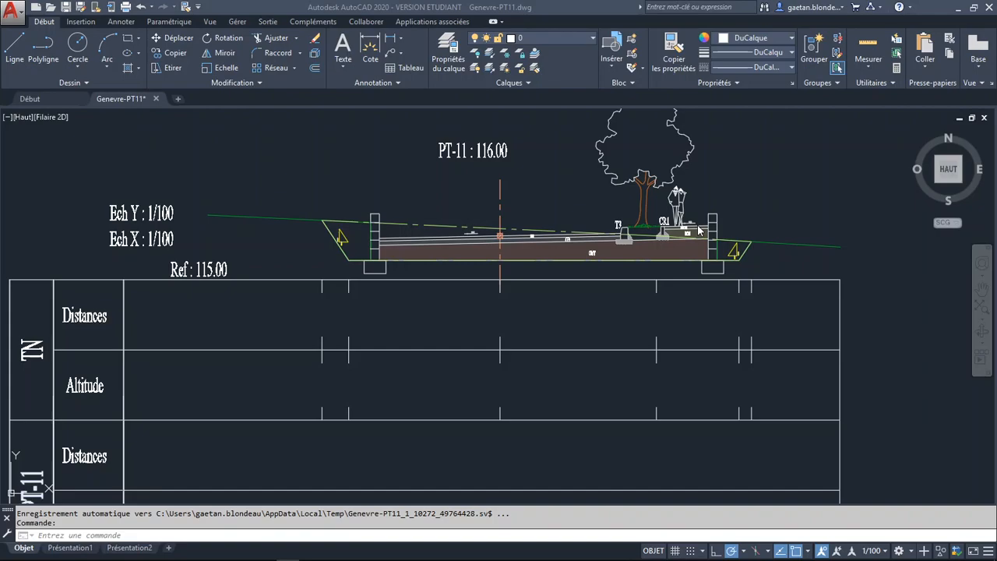
Examine the AR and GNT area values in the table, plus the dashed excavation outline and GNT hatch in the PT-11 section.
scroll(329, 307, "down", 3)
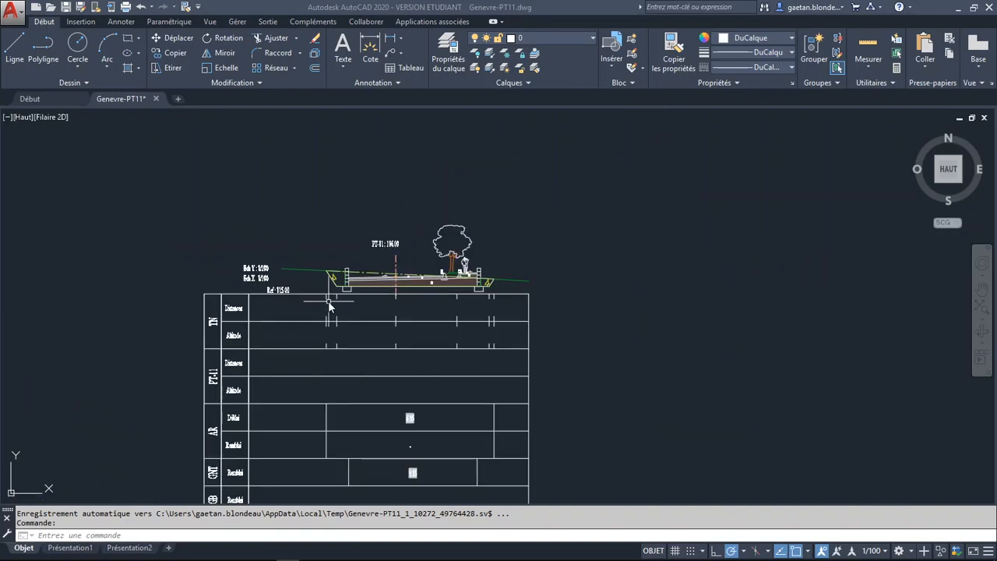
scroll(421, 330, "up", 4)
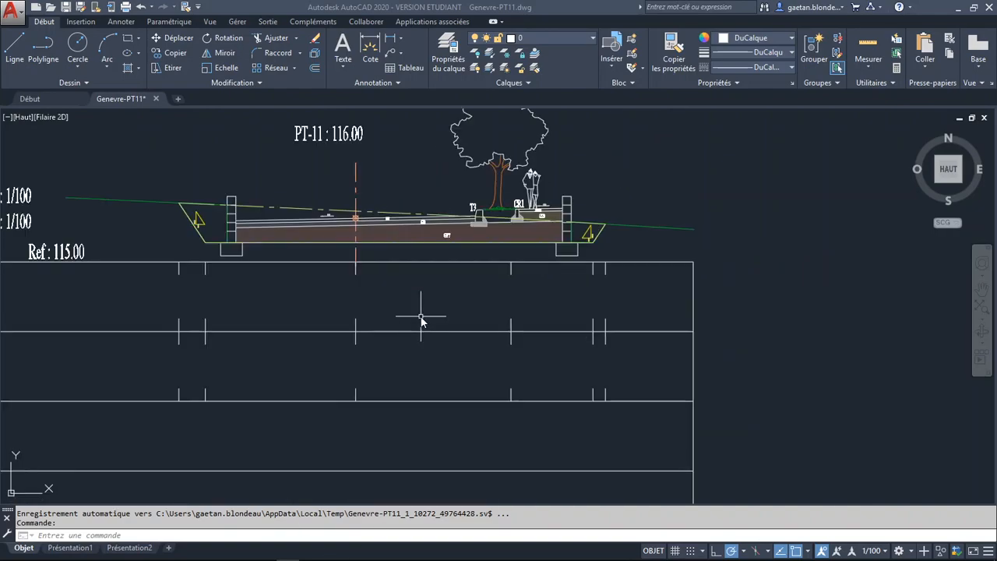
scroll(467, 226, "down", 4)
left_click(443, 355)
key("Escape")
key("Escape")
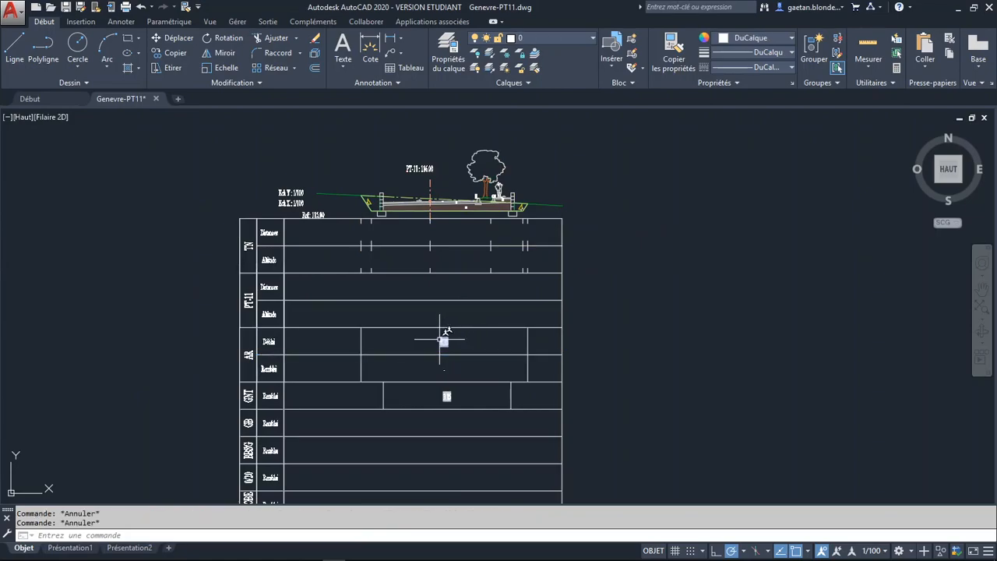
left_click(452, 346)
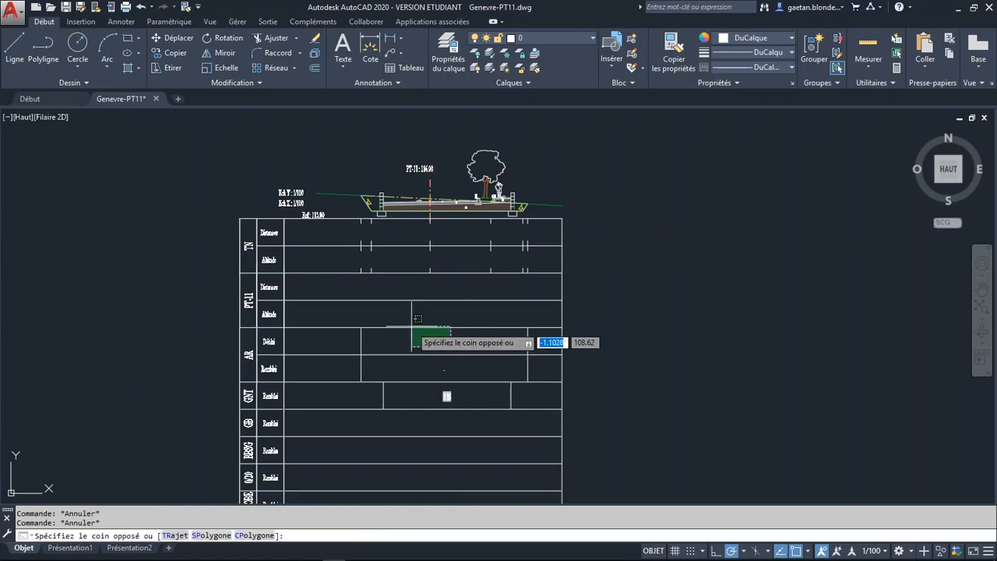
left_click(411, 326)
key("Escape")
key("Escape")
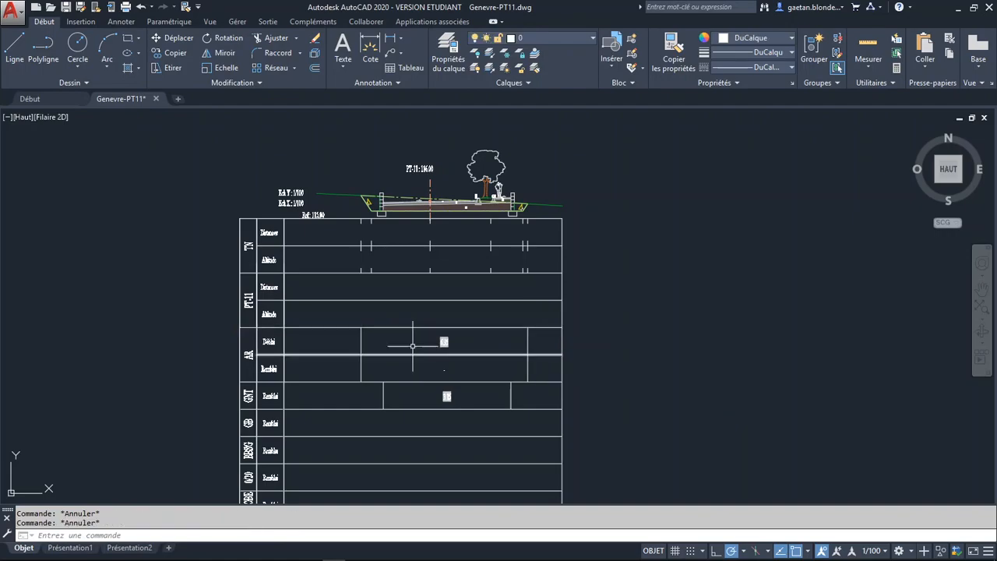
left_click(444, 341)
scroll(441, 347, "up", 8)
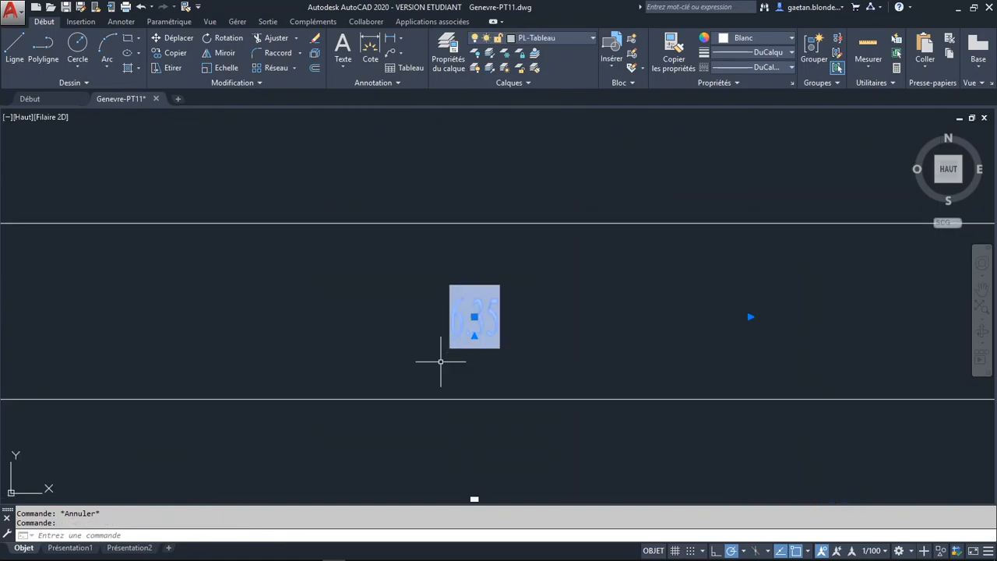
key("Escape")
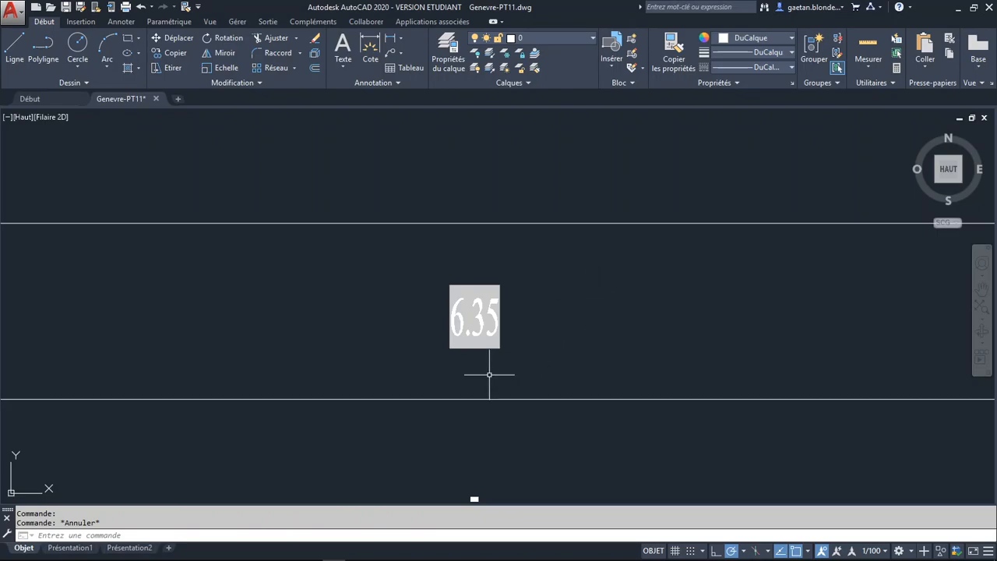
scroll(491, 327, "down", 5)
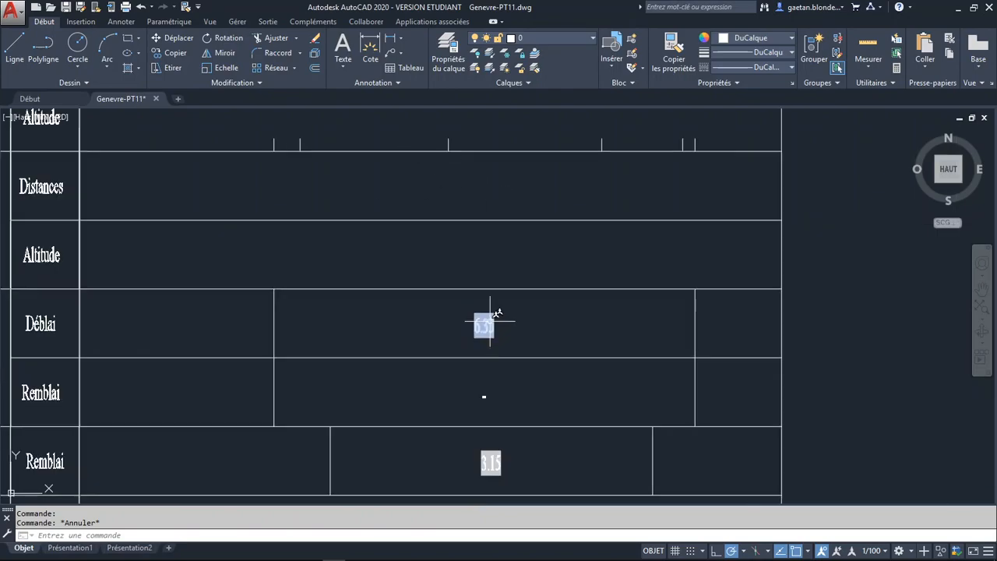
middle_click_drag(461, 337, 536, 326)
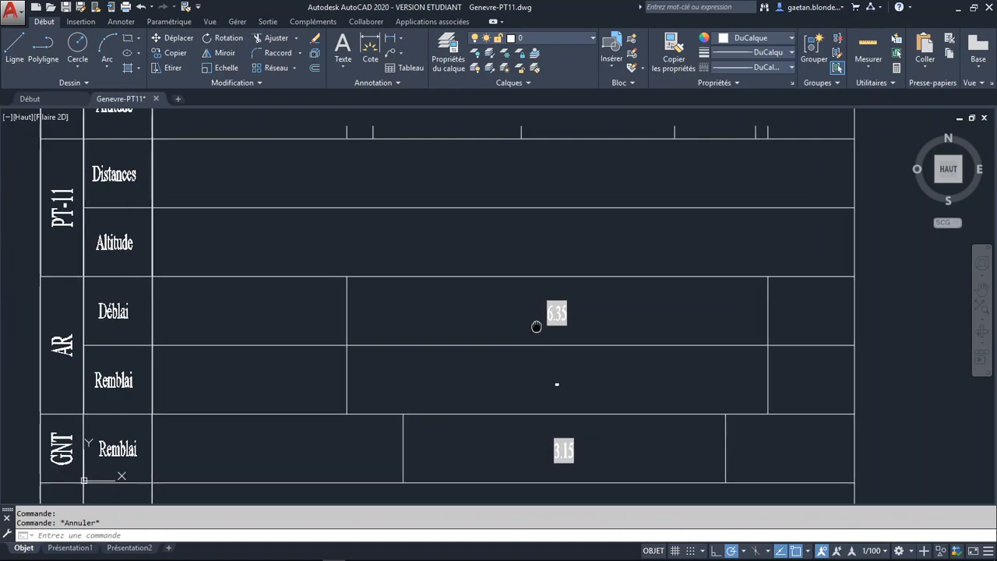
scroll(563, 307, "down", 3)
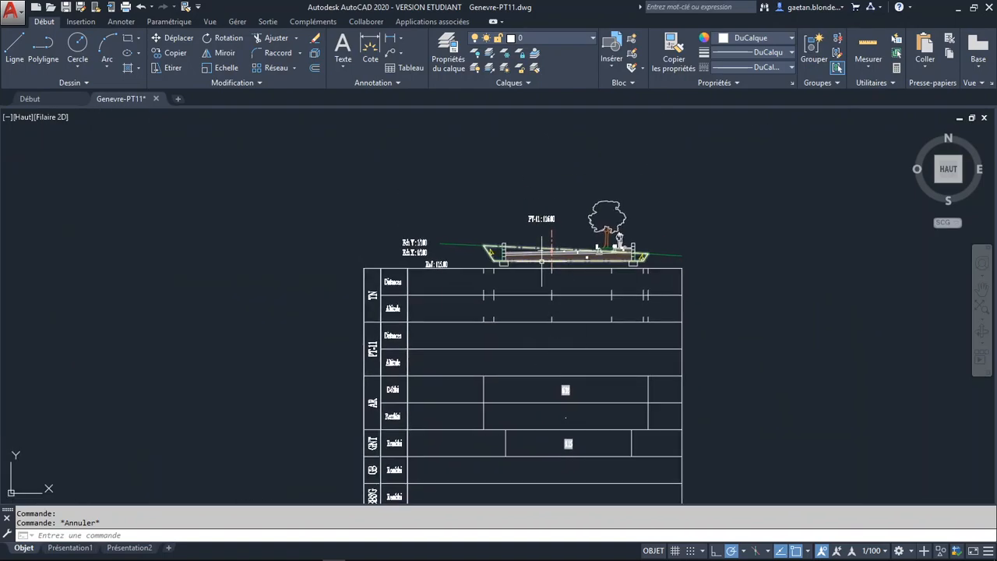
scroll(541, 262, "up", 5)
left_click(517, 203)
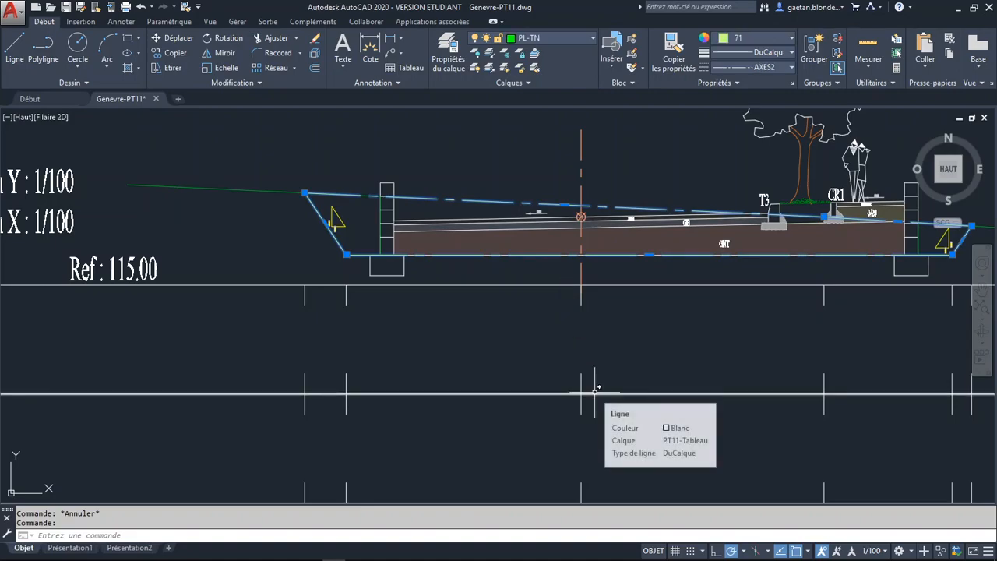
key("Escape")
left_click(620, 248)
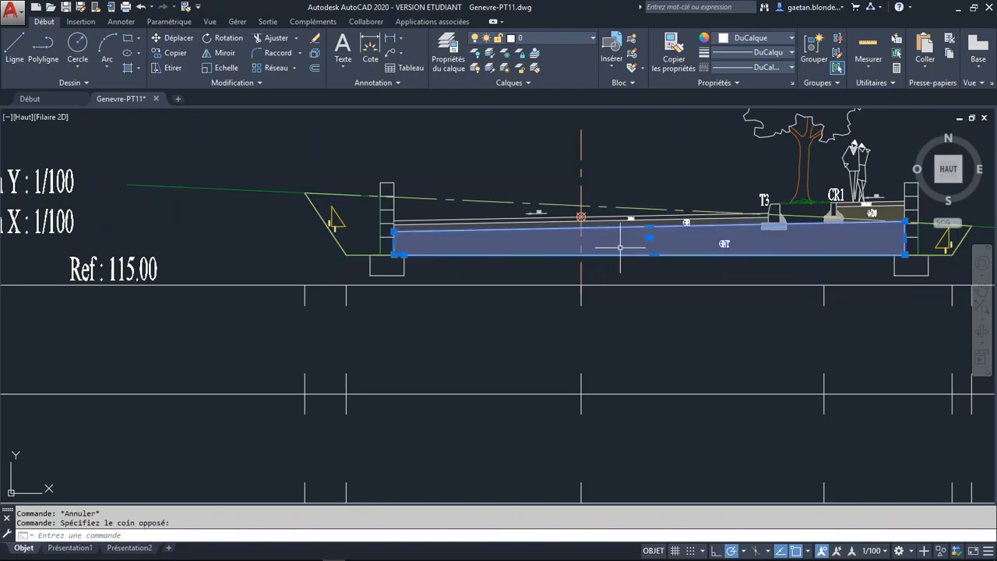
key("Escape")
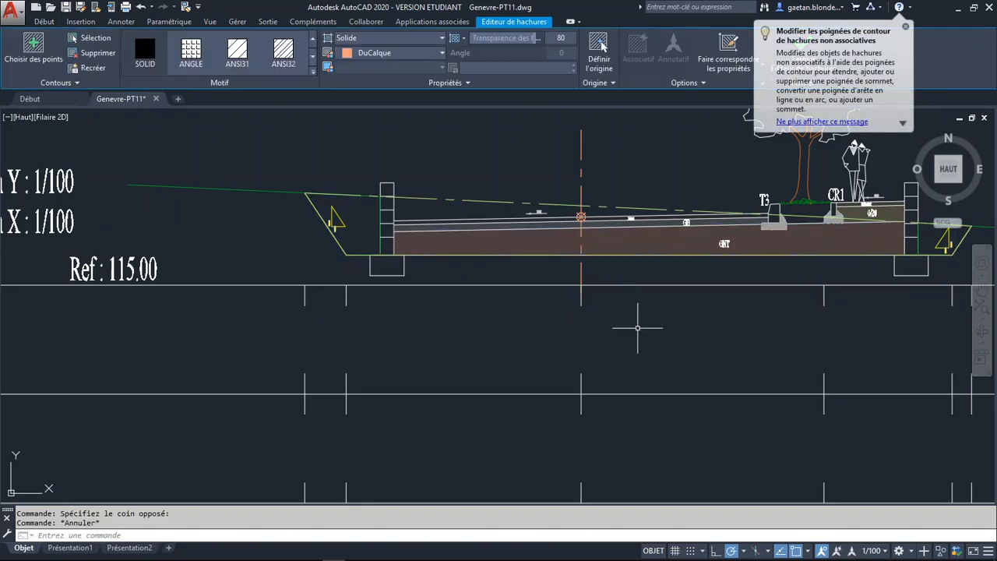
Delete the 6.35 area value from the Déblai row of the AR section in the table.
scroll(551, 338, "down", 3)
middle_click_drag(554, 340, 526, 129)
mouse_move(558, 304)
middle_mouse_down()
mouse_move(575, 307)
mouse_move(563, 258)
middle_mouse_up()
left_click(604, 319)
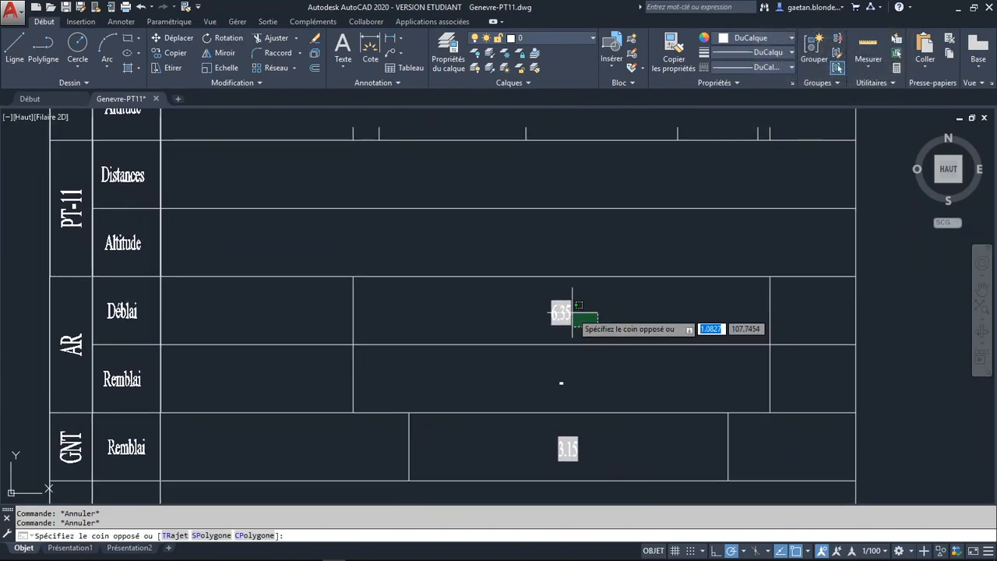
left_click(571, 315)
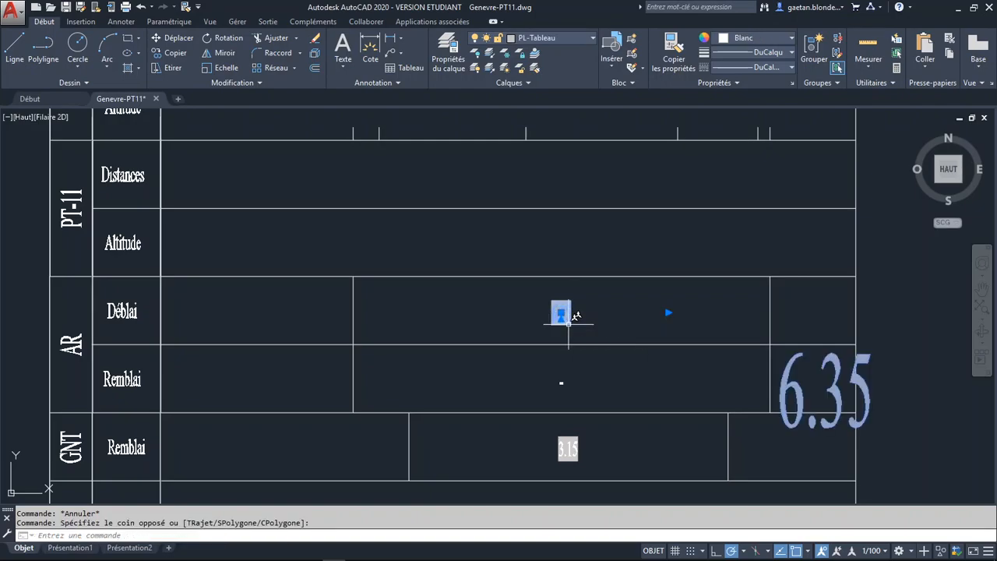
key("Delete")
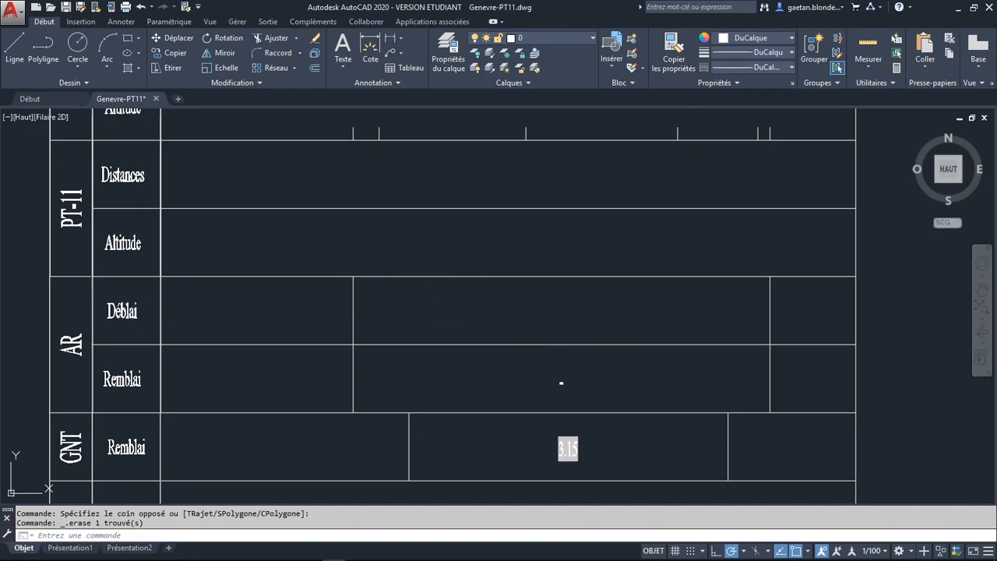
Copy the Déblai label from its cell's centre to the centre of the wide AR Déblai cell, using Milieu entre 2 points for both points.
left_click(135, 312)
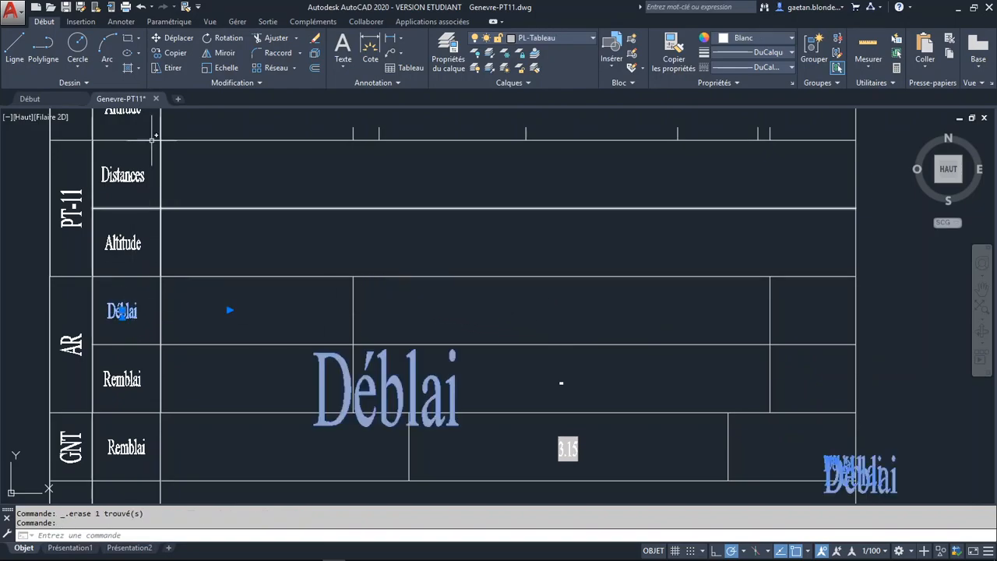
left_click(175, 53)
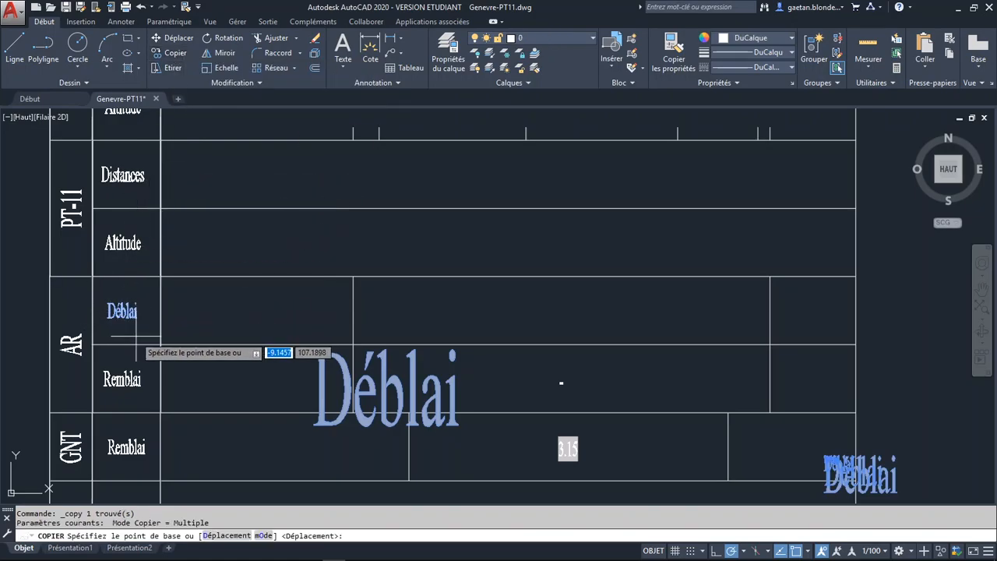
right_click(129, 306)
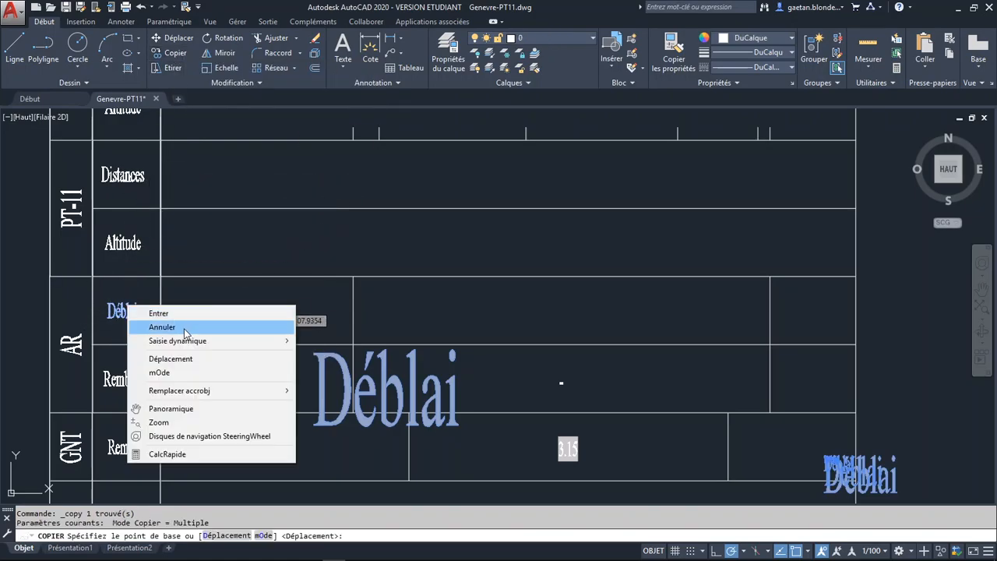
left_click(211, 194)
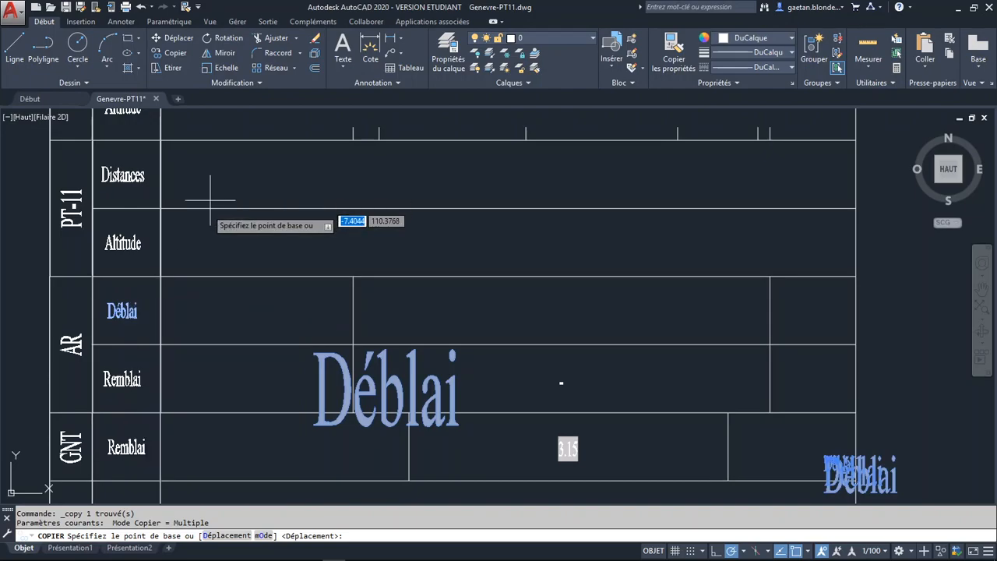
right_click(198, 250, "shift")
left_click(275, 283)
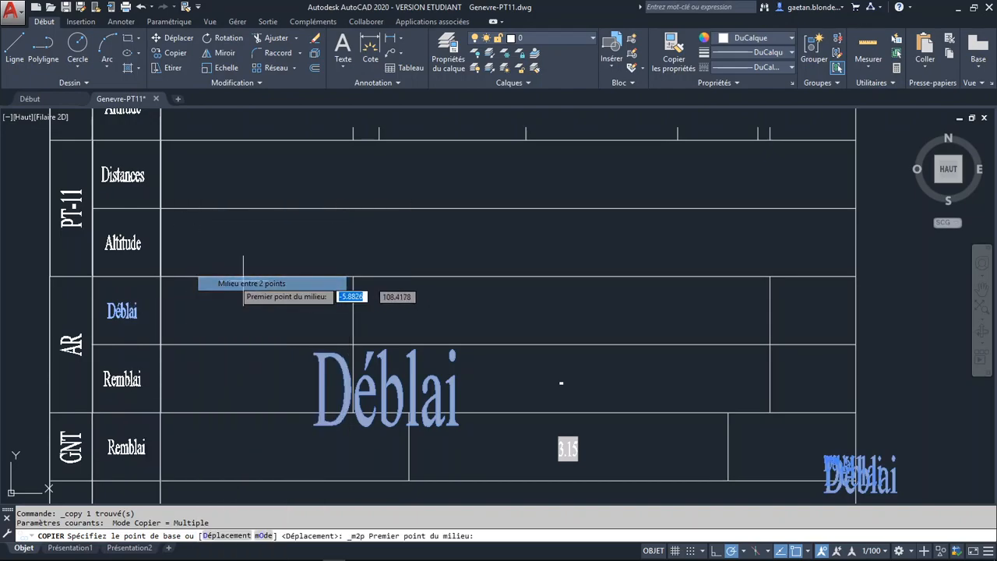
left_click(92, 276)
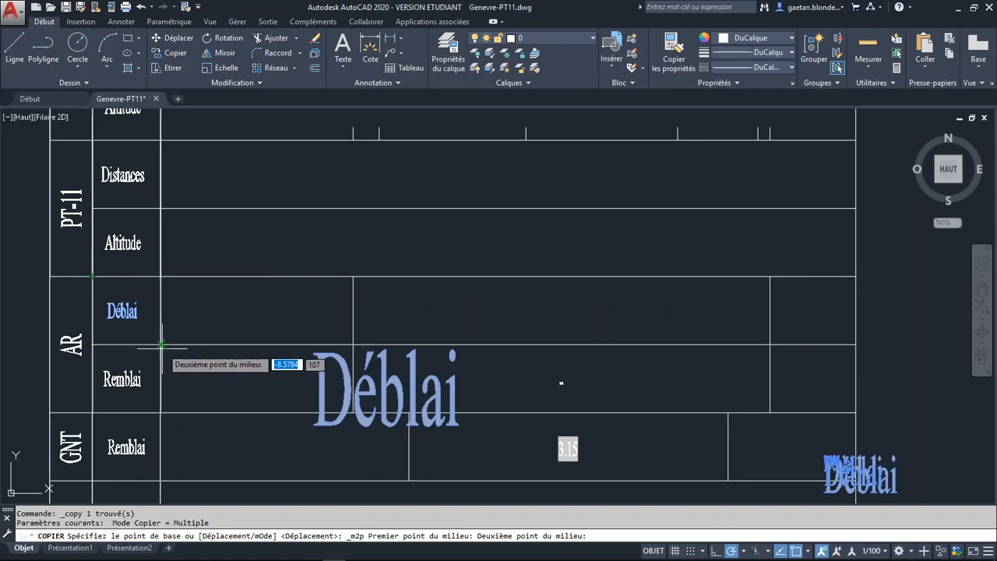
left_click(161, 344)
right_click(431, 280, "shift")
left_click(465, 285)
left_click(353, 277)
left_click(770, 343)
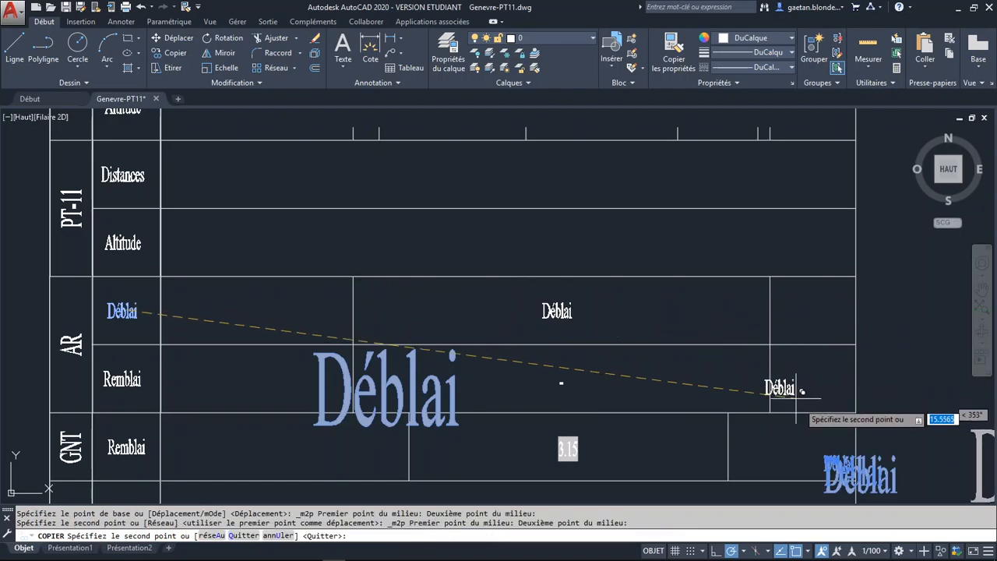
key("Escape")
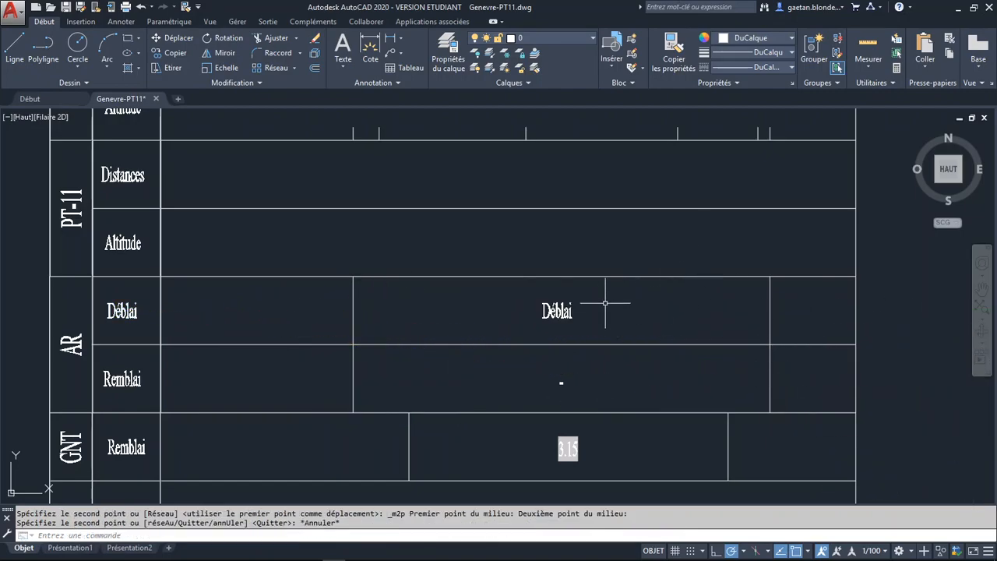
Open the copied Déblai text for editing and start inserting a field of category Objets, field name Objet.
left_click(556, 311)
double_click(557, 311)
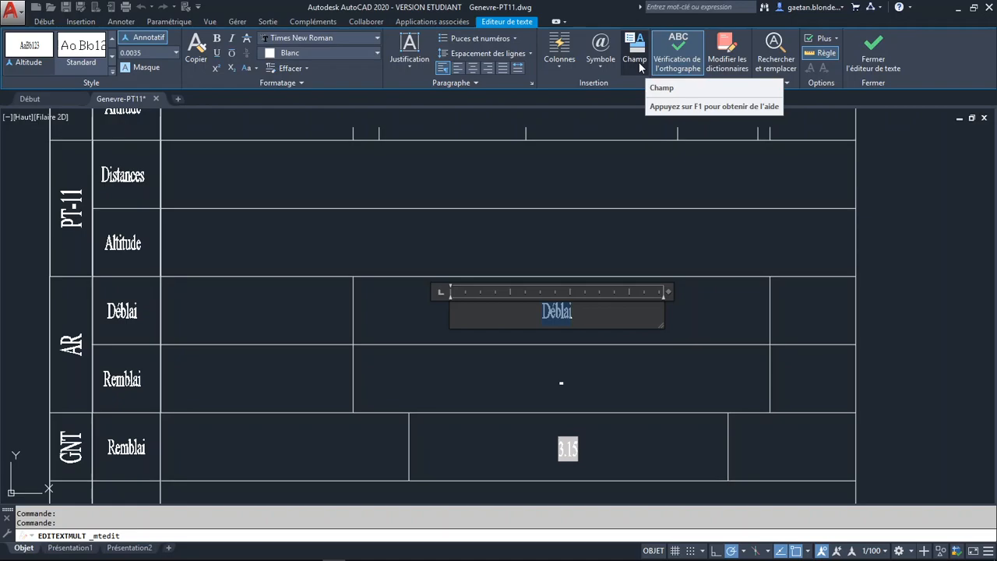
left_click(636, 55)
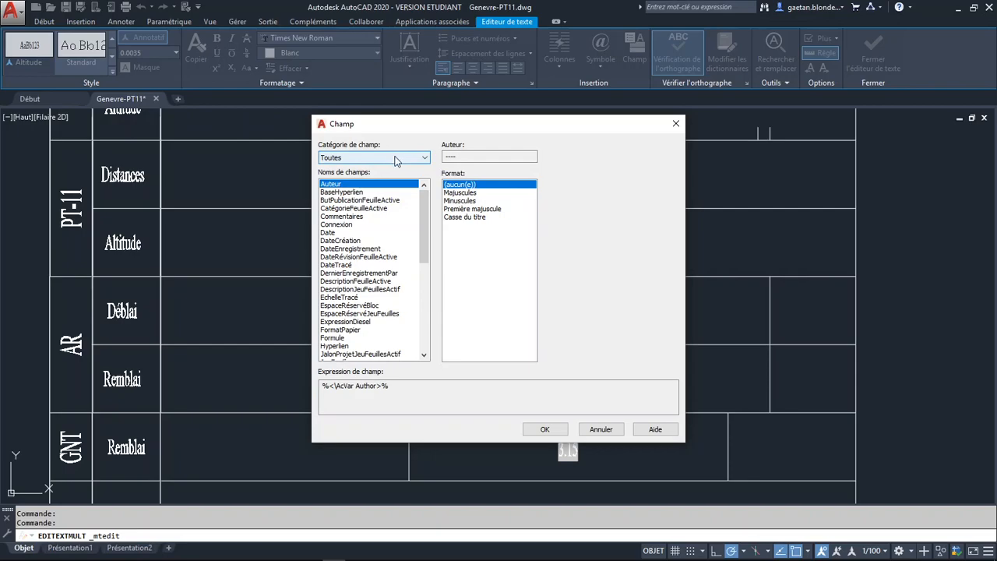
left_click(395, 159)
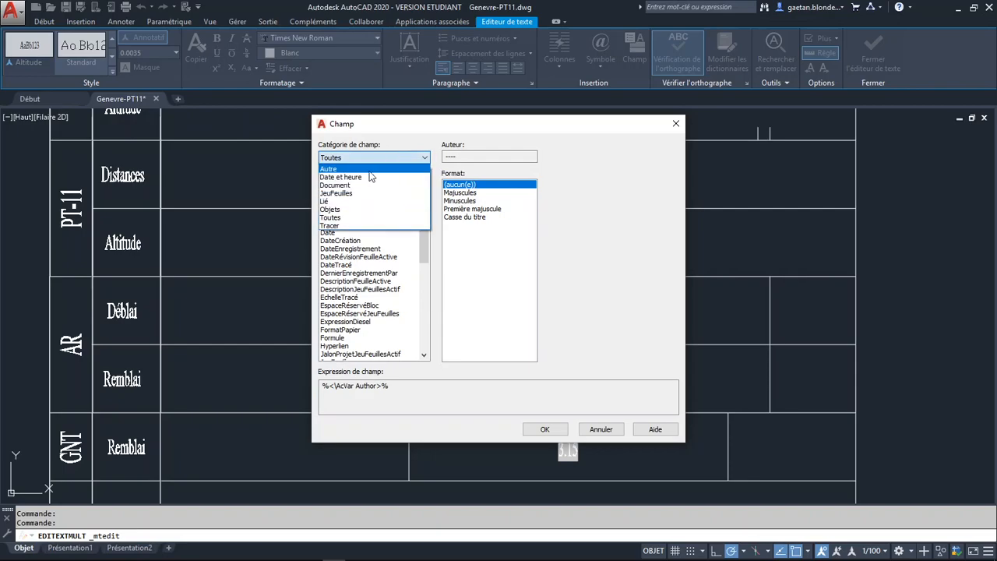
left_click(340, 210)
left_click(332, 200)
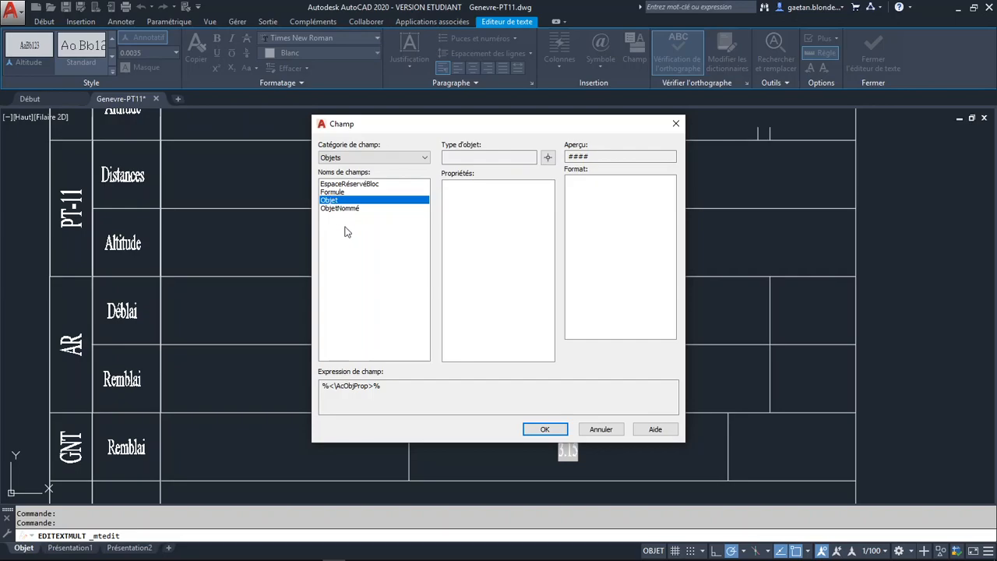
Link the field to the dashed excavation polyline in the cross-section, using its Aire property in Décimal format.
left_click_drag(477, 124, 708, 127)
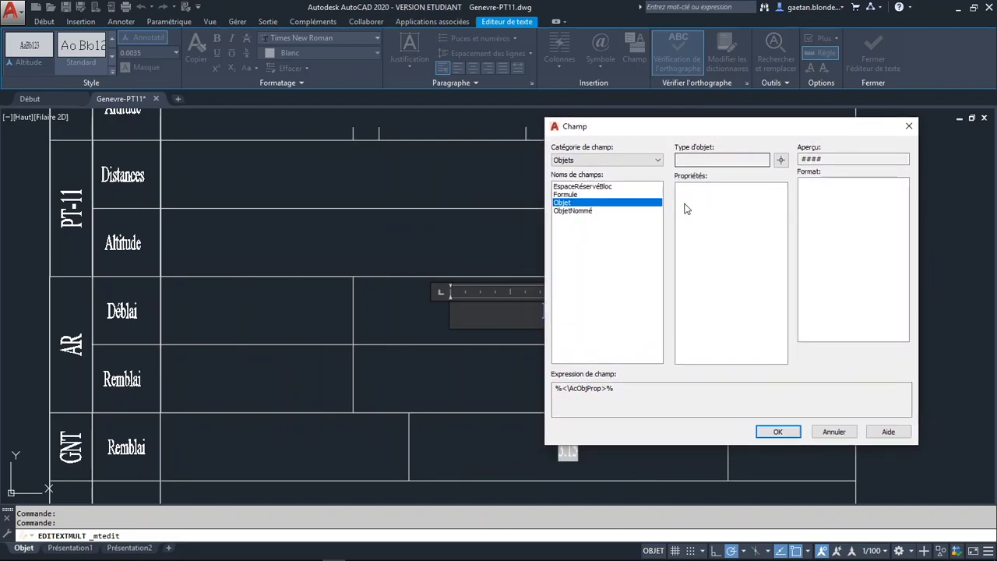
left_click(781, 161)
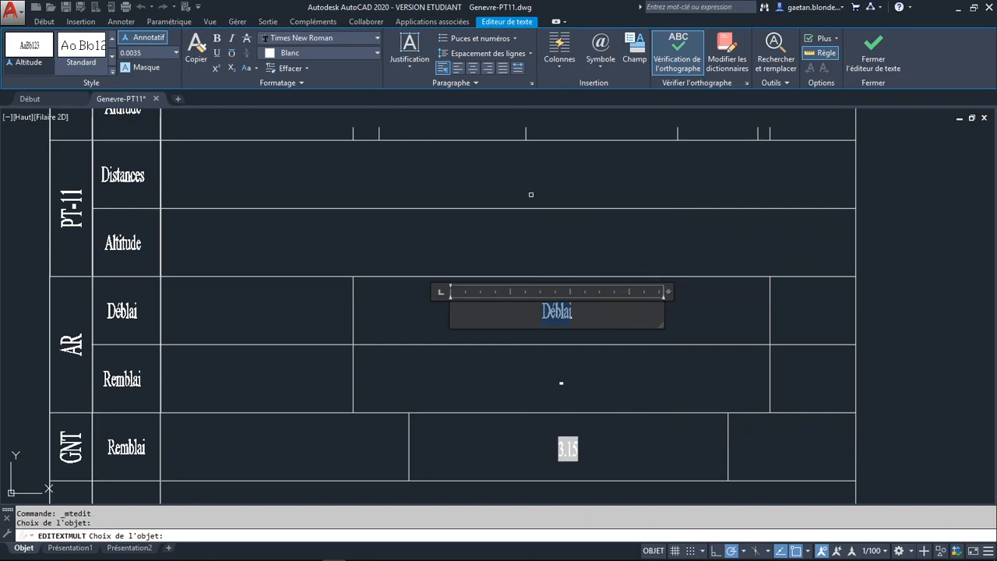
scroll(549, 147, "down", 2)
scroll(467, 257, "down", 3)
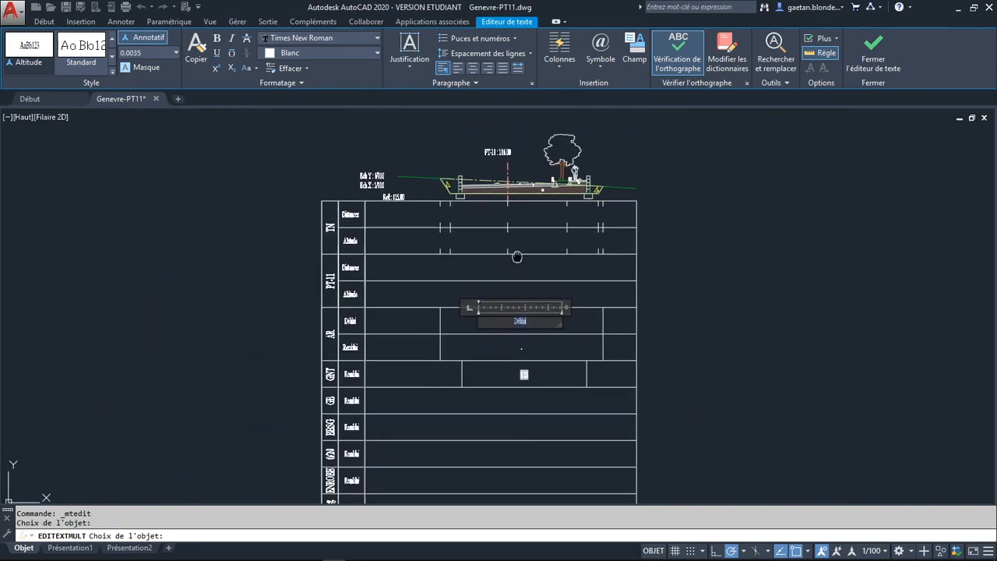
scroll(434, 210, "up", 5)
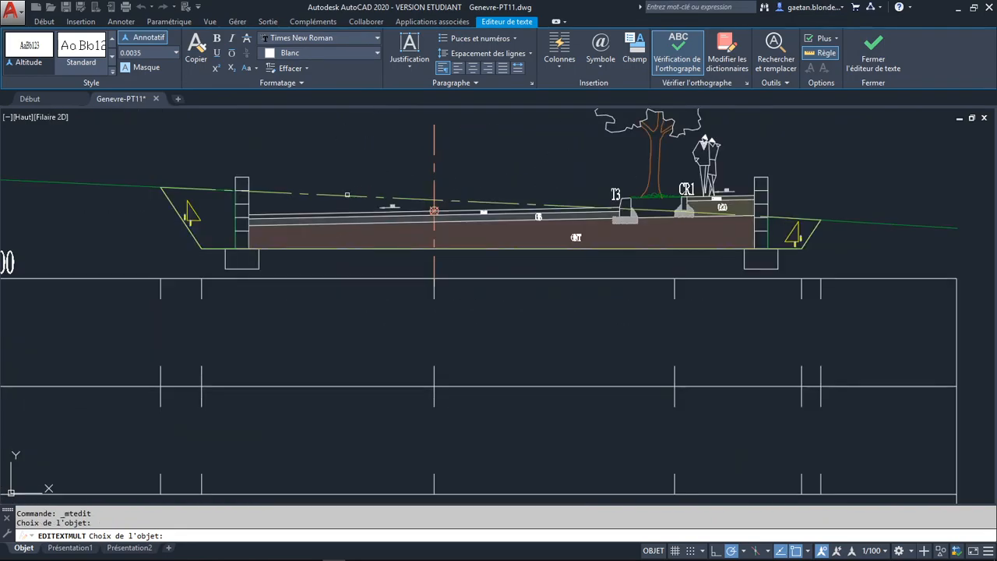
left_click(347, 194)
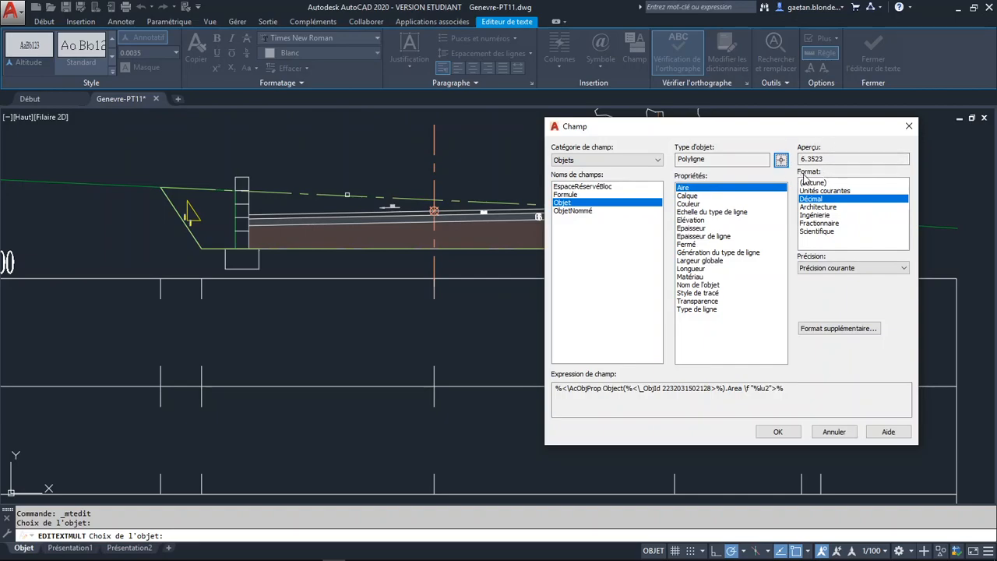
Set the area field's precision to 0.00 with default additional formatting, insert it in the AR Déblai cell and finish the text edit.
left_click(829, 268)
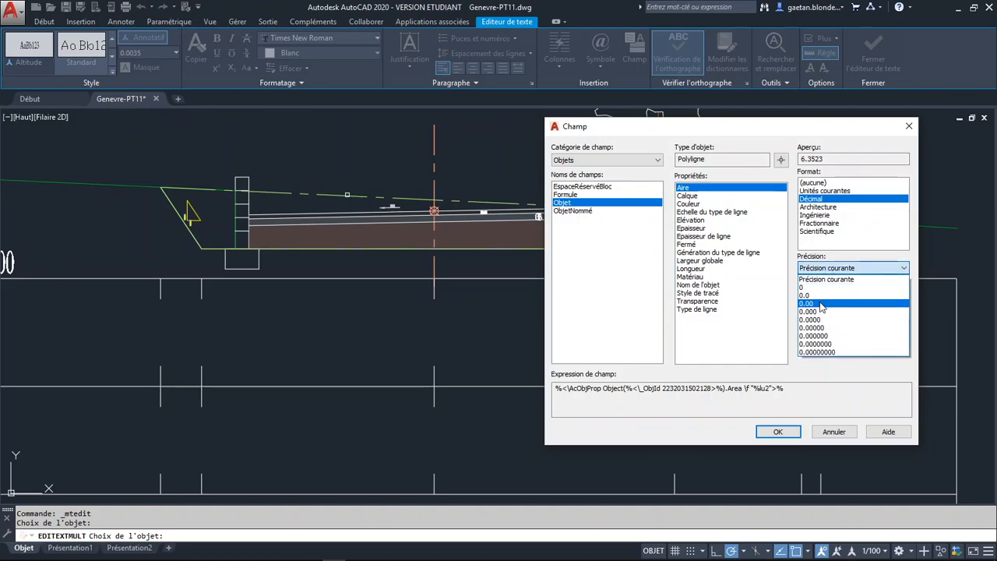
left_click(821, 303)
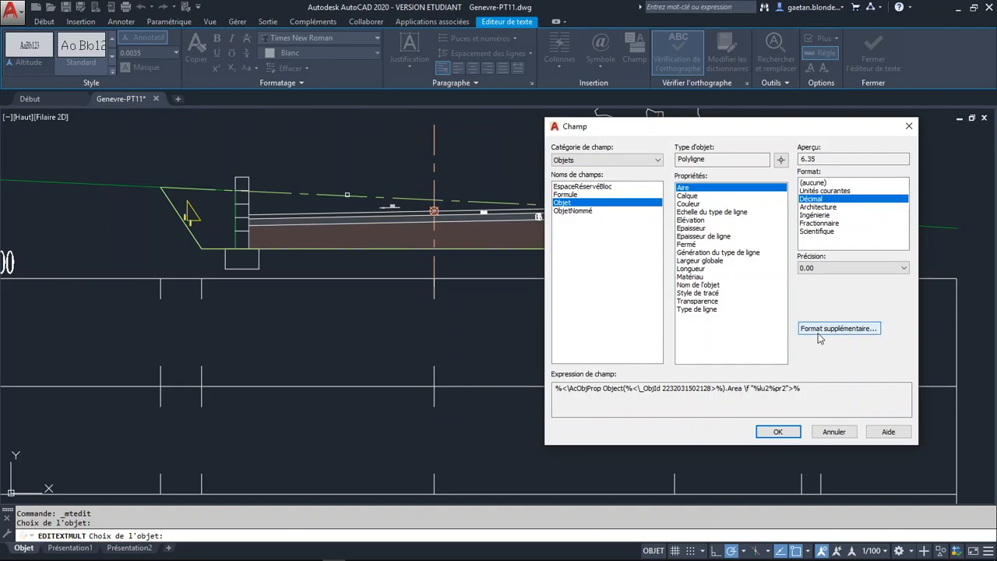
left_click(819, 328)
left_click_drag(777, 146, 482, 141)
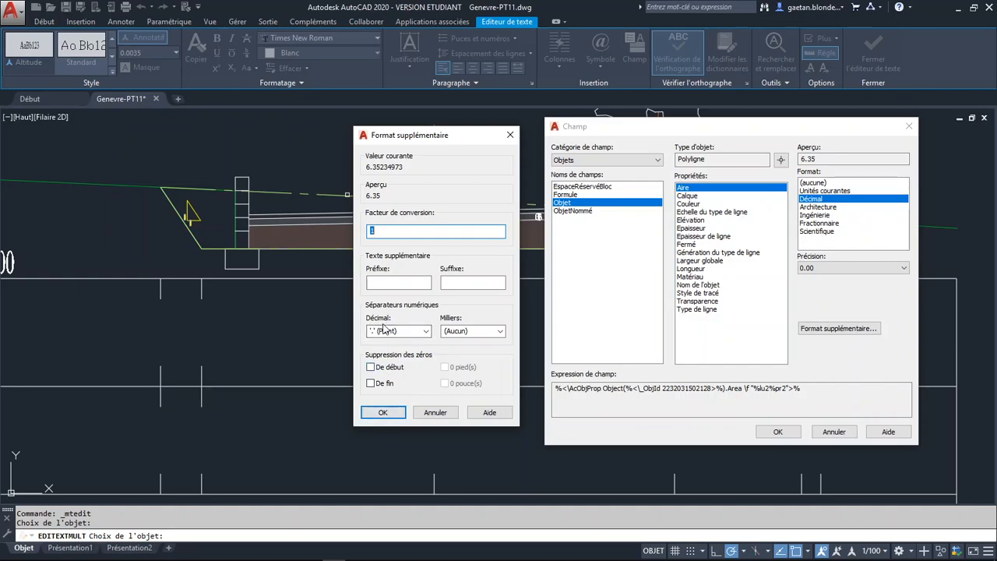
left_click(386, 414)
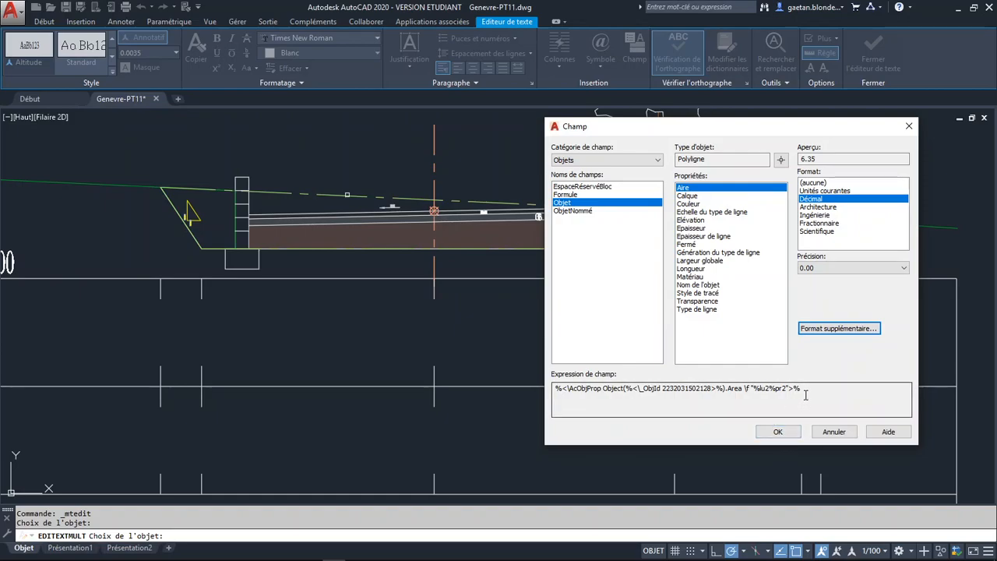
left_click_drag(805, 389, 544, 390)
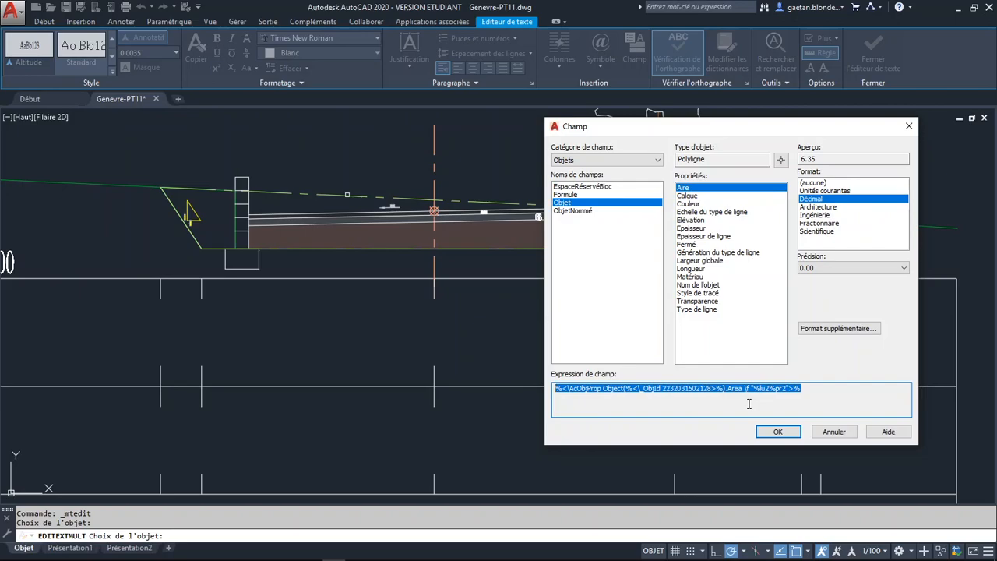
left_click(778, 433)
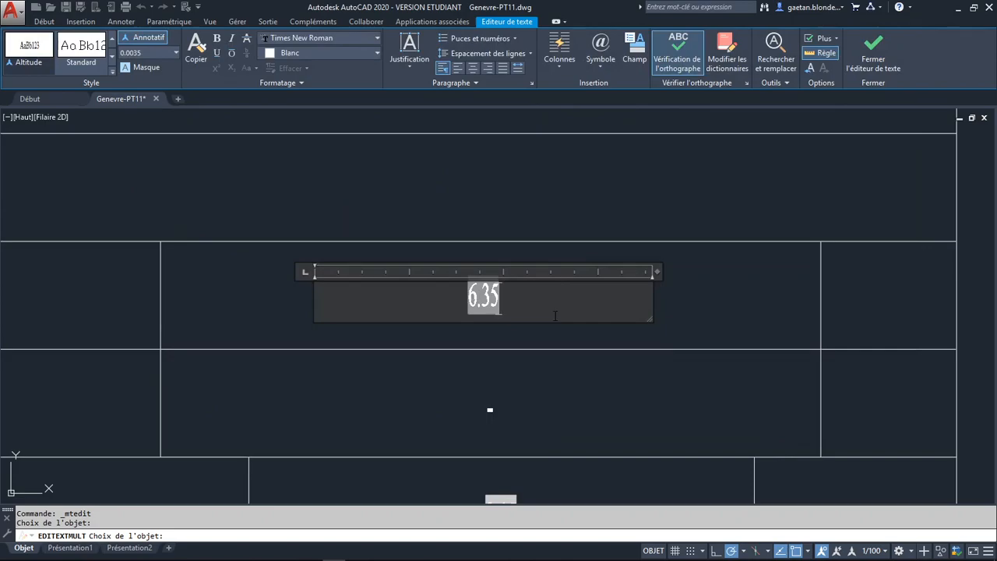
left_click(692, 309)
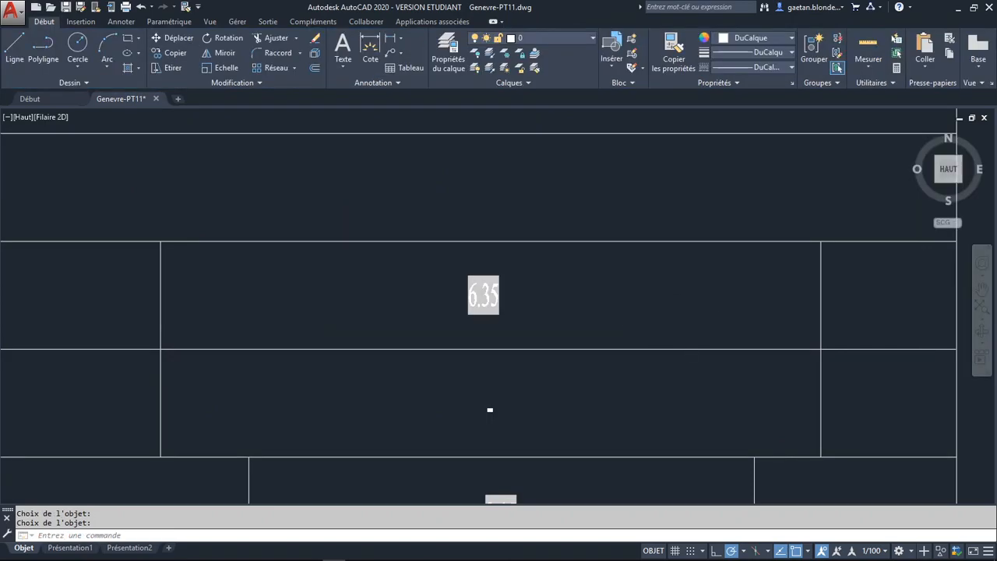
Edit the area field in the GNT Remblai cell, reselect the brown GNT hatch in the cross-section as its object, and finish the text edit.
scroll(624, 299, "down", 2)
scroll(596, 392, "up", 1)
scroll(315, 383, "up", 1)
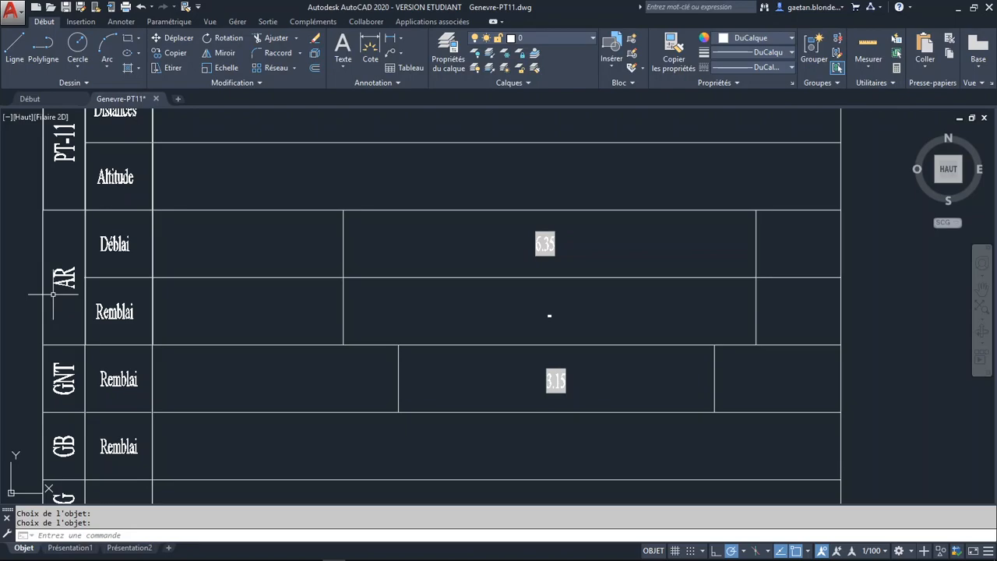
double_click(557, 380)
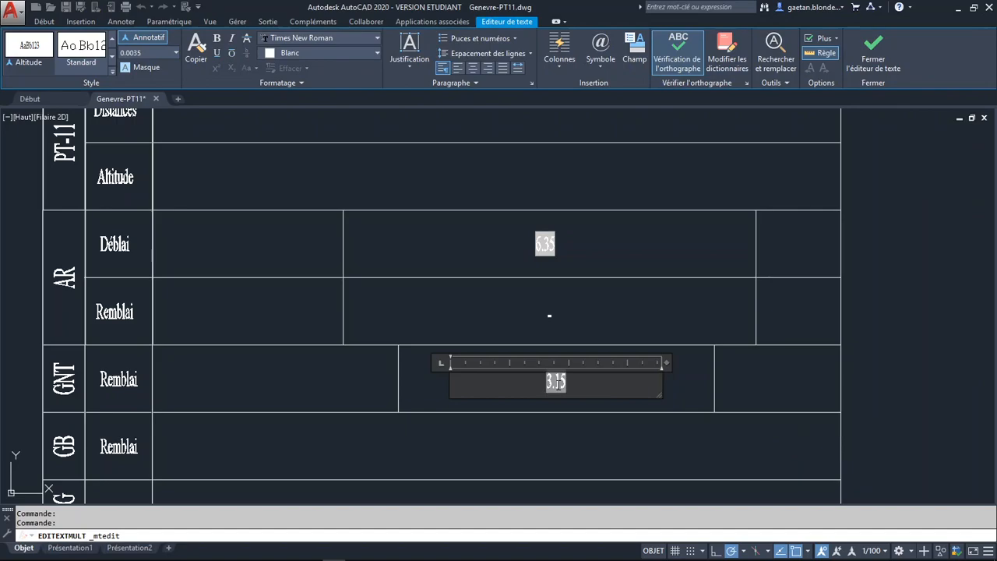
double_click(556, 382)
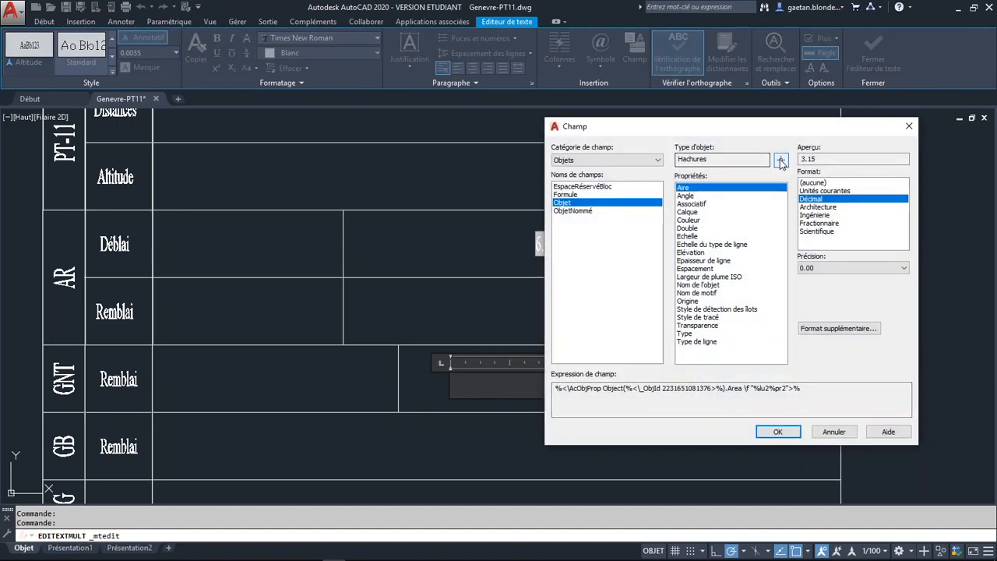
double_click(707, 159)
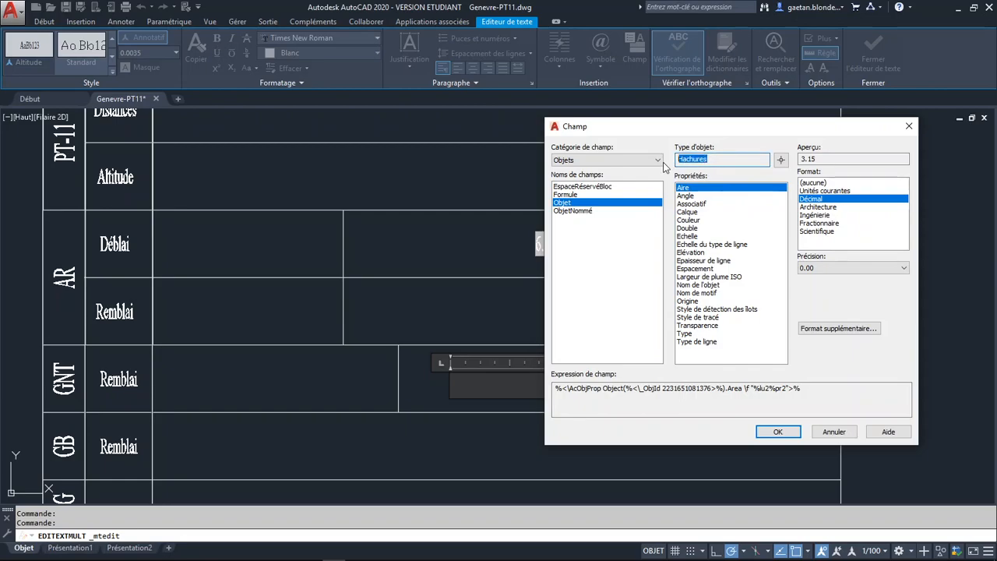
left_click(781, 161)
scroll(550, 314, "down", 4)
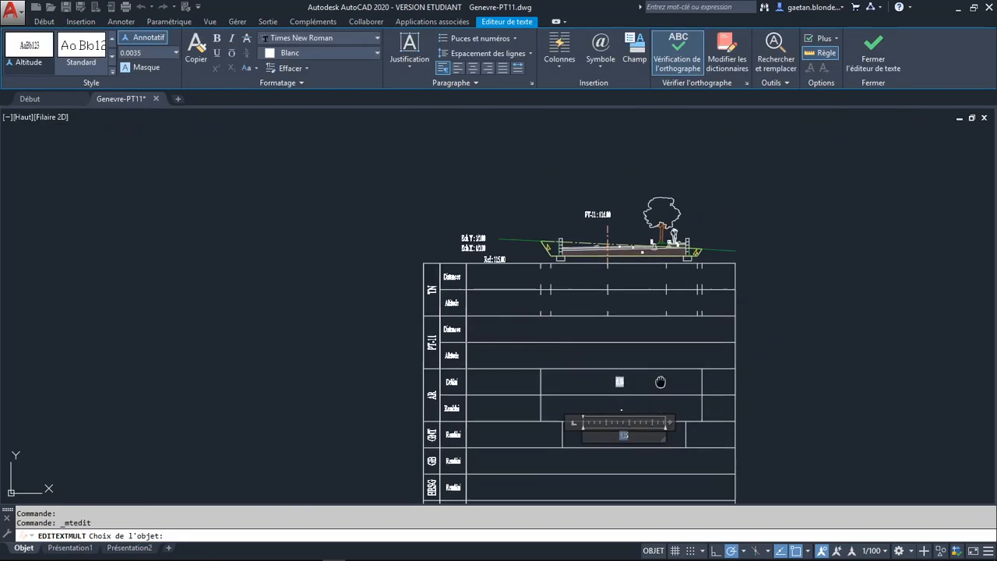
scroll(645, 300, "up", 4)
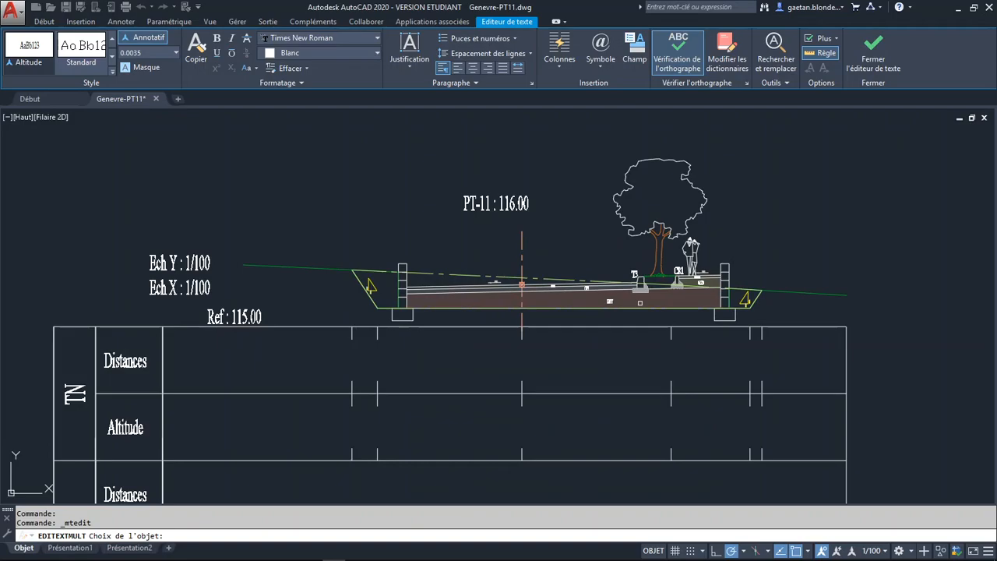
left_click(642, 304)
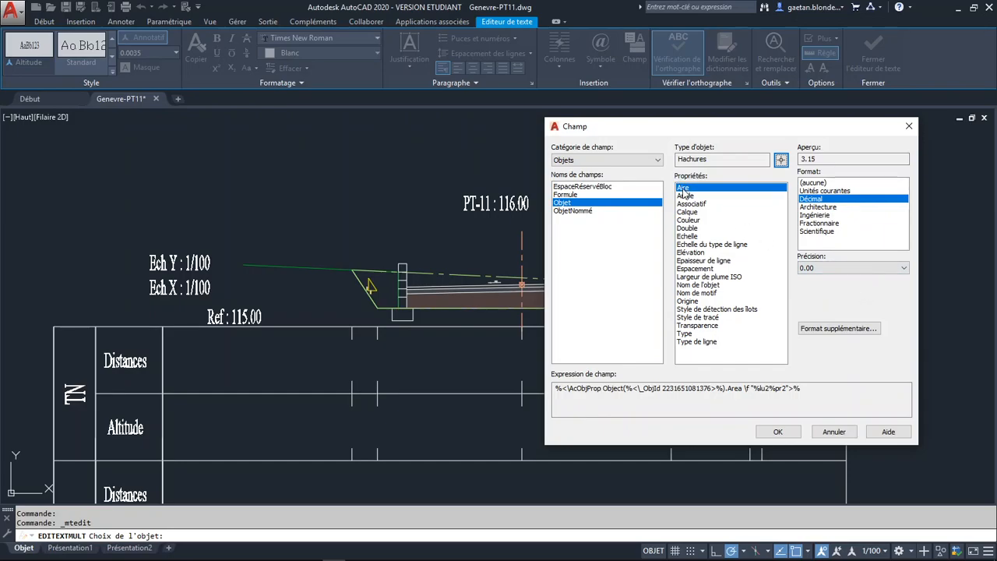
left_click(778, 432)
left_click(590, 368)
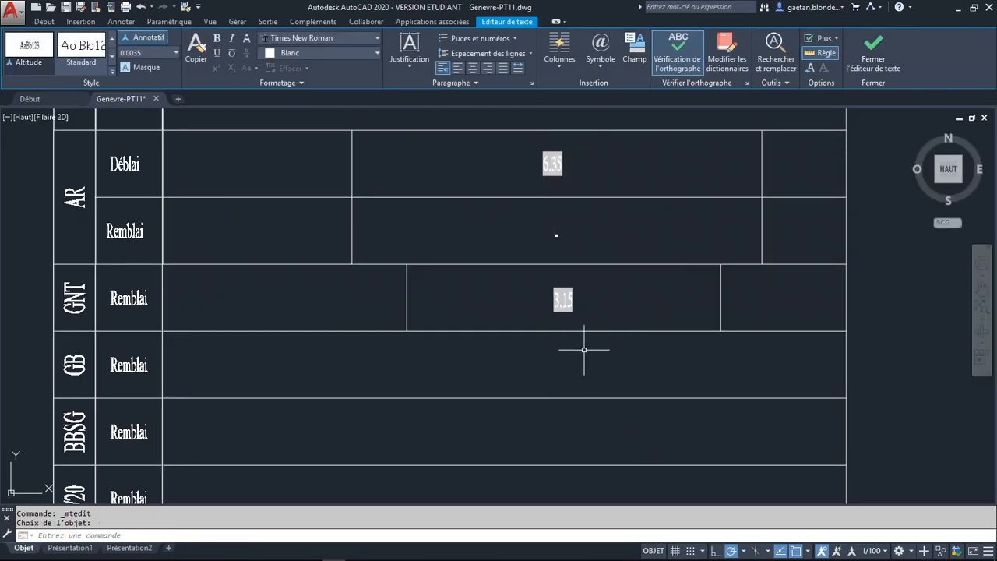
Open the dimension style manager and start a new style based on ISO-25.
scroll(582, 263, "down", 2)
scroll(583, 265, "down", 2)
mouse_move(574, 263)
middle_mouse_down()
mouse_move(562, 308)
mouse_move(537, 312)
mouse_move(535, 326)
mouse_move(467, 342)
middle_mouse_up()
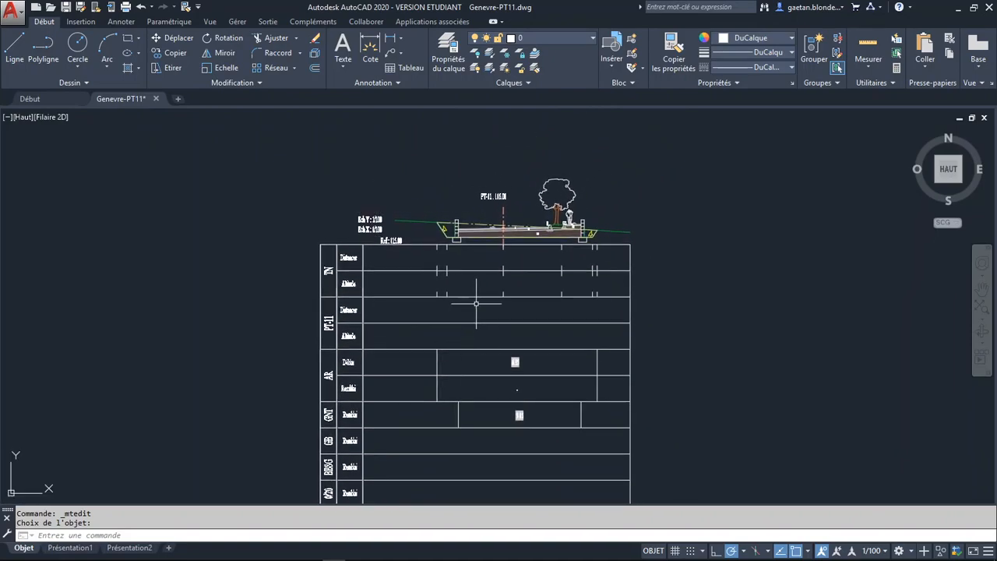
scroll(480, 337, "up", 4)
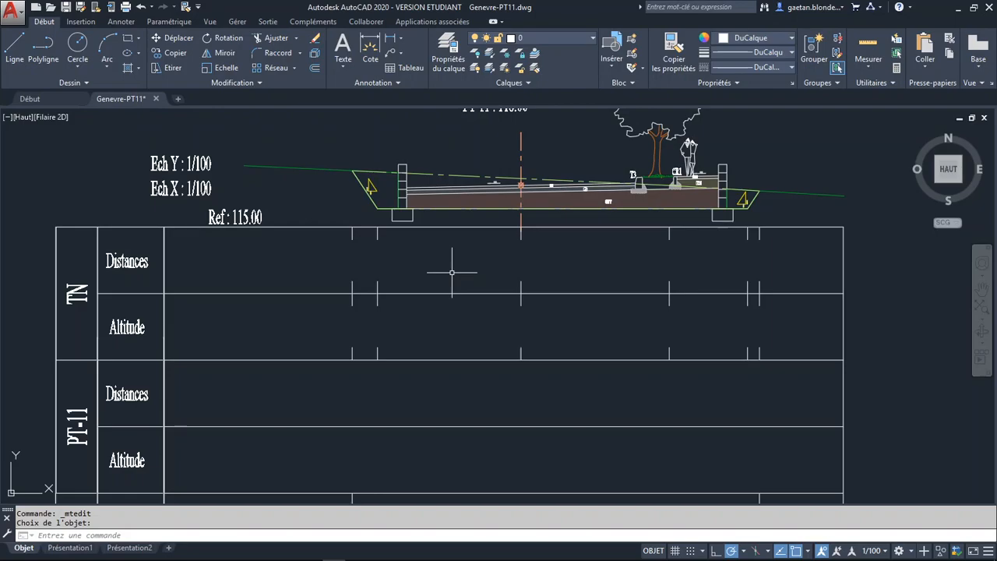
left_click(121, 21)
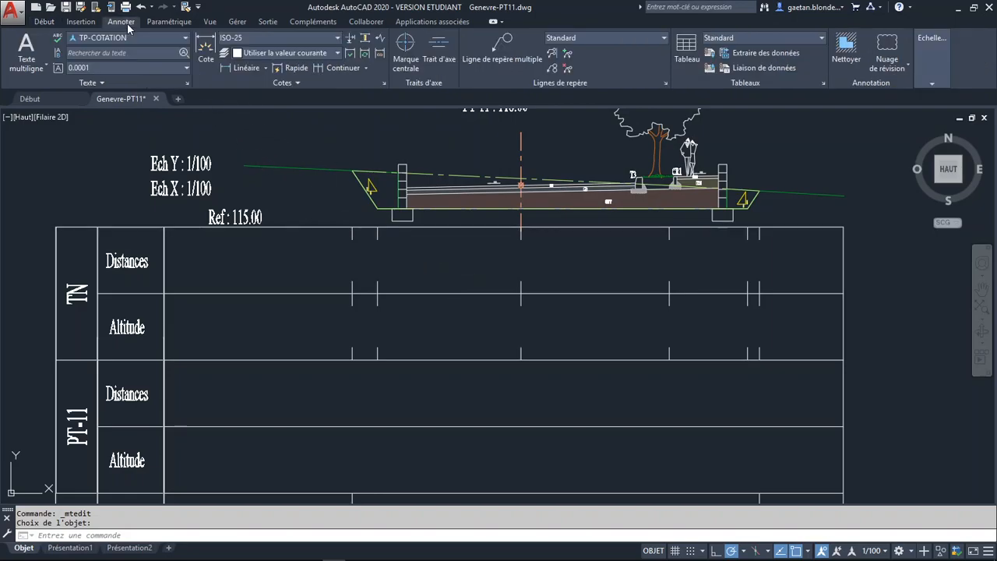
left_click(383, 84)
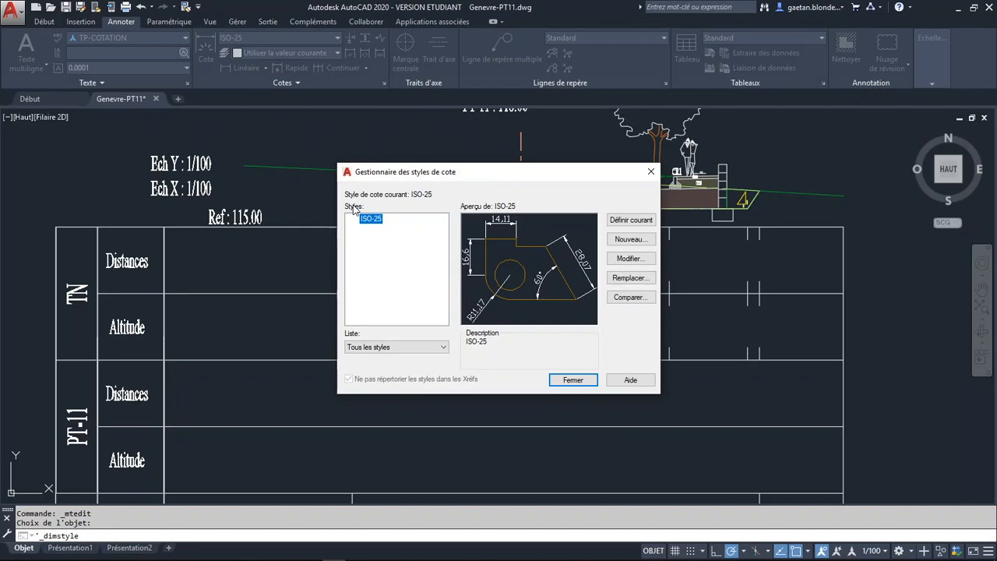
left_click(630, 239)
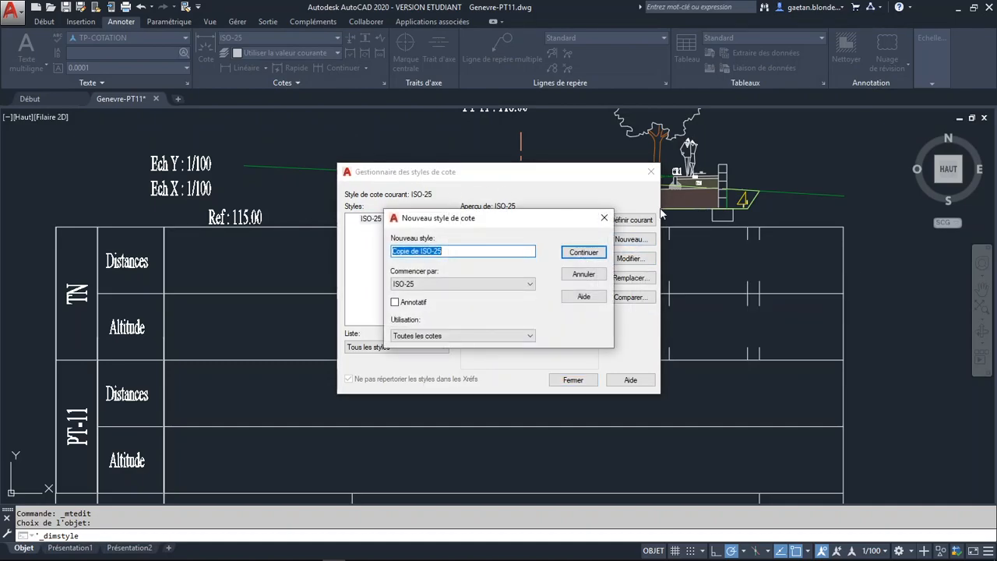
Name the new dimension style TP-INTERDISTANCE-M, starting from ISO-25 for all dimensions, and continue to its settings.
type("TP-INTERDIS")
key("BackSpace")
type("STANCE")
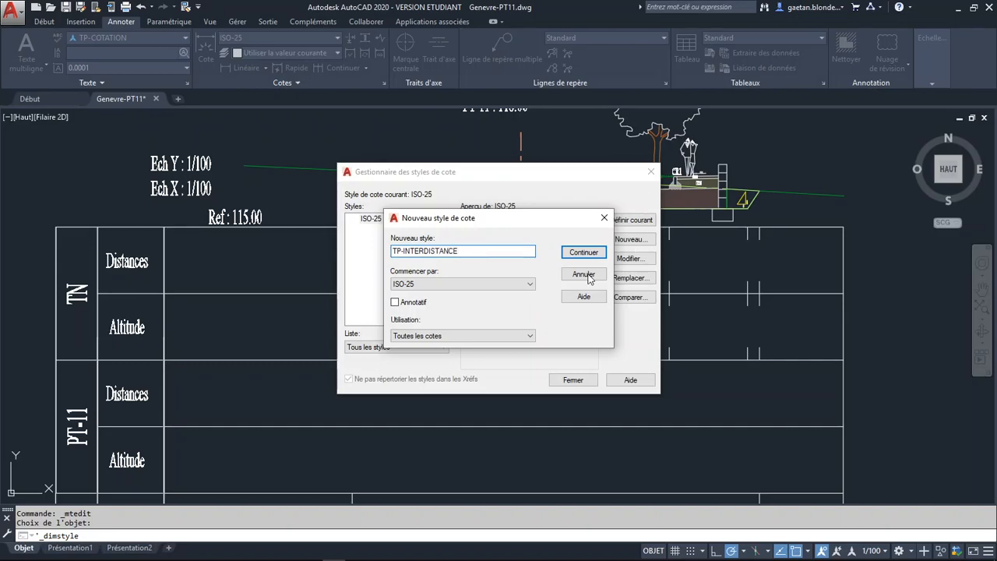
left_click(507, 285)
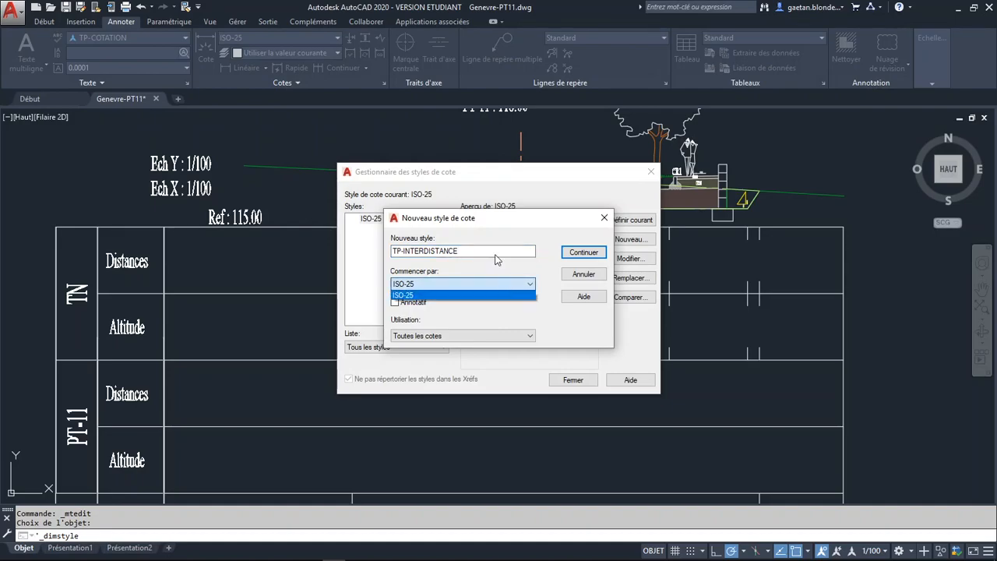
left_click(496, 256)
left_click(495, 253)
type("-M")
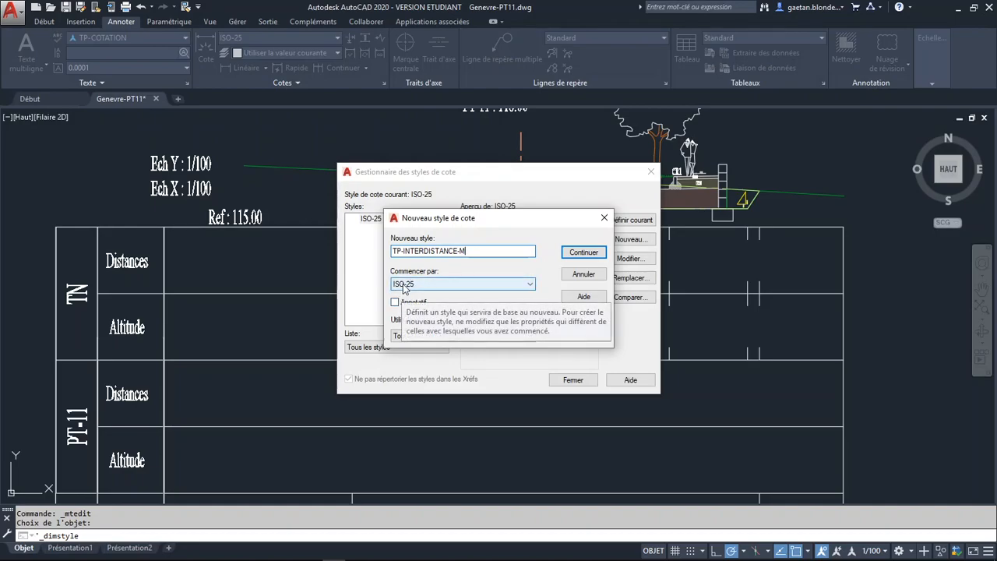
left_click_drag(461, 221, 183, 178)
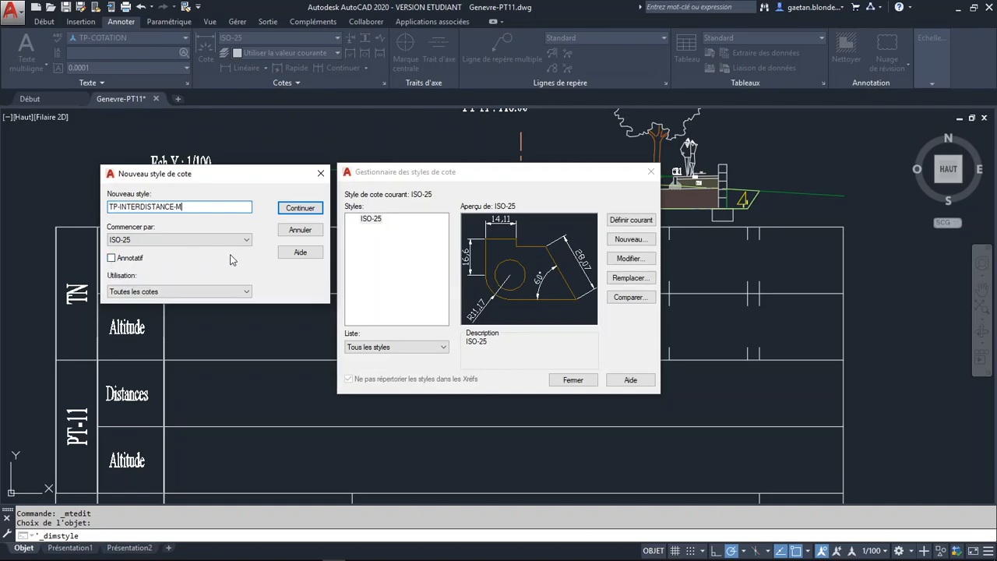
left_click(299, 208)
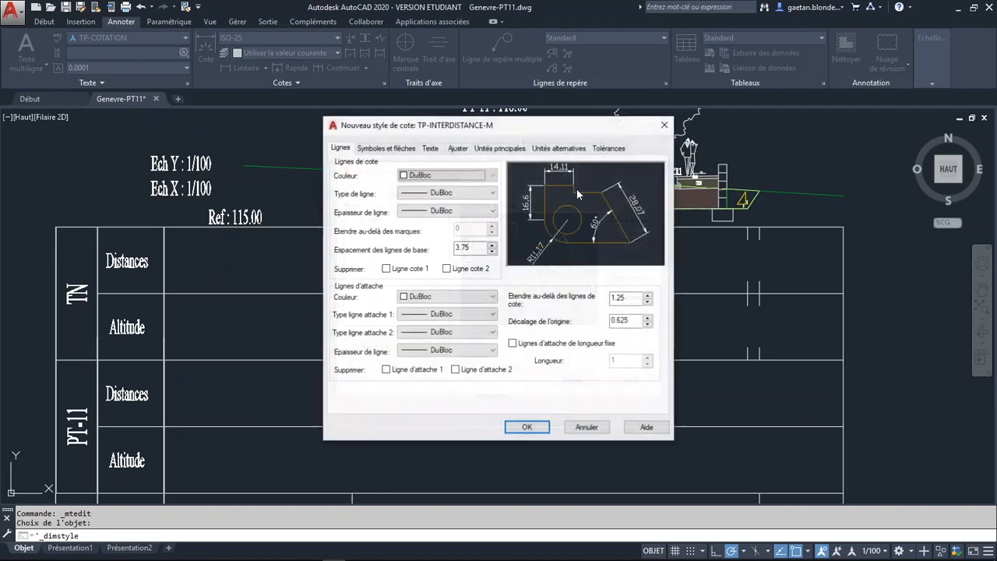
Make the TP-INTERDISTANCE-M dimension style annotative in its fit settings.
left_click_drag(517, 128, 797, 122)
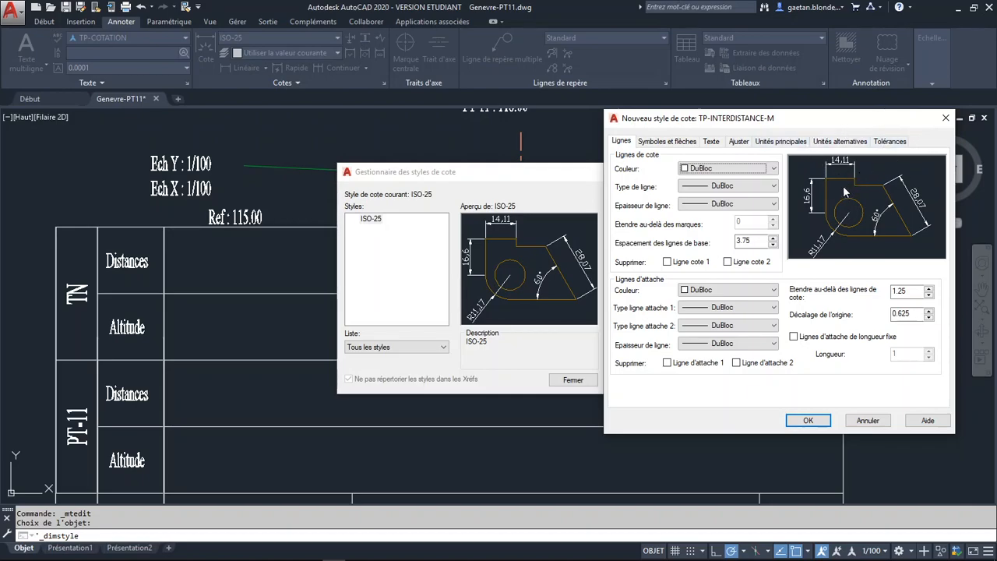
left_click(740, 142)
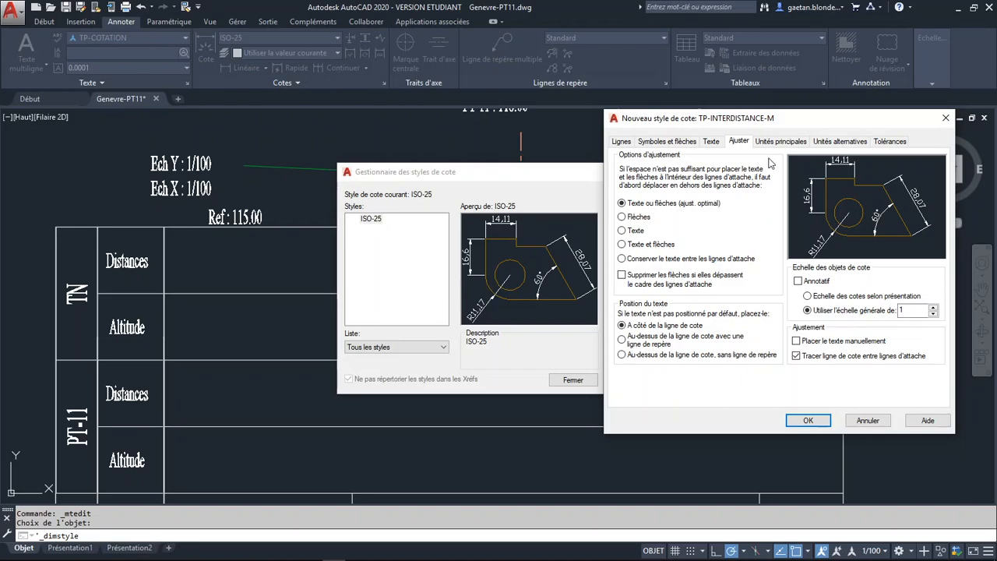
left_click(799, 281)
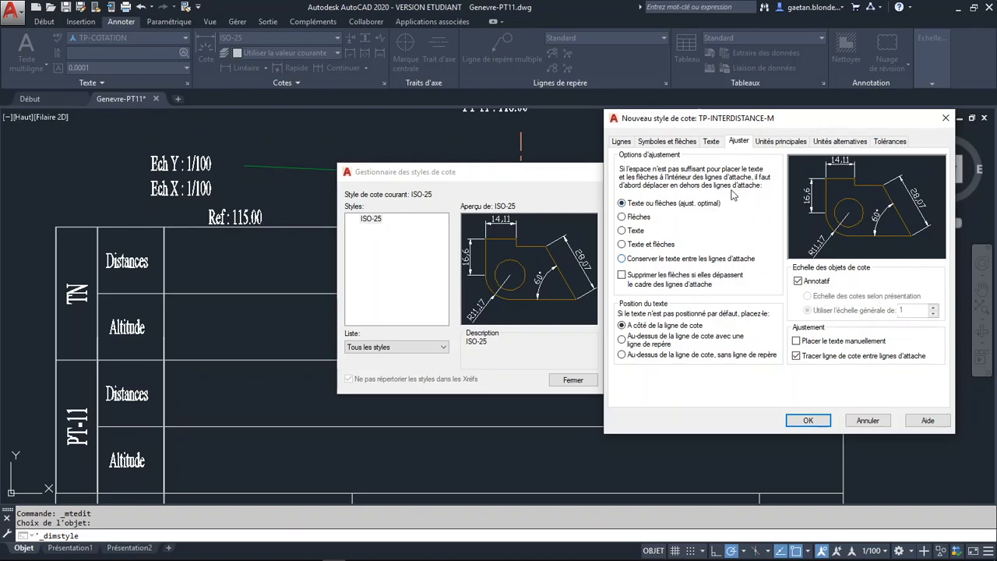
Set the style's first and second arrowheads to Marque architecturale with an arrow size of 0.0025.
left_click(667, 142)
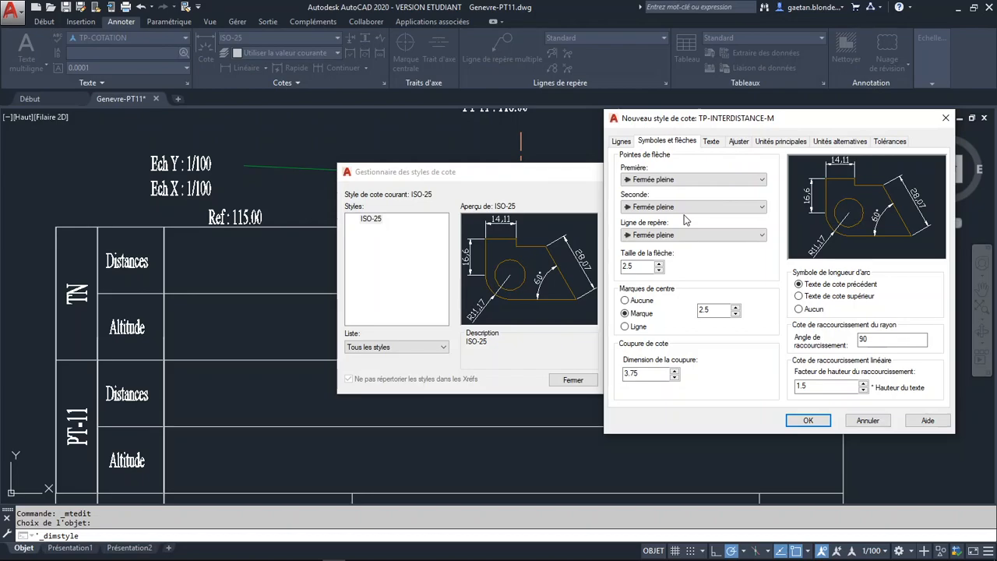
left_click(623, 143)
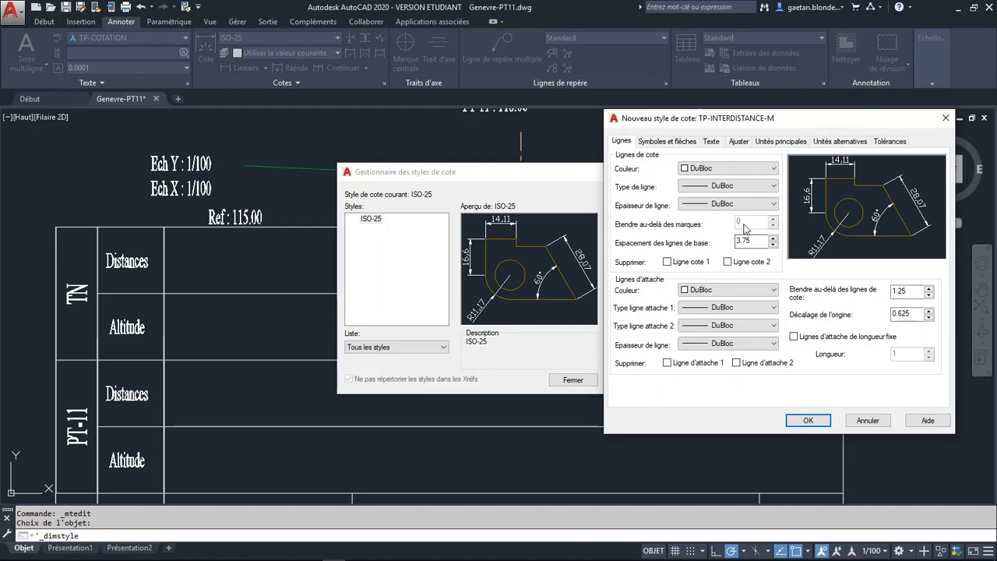
left_click(668, 145)
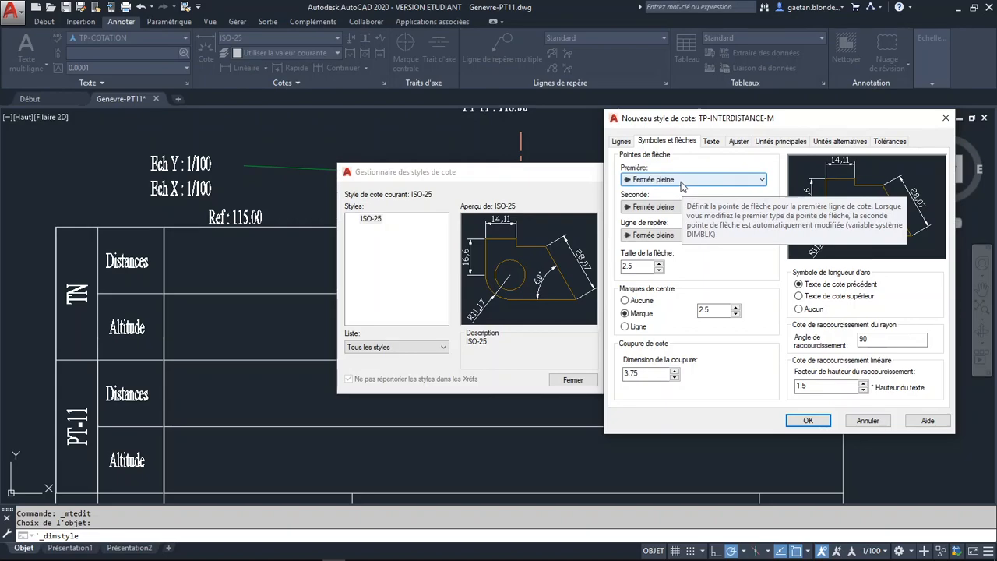
left_click(681, 181)
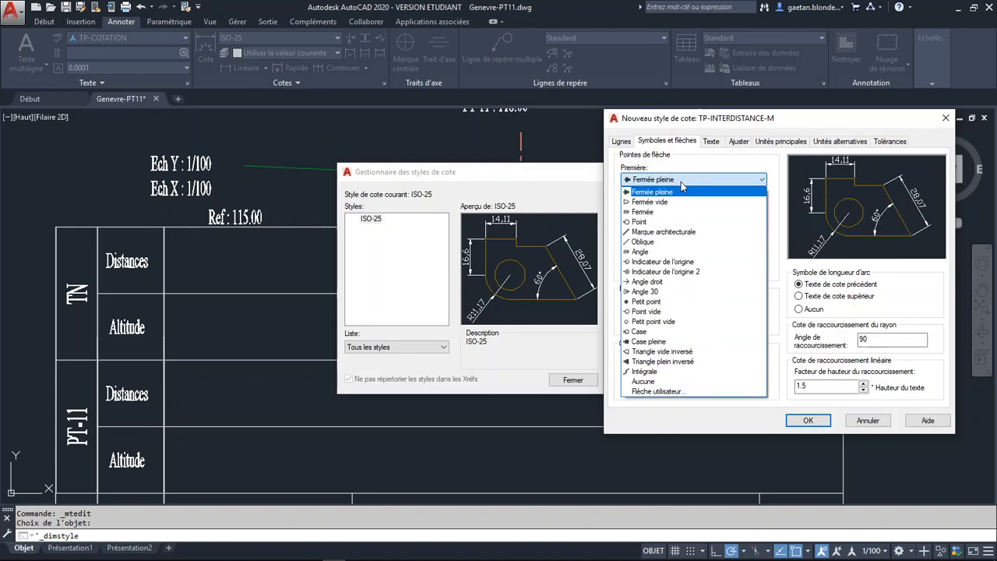
left_click(671, 231)
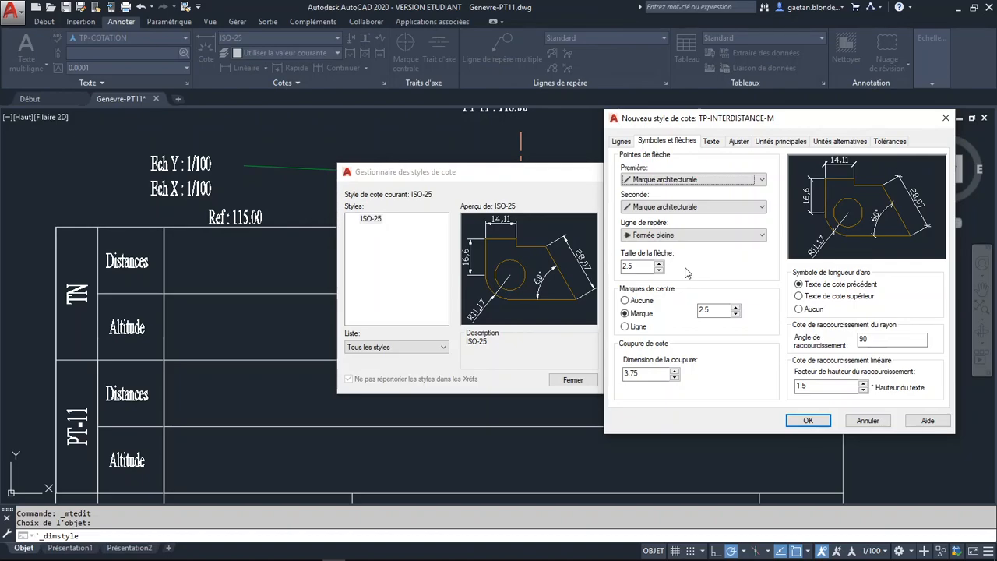
left_click(637, 267)
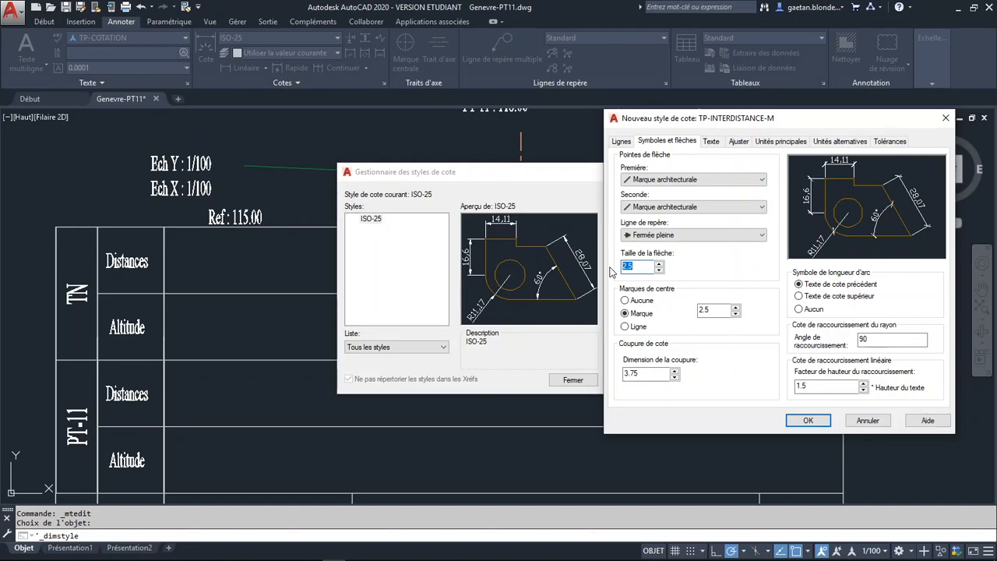
type("0.0025")
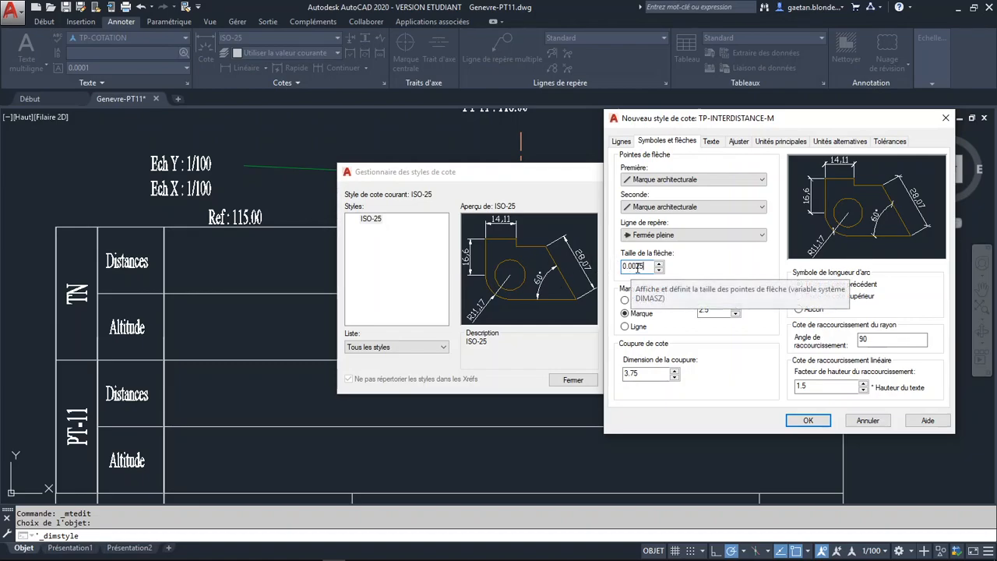
Set the style's centre mark size to 0.0025 and its dimension break size to 0.00375.
left_click_drag(636, 266, 645, 265)
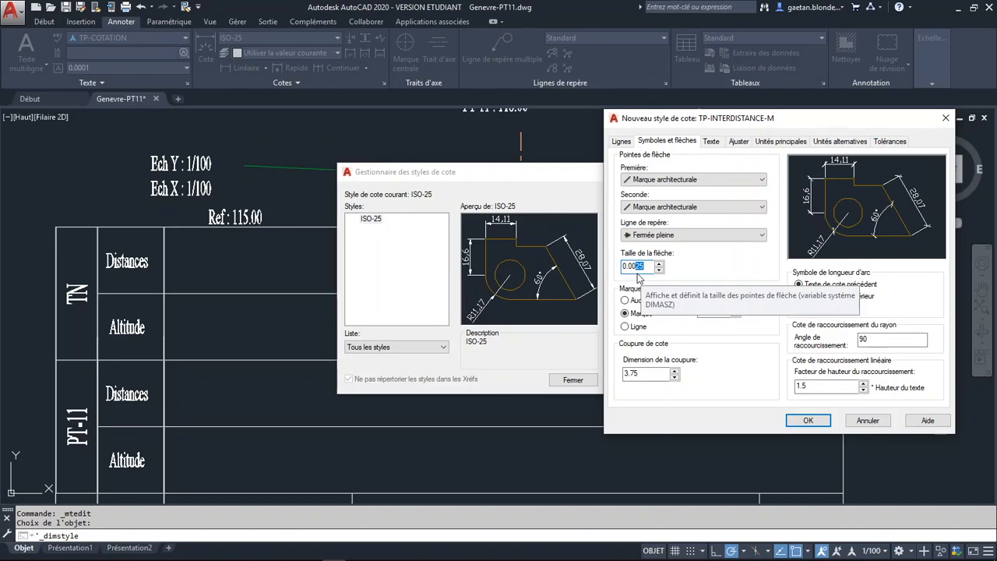
key("Tab")
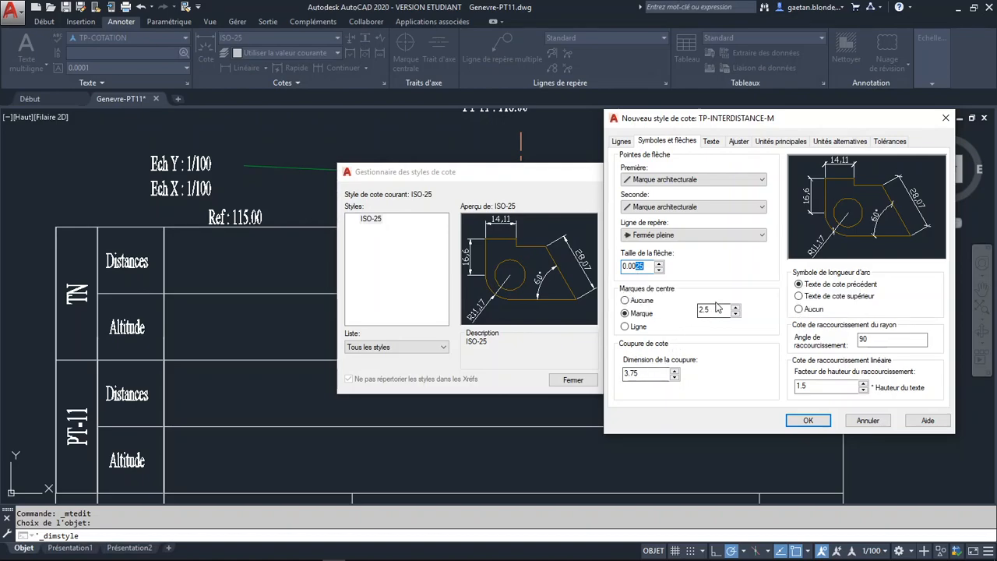
type("0.0025")
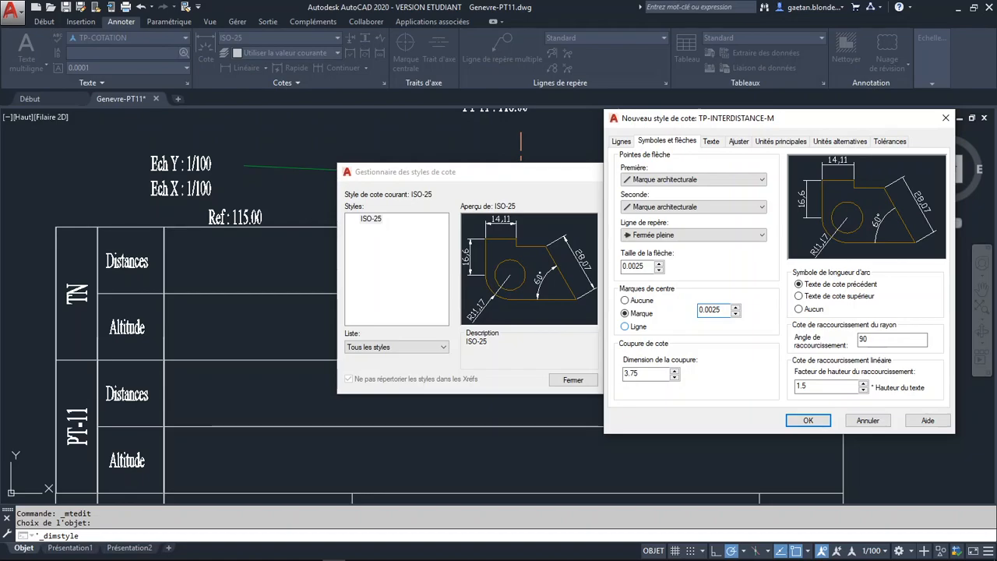
double_click(630, 374)
type("0.00")
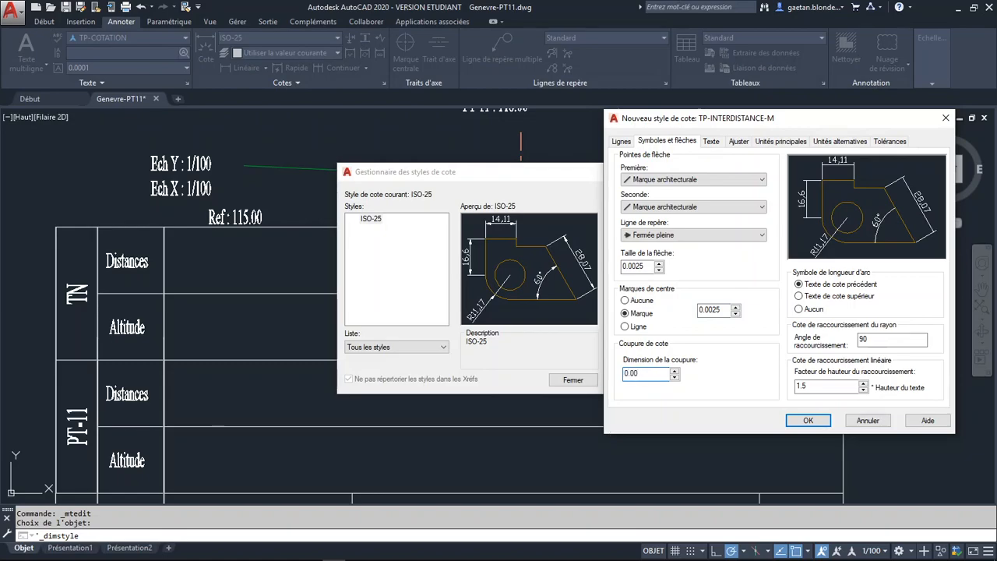
type("375")
left_click(832, 390)
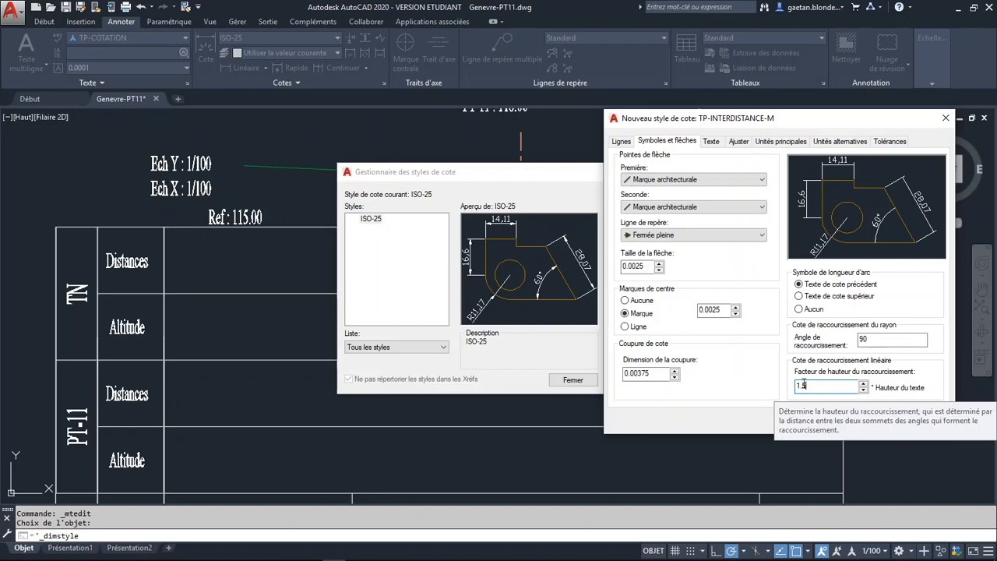
Set the colour of both the dimension lines and the extension lines to Magenta.
left_click(623, 143)
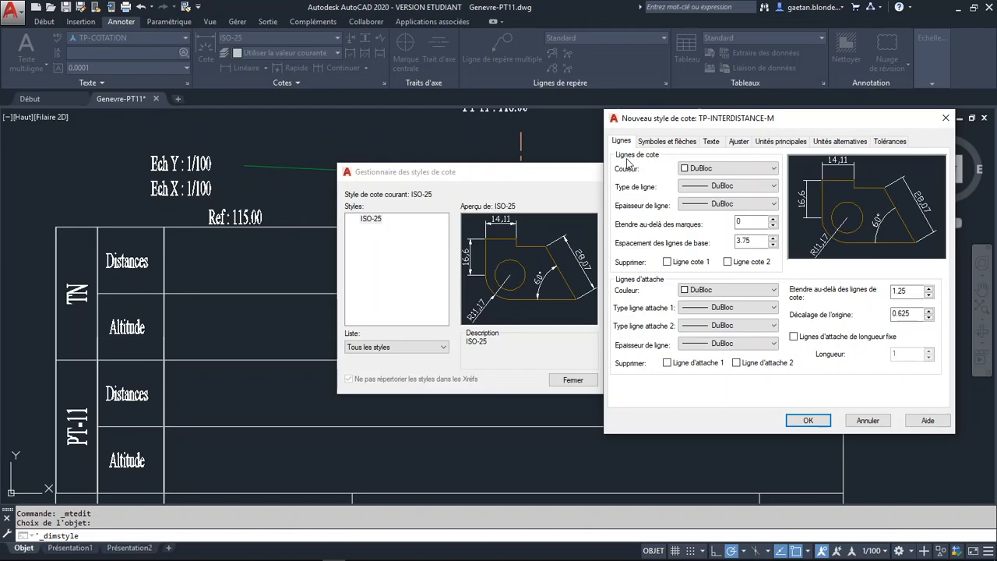
left_click(765, 169)
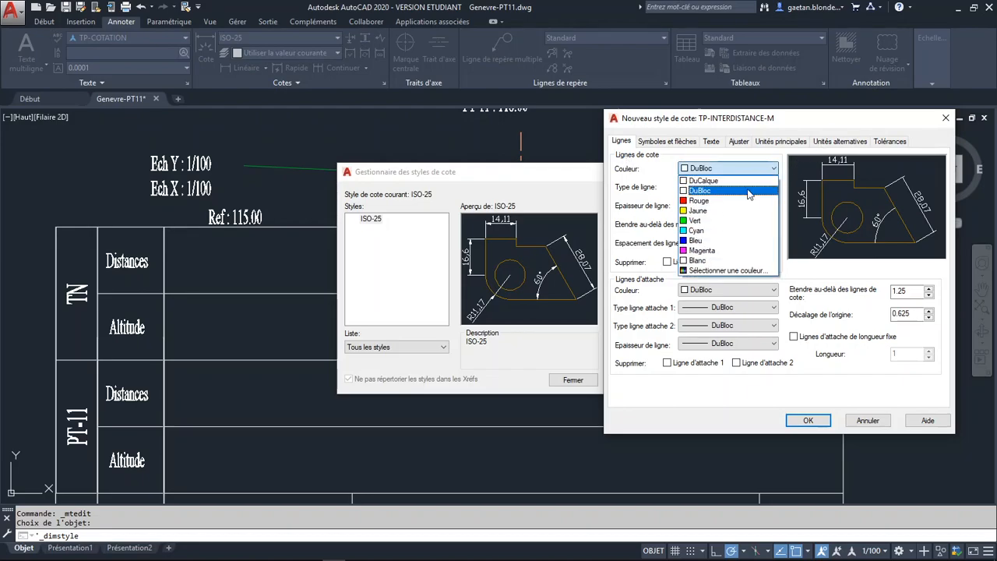
left_click(733, 250)
left_click(741, 290)
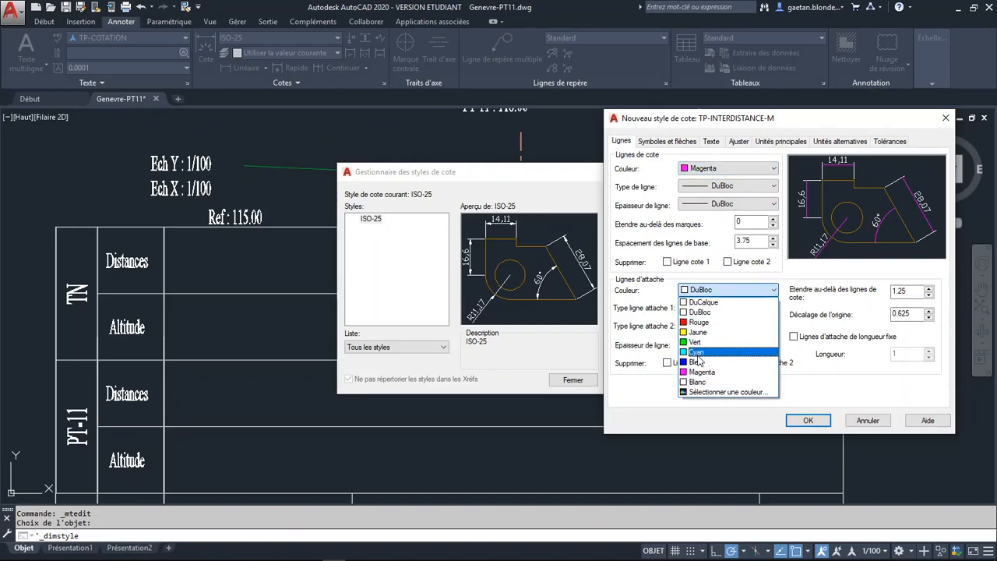
left_click(701, 372)
Set the linetype of the dimension lines and of both extension lines to Continuous.
left_click(714, 187)
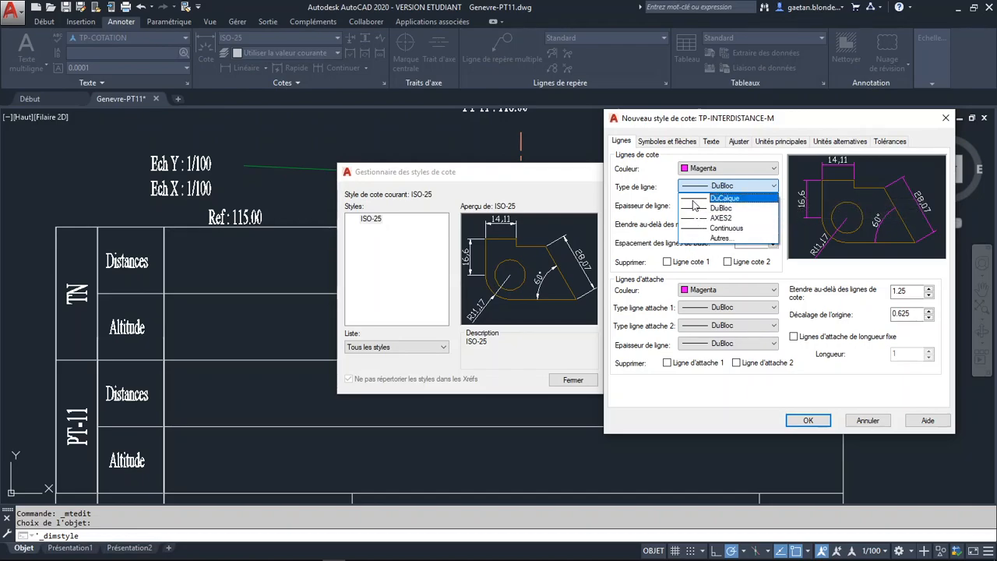
left_click(724, 228)
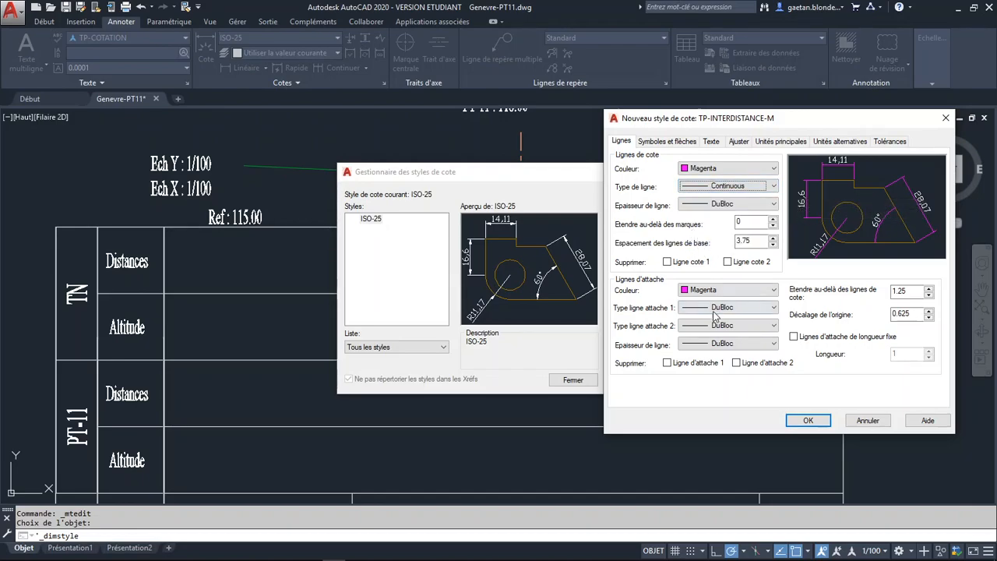
left_click(717, 310)
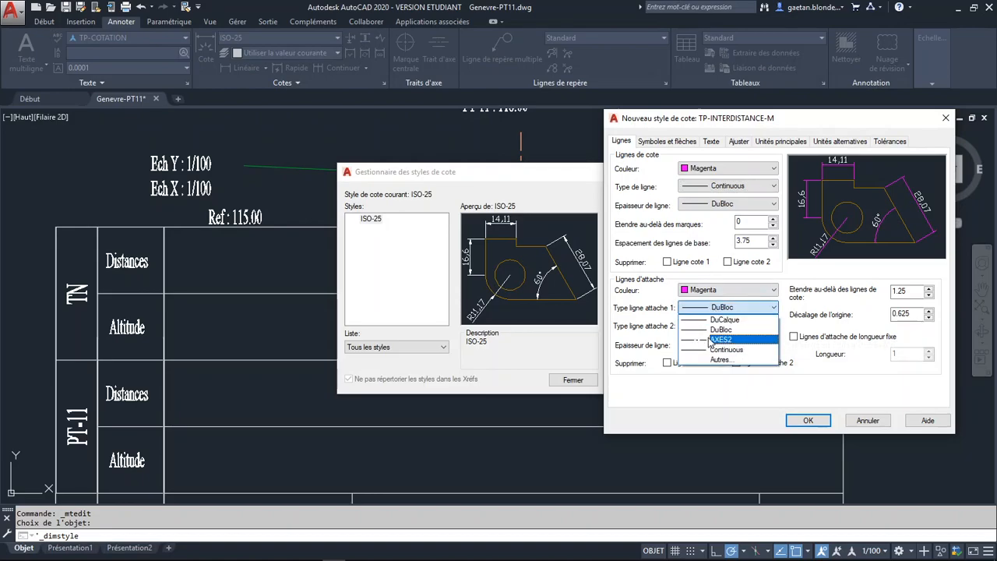
left_click(714, 346)
left_click(717, 326)
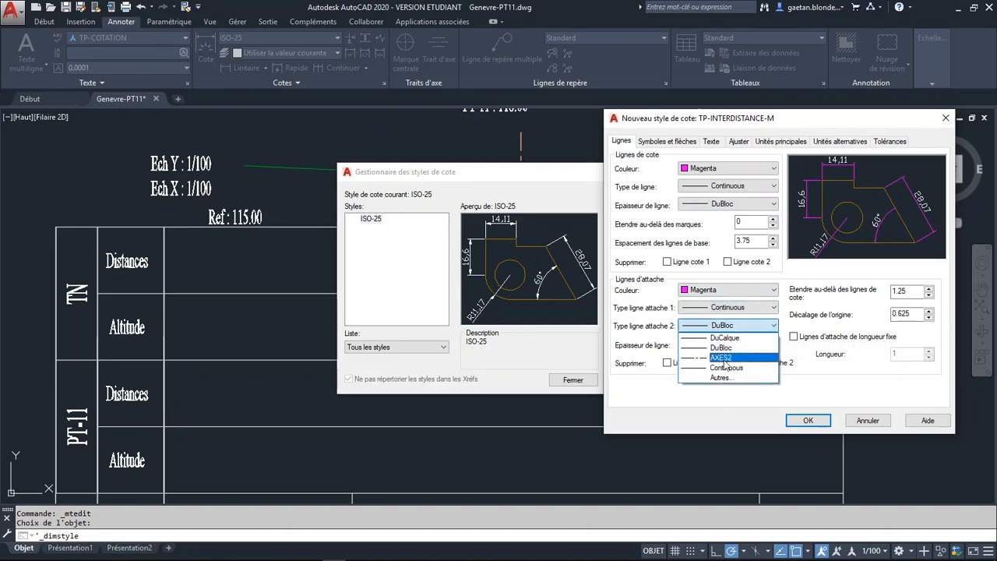
left_click(723, 371)
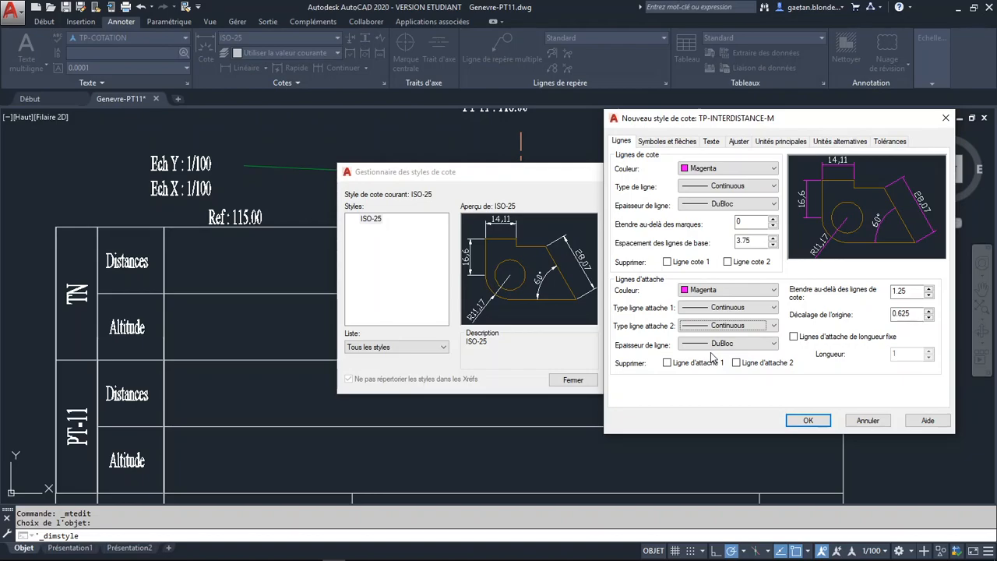
Set the lineweight of the dimension lines and the extension lines to 0.15 mm.
left_click(703, 206)
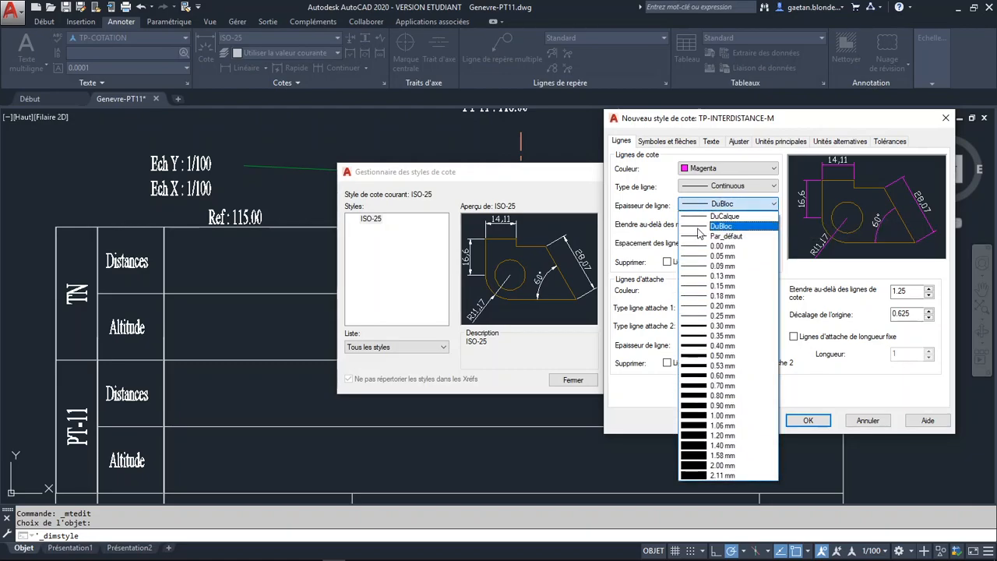
left_click(694, 287)
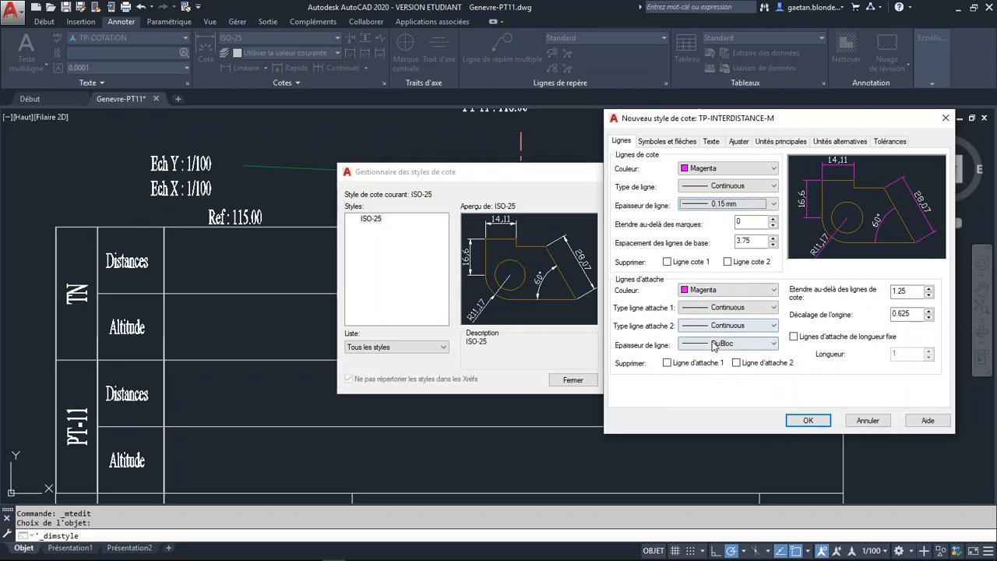
left_click(714, 344)
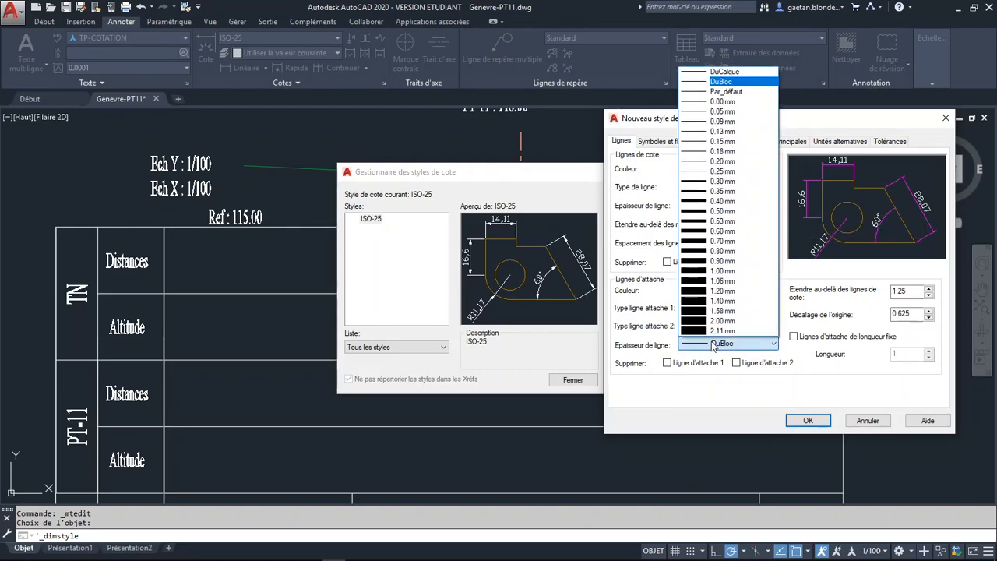
left_click(700, 143)
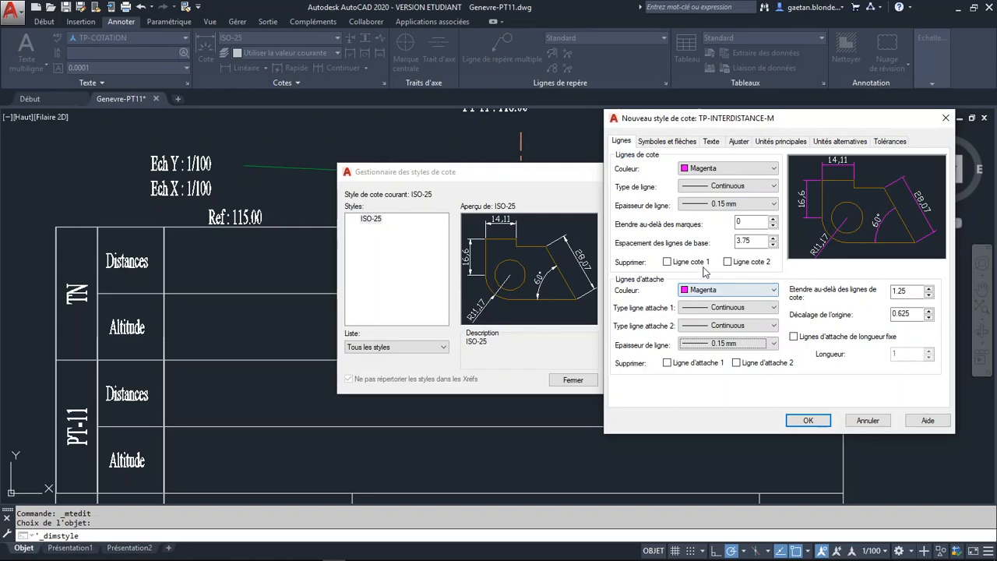
Set the dimension line extension beyond ticks and the extension line overshoot beyond dimension lines to 0.003 each.
left_click(743, 221)
type(".")
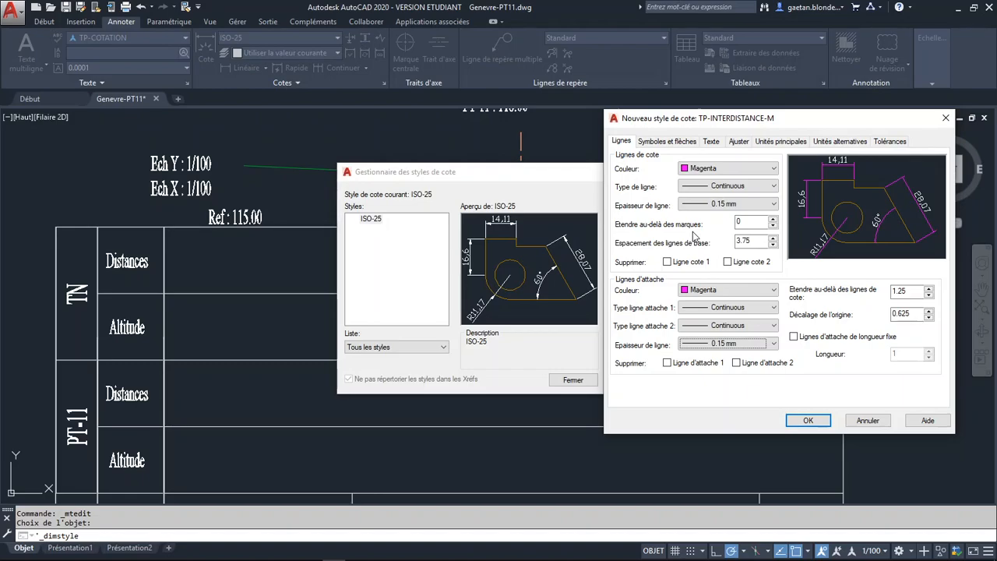
double_click(739, 222)
type("0")
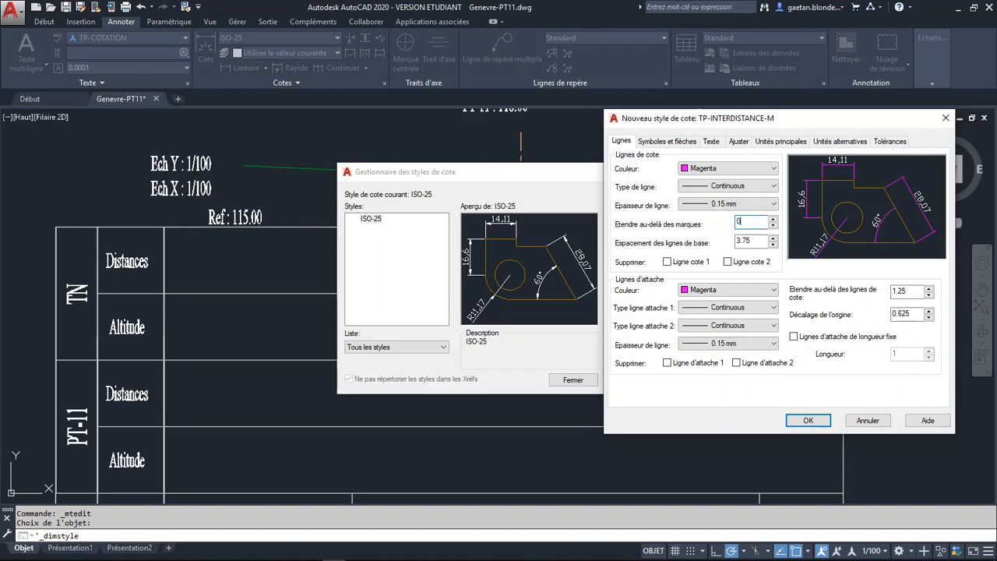
type(".003")
double_click(905, 293)
type("0.003")
Set the baseline spacing of the dimension lines to 0.008.
left_click(743, 242)
left_click(742, 240)
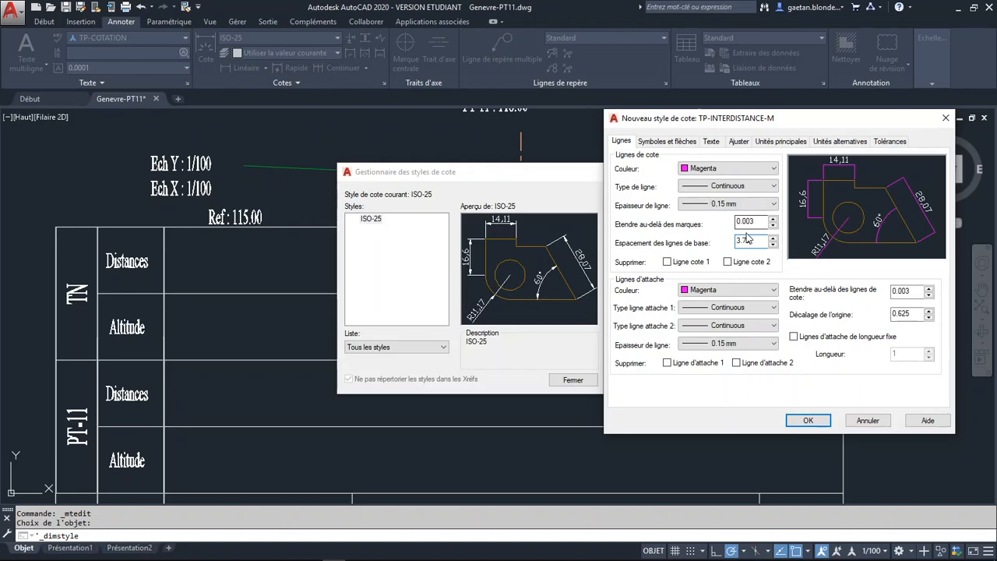
left_click_drag(750, 240, 735, 240)
type("0.008")
Enable fixed-length extension lines with a length of 0.005 and set their offset from the origin to 0.
left_click_drag(910, 315, 870, 320)
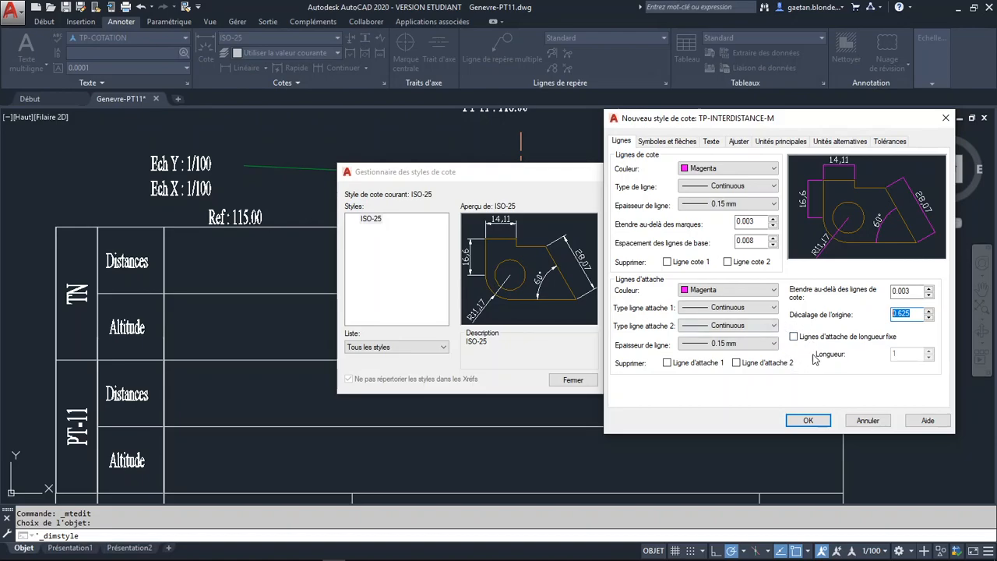
left_click(794, 337)
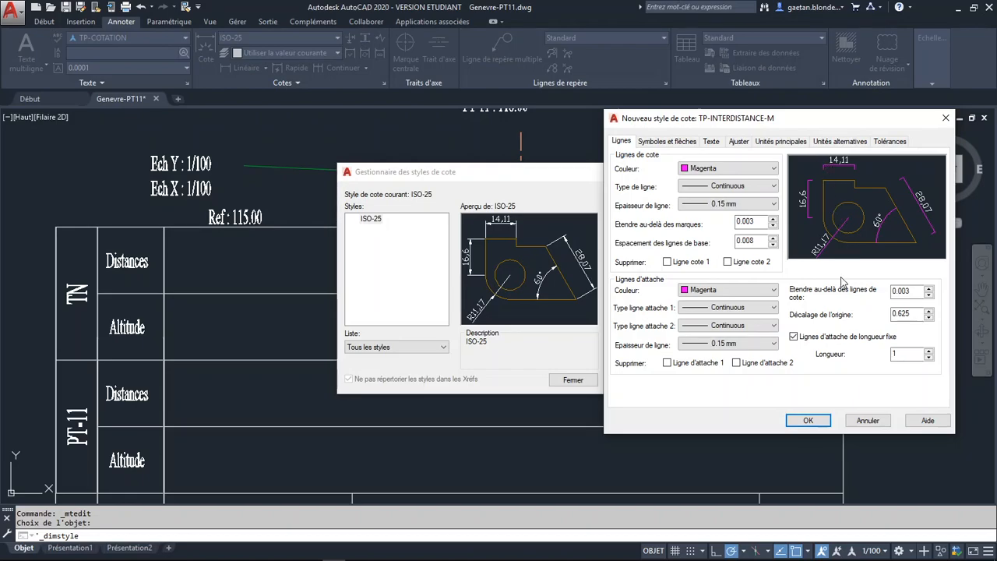
left_click(900, 352)
double_click(900, 352)
type("0.005")
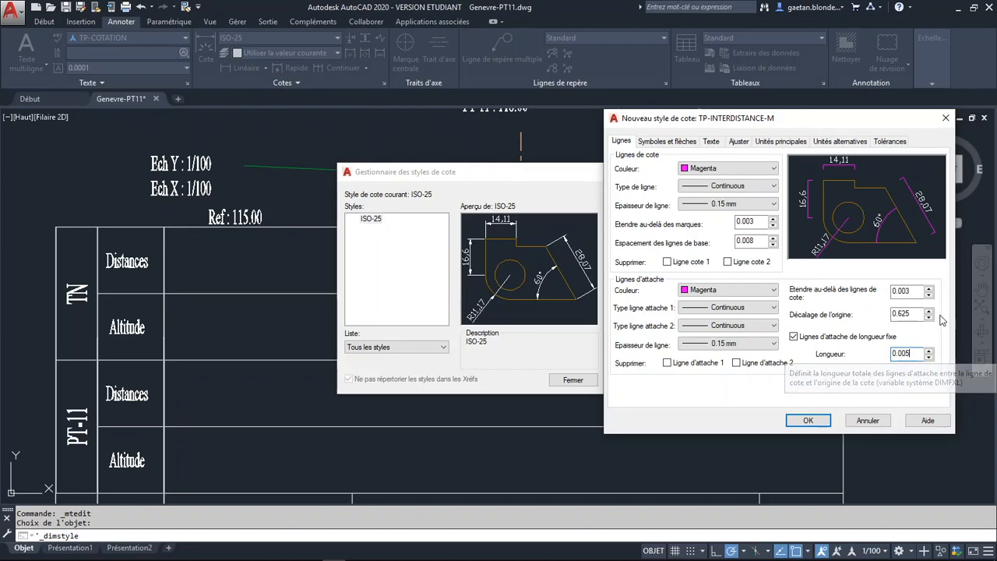
left_click_drag(913, 314, 889, 316)
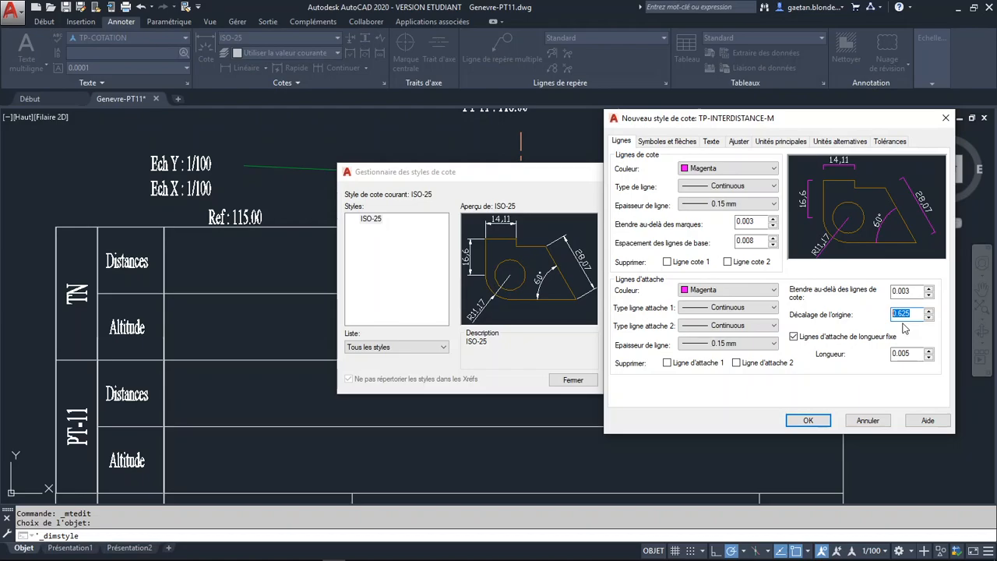
type("0")
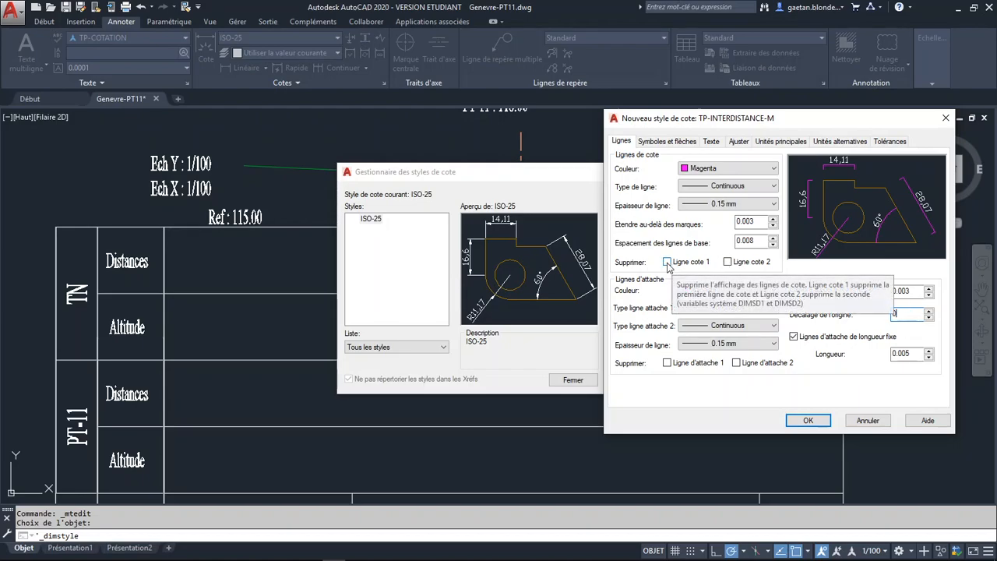
Suppress dimension lines 1 and 2 and extension lines 1 and 2 in the style.
left_click(667, 262)
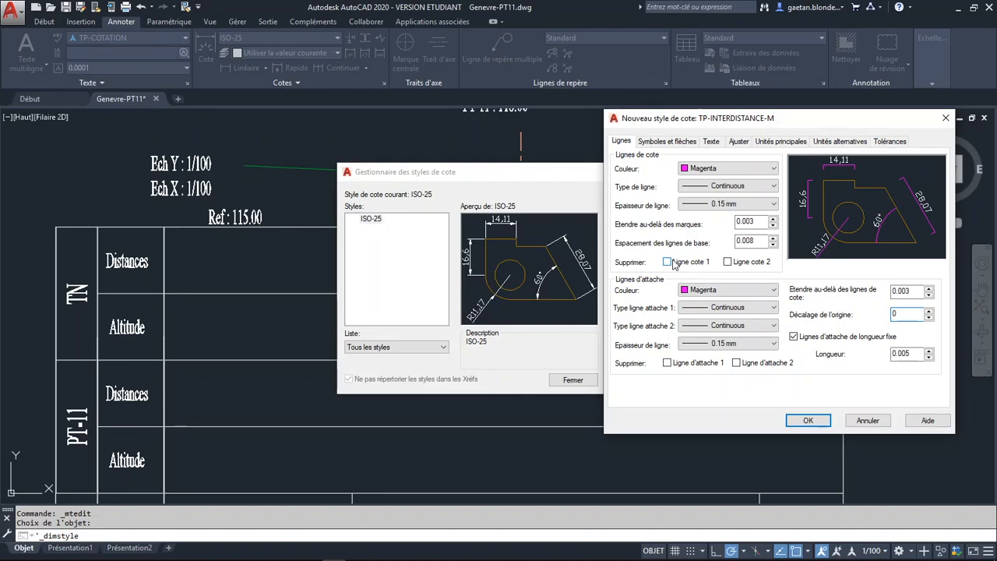
left_click(729, 263)
left_click(667, 363)
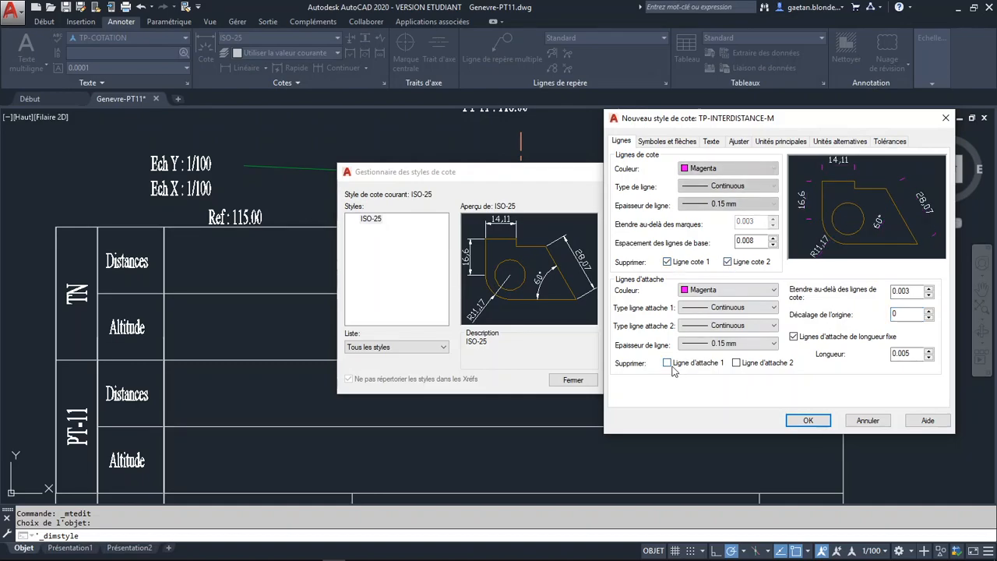
left_click(747, 367)
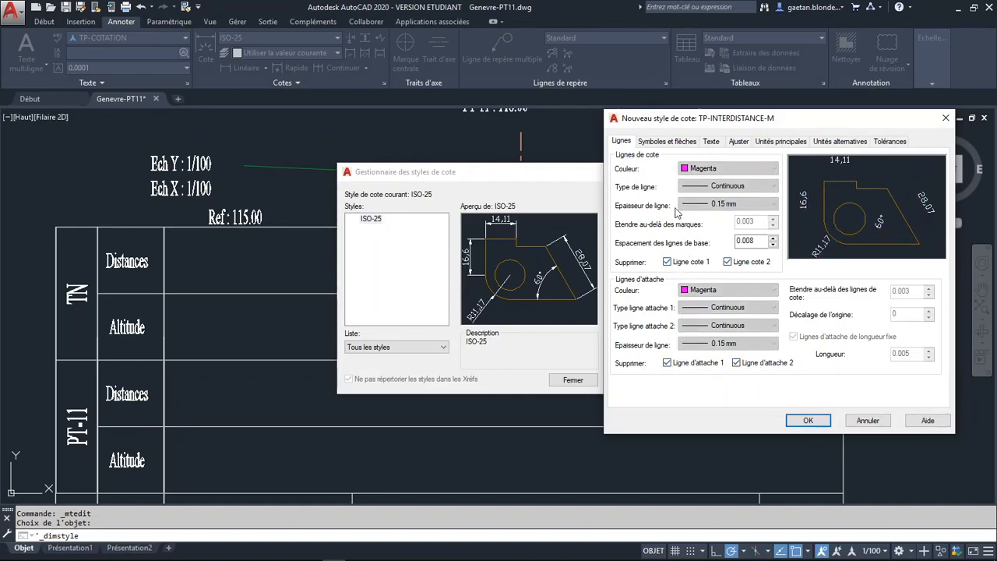
Set the style's first and second arrowheads to Aucune.
left_click(667, 143)
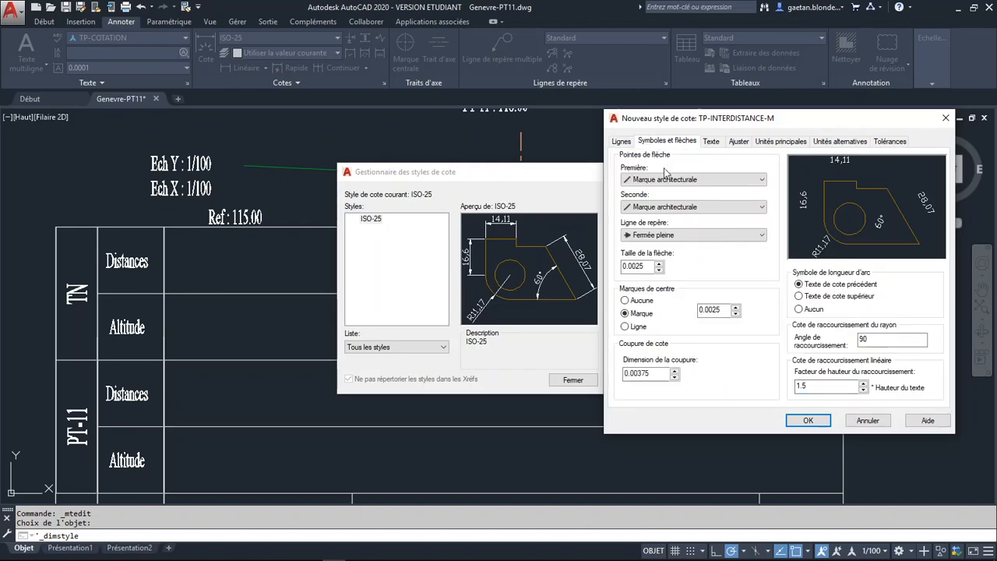
left_click(674, 180)
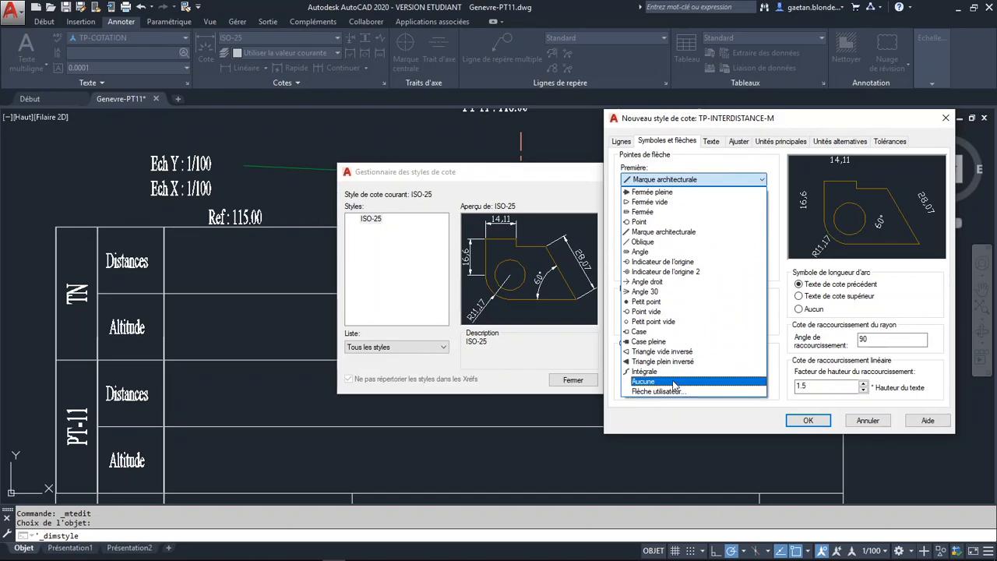
left_click(675, 382)
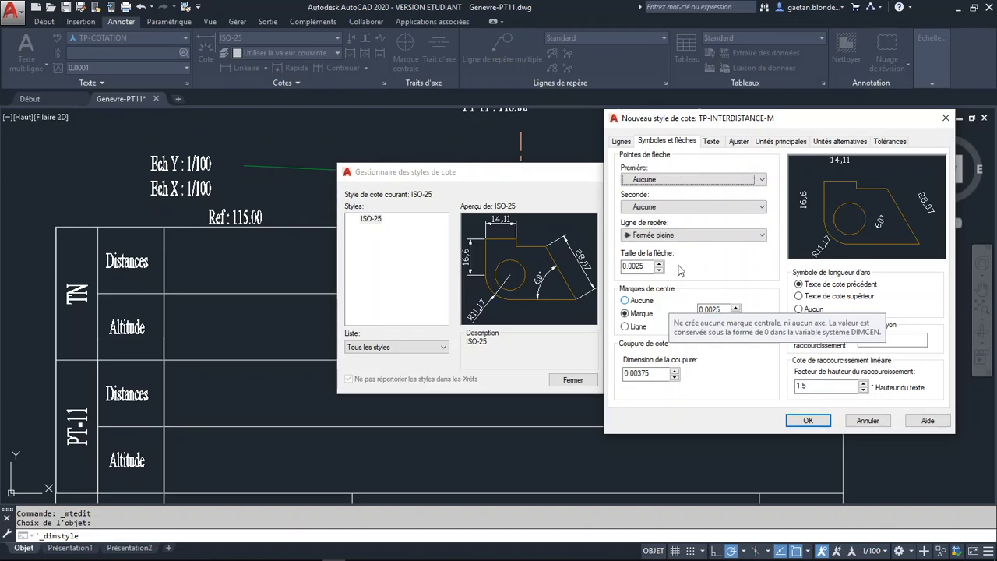
Set the TP-COTATION text style's paper text height to 3.5 and make it the current text style, saving the modification.
left_click(712, 142)
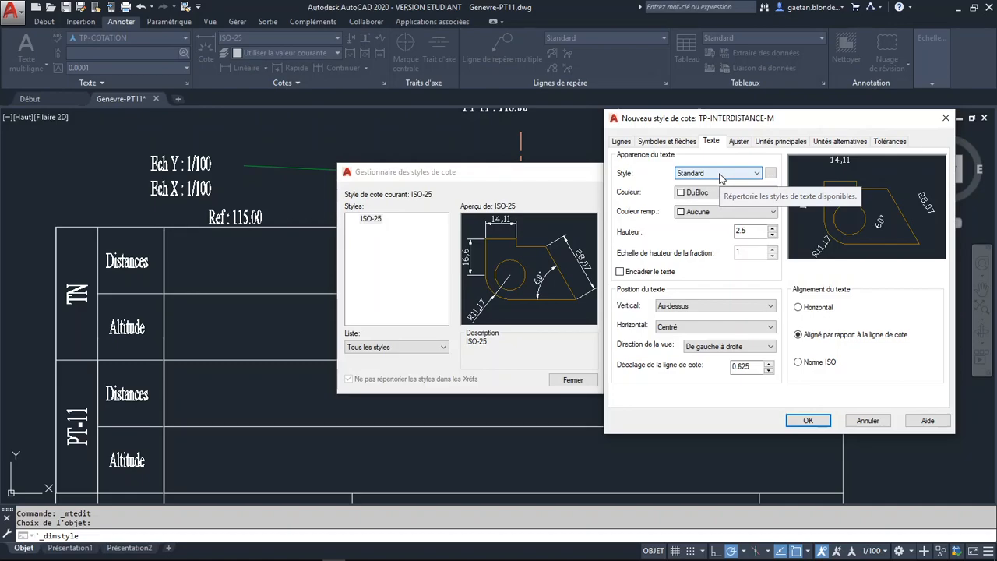
left_click(770, 173)
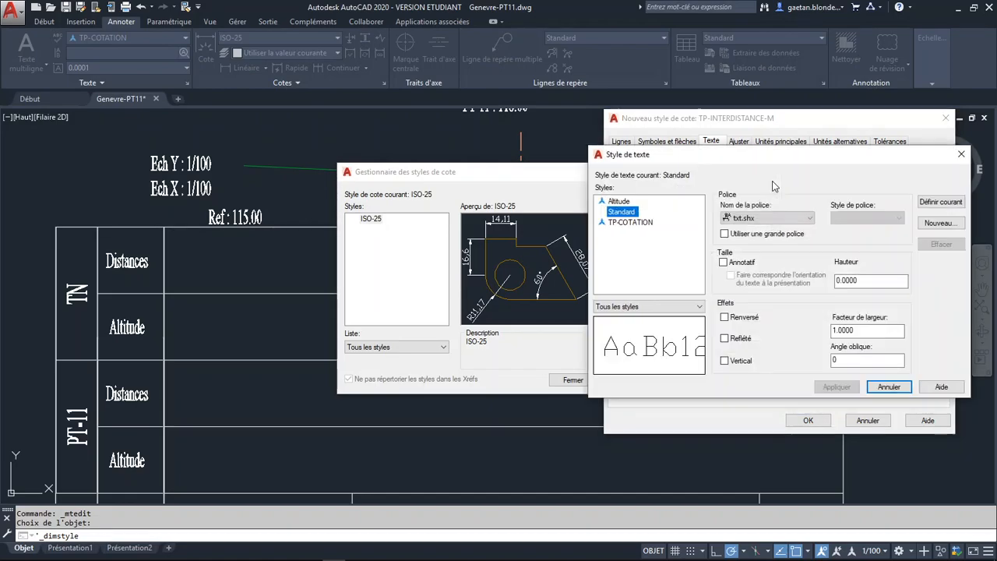
left_click(633, 223)
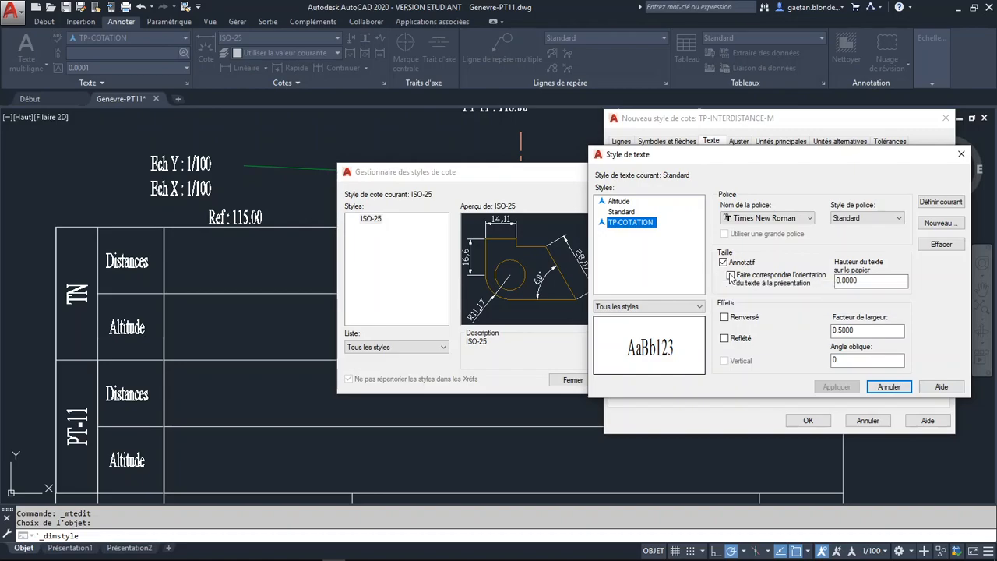
double_click(857, 282)
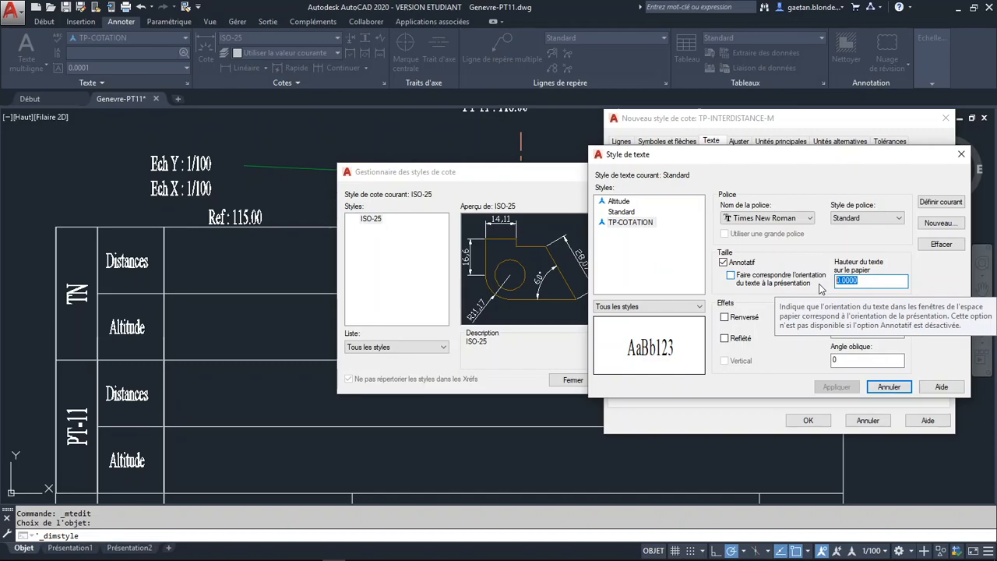
type("3.5")
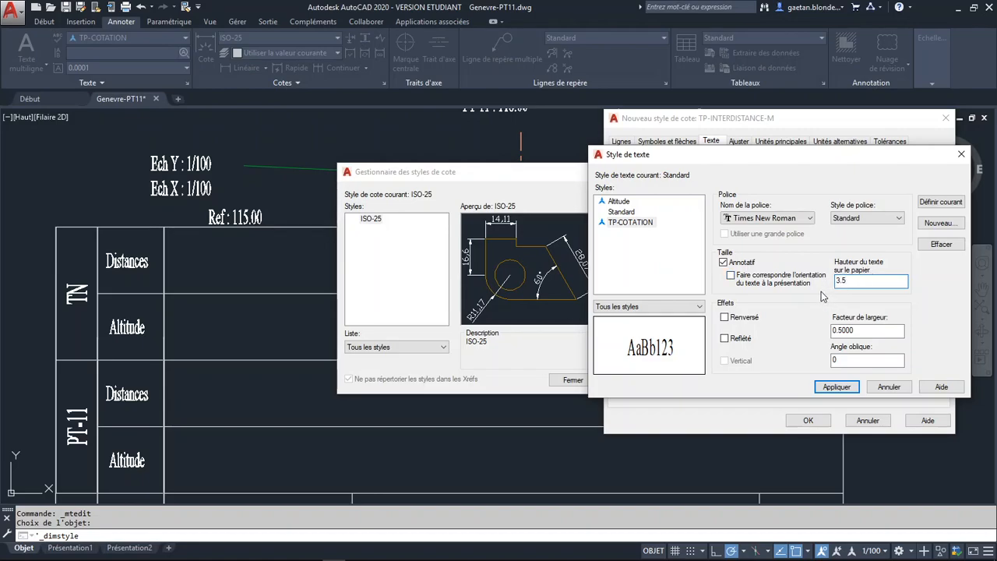
left_click(824, 330)
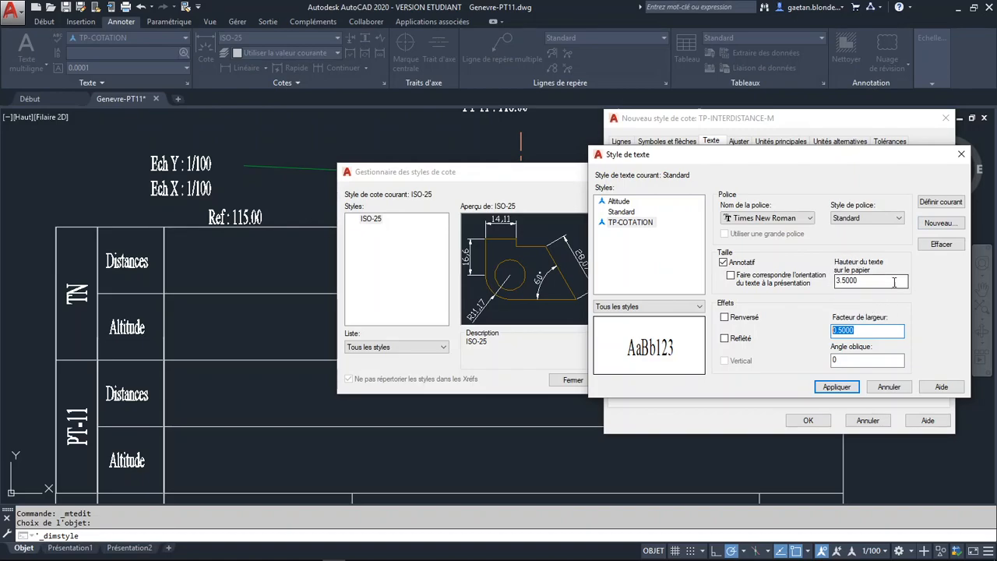
left_click(935, 207)
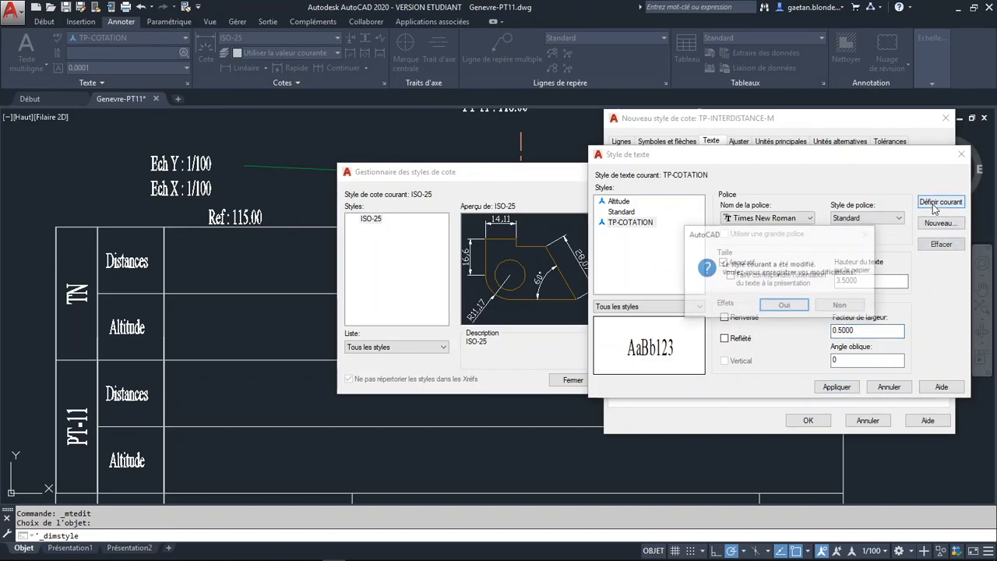
left_click(785, 307)
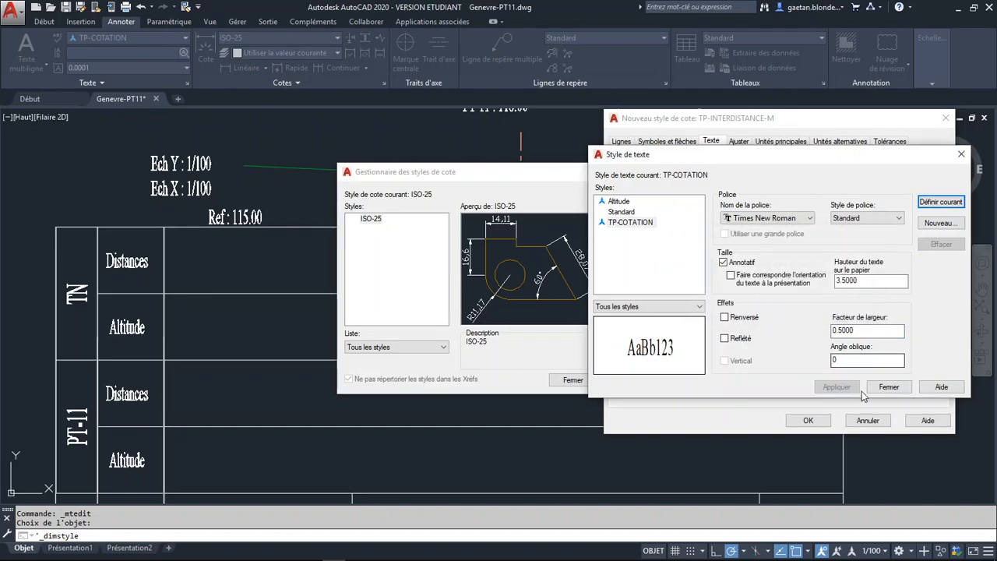
left_click(889, 386)
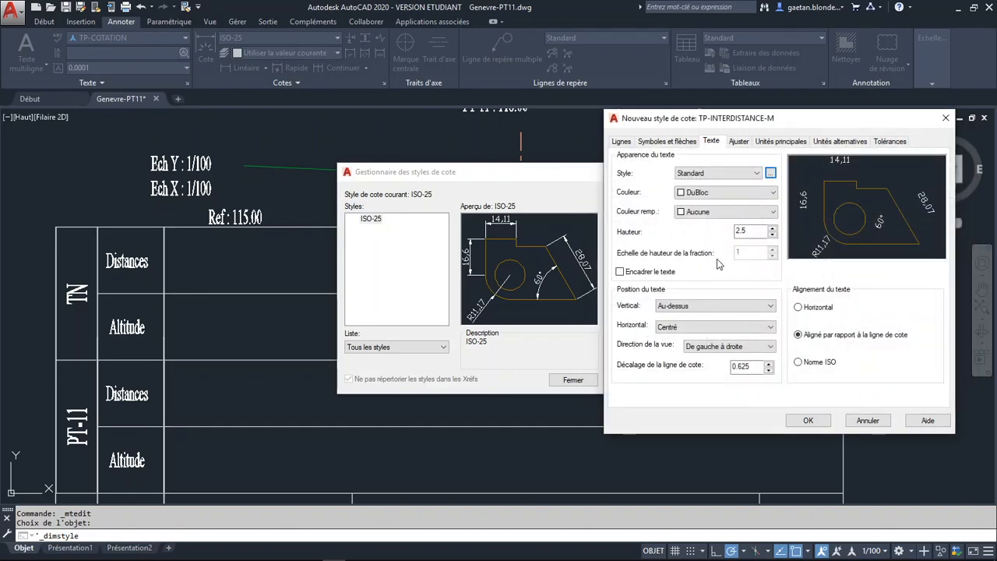
Assign the TP-COTATION text style to the dimension text and reset that text style's paper height to 0.
left_click(750, 173)
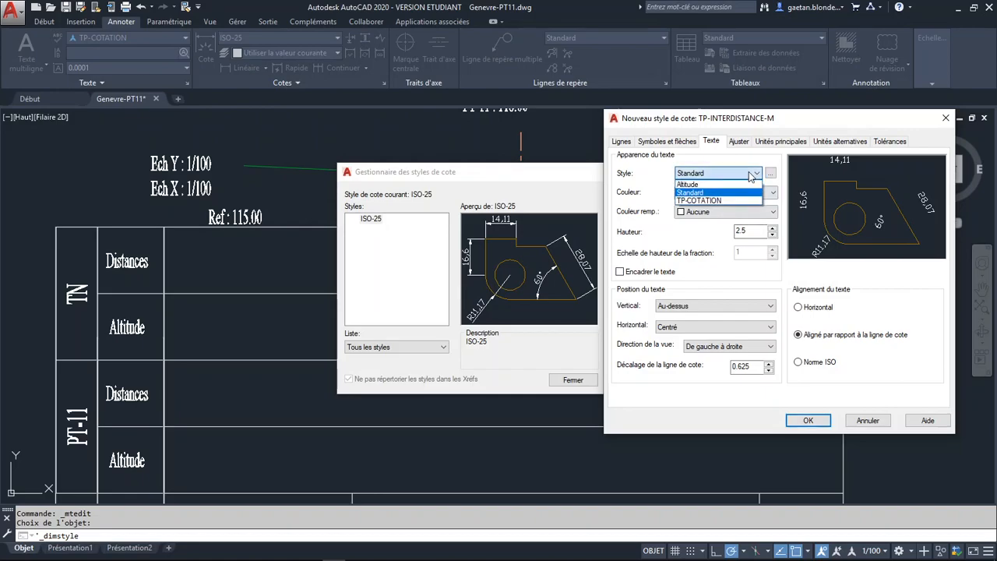
left_click(732, 200)
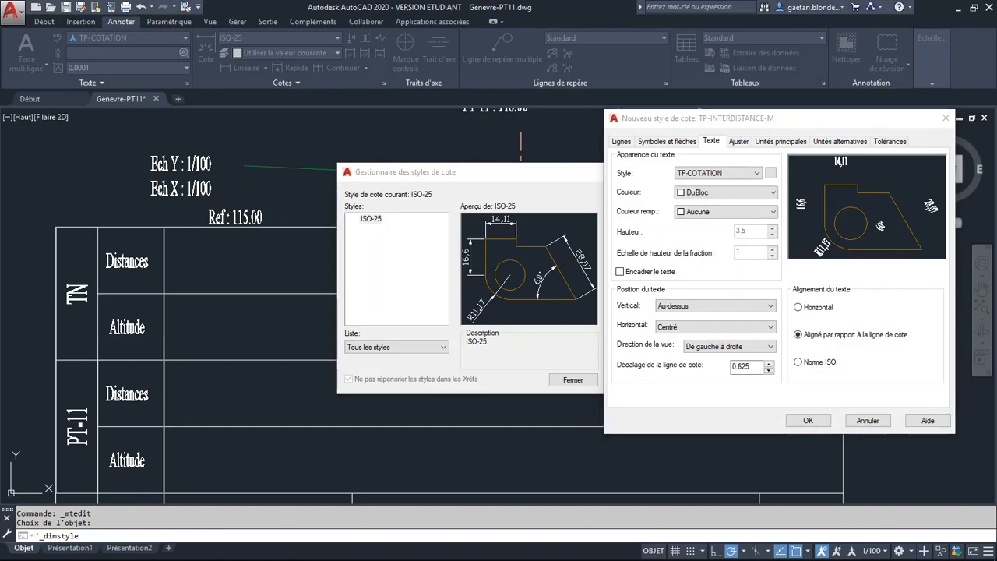
left_click(771, 173)
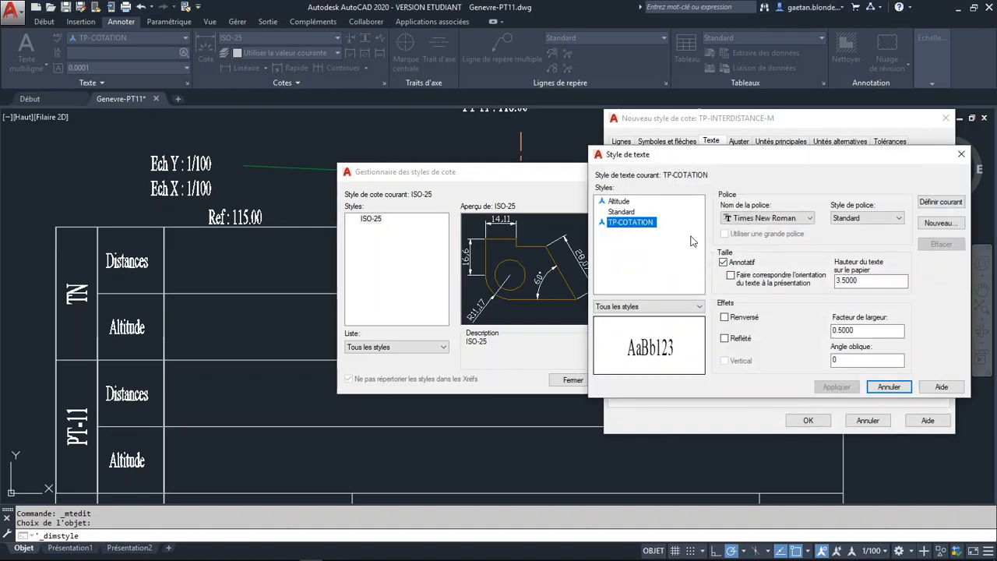
double_click(847, 281)
type("0")
left_click(839, 388)
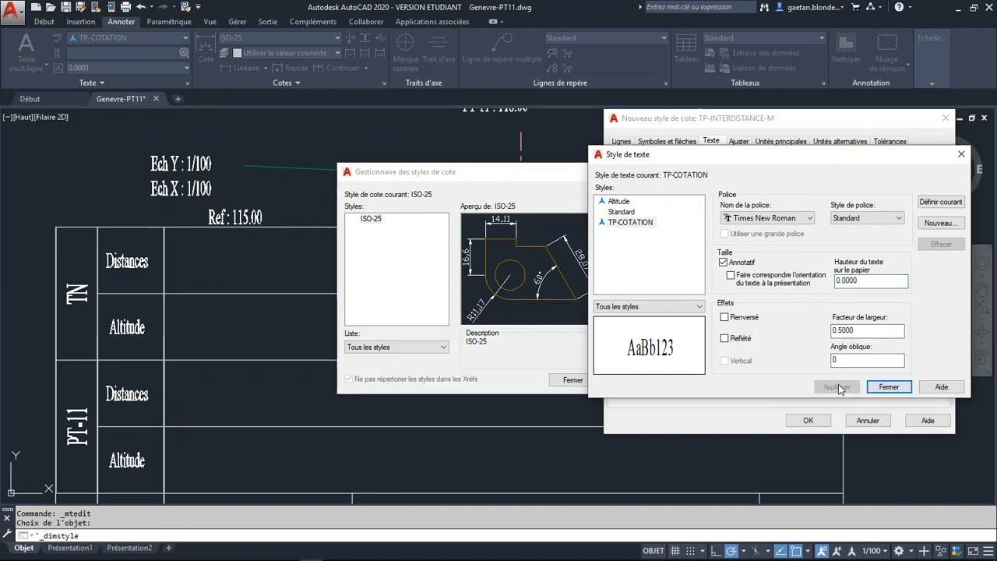
left_click(889, 387)
Reselect TP-COTATION as the dimension text style and set the dimension text height to 0.035.
left_click(754, 173)
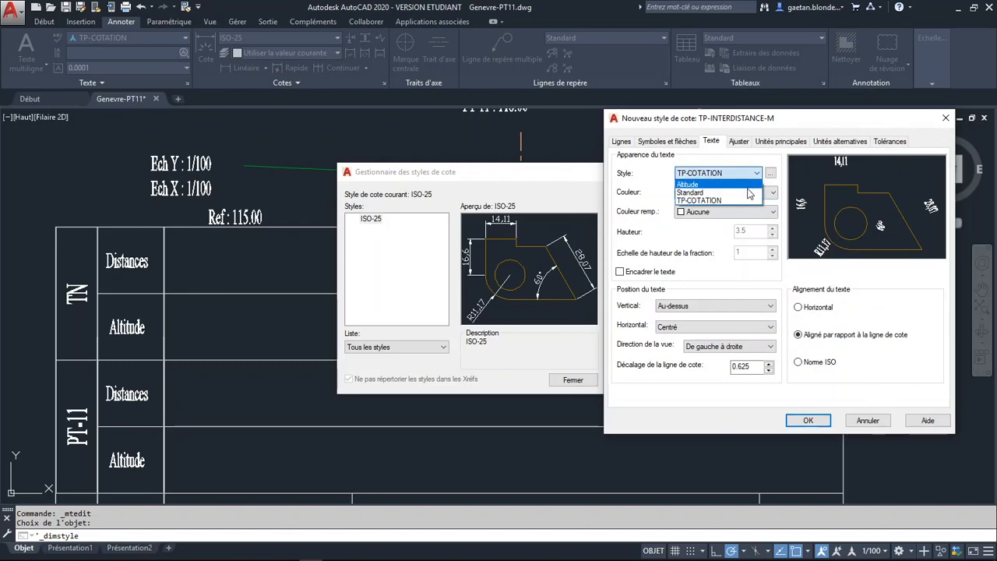
left_click(736, 192)
left_click(753, 173)
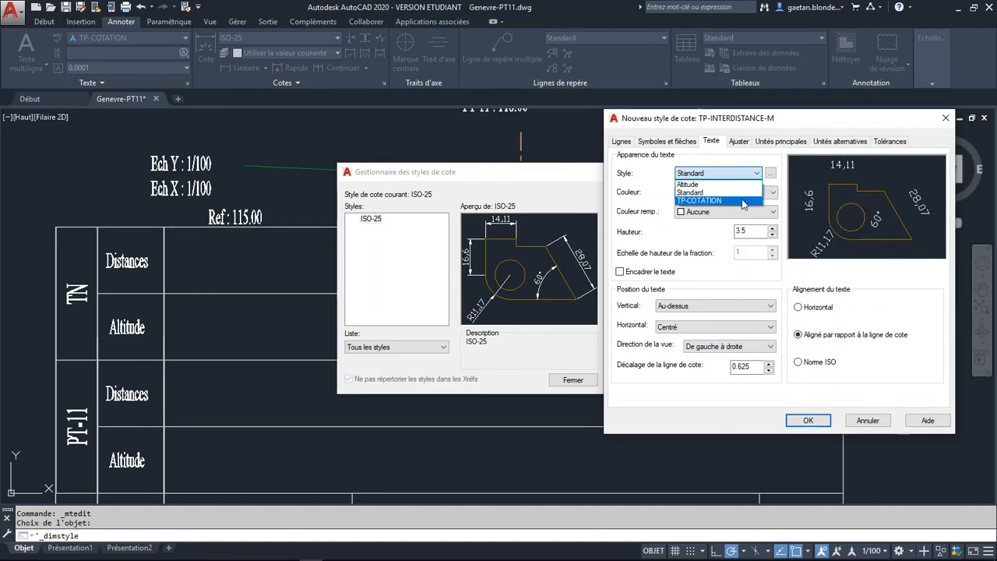
left_click(742, 201)
double_click(756, 230)
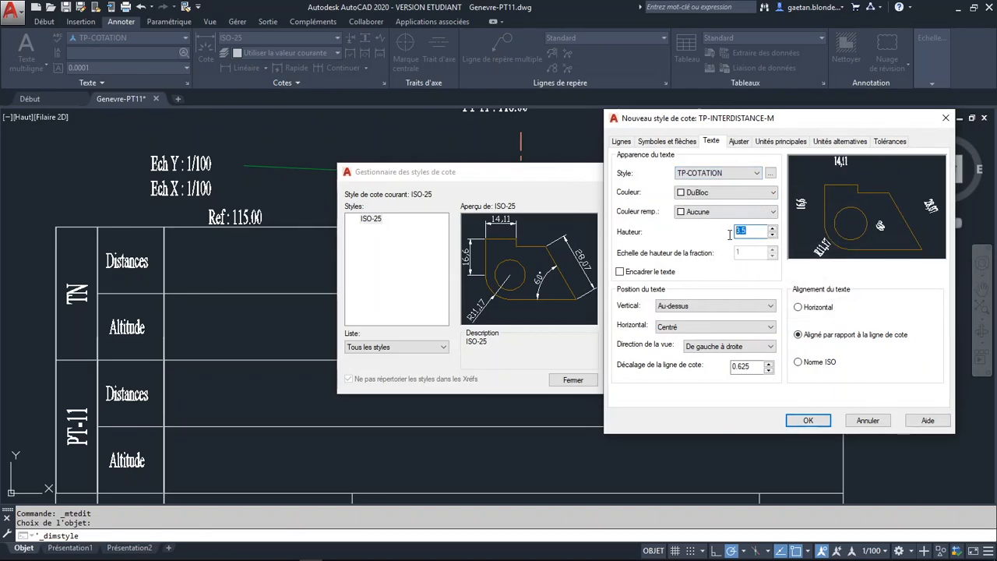
type("0")
type("0.0")
type("35")
Set the dimension text colour to DuCalque and its vertical position to Centré.
left_click(680, 195)
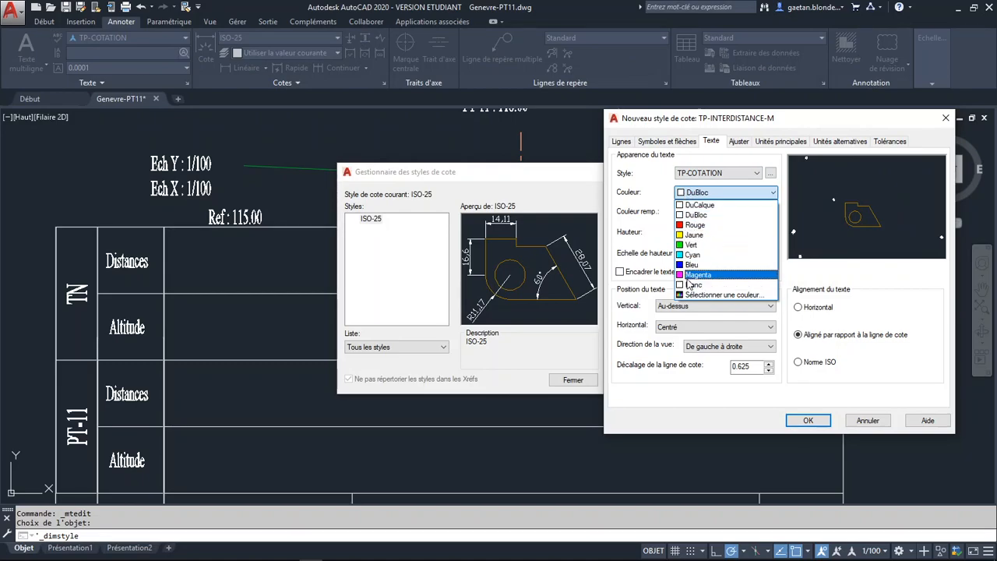
left_click(697, 205)
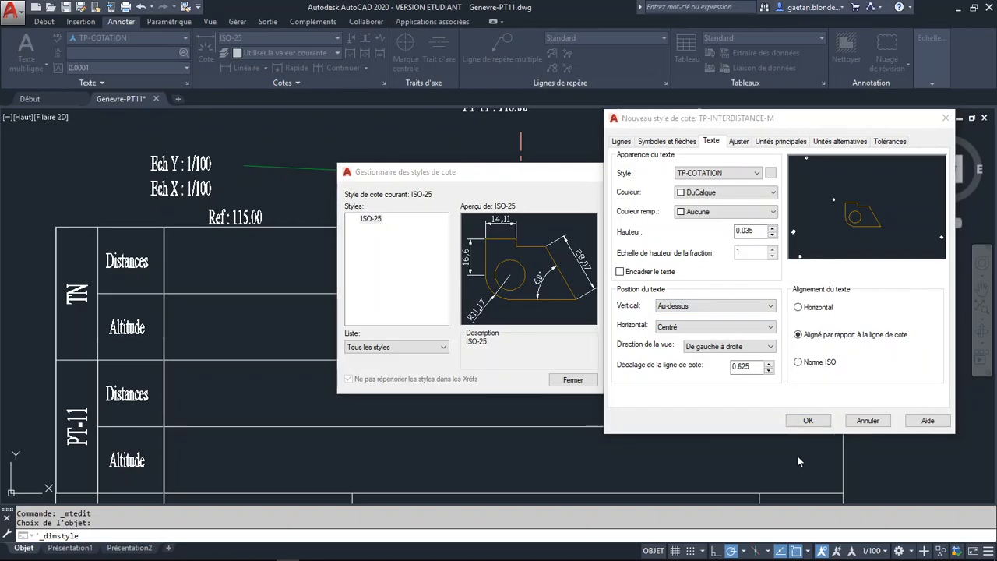
left_click(717, 305)
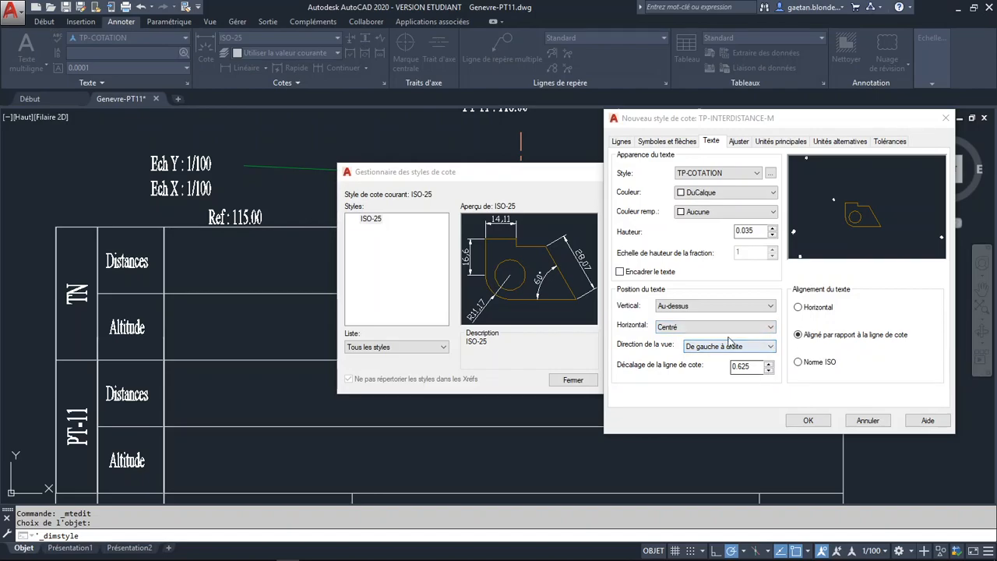
left_click(719, 306)
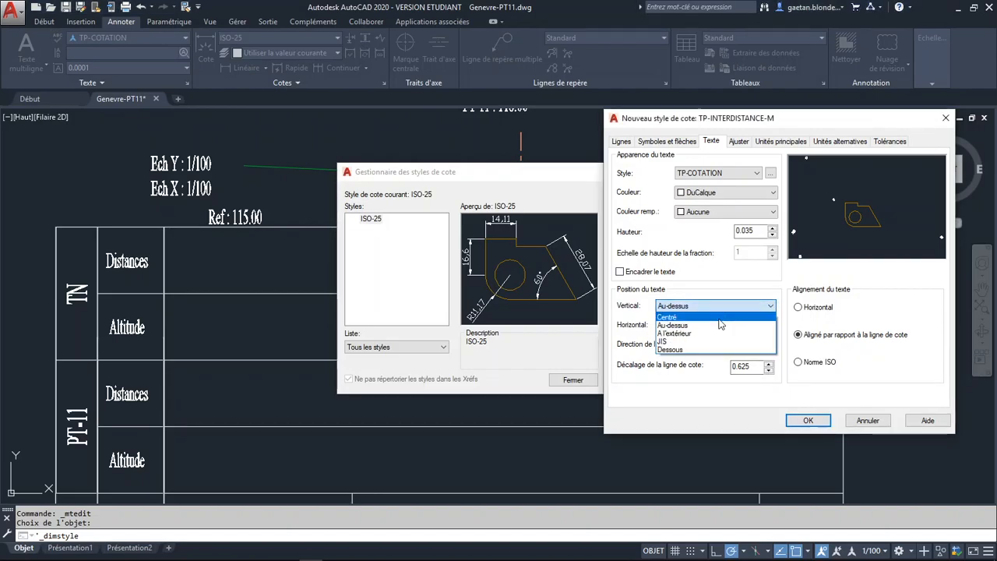
left_click(696, 317)
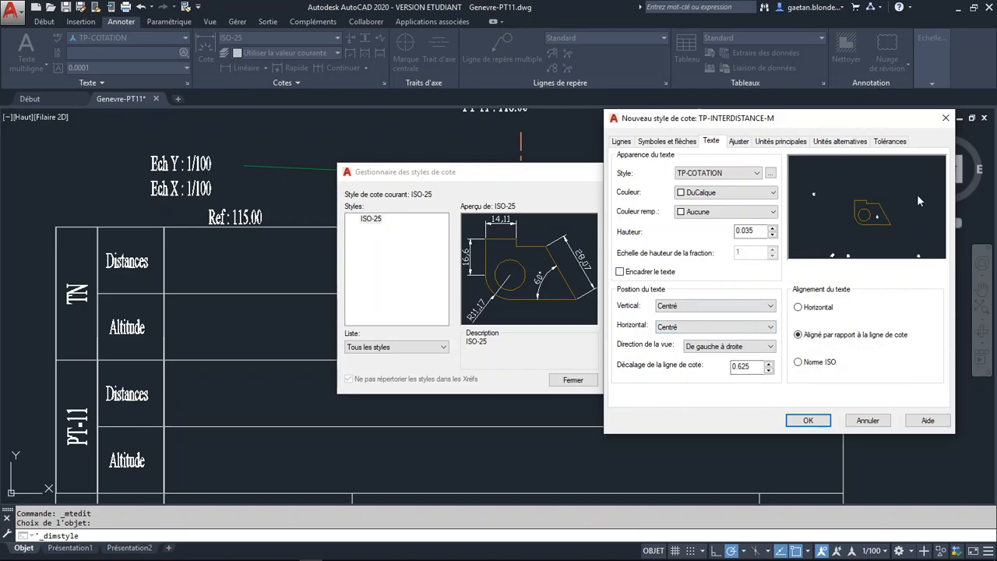
Set the text offset from the dimension line to 0.0015 and choose Centré for its horizontal position.
left_click_drag(749, 368, 722, 370)
type("0.")
left_click(725, 327)
left_click(701, 335)
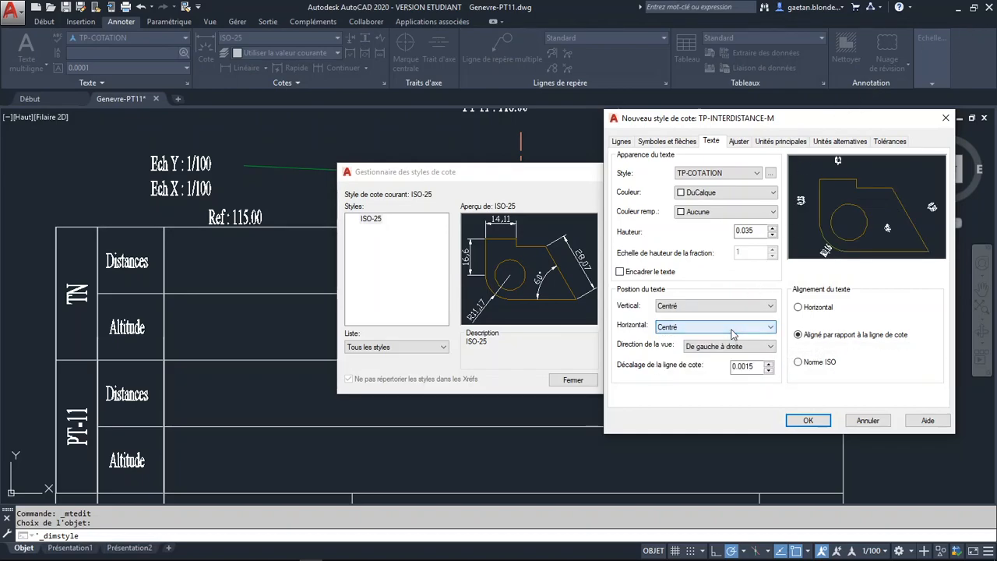
Use a point as the decimal separator in the primary units, suppressing leading zeros but not trailing zeros.
left_click(778, 143)
left_click(770, 222)
left_click(744, 233)
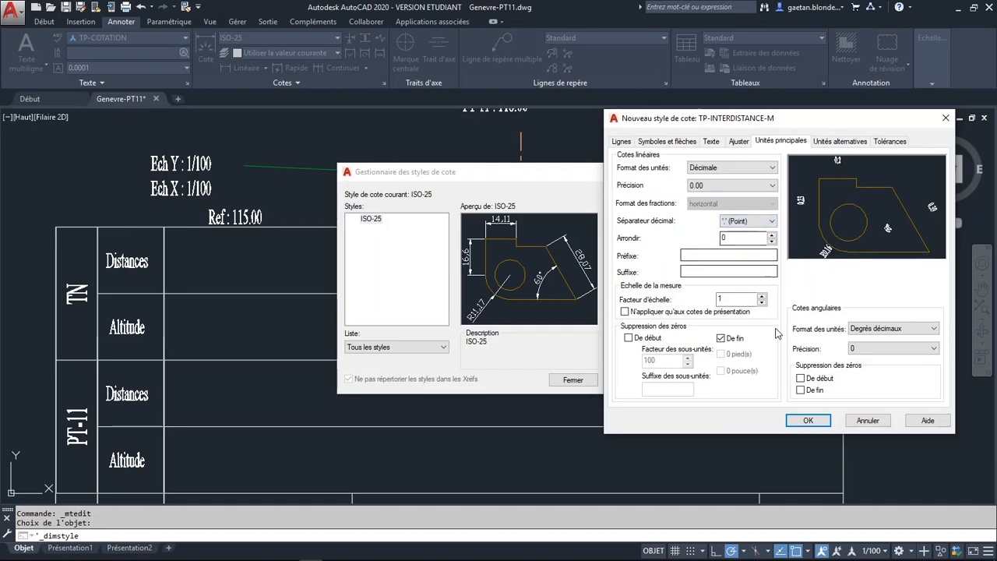
left_click(629, 340)
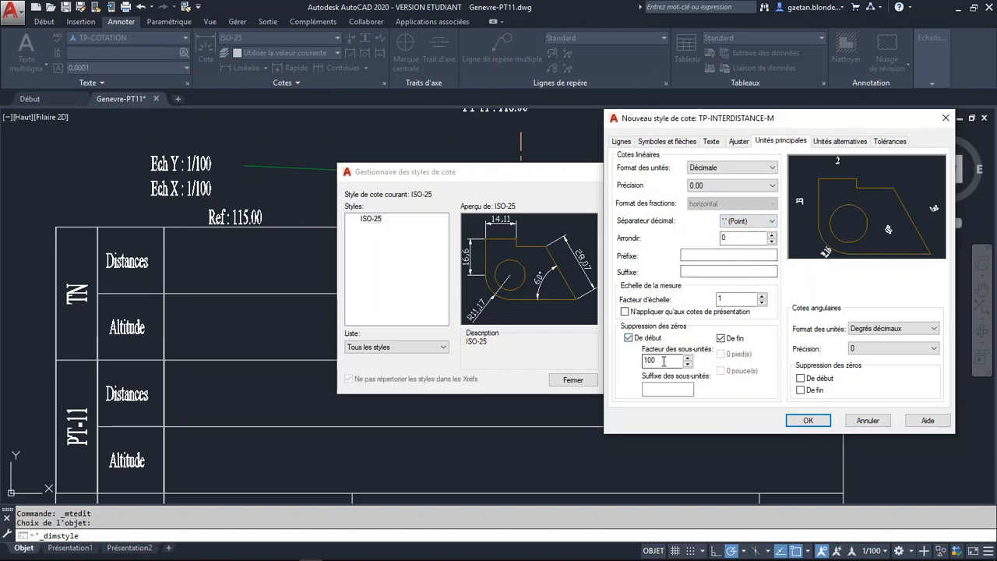
left_click(722, 340)
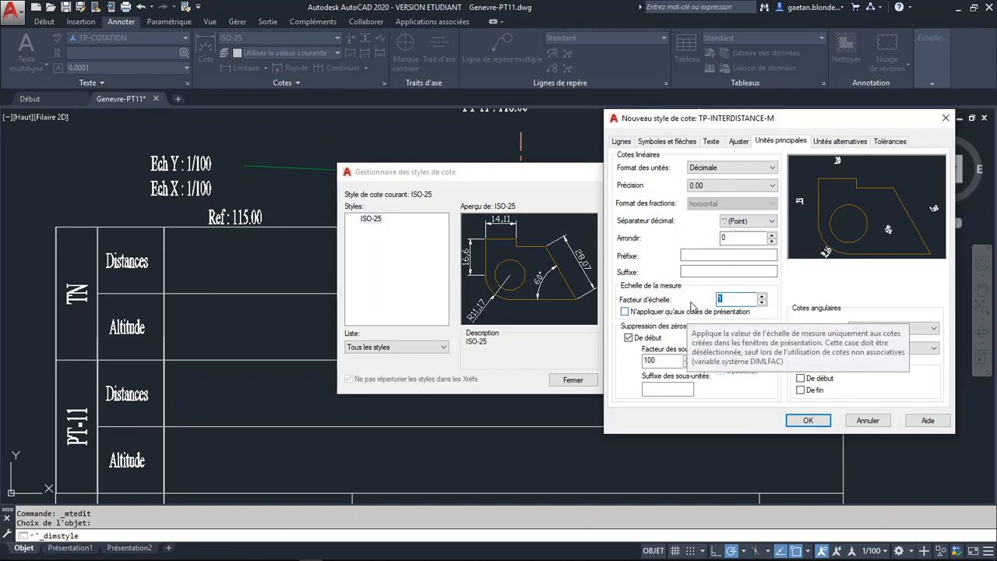
Set the angular dimension precision to 0.00, then save the TP-INTERDISTANCE-M style and close the dimension style manager.
left_click(697, 256)
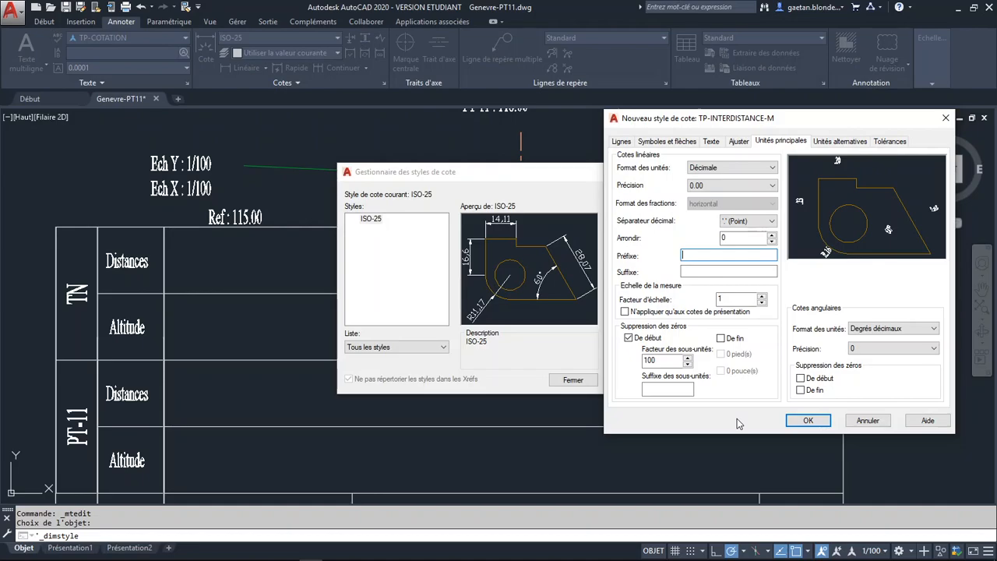
left_click(895, 356)
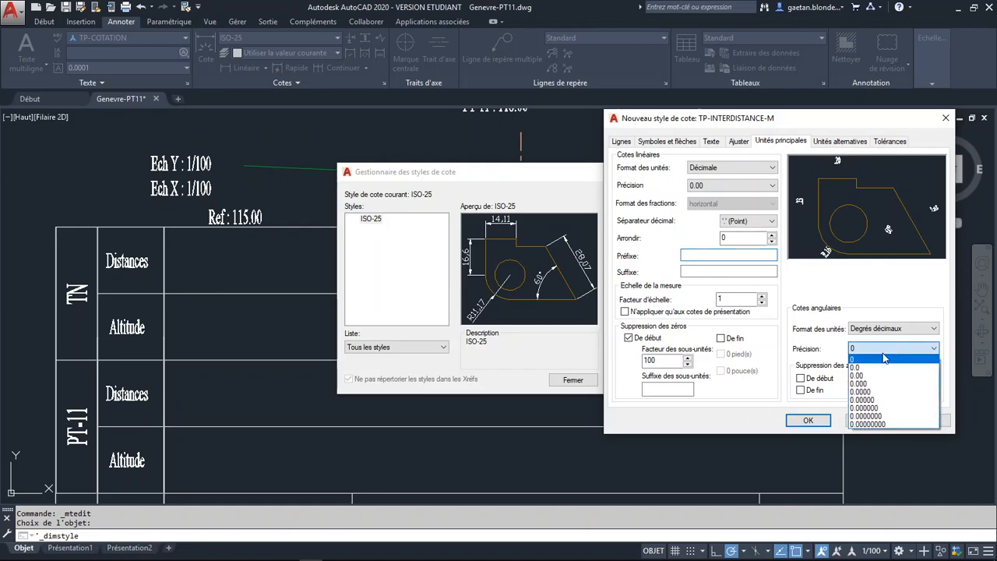
left_click(865, 380)
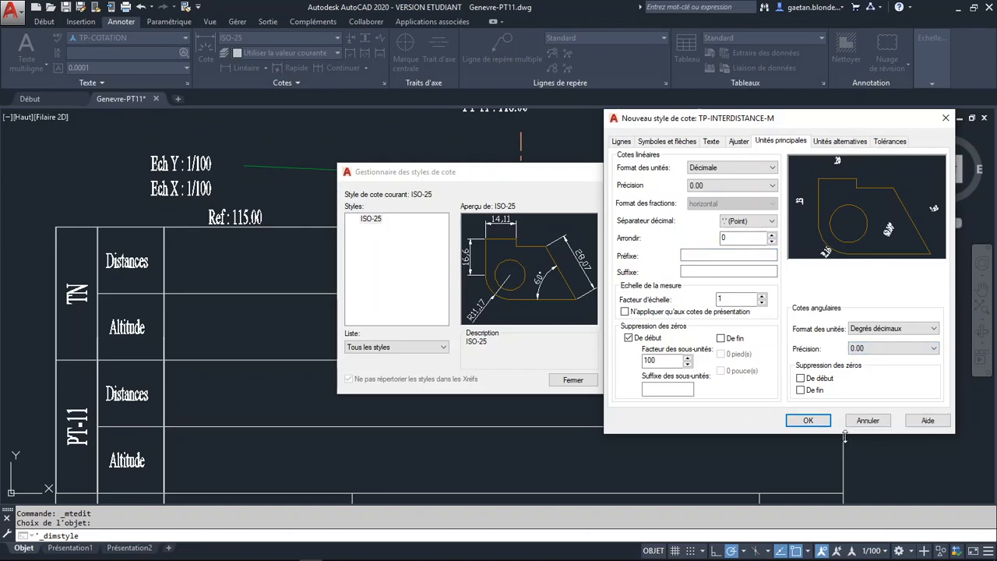
left_click(809, 420)
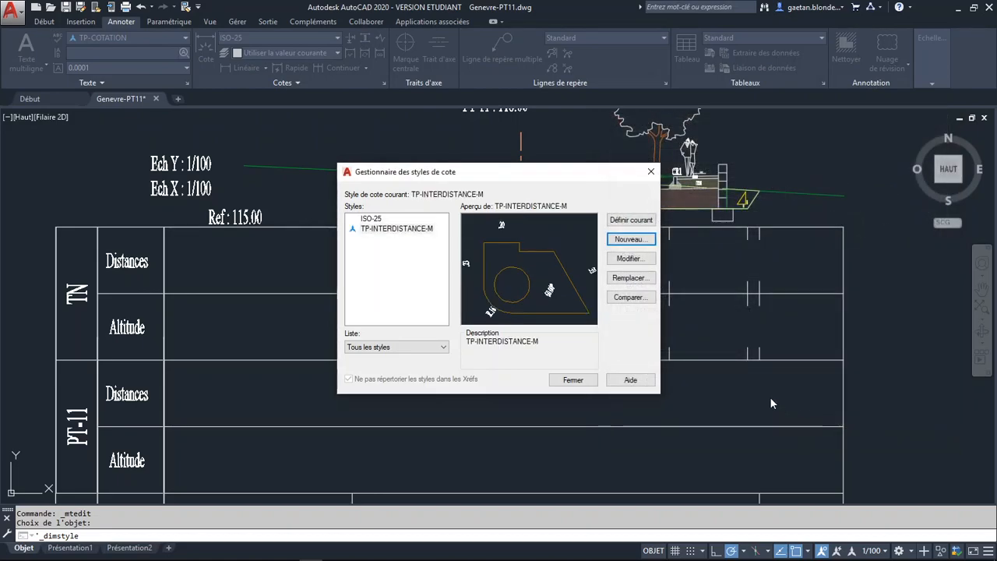
left_click(573, 380)
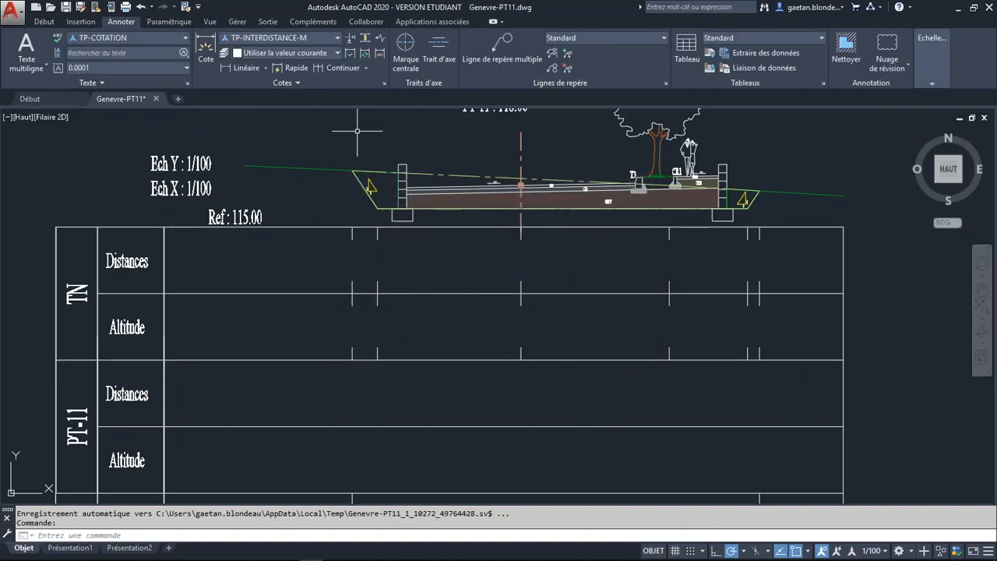
Delete the dash-dot excavation outline and the two tick marks below the excavation's bottom corners in the TN Distances row.
middle_click_drag(396, 237, 413, 253)
scroll(493, 225, "up", 4)
scroll(493, 225, "down", 2)
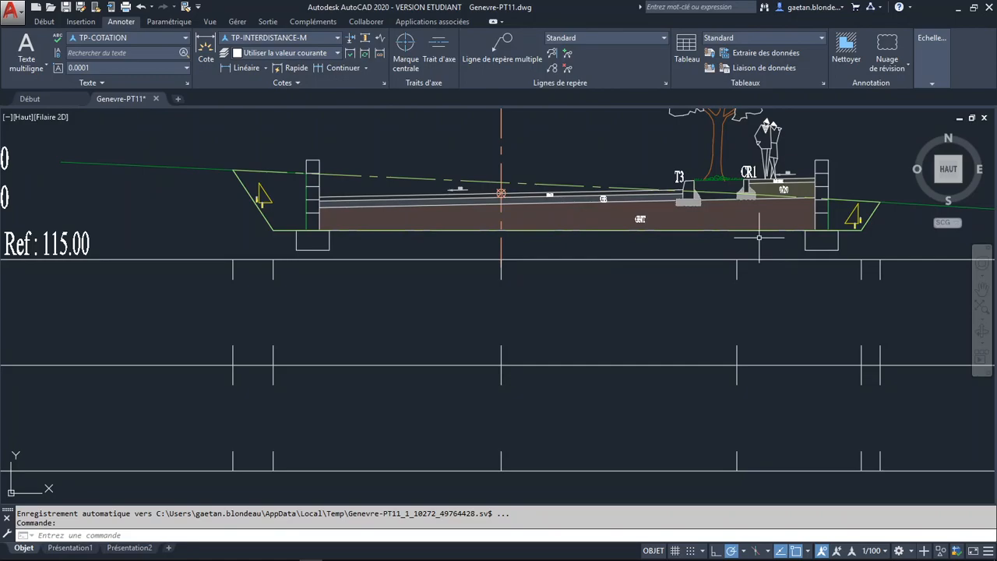
left_click(576, 187)
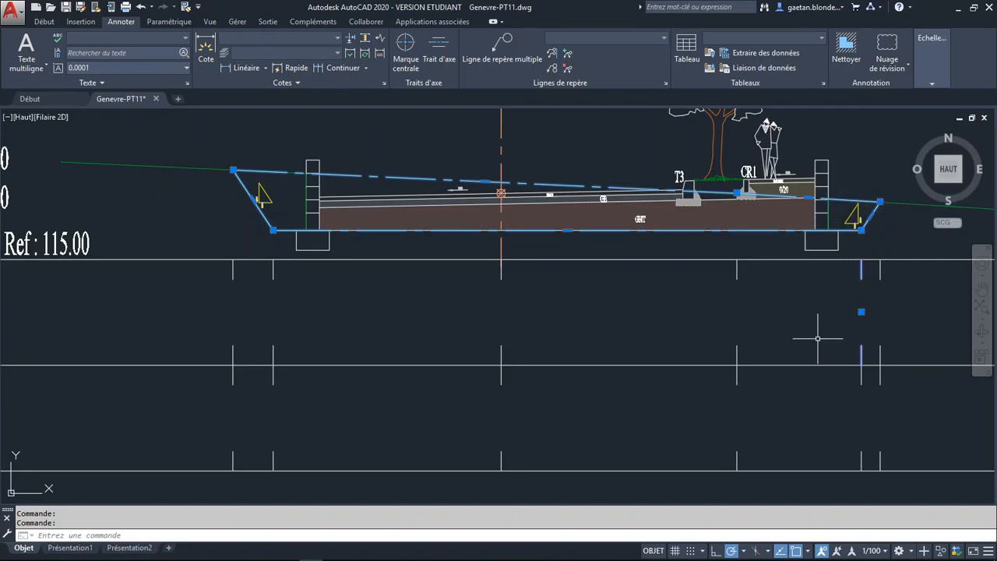
key("Delete")
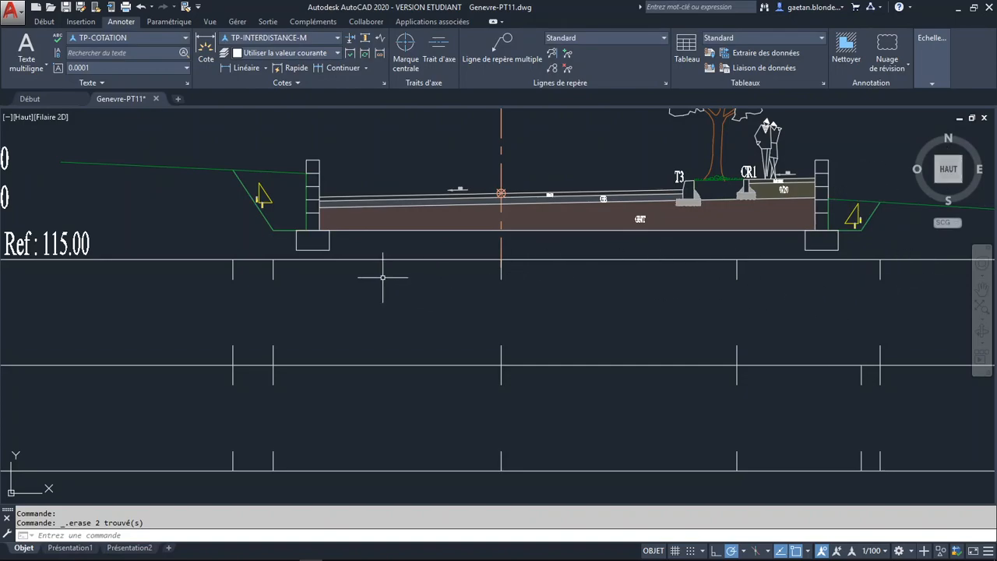
left_click(273, 272)
key("Delete")
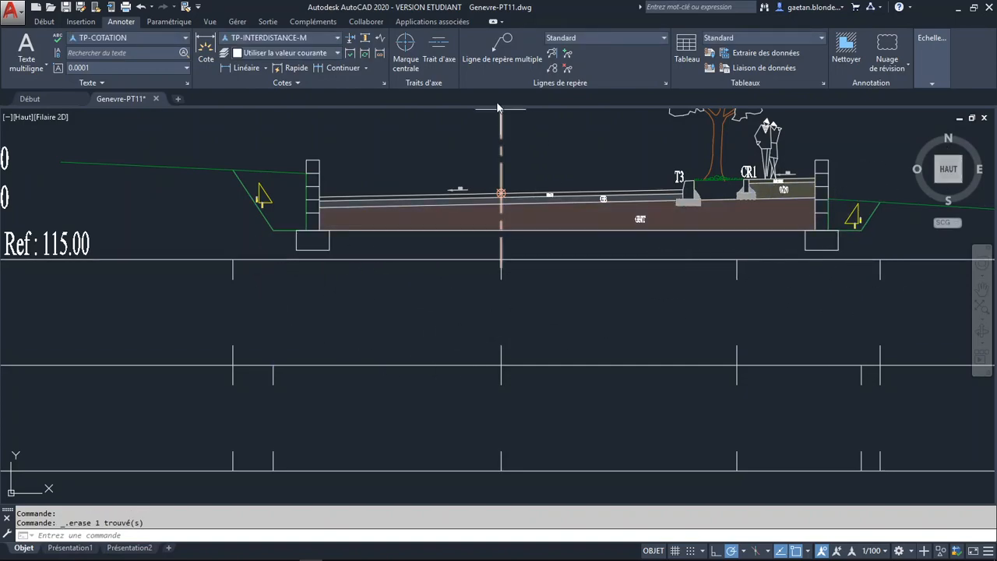
left_click(245, 68)
scroll(505, 218, "up", 4)
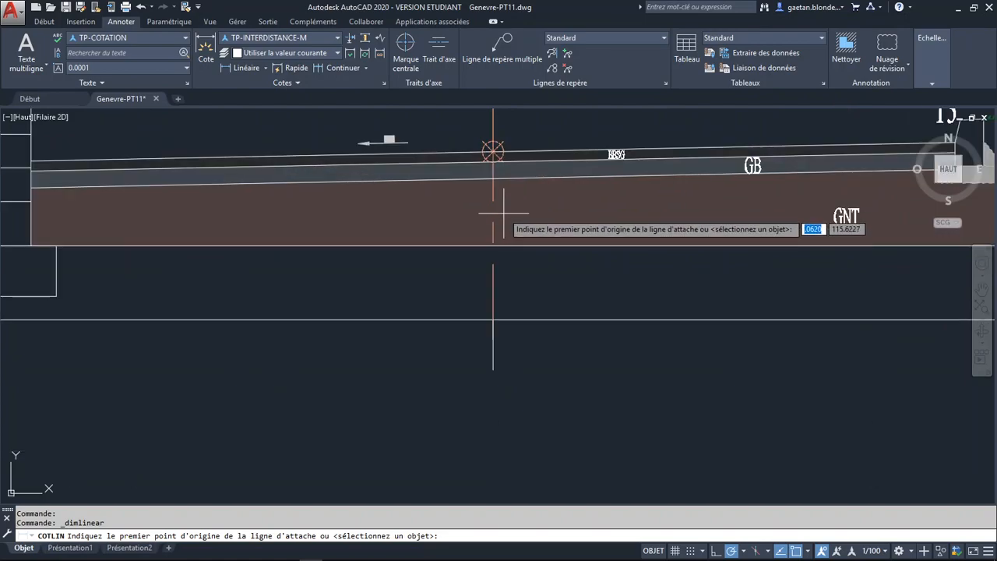
left_click(493, 149)
scroll(491, 272, "down", 5)
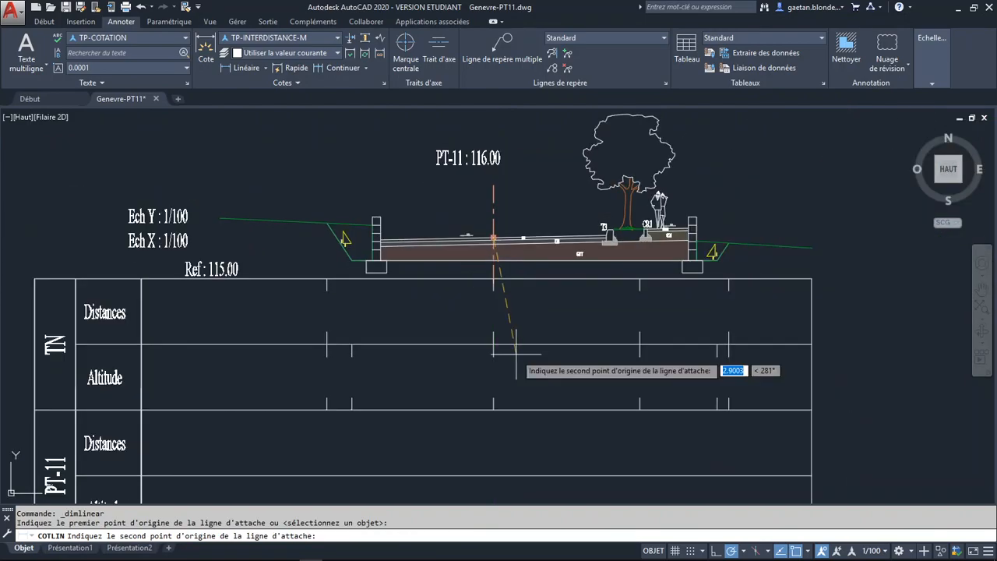
scroll(643, 258, "up", 4)
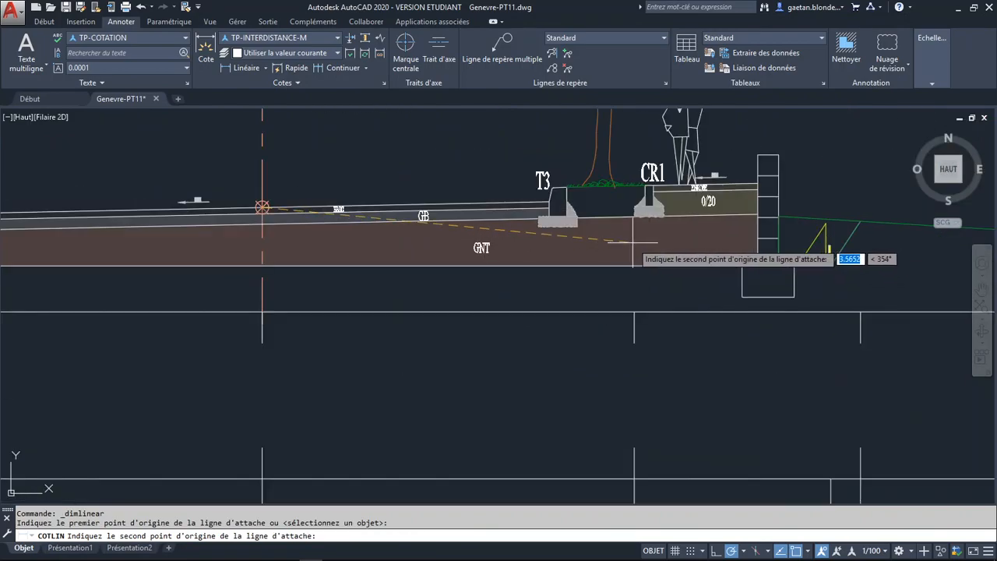
key("Escape")
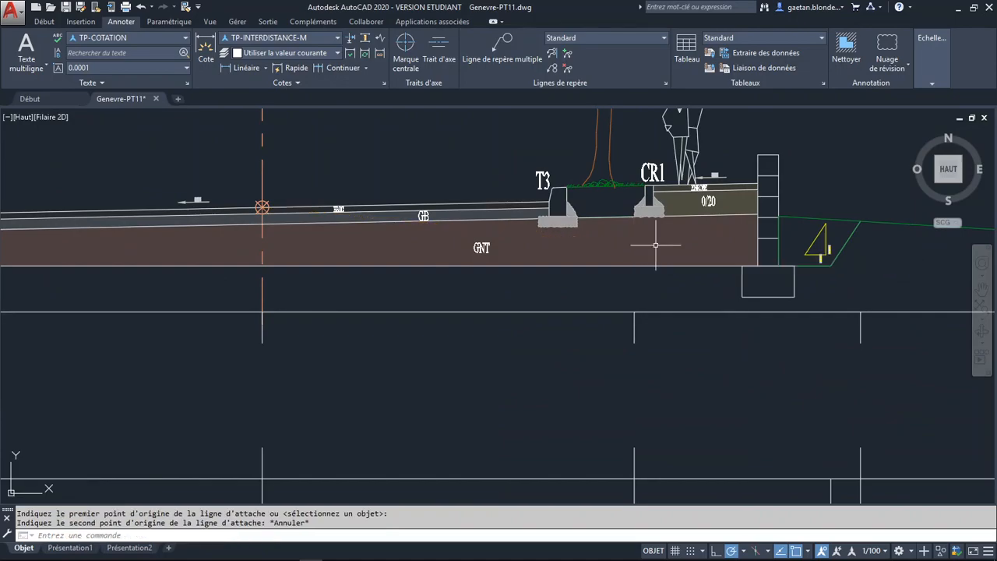
scroll(653, 247, "down", 5)
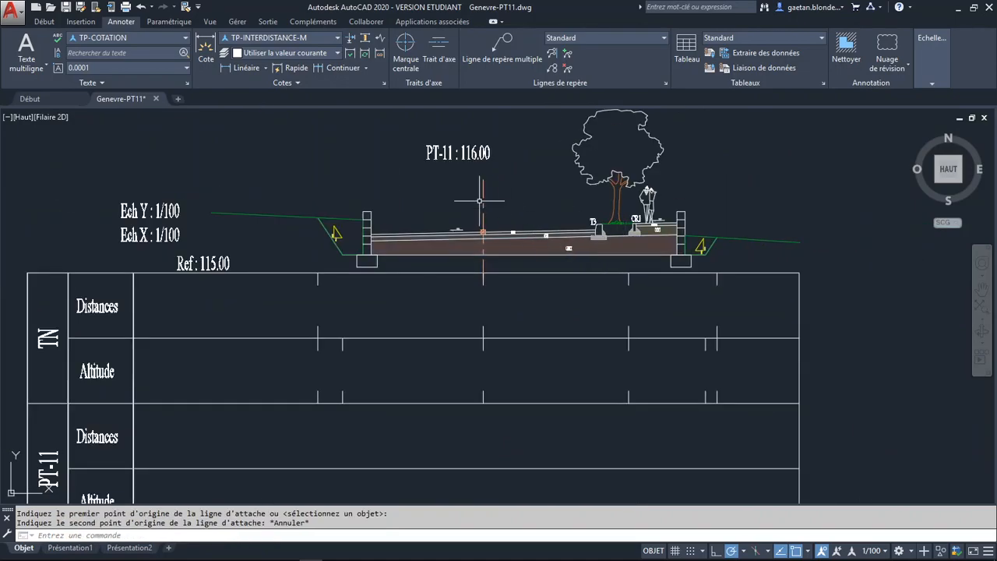
key("Escape")
key("Escape")
Undo the deletions of the dash-dot excavation outline and of the two tick marks in the TN Distances row.
key("ctrl+z")
key("ctrl+z")
key("ctrl+z")
key("ctrl+z")
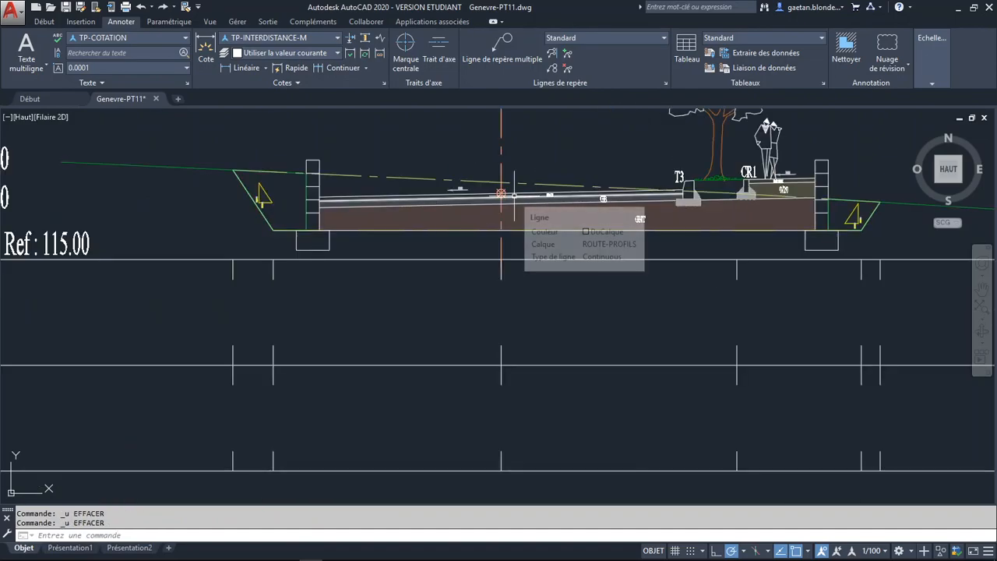
Delete only the two tick marks below the excavation's bottom corners in the TN Distances row, keeping the dash-dot outline.
left_click(273, 269)
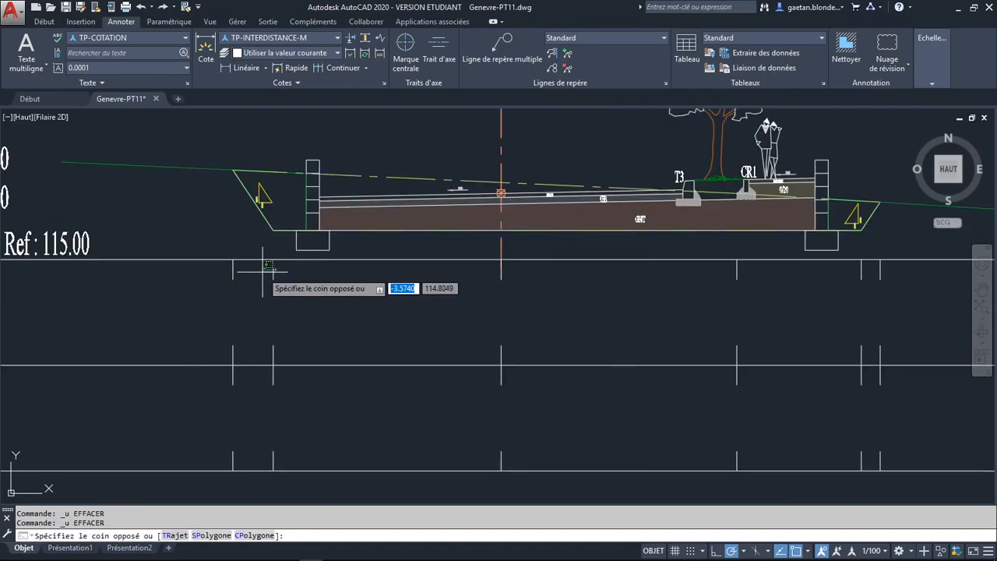
left_click(270, 275)
key("Delete")
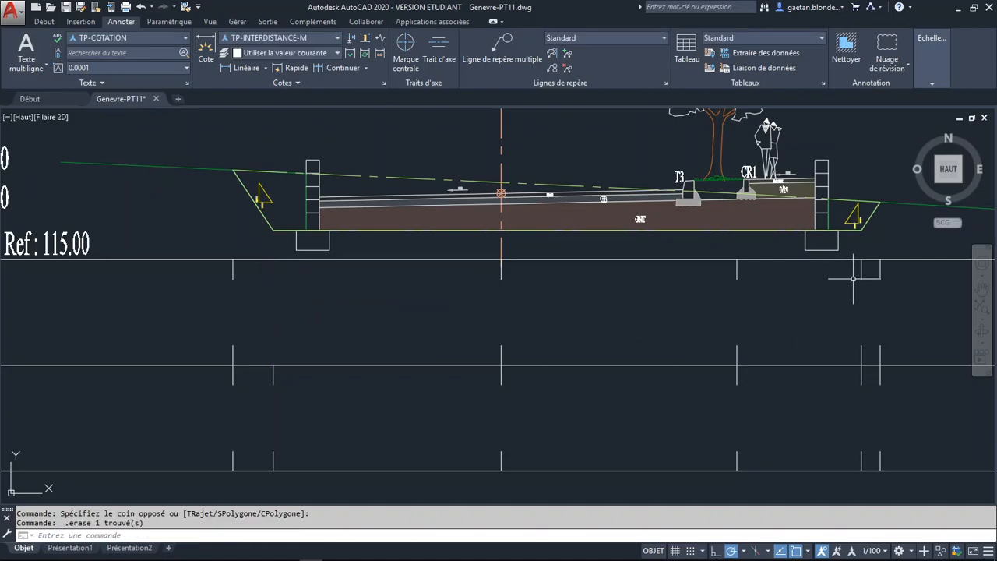
left_click(862, 273)
key("Delete")
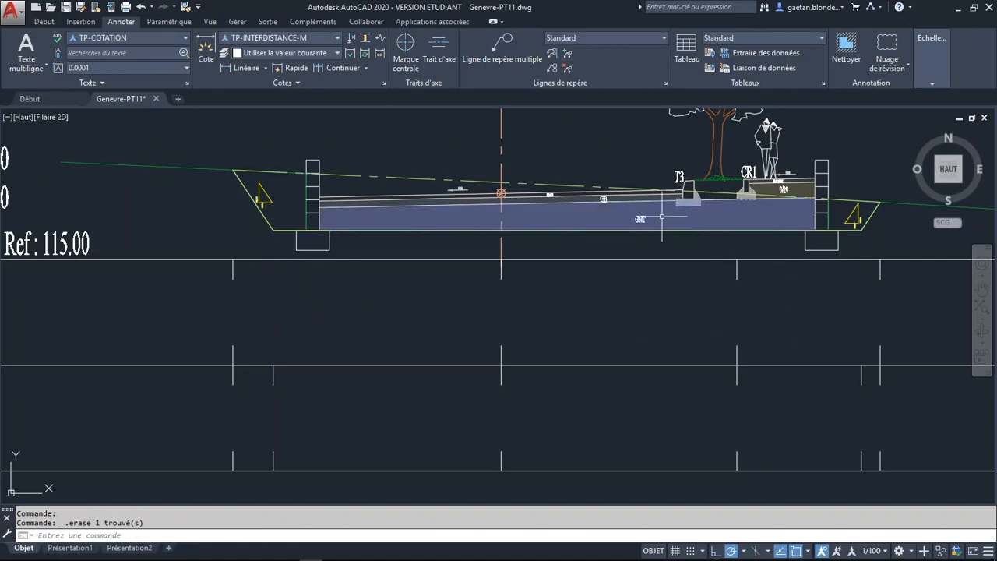
Begin a linear dimension from the road axis point to the terrain line's endpoint at the left edge of the CR1 kerb base.
left_click(243, 68)
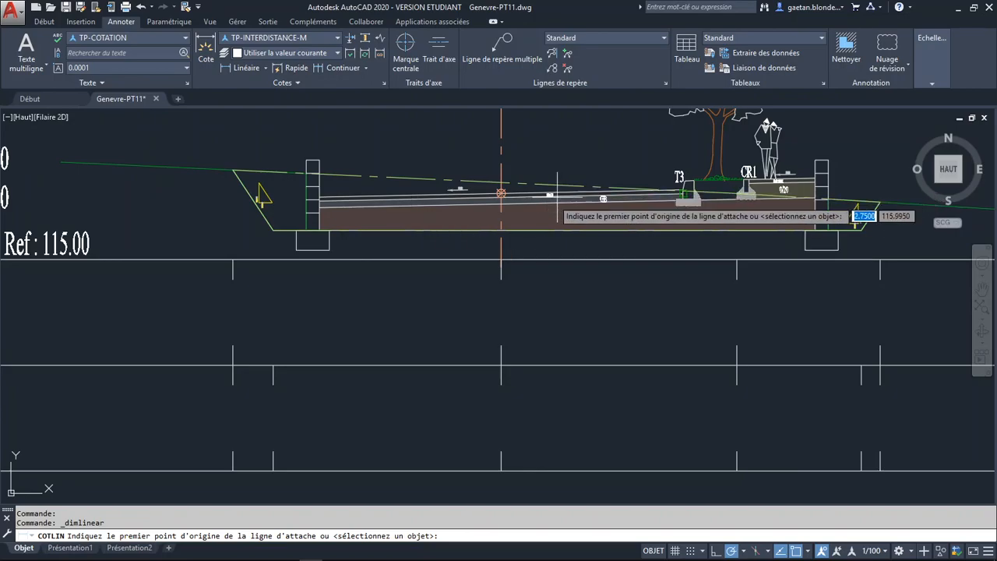
scroll(491, 204, "up", 4)
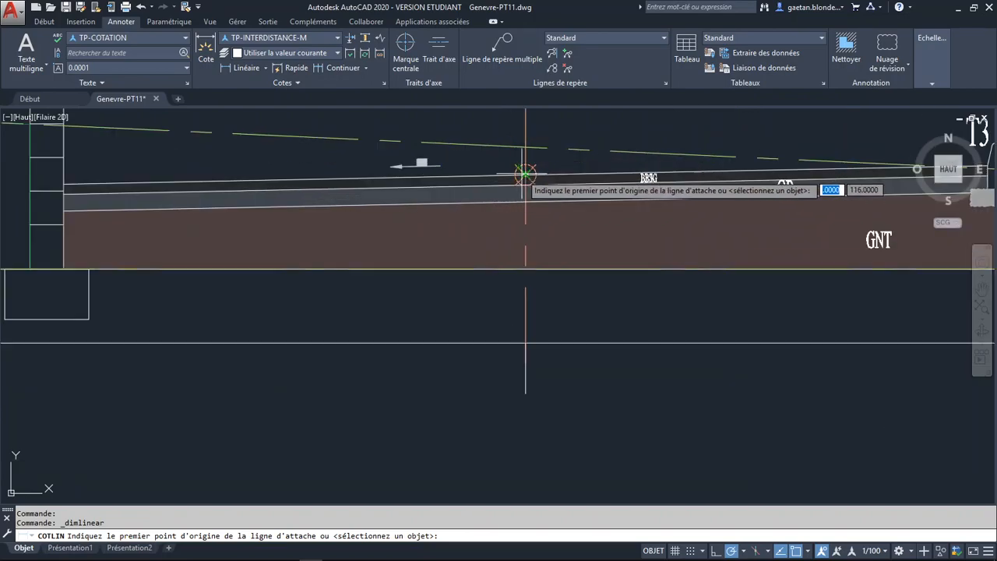
left_click(525, 173)
scroll(499, 204, "down", 5)
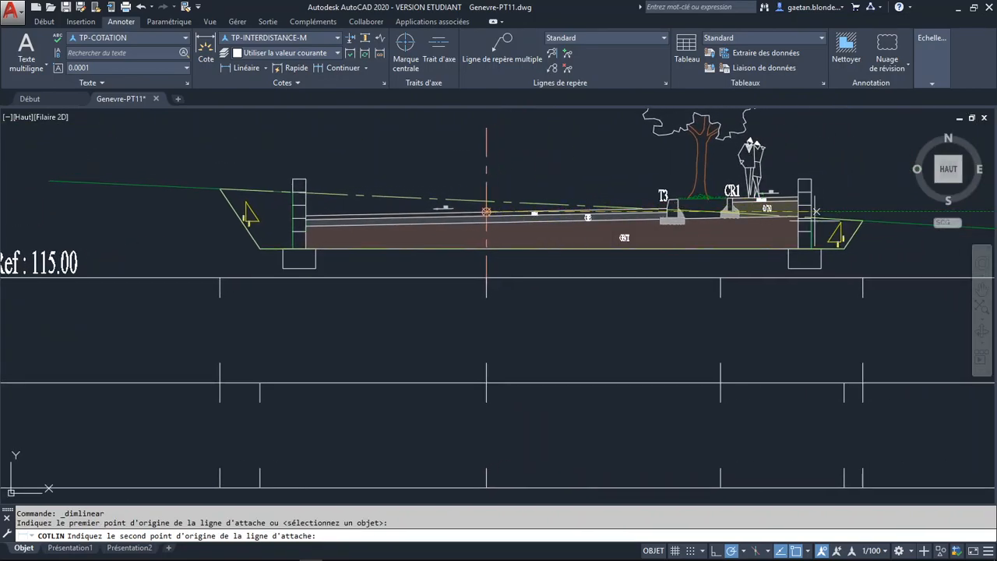
scroll(706, 229, "up", 4)
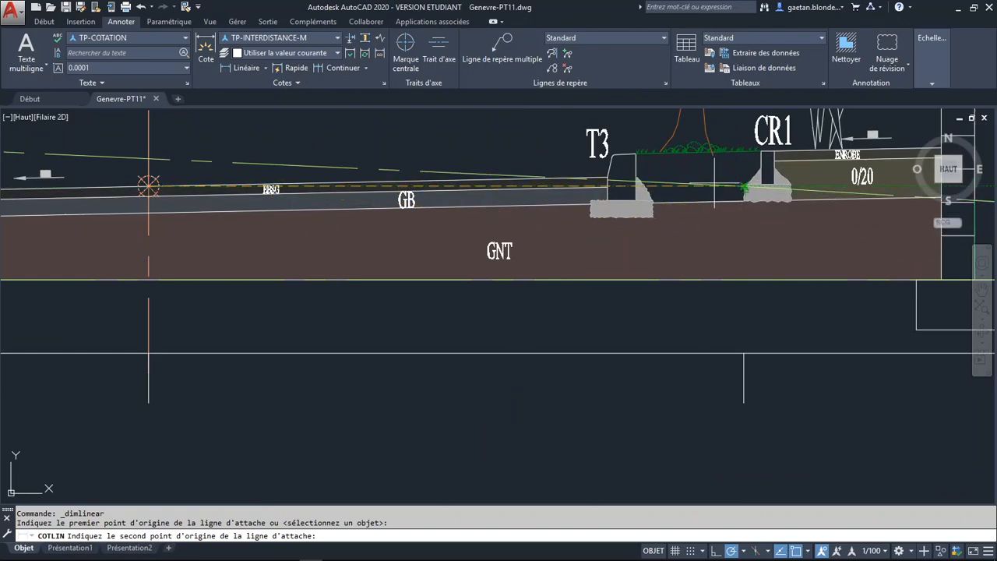
right_click(713, 187, "shift")
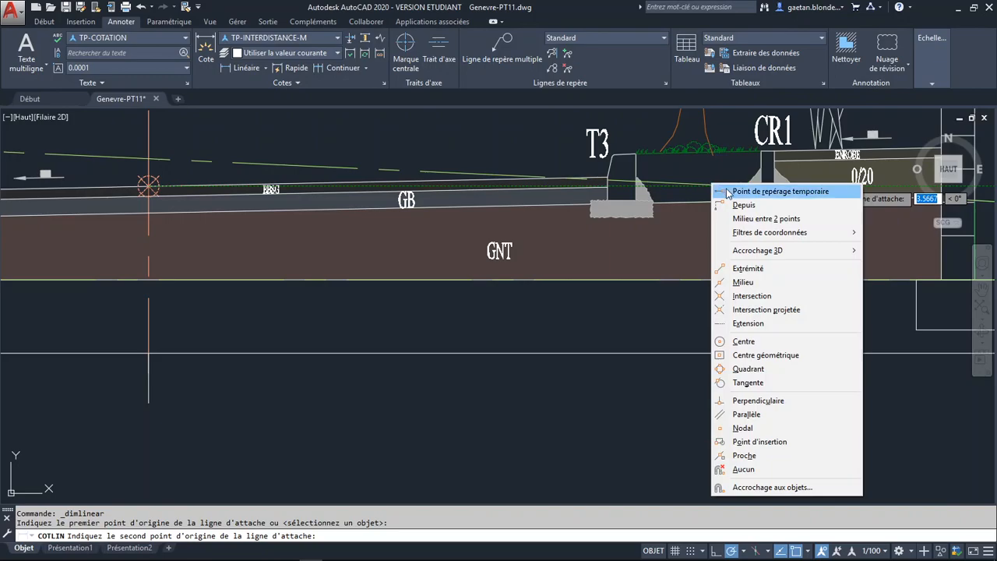
left_click(751, 269)
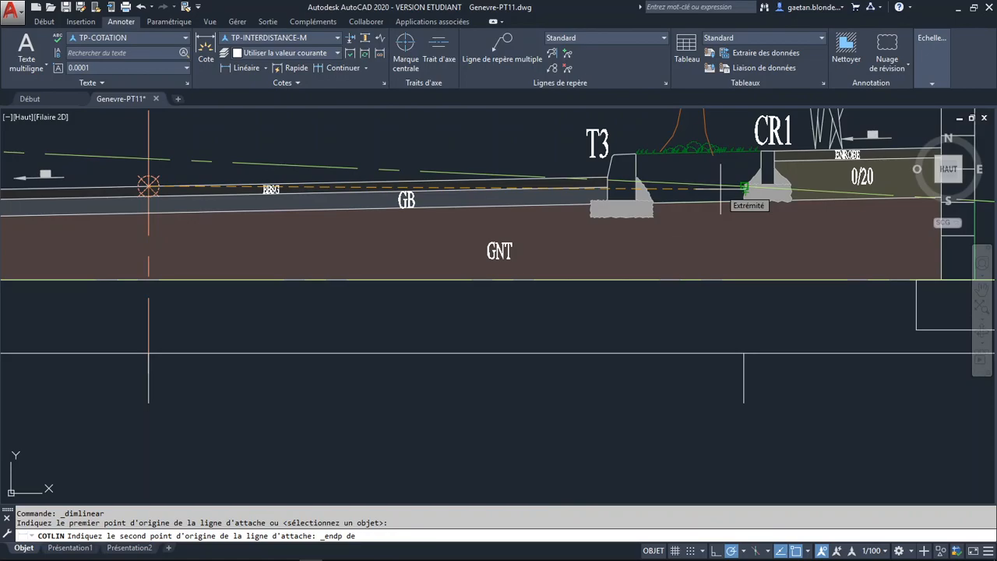
left_click(744, 188)
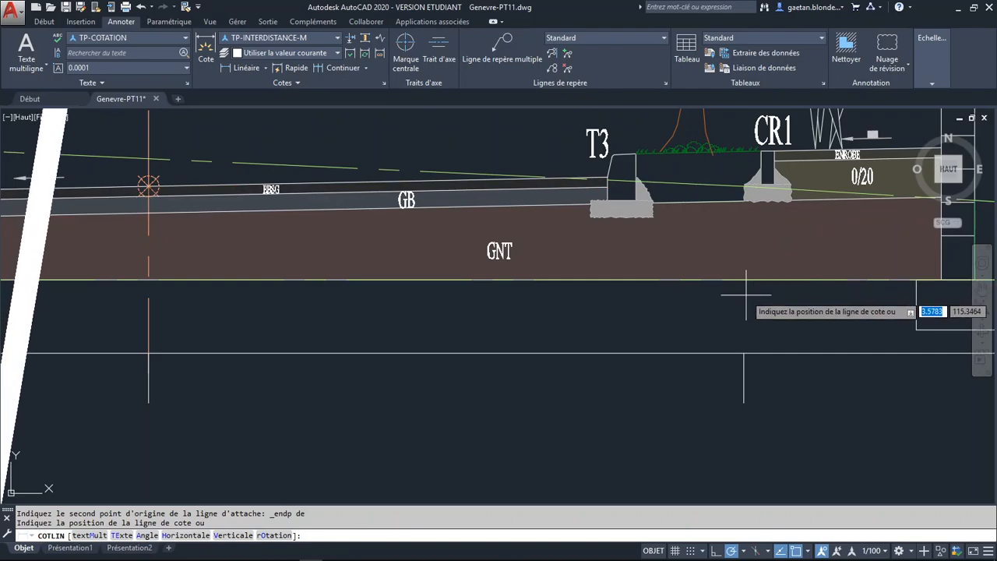
Place the dimension line halfway between the upper and lower lines of the TN Distances row.
scroll(740, 304, "down", 5)
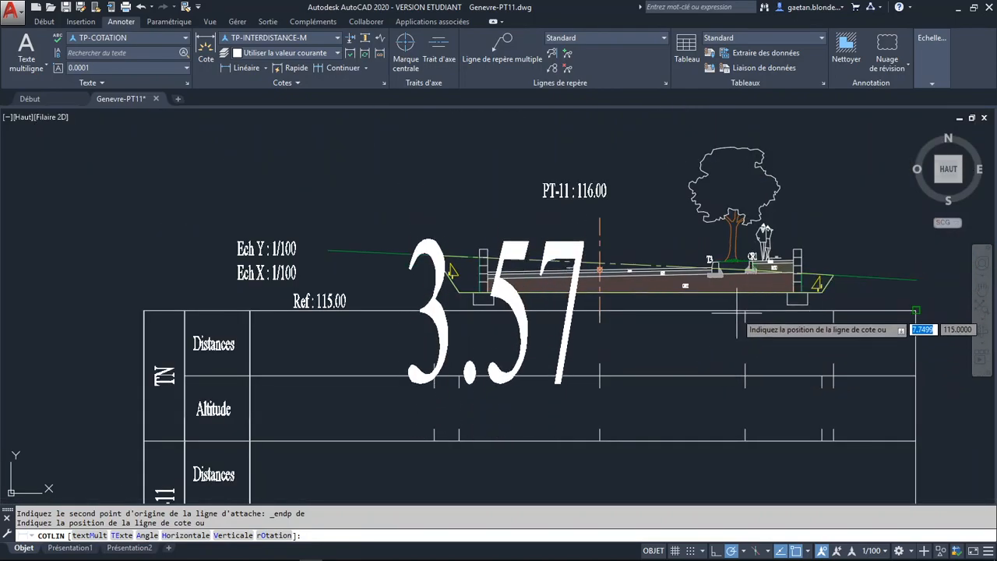
right_click(708, 321, "shift")
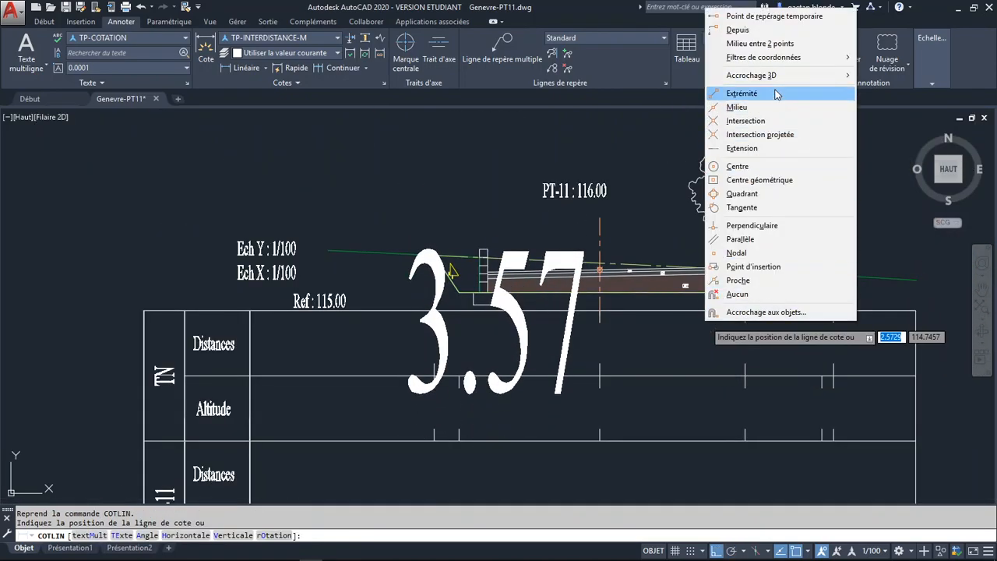
left_click(765, 45)
left_click(745, 311)
left_click(745, 377)
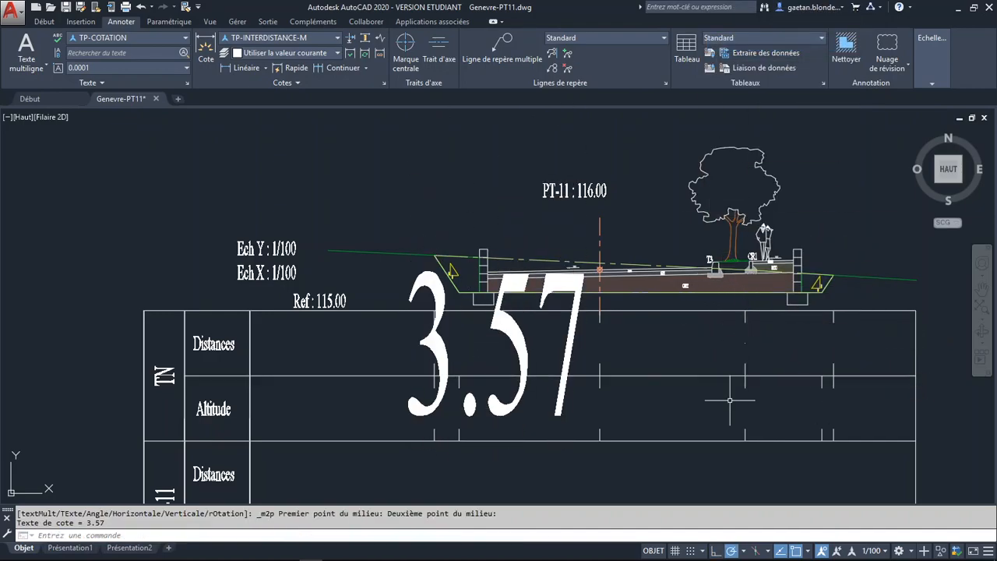
key("Escape")
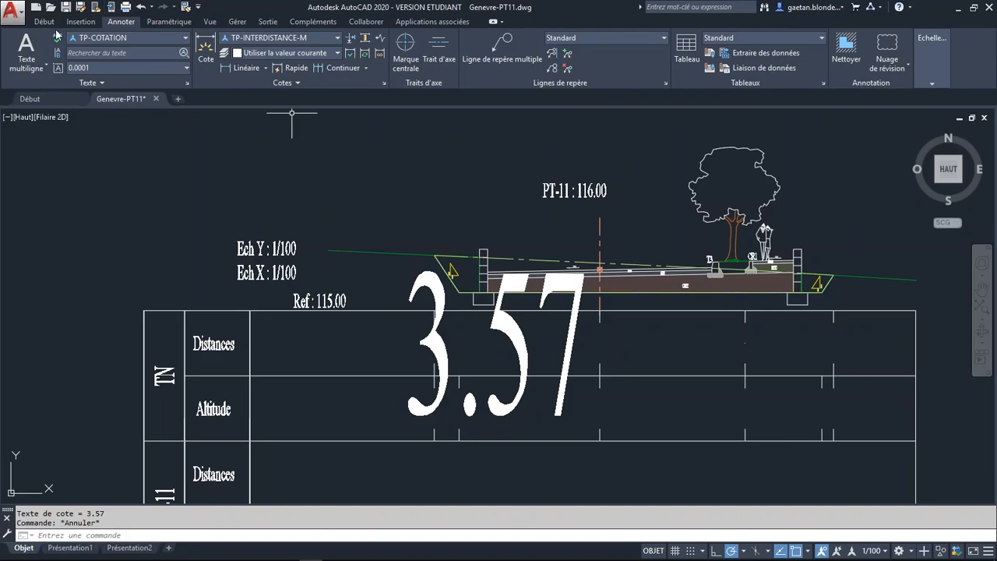
Set the text height of the TP-INTERDISTANCE-M dimension style to 0.0035 and save the style.
left_click(384, 84)
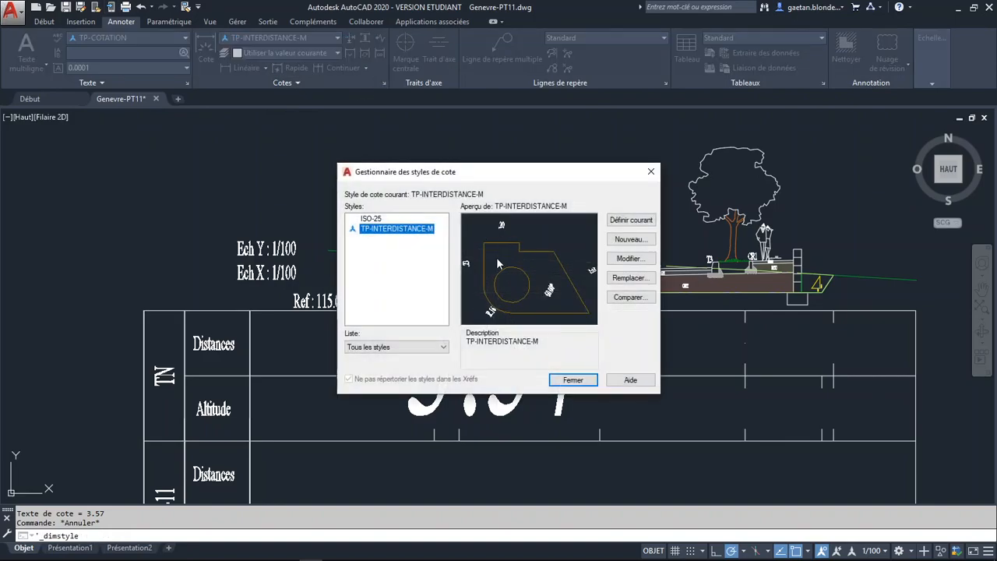
left_click(629, 258)
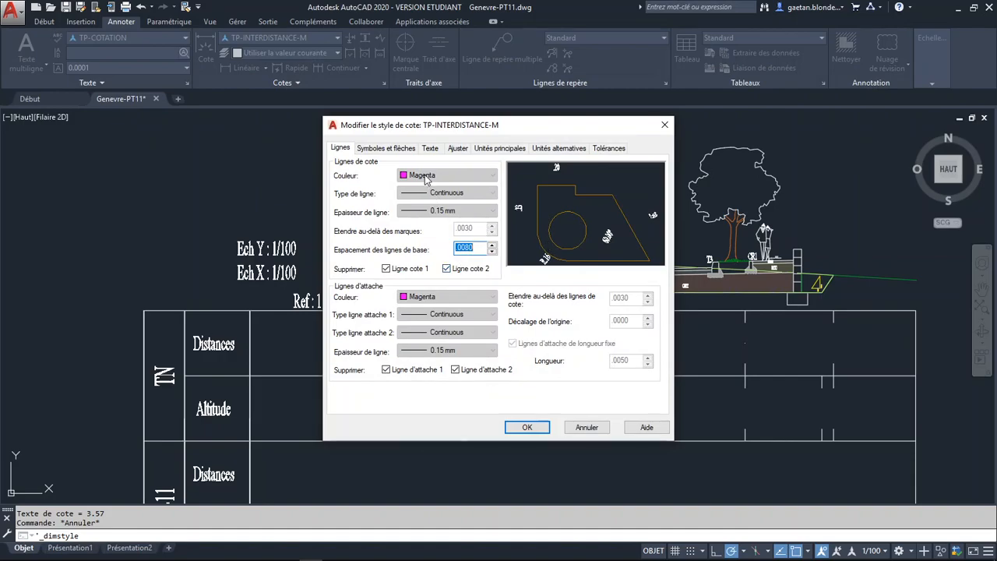
left_click(430, 149)
left_click(461, 238)
type("00350")
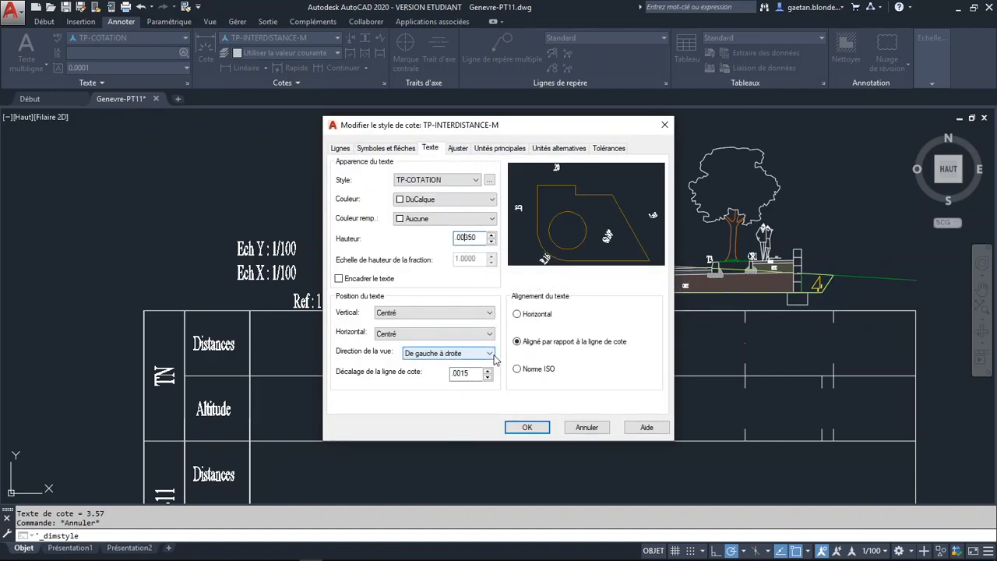
left_click(527, 427)
left_click(571, 380)
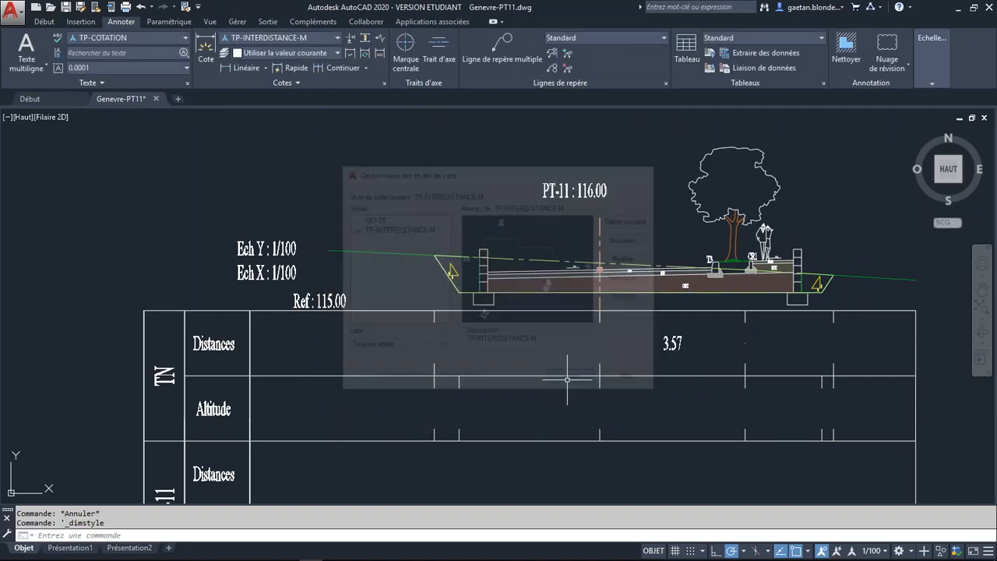
Continue the dimension from the CR1 kerb point to the excavation's upper-right corner.
scroll(694, 283, "up", 3)
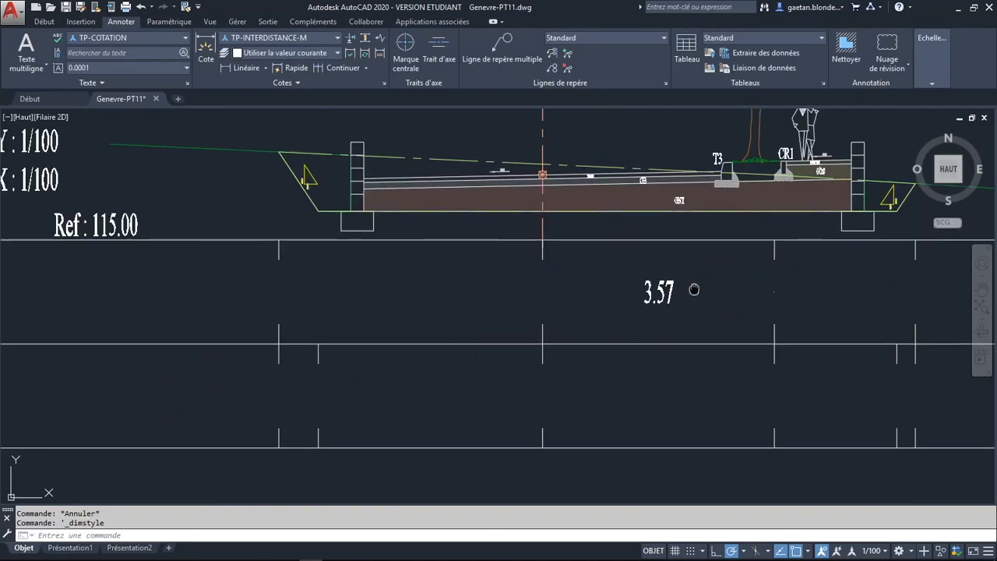
middle_click_drag(693, 284, 680, 338)
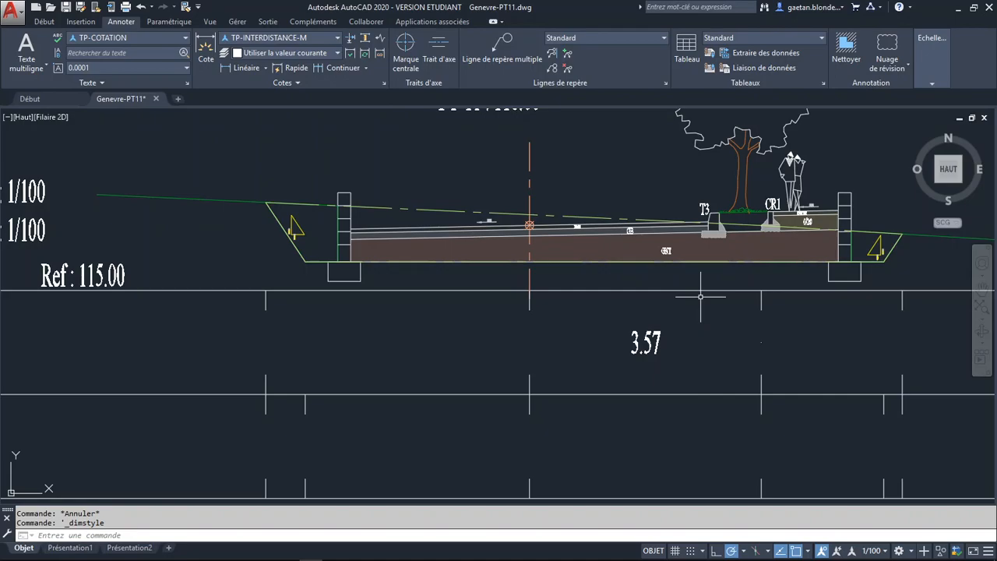
left_click(336, 69)
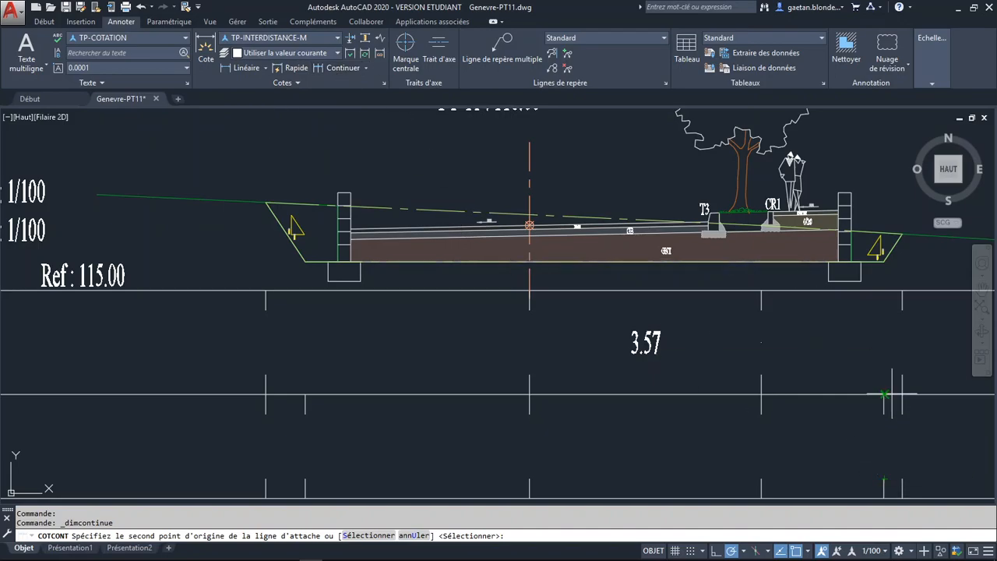
left_click(902, 235)
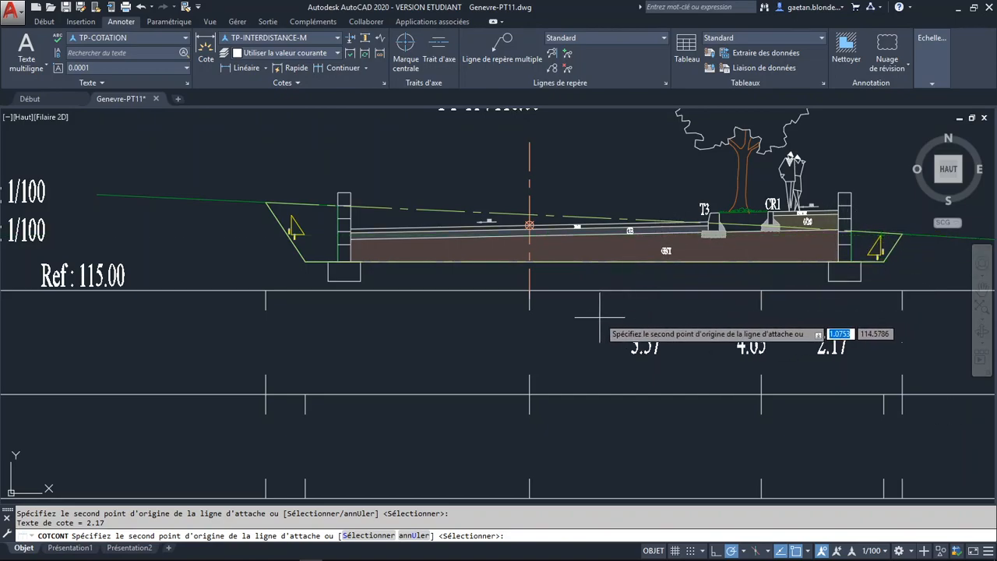
Continue from the axis end of the first dimension to the excavation's upper-left corner and finish the chain.
key("Down")
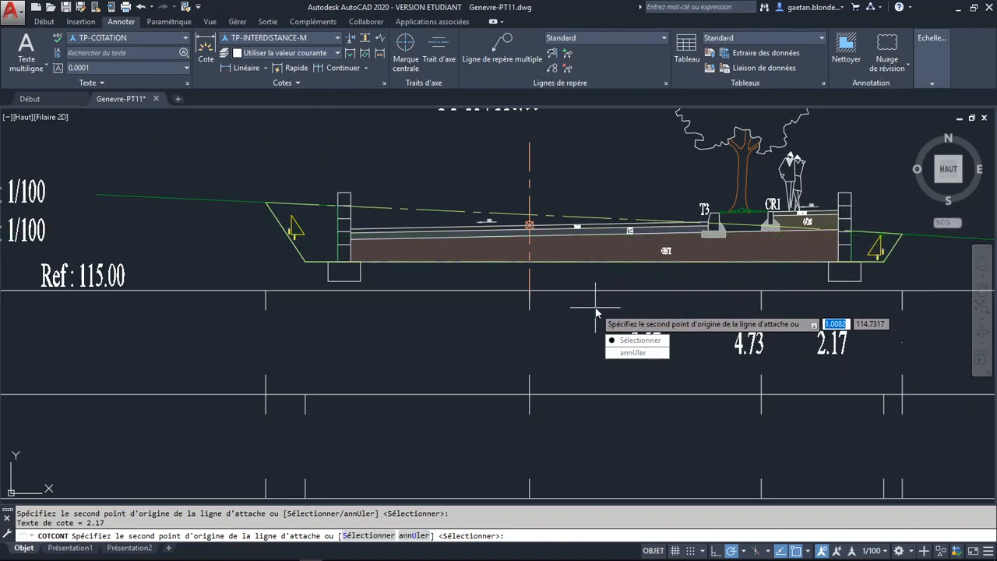
left_click(631, 344)
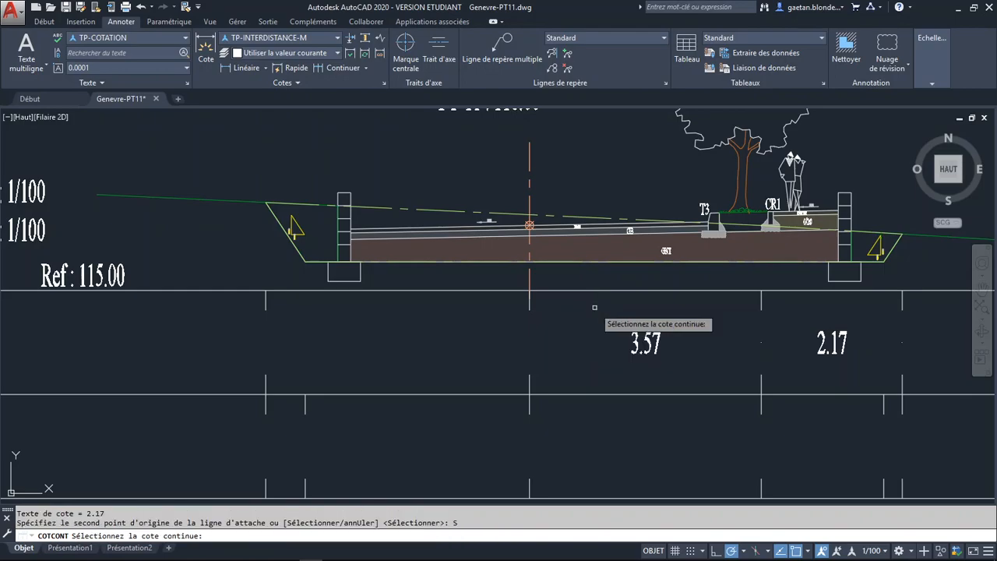
left_click(629, 352)
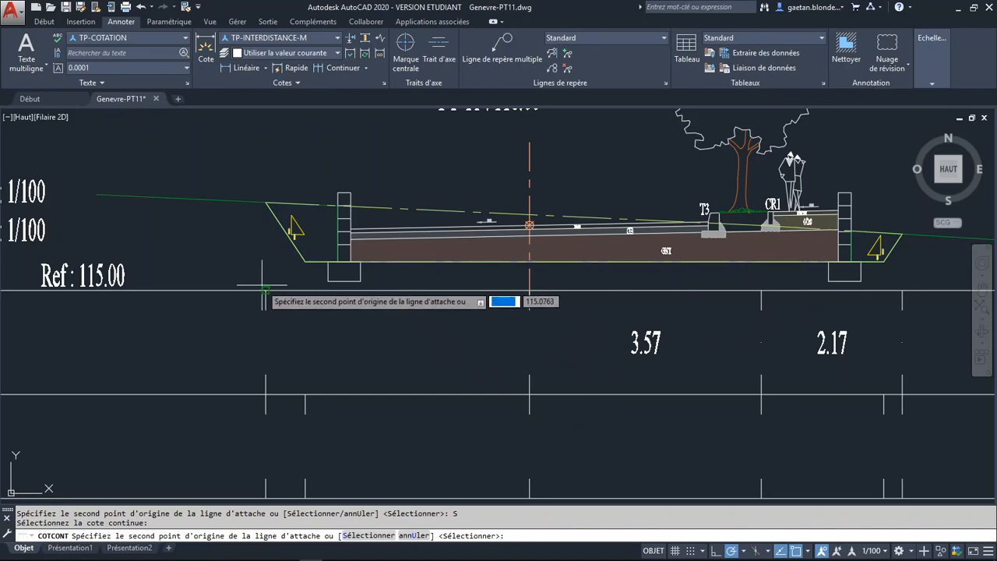
left_click(266, 204)
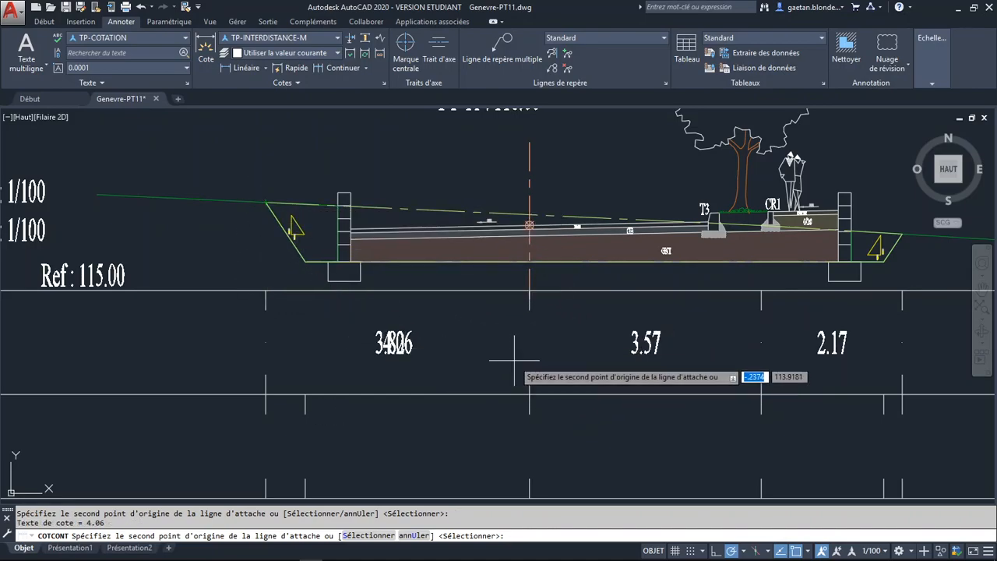
key("Return")
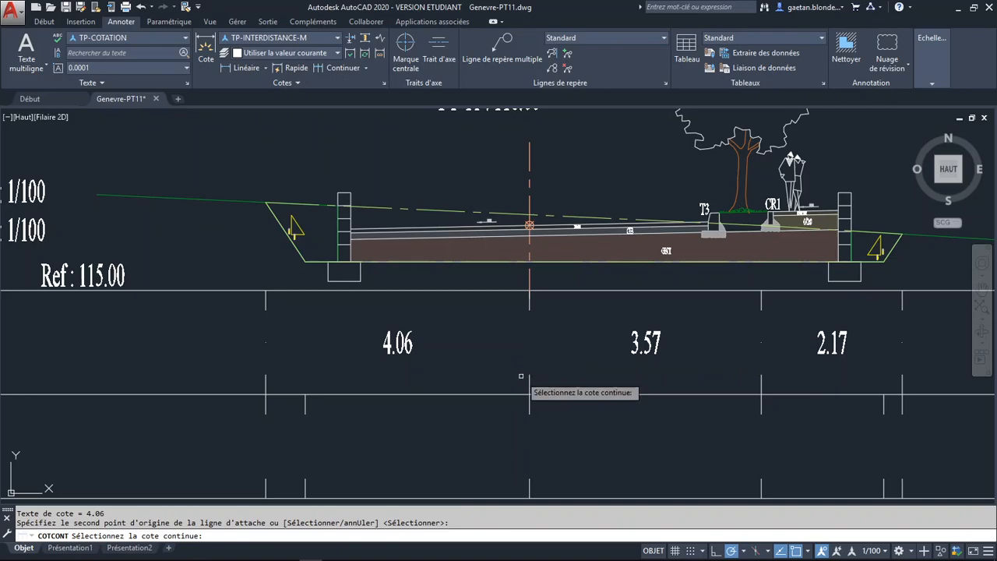
key("Escape")
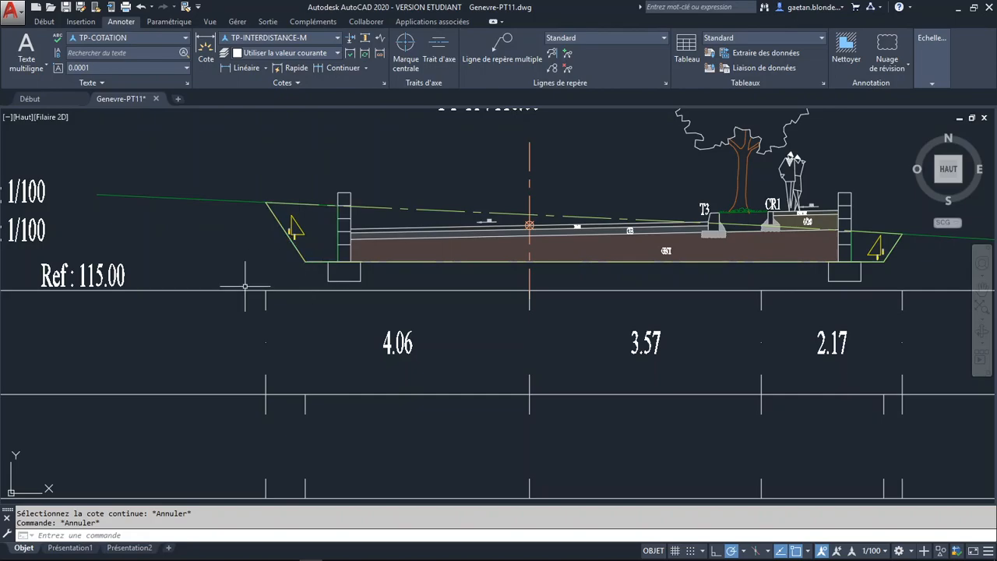
Offset the upper and lower lines of the TN Distances row by 0.3 towards the inside of the row.
left_click(265, 307)
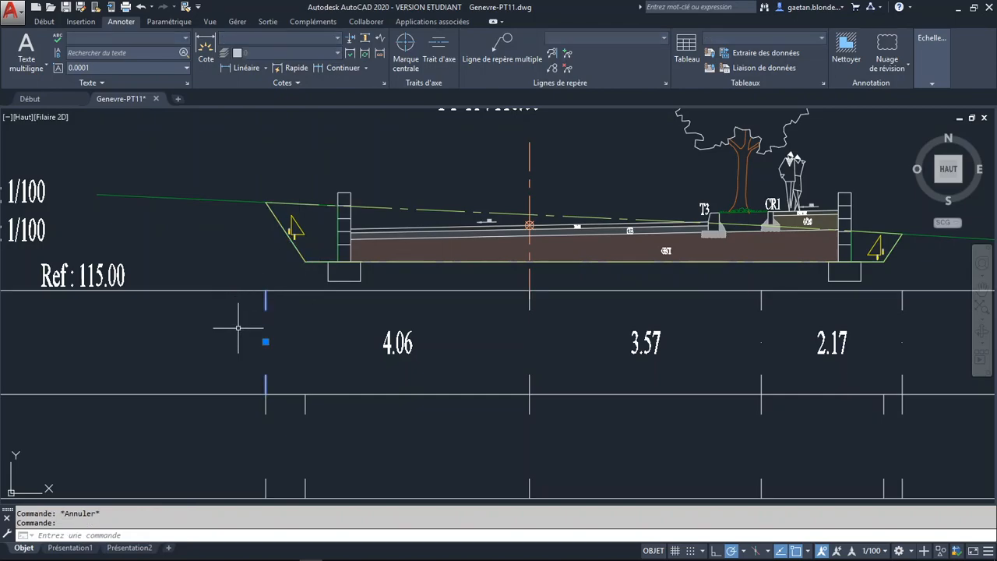
key("Escape")
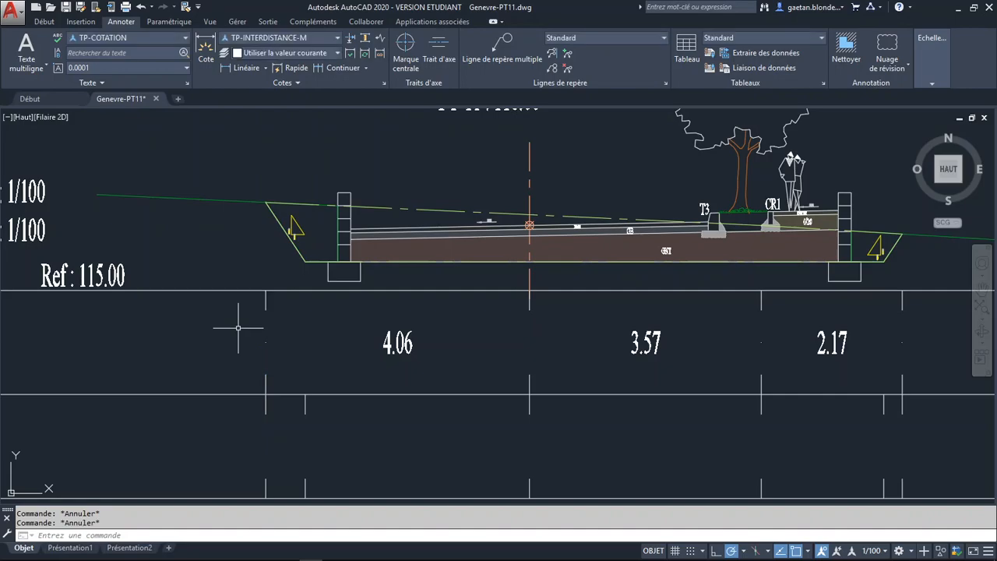
mouse_move(238, 328)
middle_mouse_down()
mouse_move(452, 341)
mouse_move(443, 339)
middle_mouse_up()
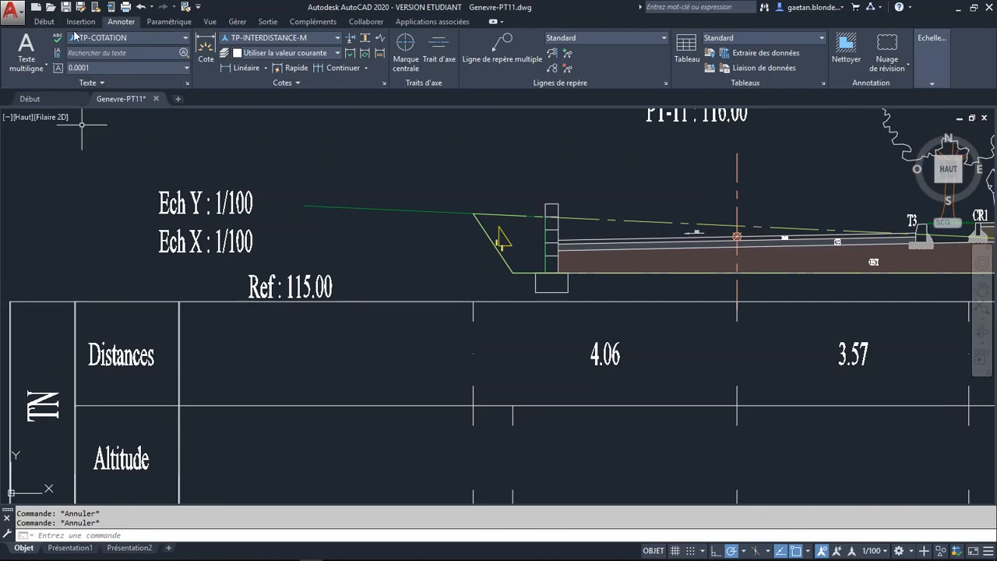
left_click(45, 21)
left_click(315, 68)
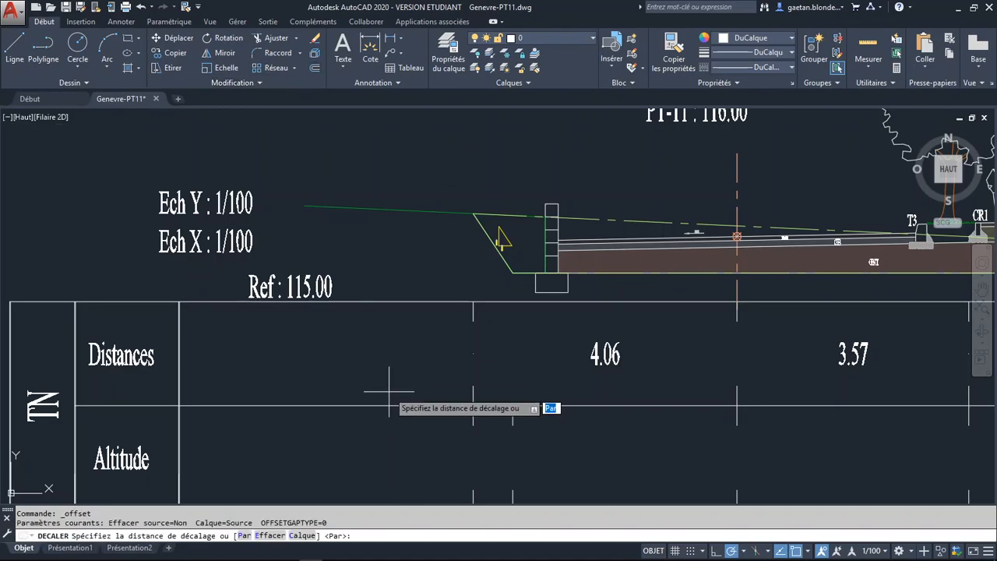
type("0.")
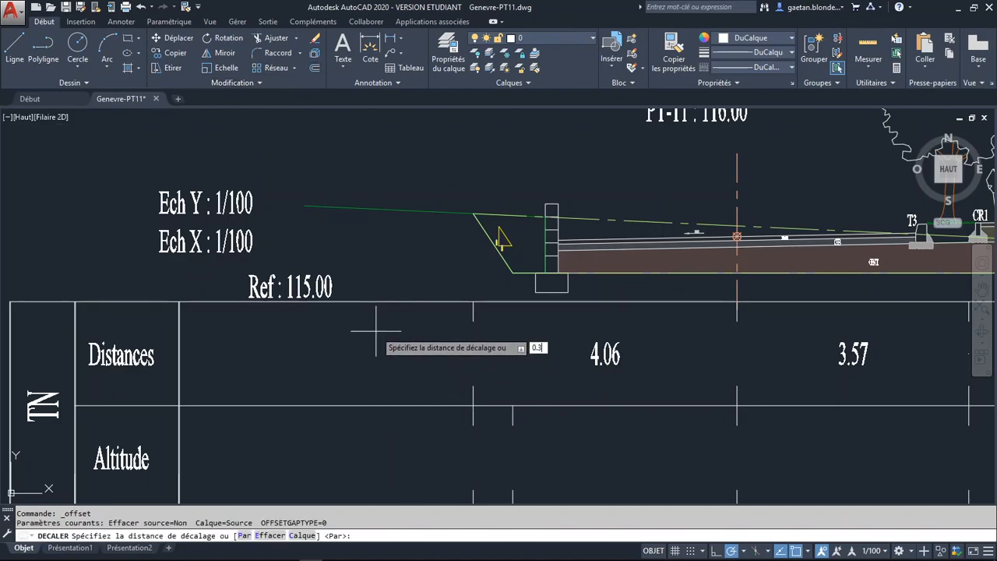
type("3")
key("Return")
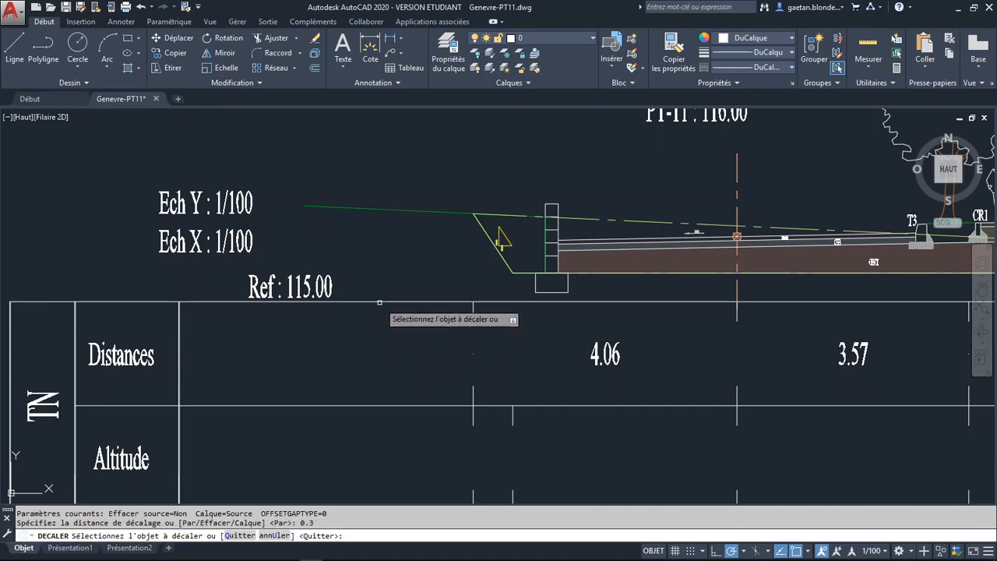
left_click(380, 302)
left_click(362, 368)
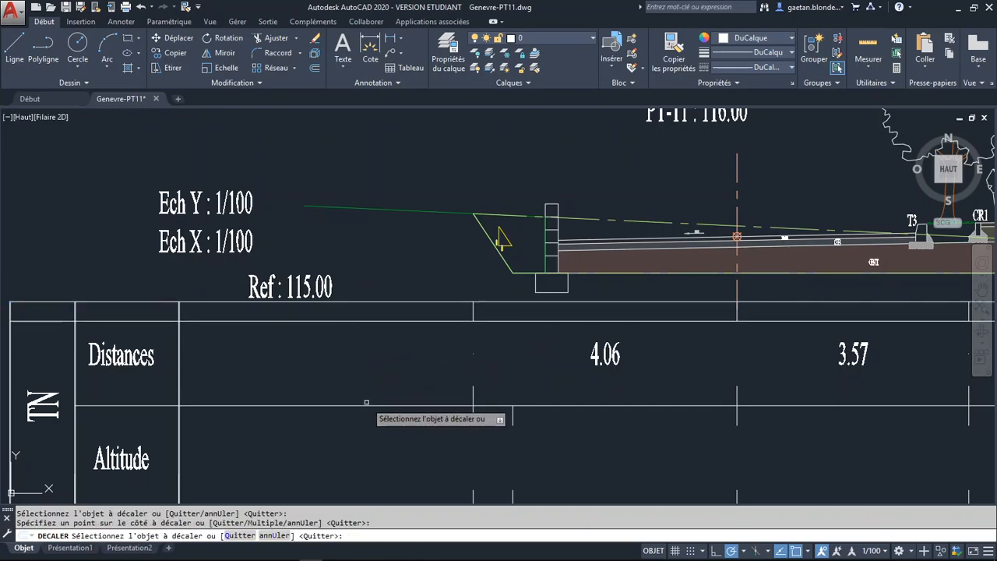
key("Escape")
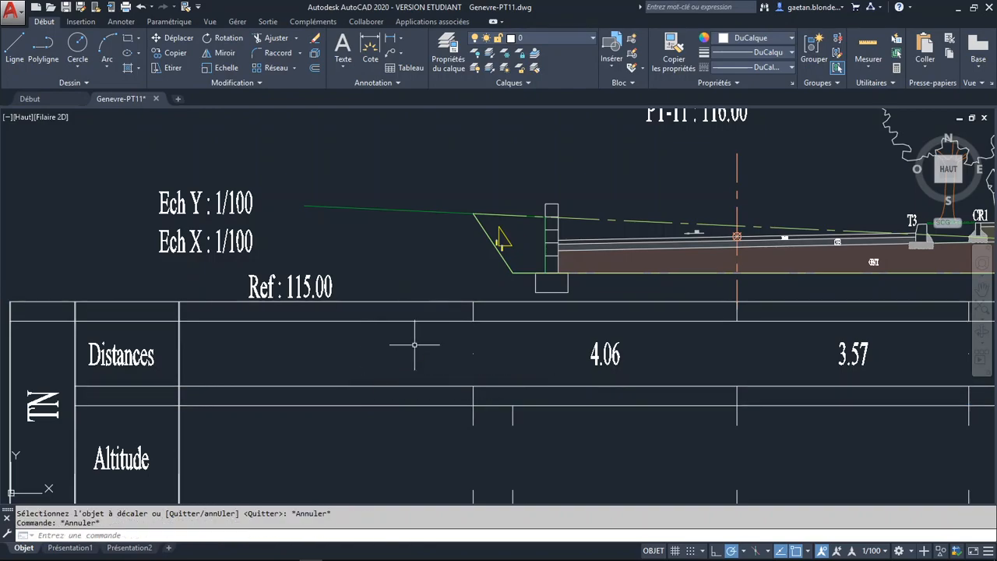
Draw a vertical line across the TN Distances row and its offset lines, left of the excavation's upper-left corner.
type("l")
key("Return")
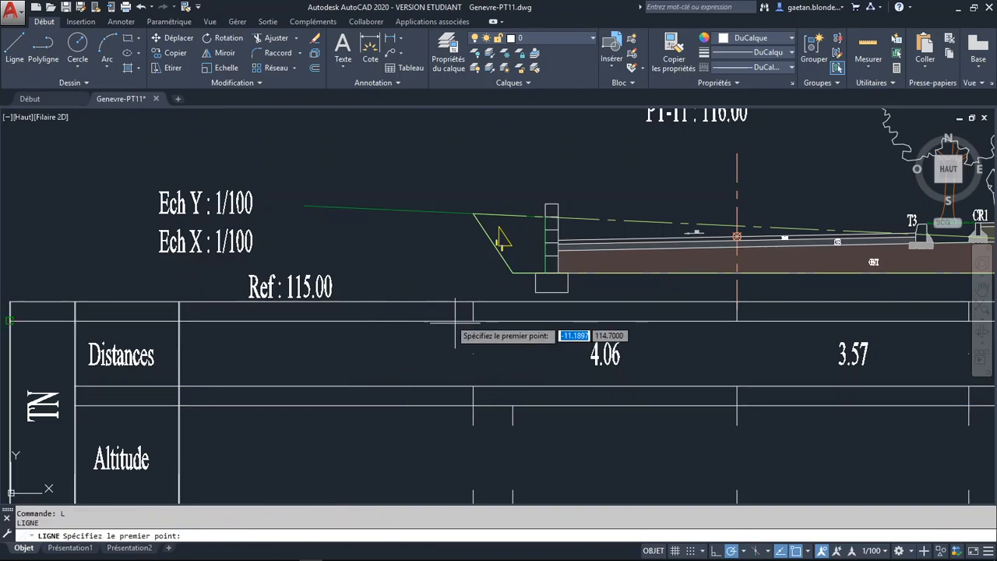
left_click(387, 278)
left_click(388, 431)
key("Return")
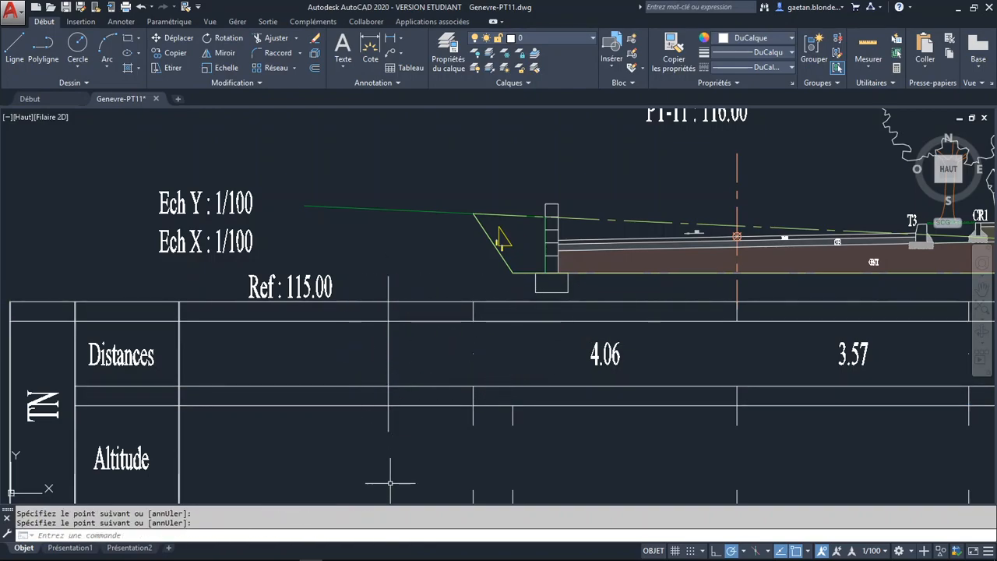
Trim the vertical line's middle and outer ends, keeping only the two short ticks between the row and offset lines.
key("Escape")
key("Escape")
type("aj")
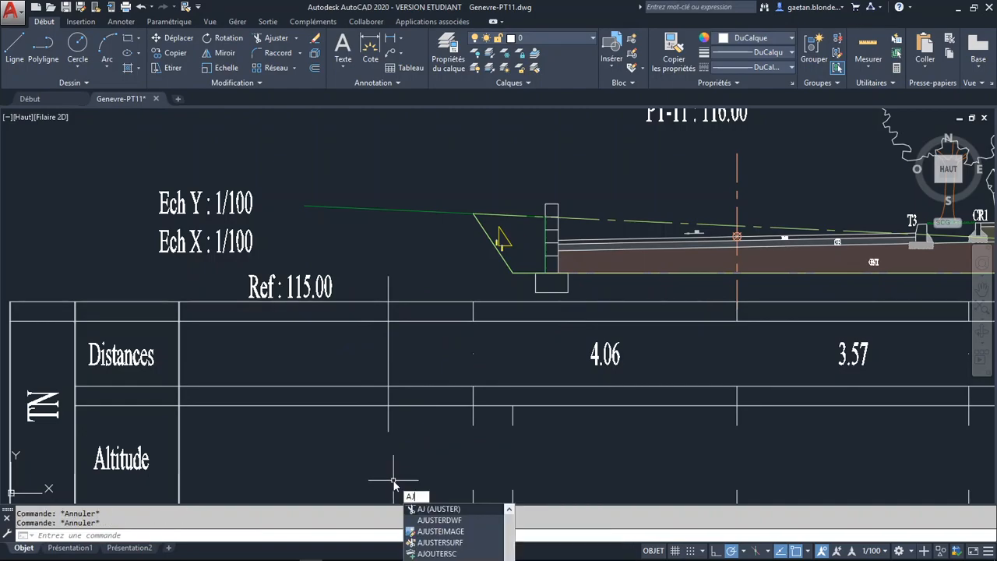
key("Return")
key("Return")
left_click(403, 429)
left_click(366, 420)
left_click(407, 355)
left_click(379, 349)
left_click(402, 294)
left_click(374, 277)
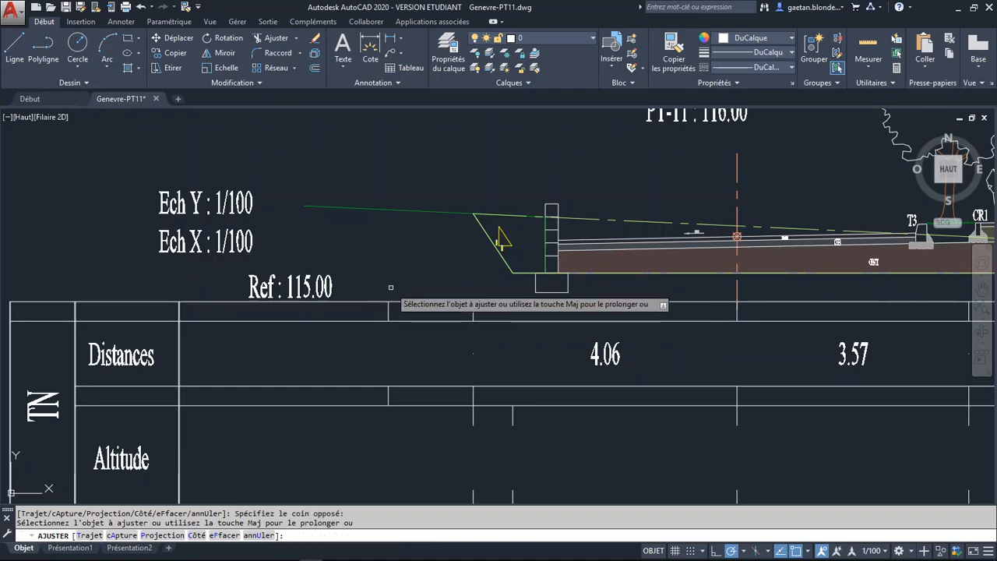
key("Escape")
key("Escape")
Delete the two horizontal offset lines inside the TN Distances row.
left_click(456, 312)
left_click(440, 349)
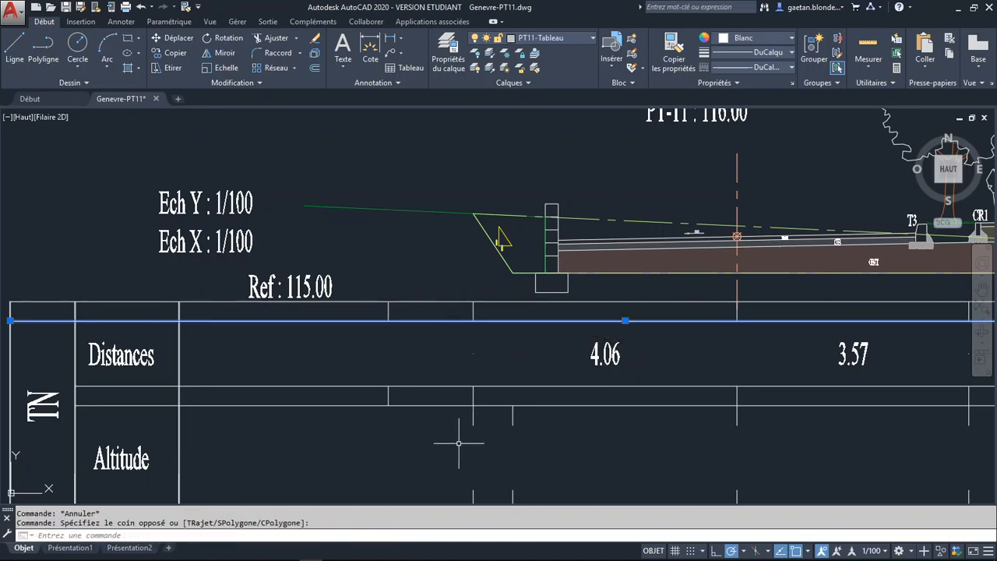
key("Delete")
left_click(448, 394)
left_click(423, 377)
key("Delete")
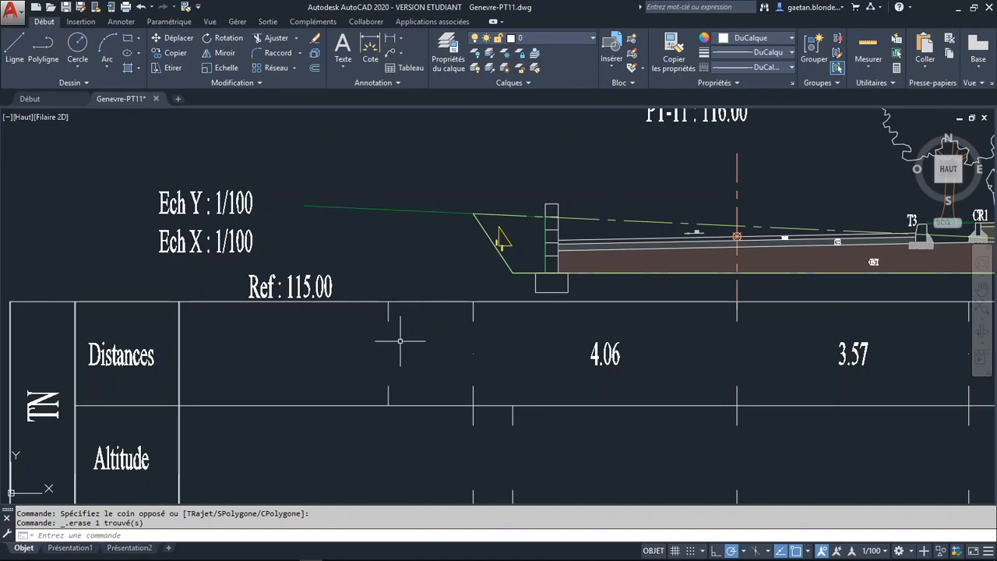
Start a block definition from the two new ticks in the Distances row and name it TABULATION.
left_click(368, 286)
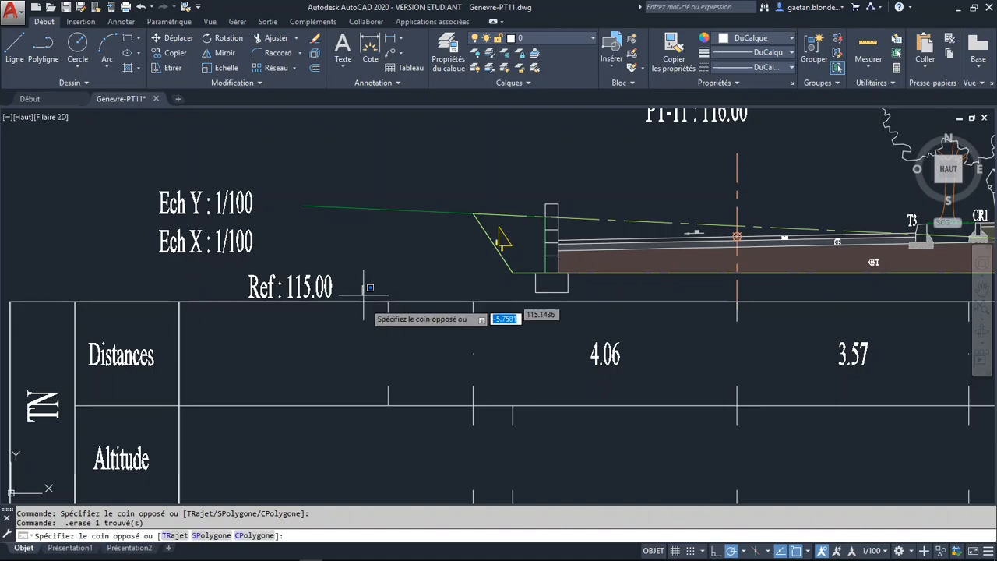
left_click(423, 477)
type("blo")
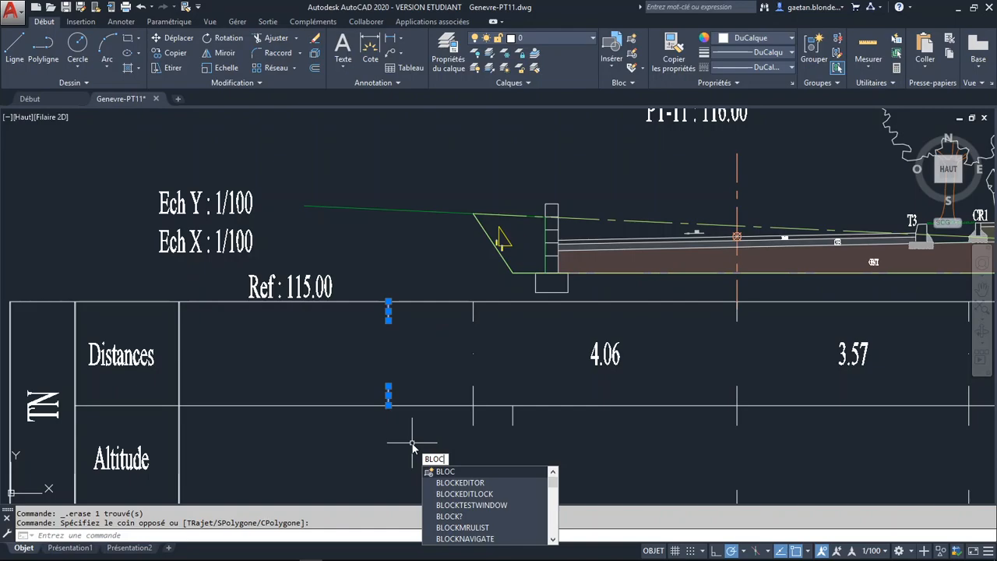
left_click(82, 22)
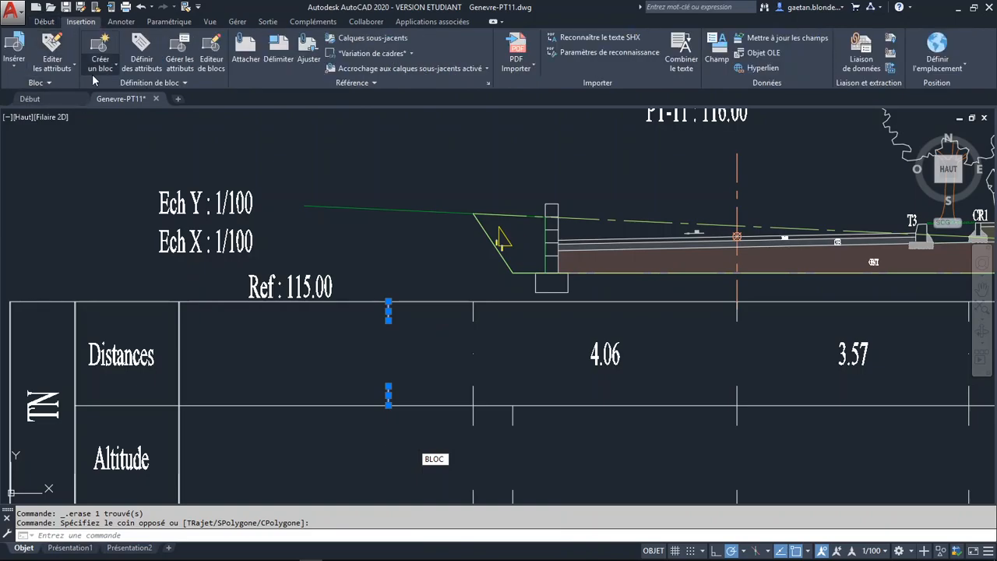
left_click(115, 67)
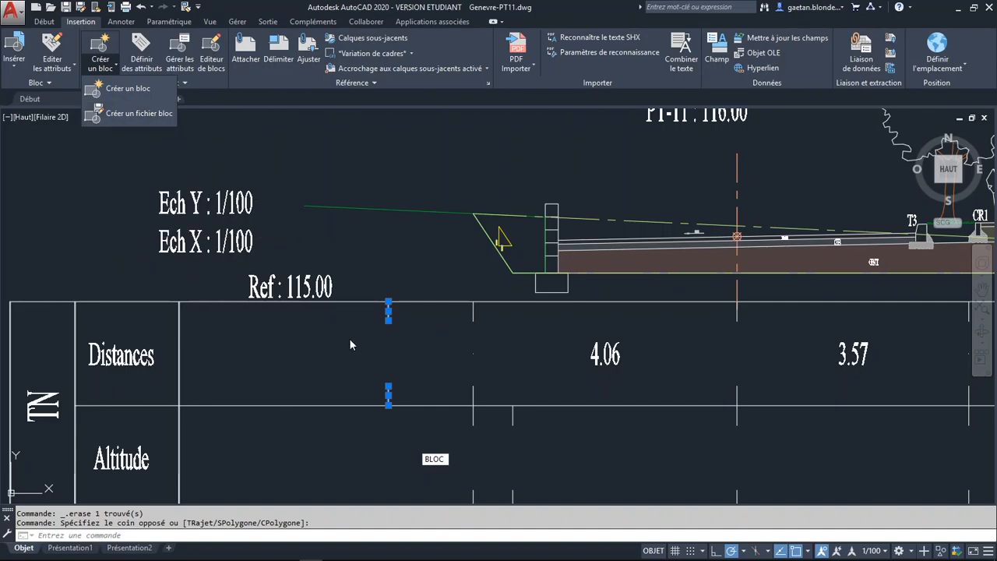
left_click(125, 88)
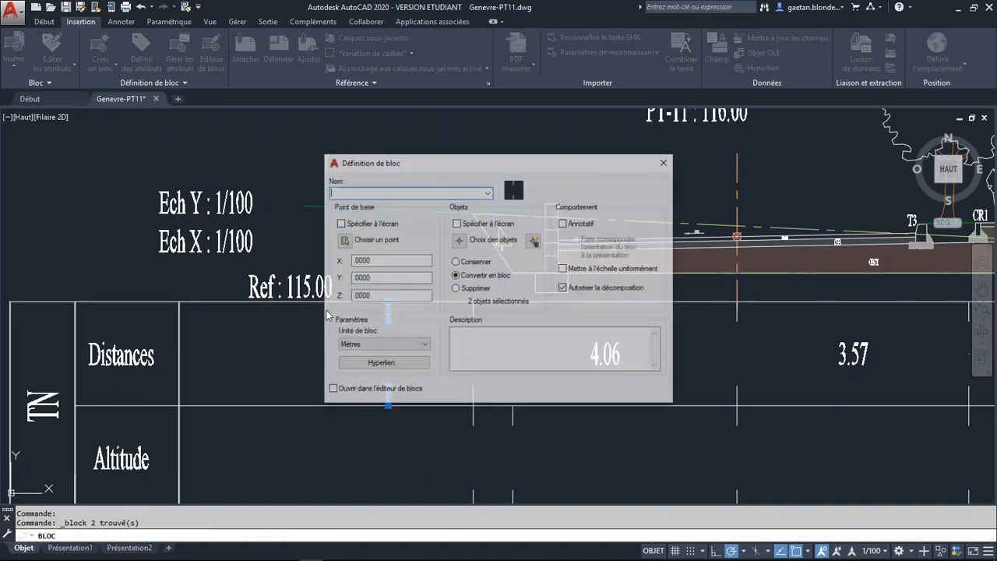
type("TABULATION")
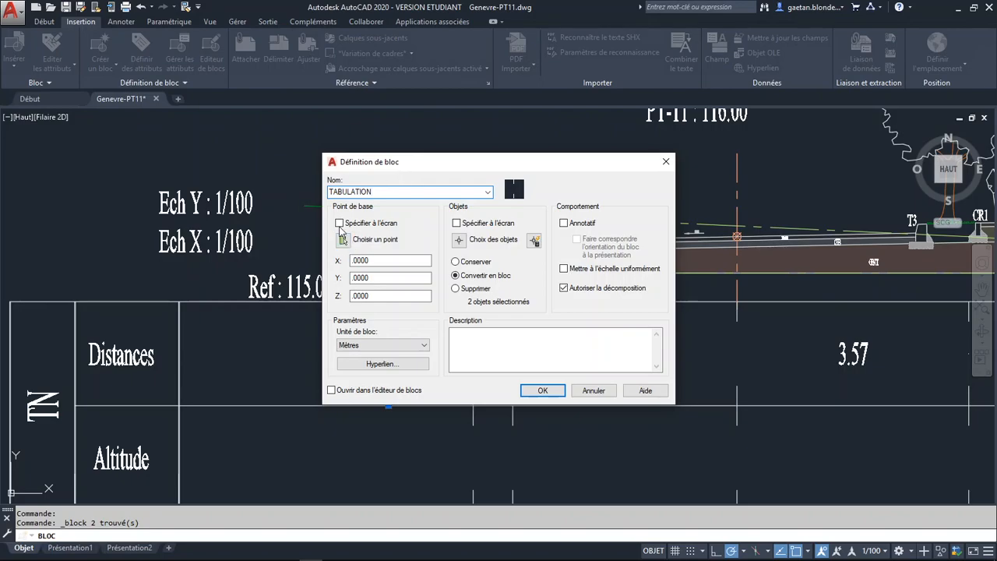
Place the TABULATION block's base point midway between the ticks' outer ends on the row lines and create the block.
left_click(344, 240)
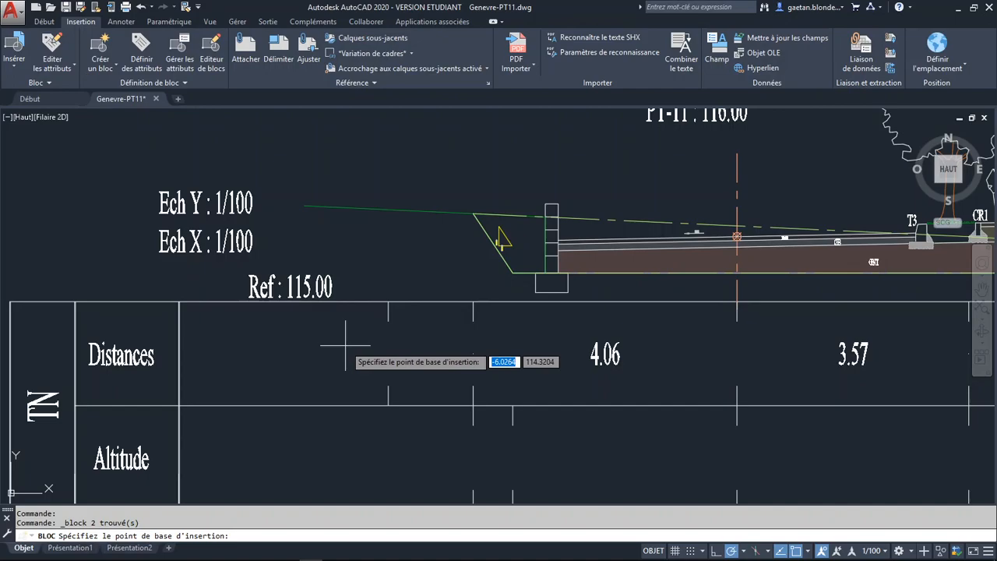
right_click(345, 346, "shift")
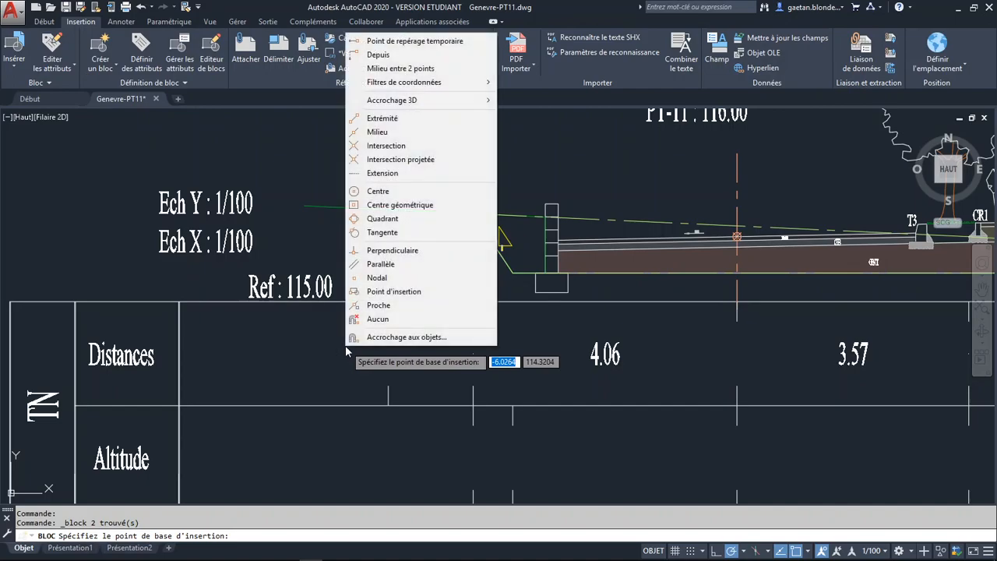
left_click(390, 68)
left_click(385, 298)
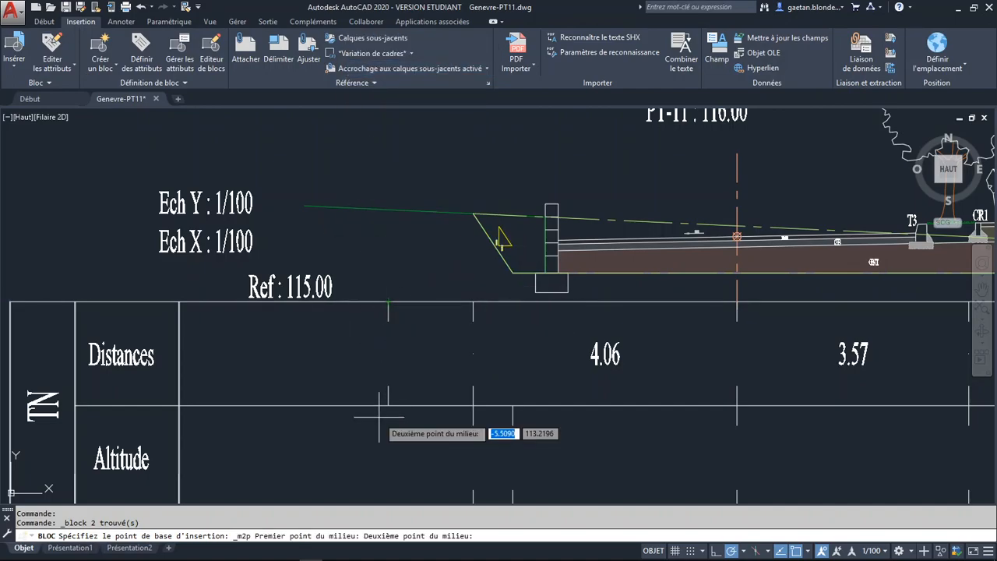
left_click(388, 405)
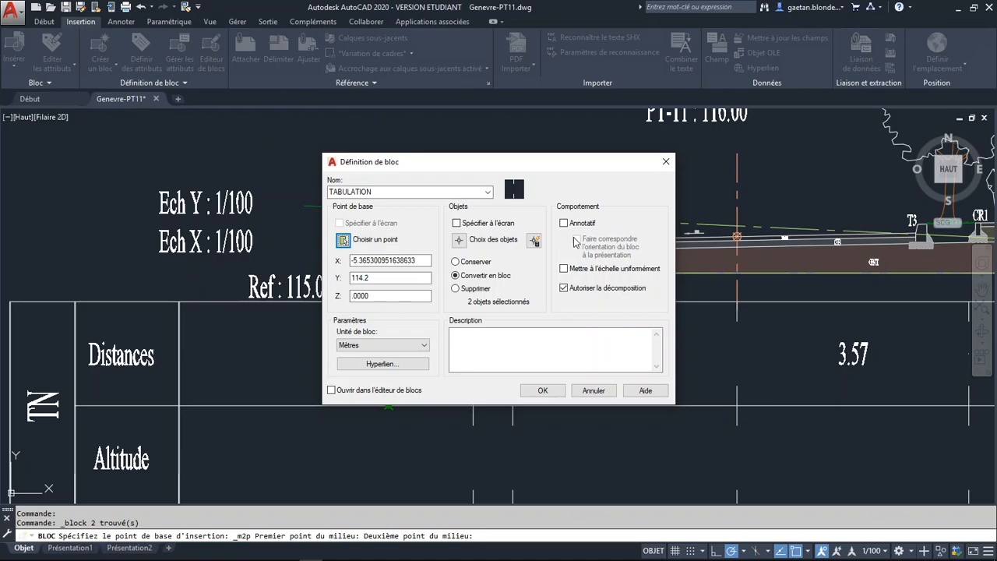
left_click(479, 349)
left_click(543, 391)
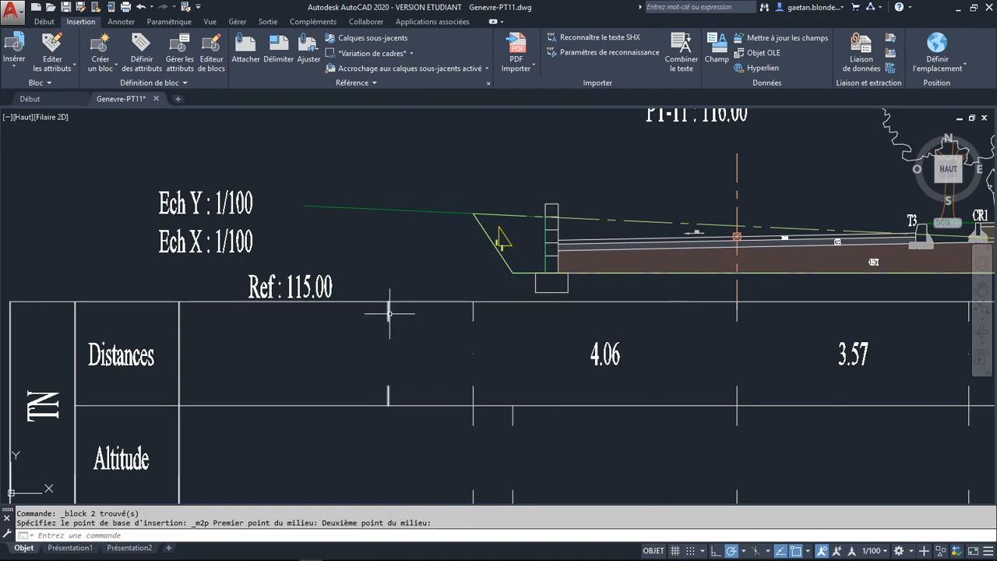
Erase the TABULATION block just created in the TN Distances row, left of the excavation.
left_click(388, 314)
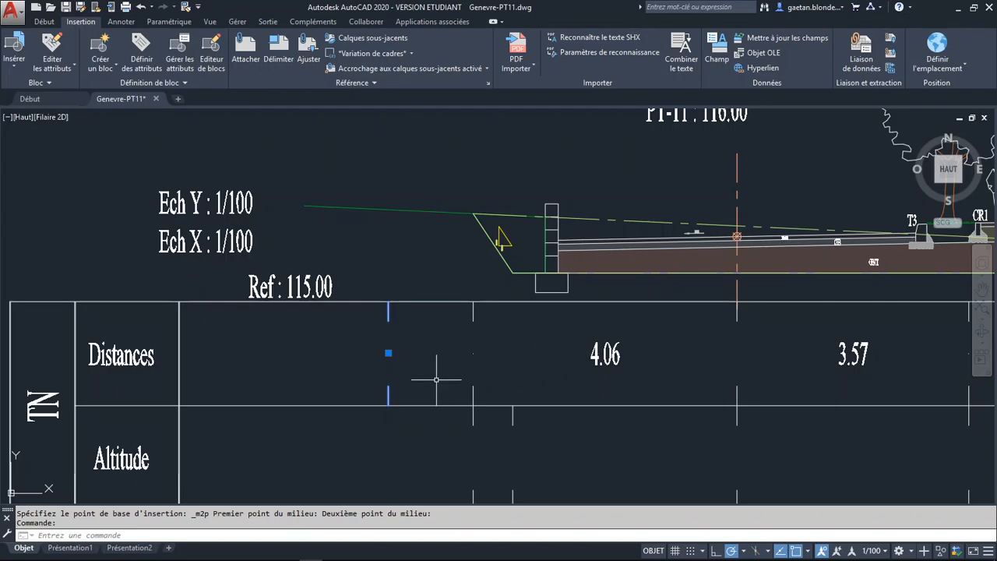
key("Escape")
key("Escape")
left_click(417, 349)
left_click(369, 318)
key("Delete")
scroll(439, 421, "down", 2)
mouse_move(431, 410)
middle_mouse_down()
mouse_move(310, 365)
mouse_move(306, 333)
middle_mouse_up()
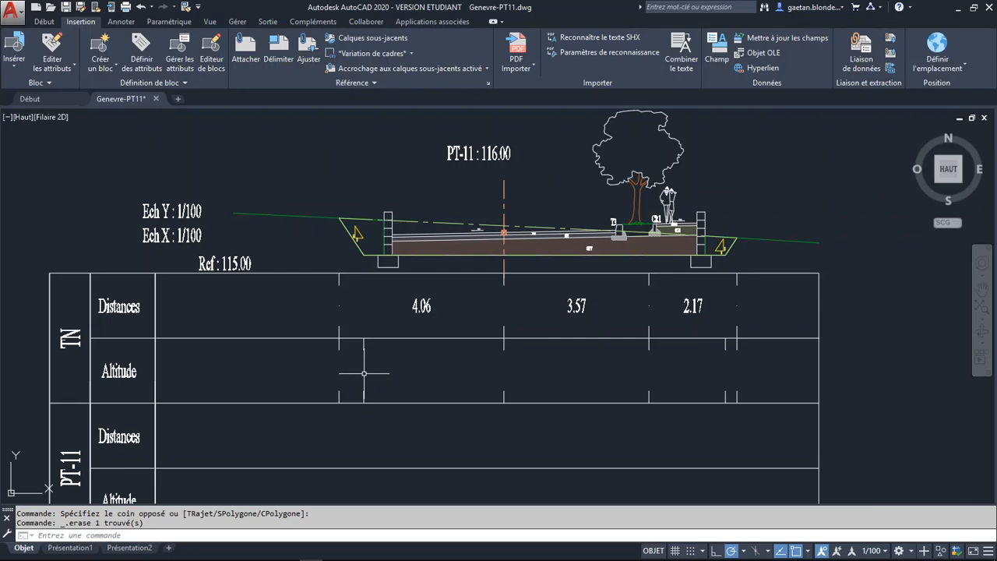
left_click(120, 21)
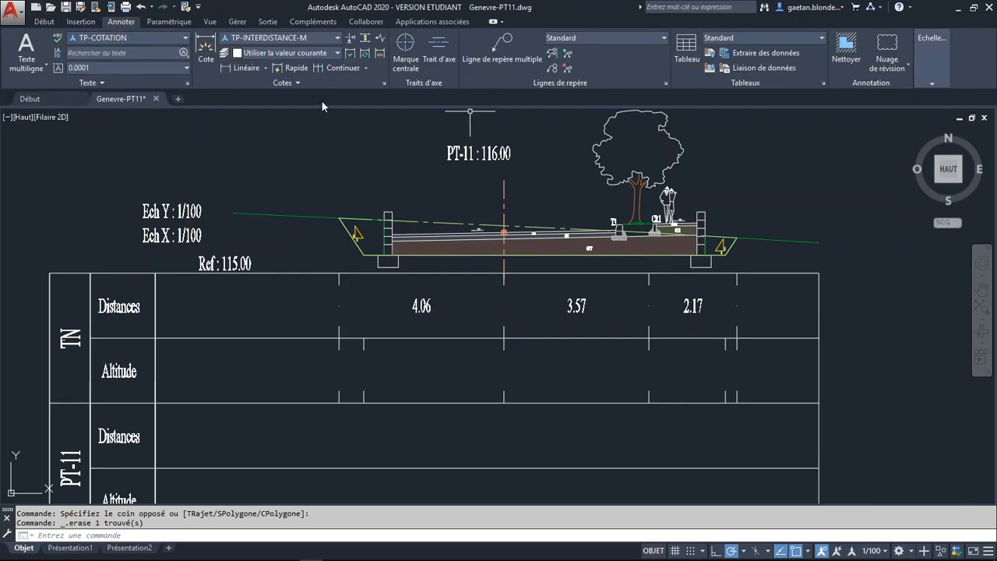
left_click(357, 109)
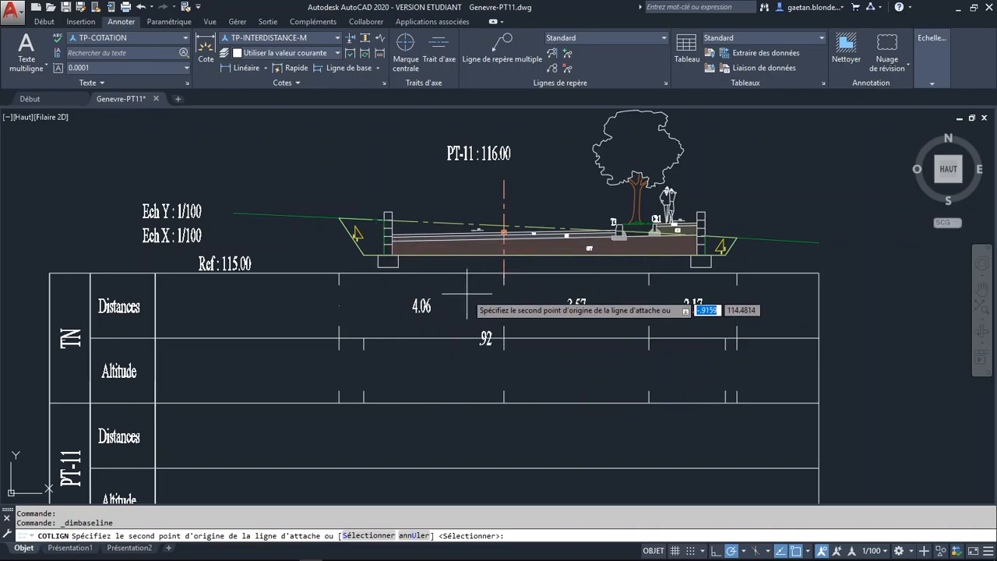
key("Escape")
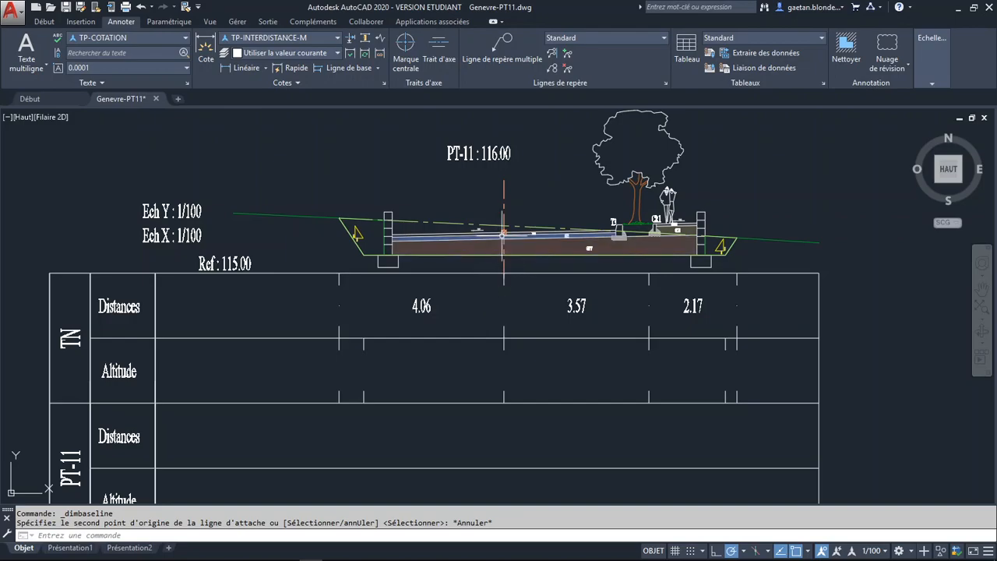
scroll(500, 223, "up", 2)
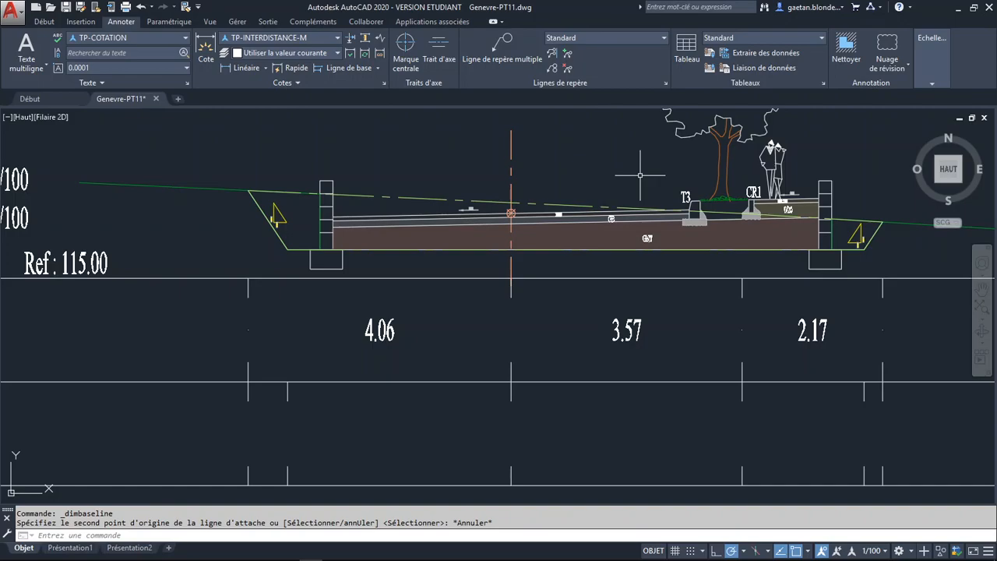
left_click(500, 207)
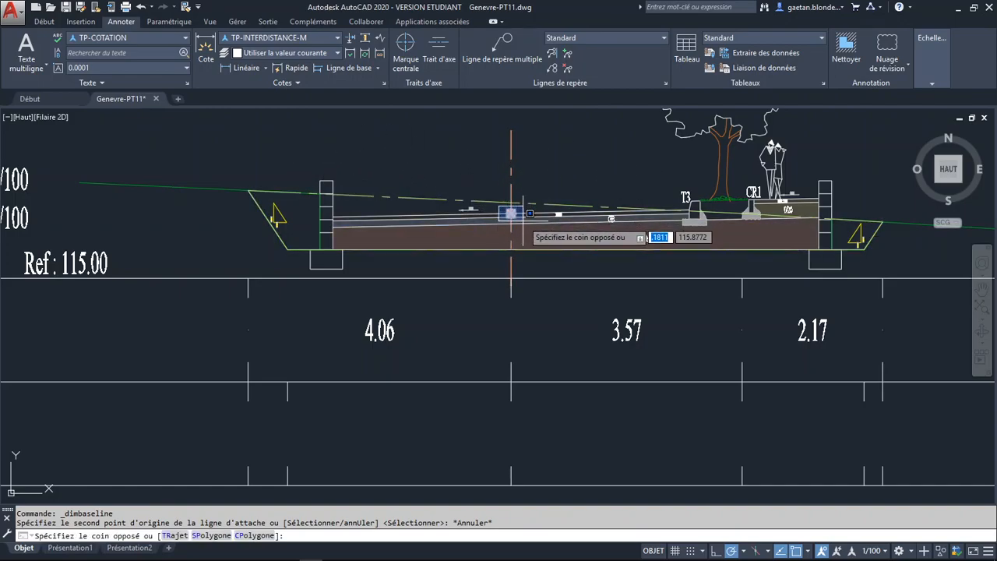
key("Escape")
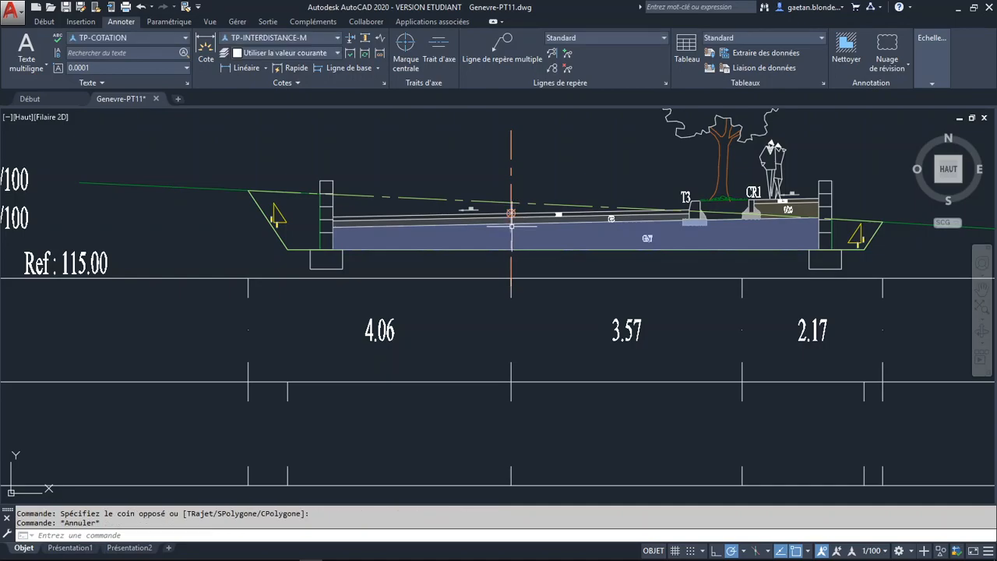
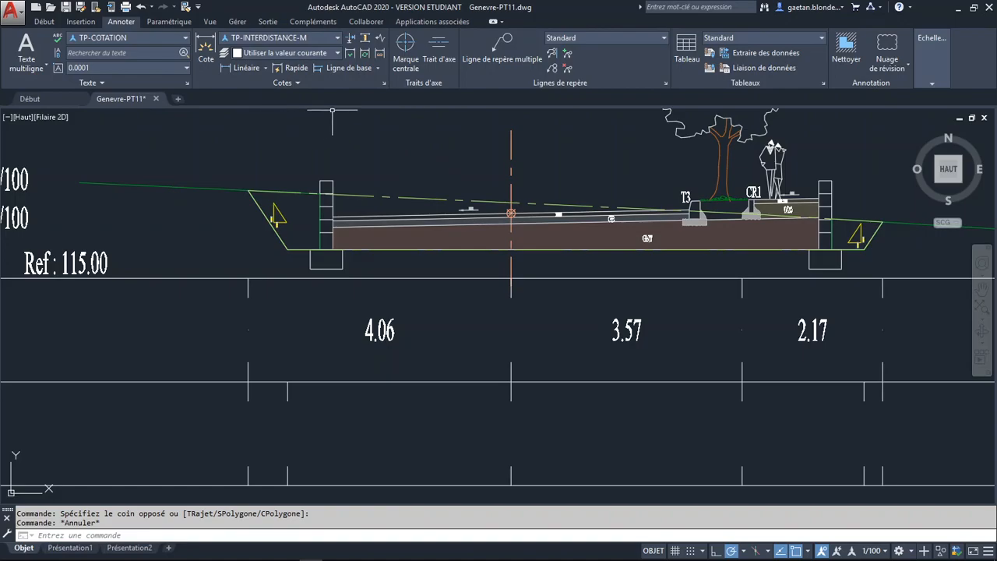
Create a new annotative dimension style named TP-CUMULEE-POSITIF-M based on TP-INTERDISTANCE-M.
left_click(383, 83)
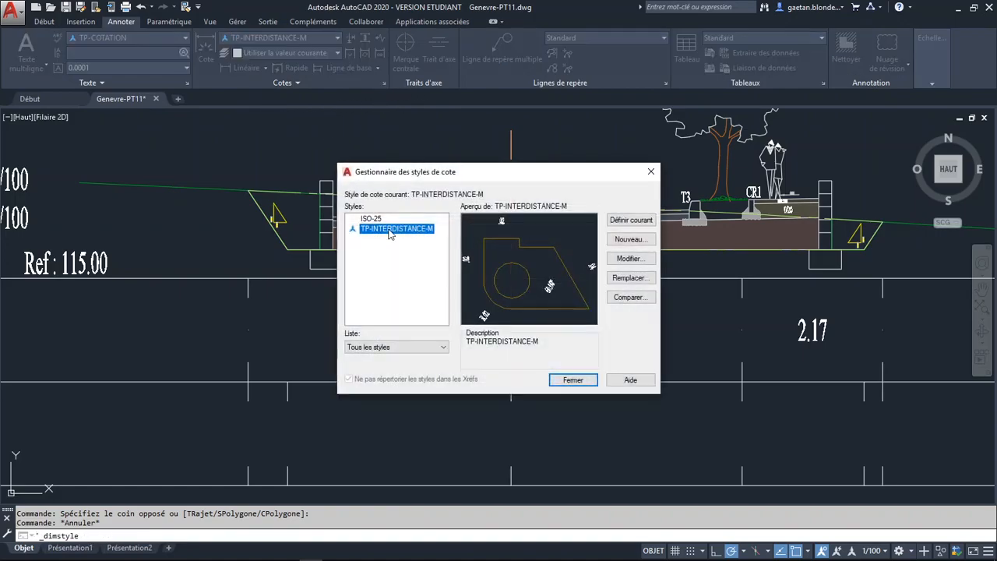
left_click(630, 240)
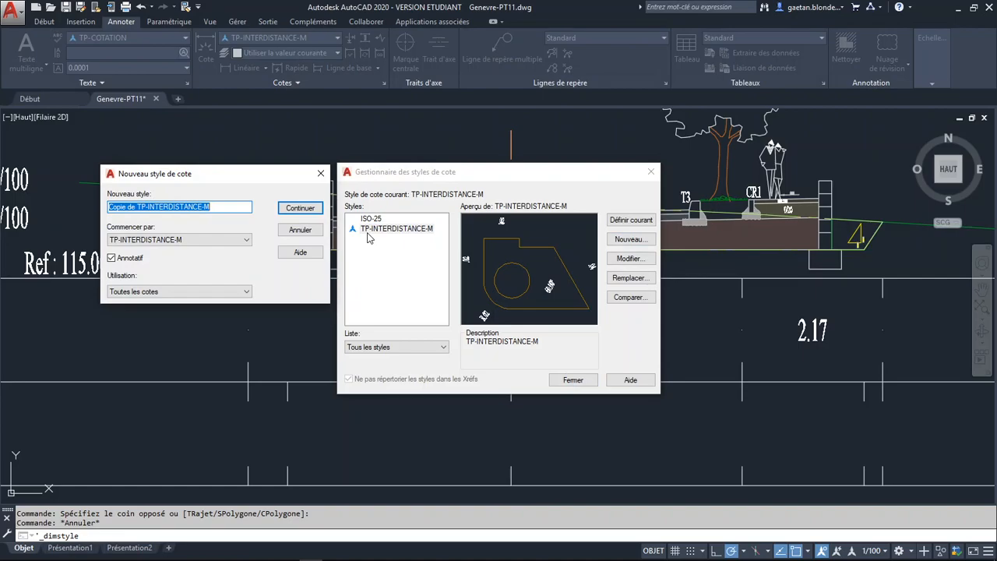
key("Left")
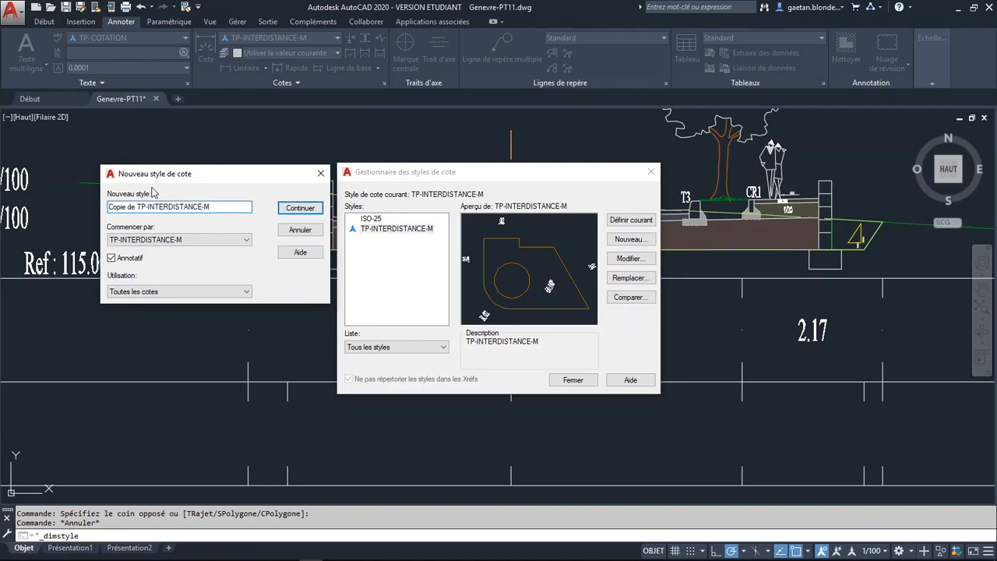
left_click(137, 207)
key("BackSpace")
key("BackSpace")
key("BackSpace")
key("BackSpace")
key("BackSpace")
key("BackSpace")
key("BackSpace")
key("BackSpace")
key("BackSpace")
key("Delete")
left_click(173, 206)
key("BackSpace")
key("BackSpace")
key("BackSpace")
key("BackSpace")
key("BackSpace")
key("BackSpace")
key("BackSpace")
key("BackSpace")
key("BackSpace")
key("BackSpace")
key("BackSpace")
key("BackSpace")
key("BackSpace")
key("BackSpace")
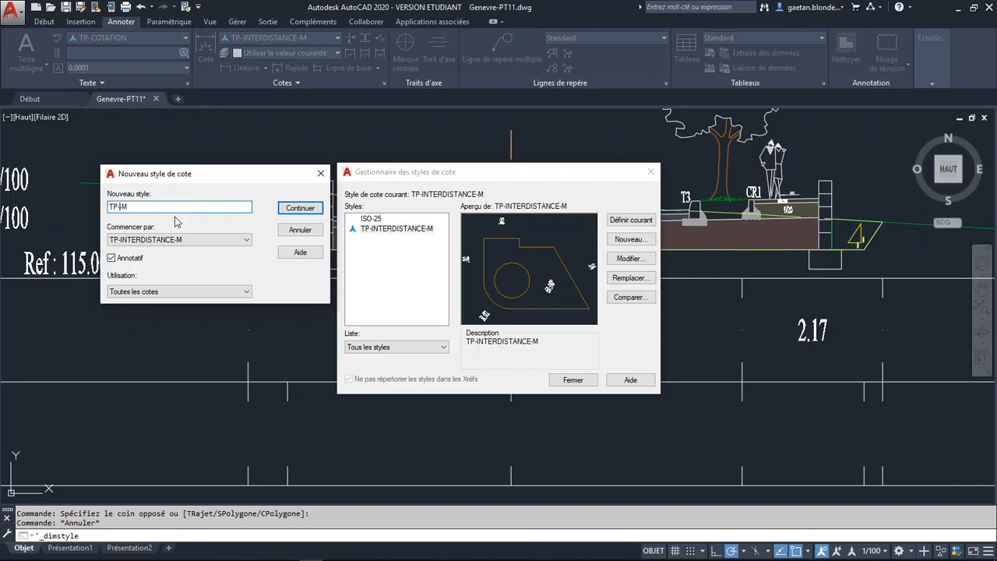
type("CUMULEE-POSITIF-M")
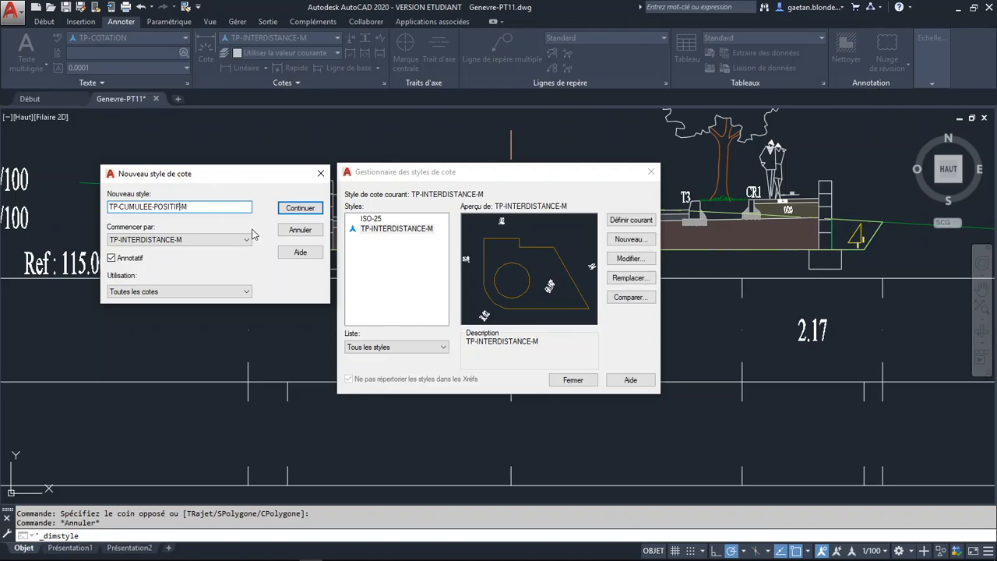
left_click(320, 213)
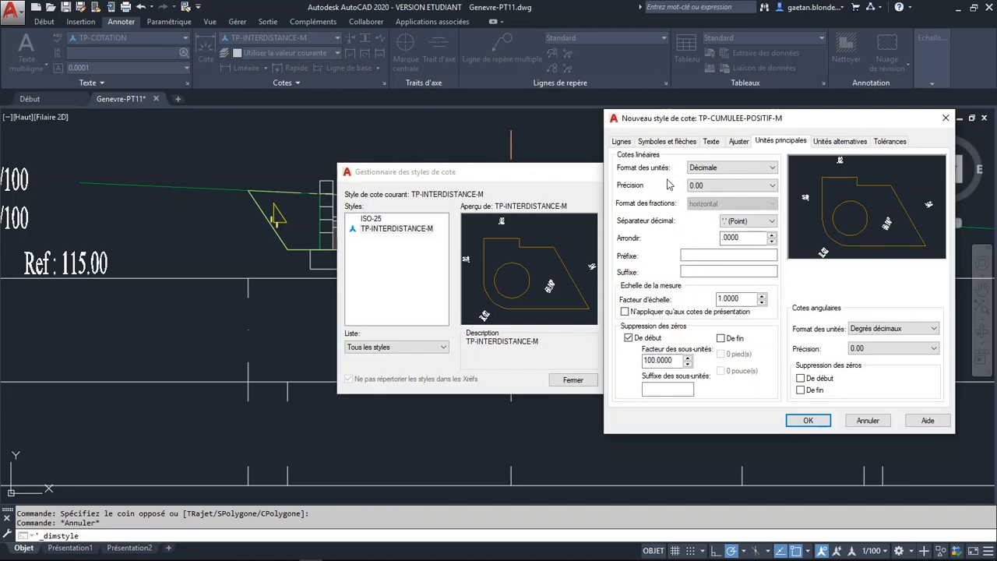
Keep the new style's vertical text placement at Centré and set its horizontal placement to Au-dessus de la ligne d'attache 2.
left_click(711, 141)
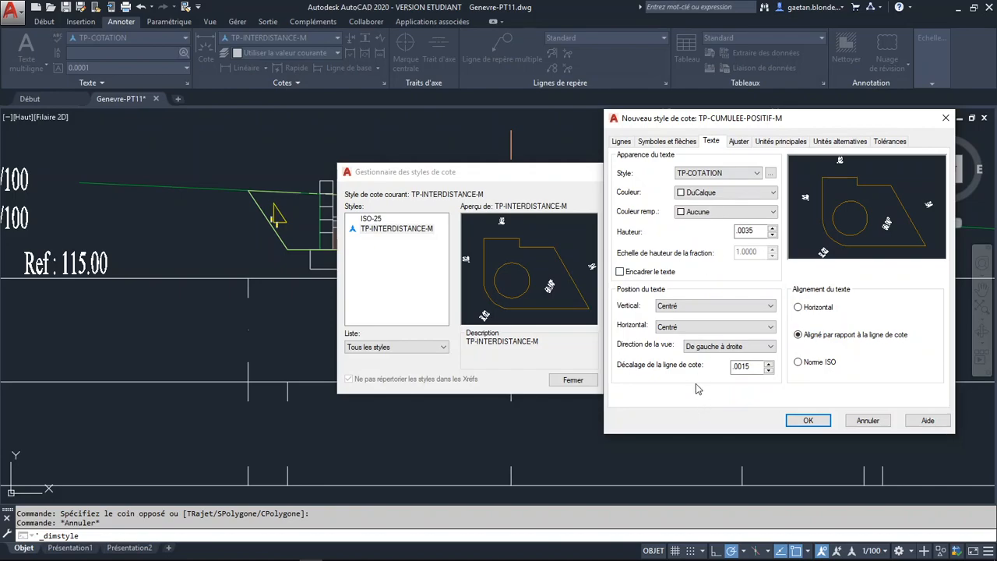
left_click(716, 313)
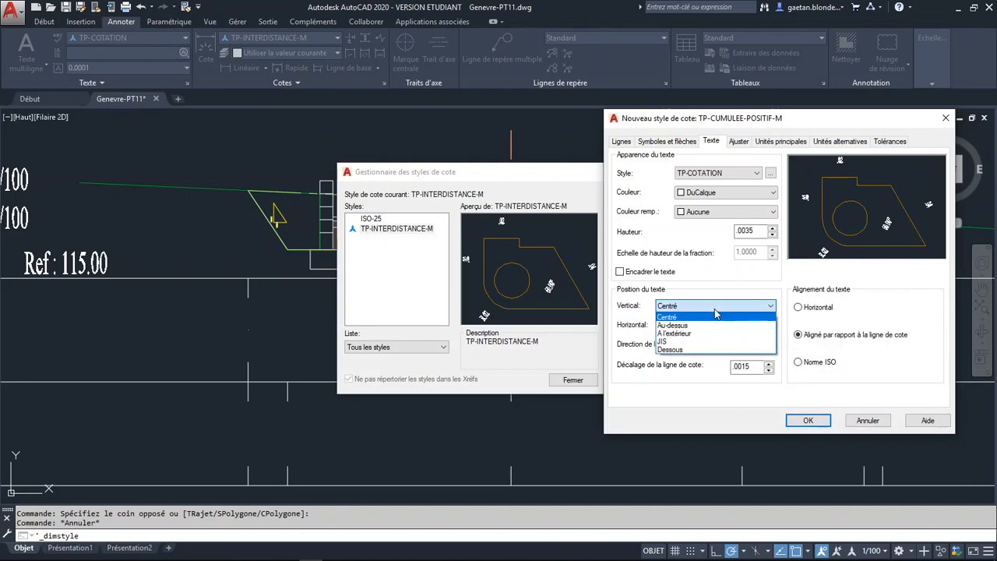
left_click(715, 317)
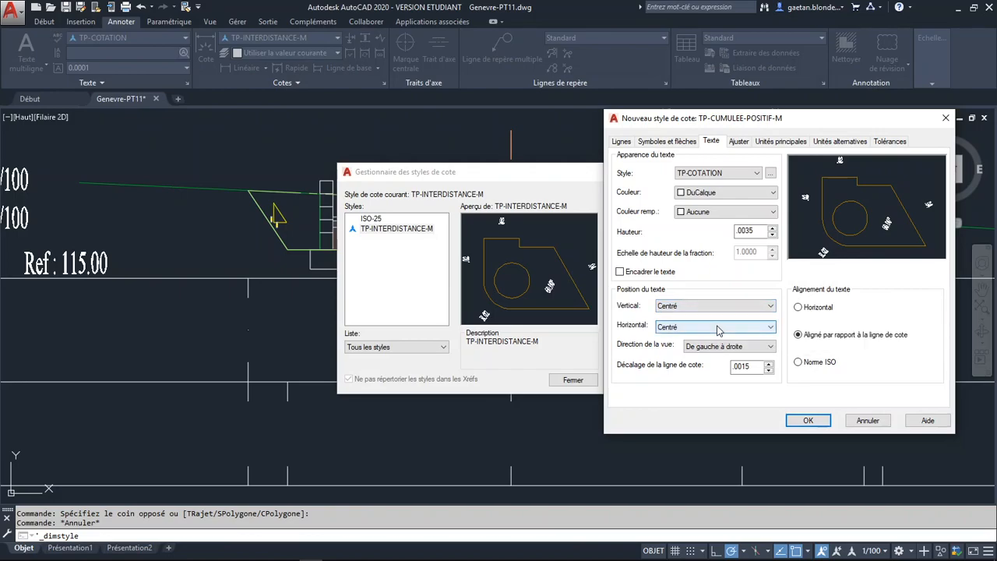
left_click(719, 328)
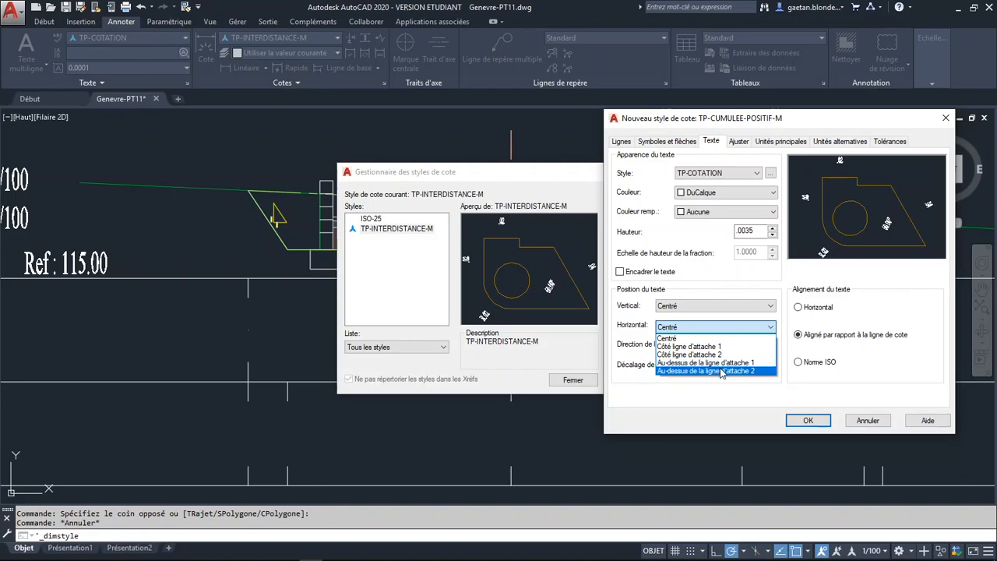
left_click(724, 371)
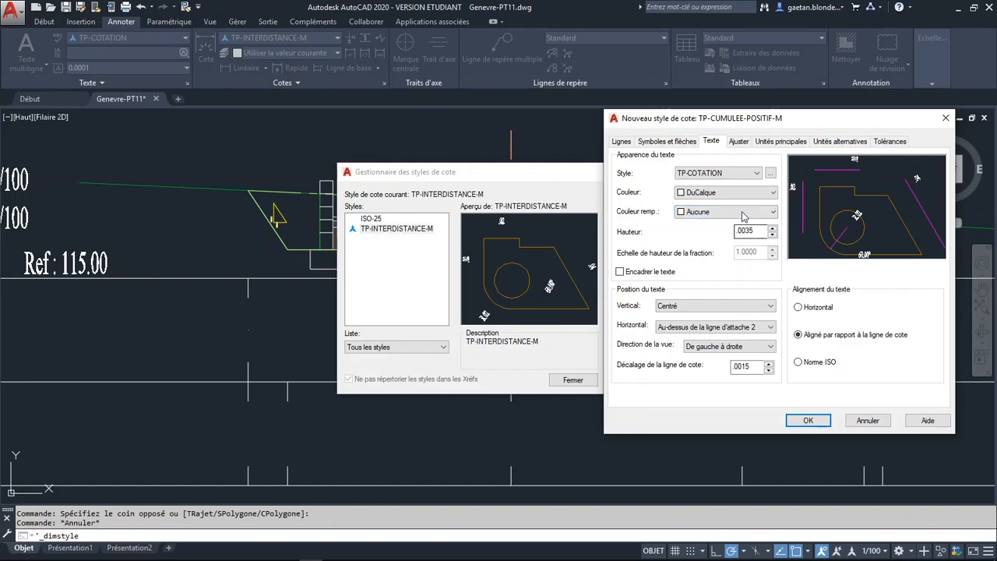
Give the new style's linear dimensions the prefix "+", save the style and close the dimension style manager.
left_click(779, 141)
left_click(722, 256)
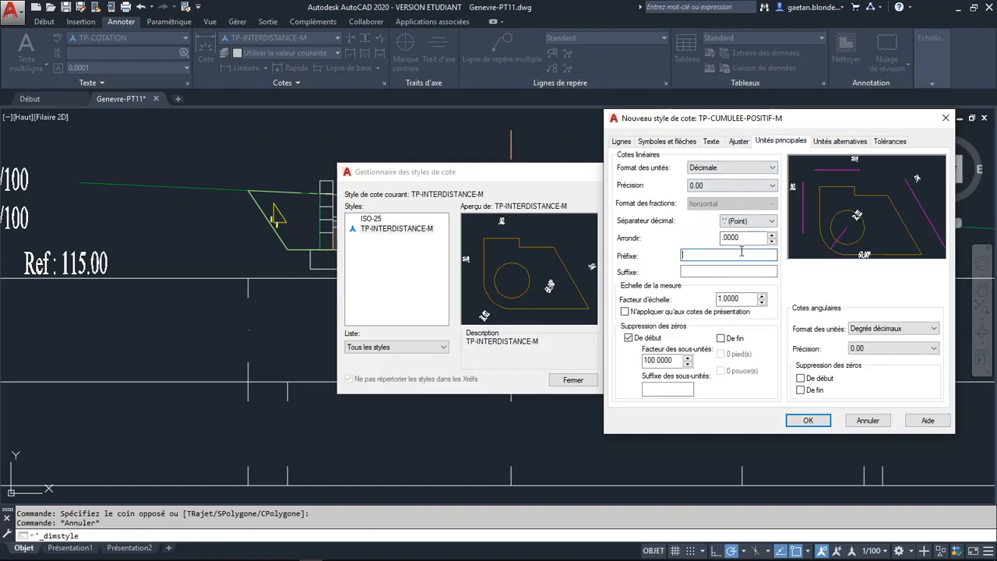
type("+")
left_click(800, 422)
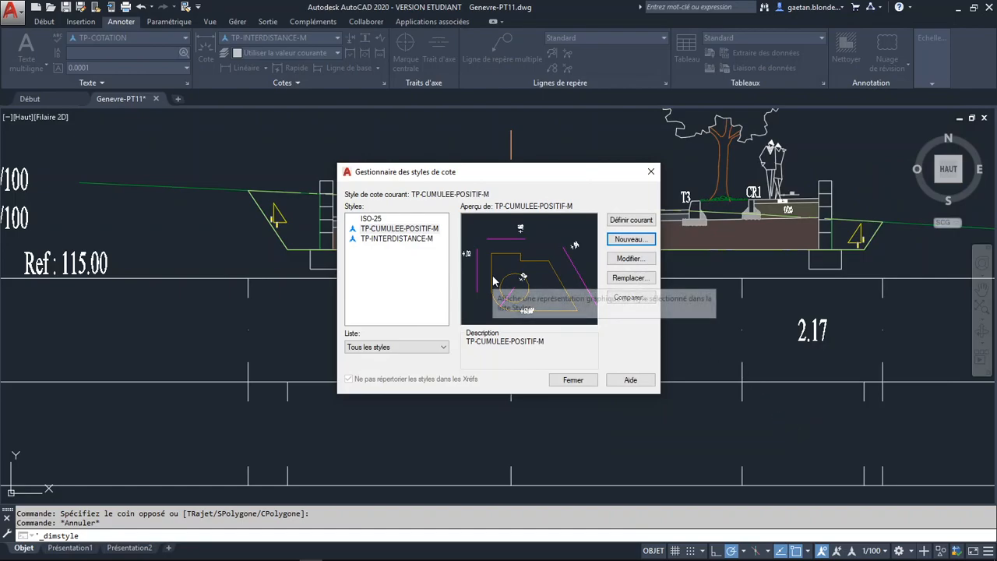
left_click(574, 380)
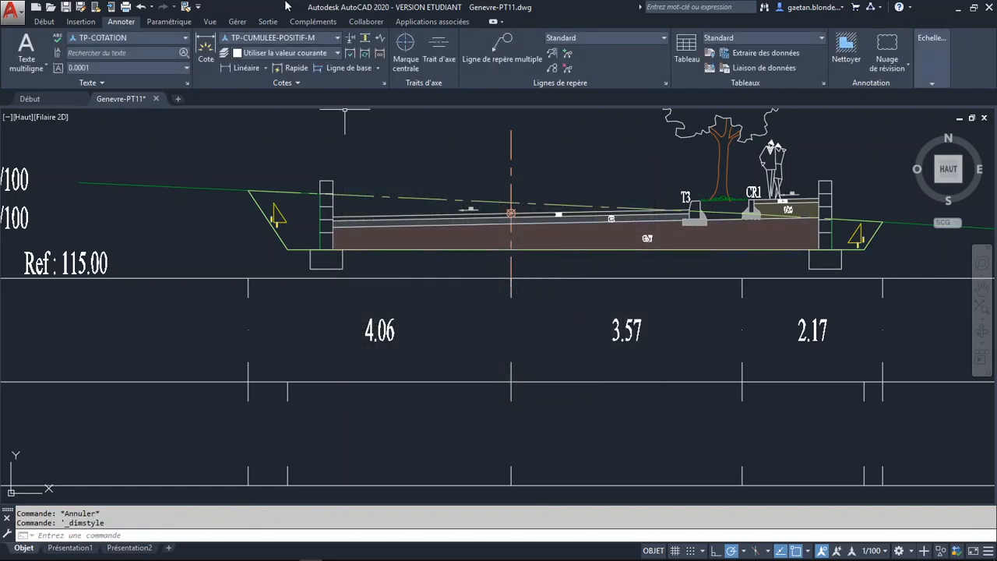
Modify the TP-CUMULEE-POSITIF-M style so its baseline spacing is 0, and close the style manager.
left_click(384, 83)
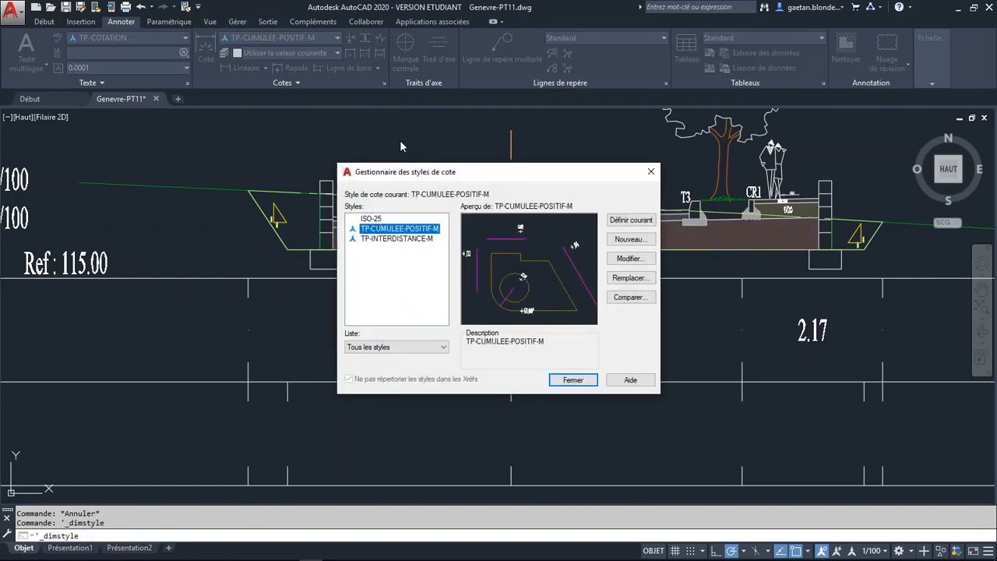
left_click(629, 259)
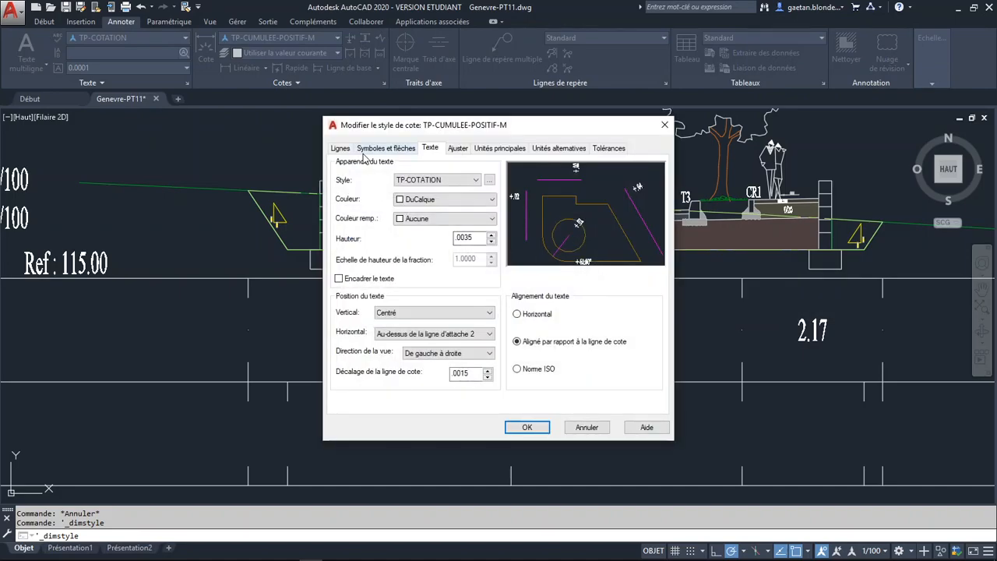
left_click(341, 148)
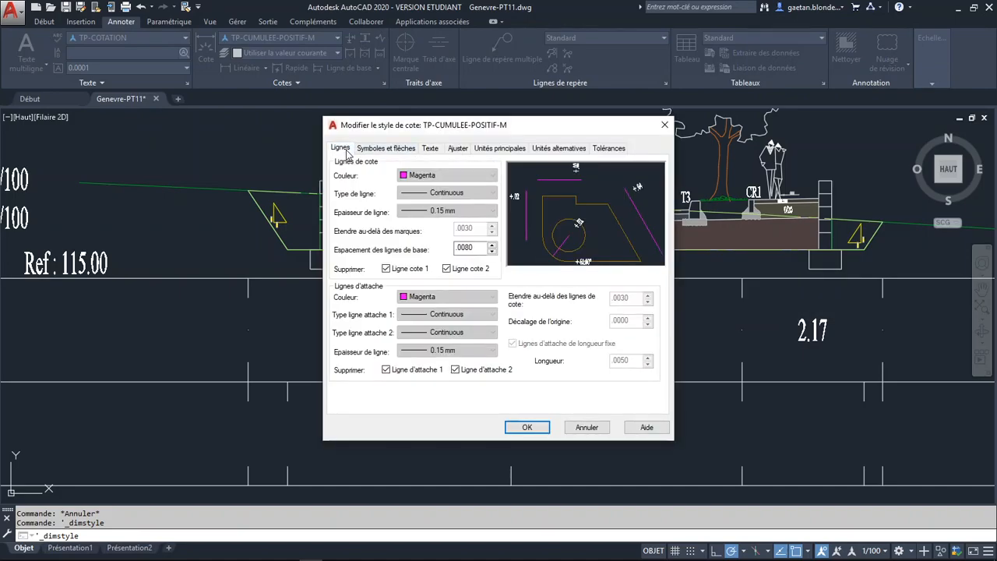
left_click(476, 248)
double_click(476, 248)
type("0")
left_click(535, 431)
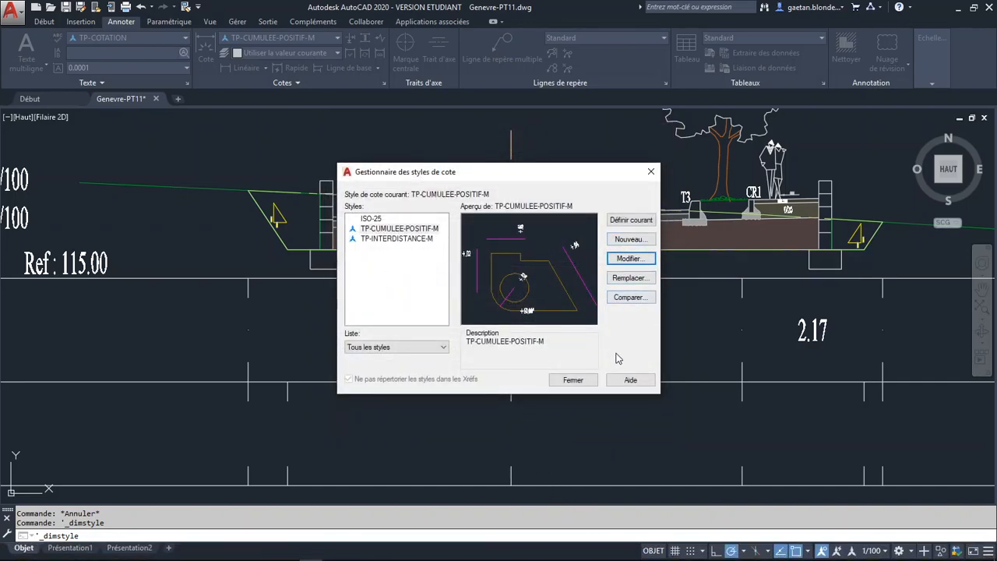
left_click(571, 379)
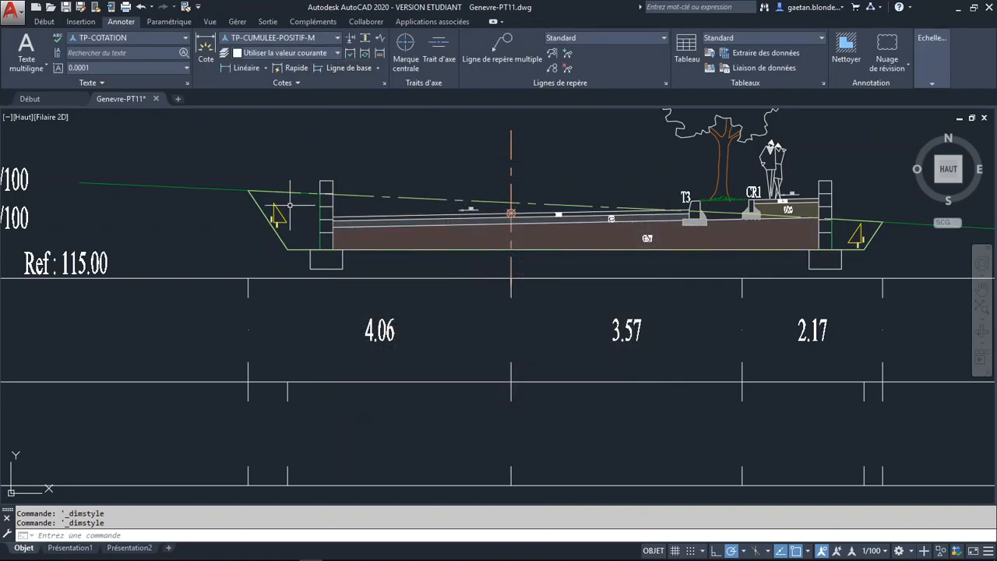
Start a linear dimension from the road axis point to the endpoint of the TN line between T3 and CR1.
left_click(247, 68)
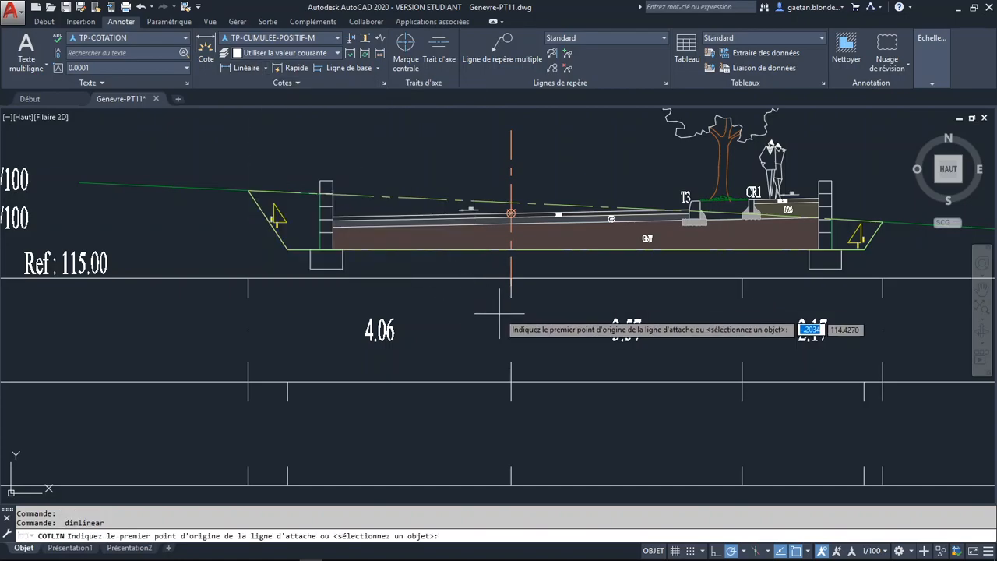
scroll(503, 296, "up", 4)
middle_click_drag(510, 273, 475, 328)
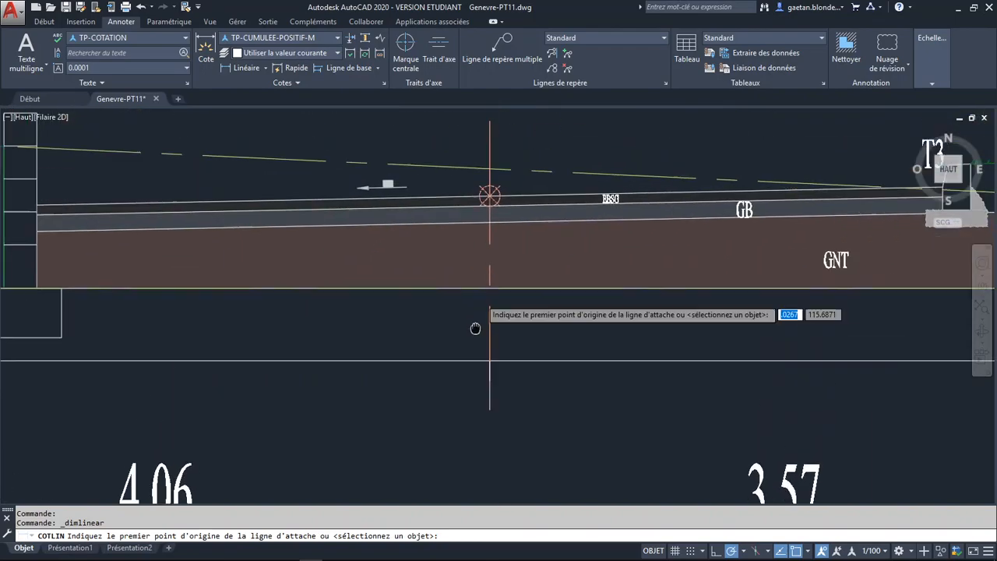
left_click(490, 196)
scroll(510, 255, "down", 5)
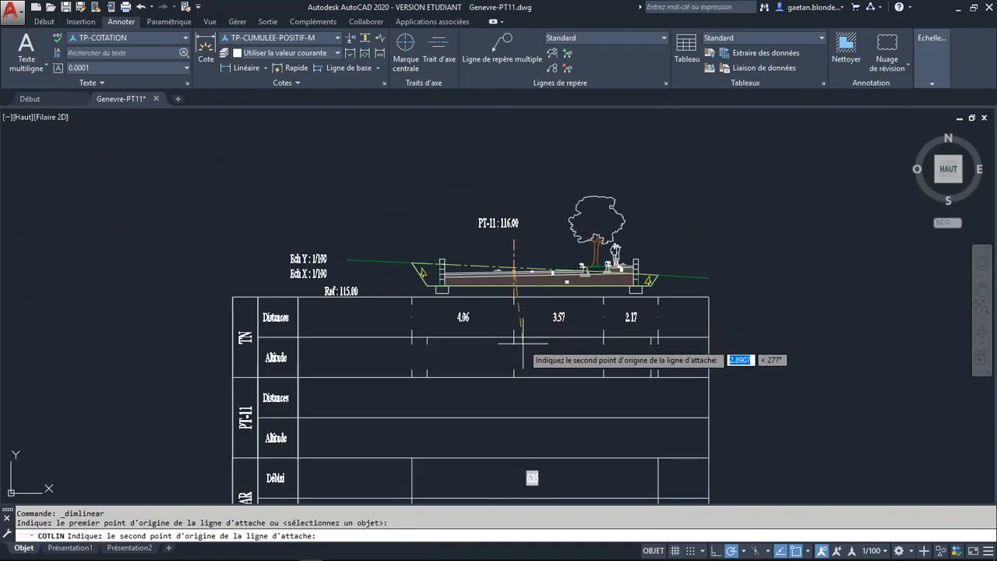
scroll(589, 287, "up", 3)
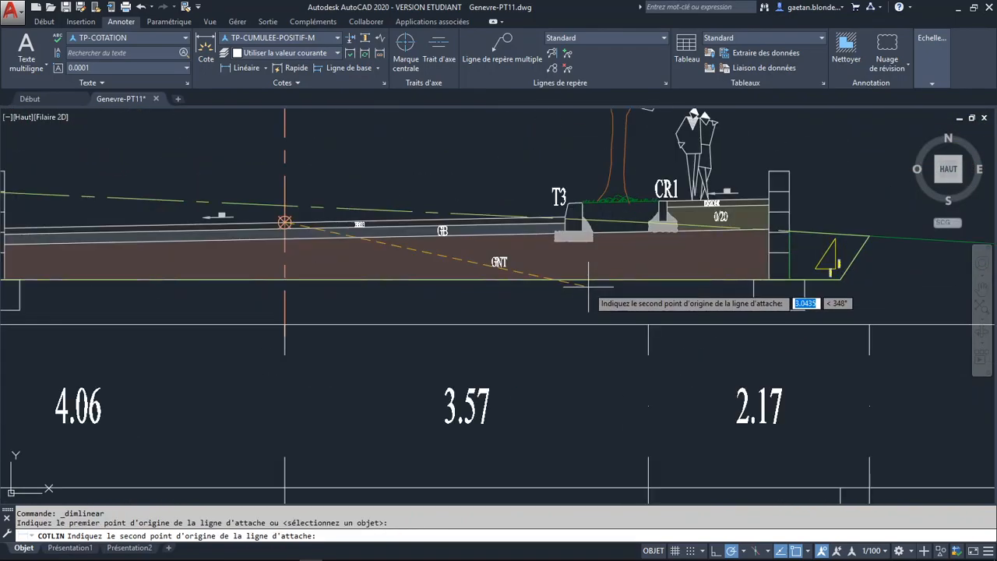
right_click(607, 244, "shift")
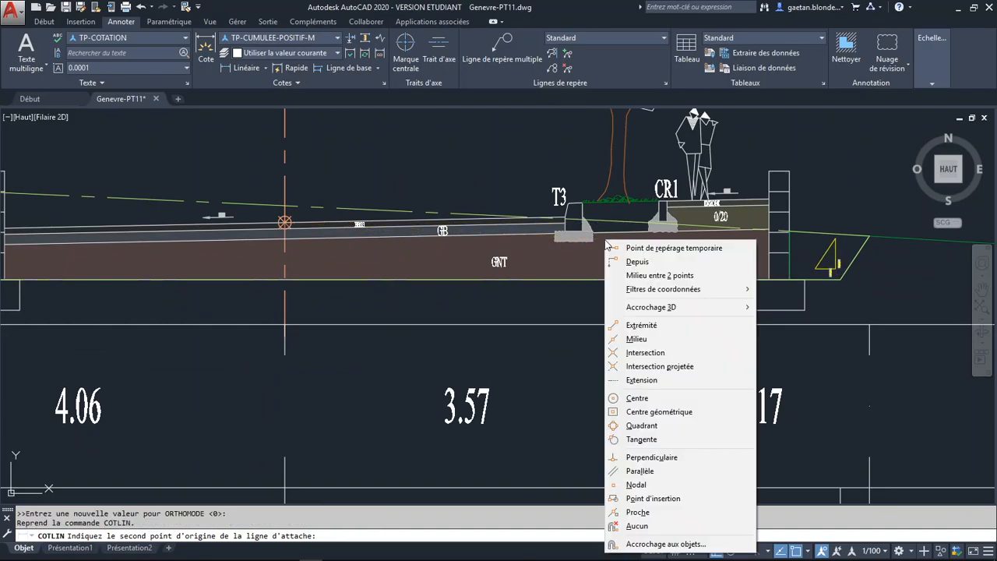
left_click(636, 328)
left_click(635, 224)
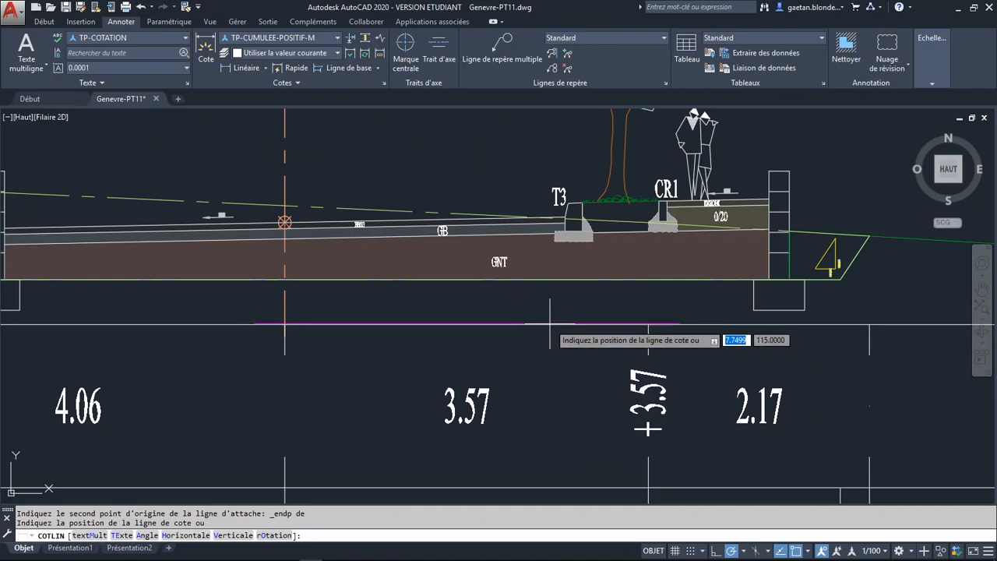
Enable the Proche object snap and place the cumulative dimension's line on the upper line of the TN Distances row.
left_click(808, 550)
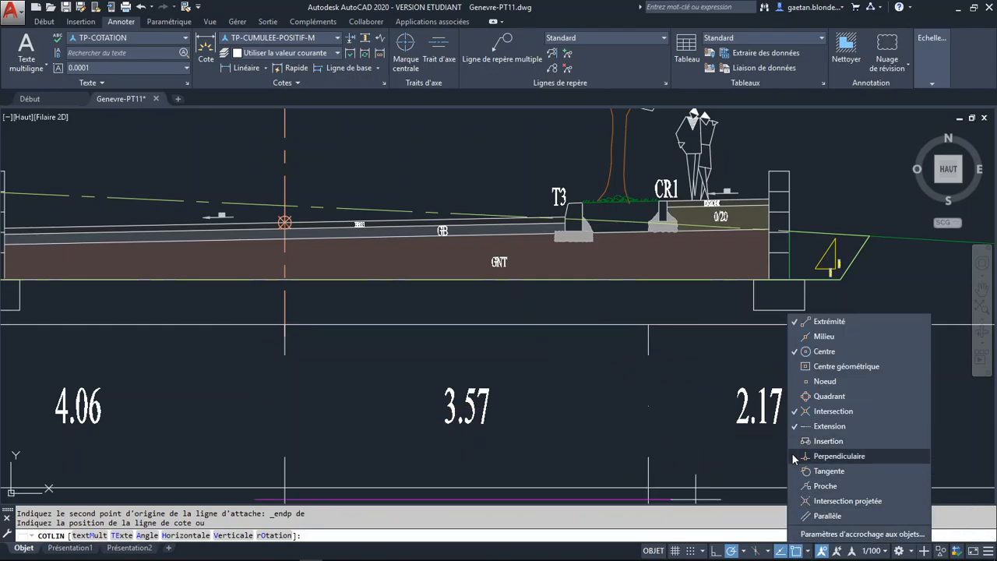
left_click(802, 488)
left_click(614, 354)
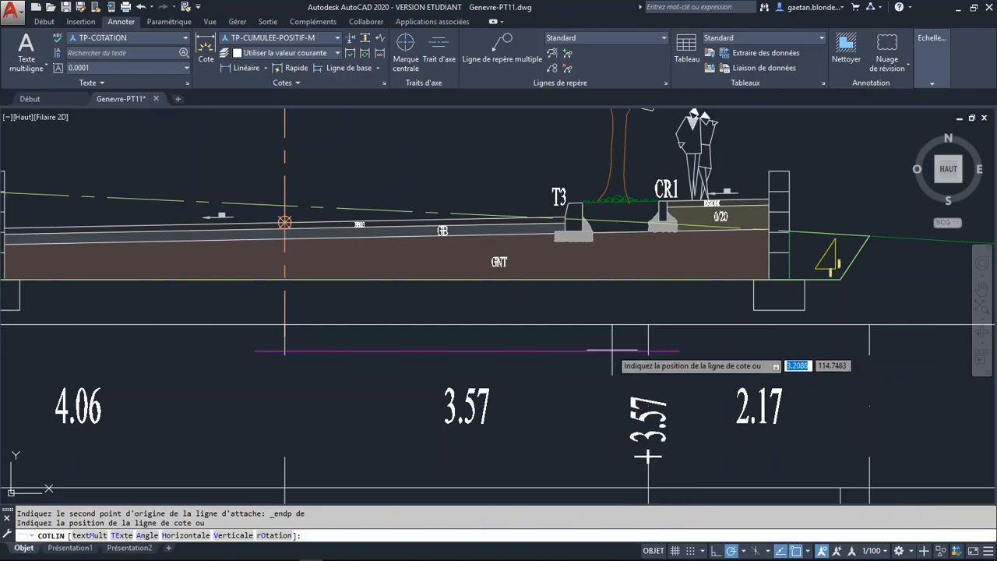
left_click(603, 331)
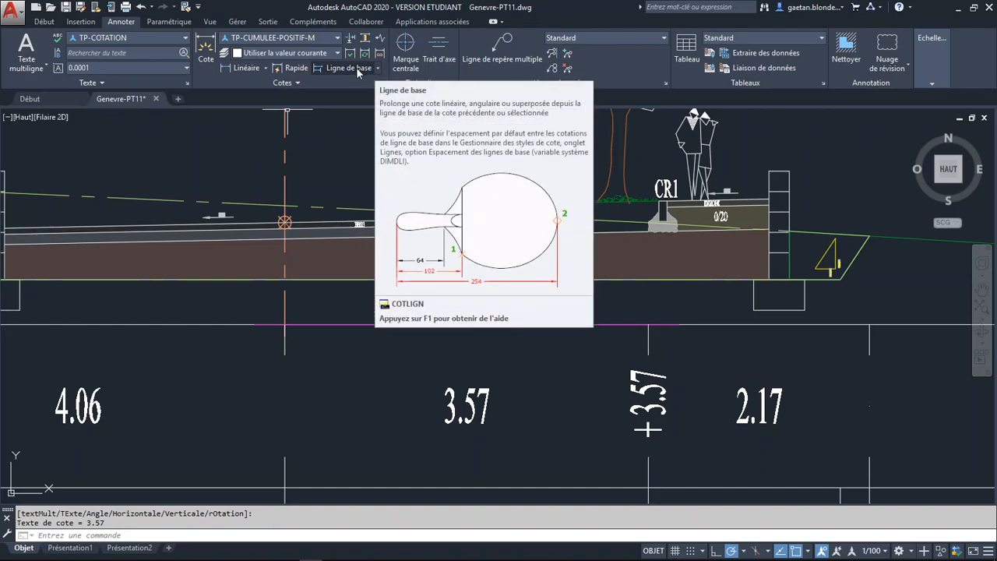
Add baseline dimensions from the road axis to the upper edges of the right and left excavation slopes.
left_click(357, 70)
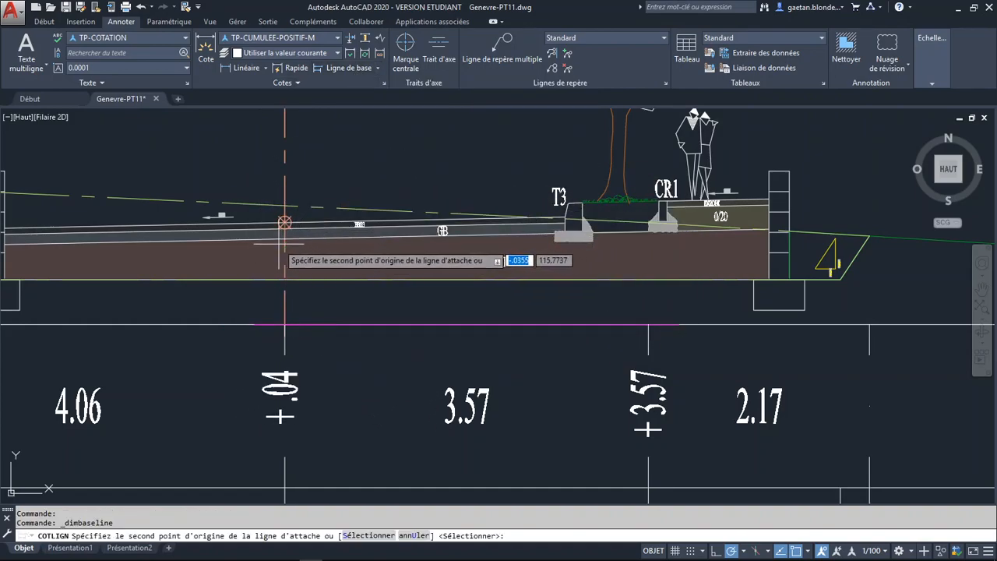
left_click(873, 249)
middle_click_drag(312, 272, 606, 287)
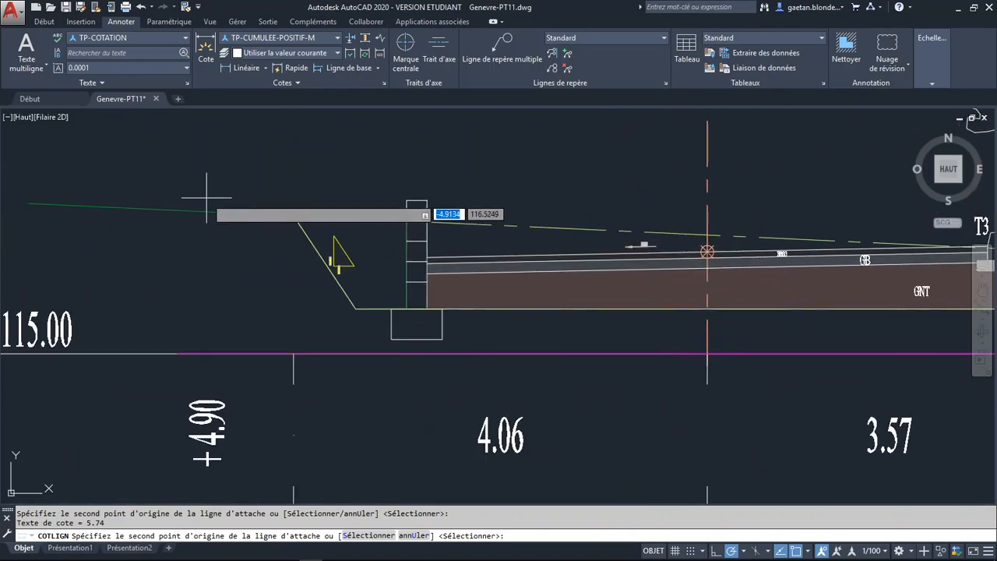
left_click(294, 215)
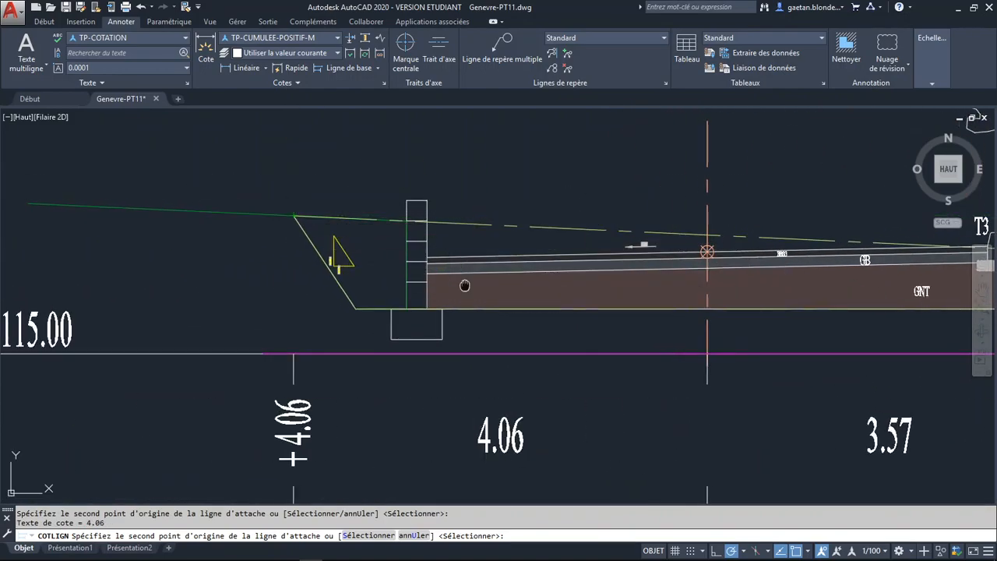
Add a baseline dimension from the road axis to a nearby point on the dash-dotted TN line beside it, and end the command.
middle_click_drag(467, 280, 300, 184)
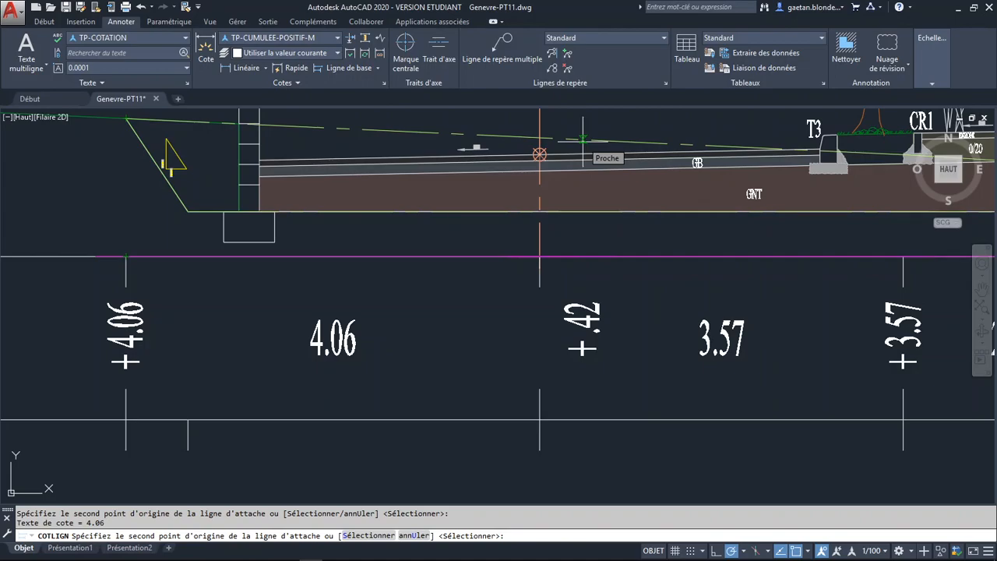
left_click(583, 139)
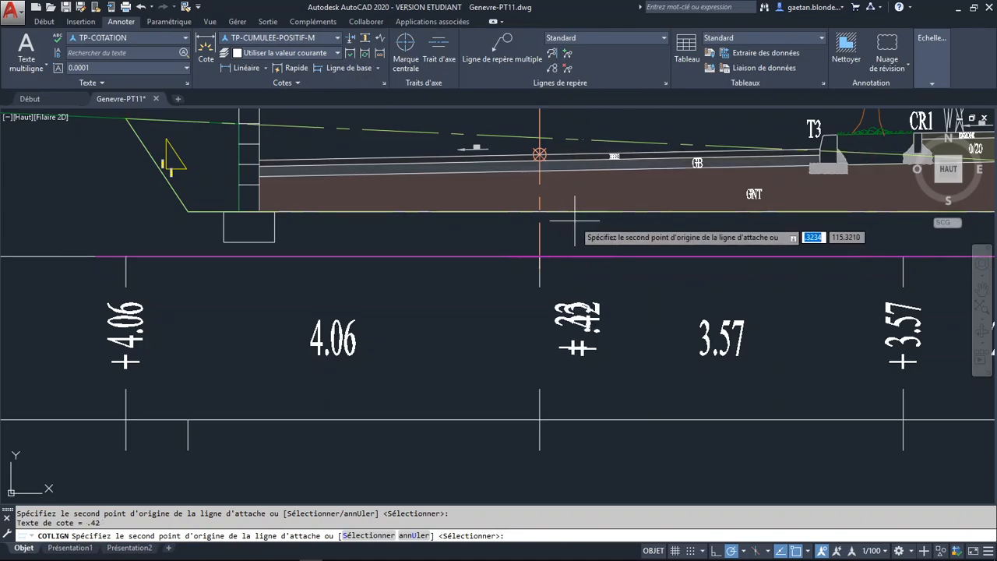
key("Return")
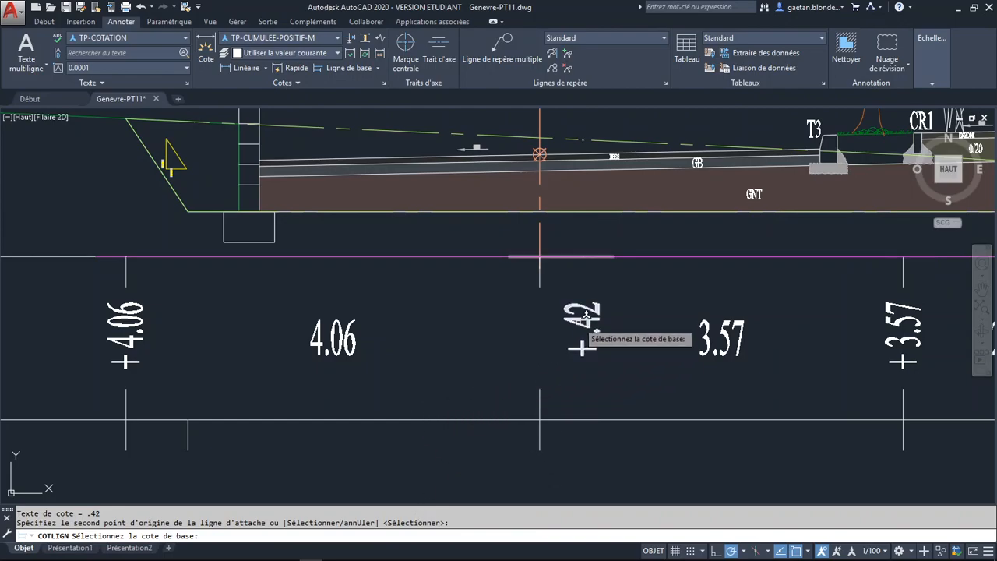
left_click(580, 339)
key("Escape")
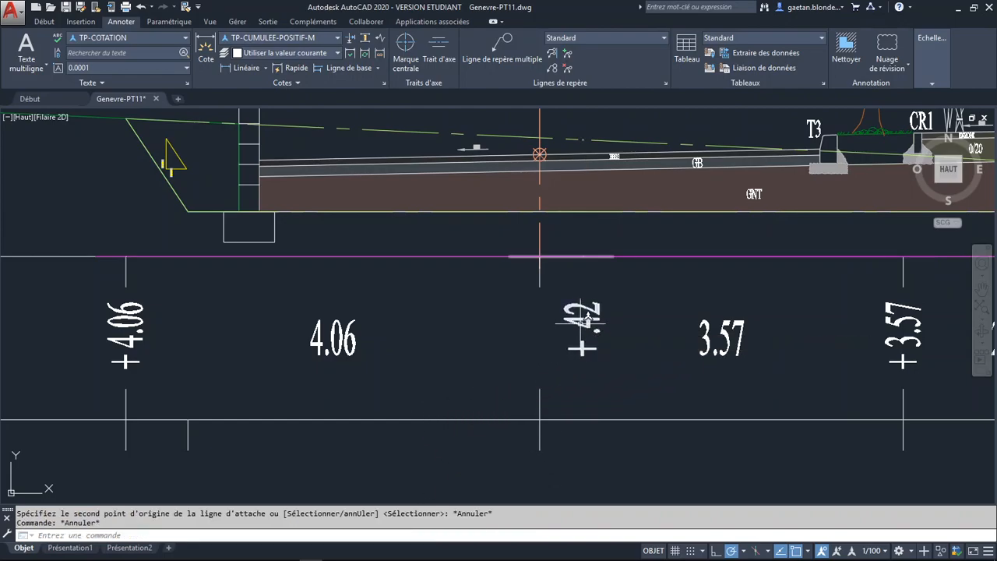
Replace the text of the short cumulative dimension beside the road axis with ±0.00.
double_click(583, 328)
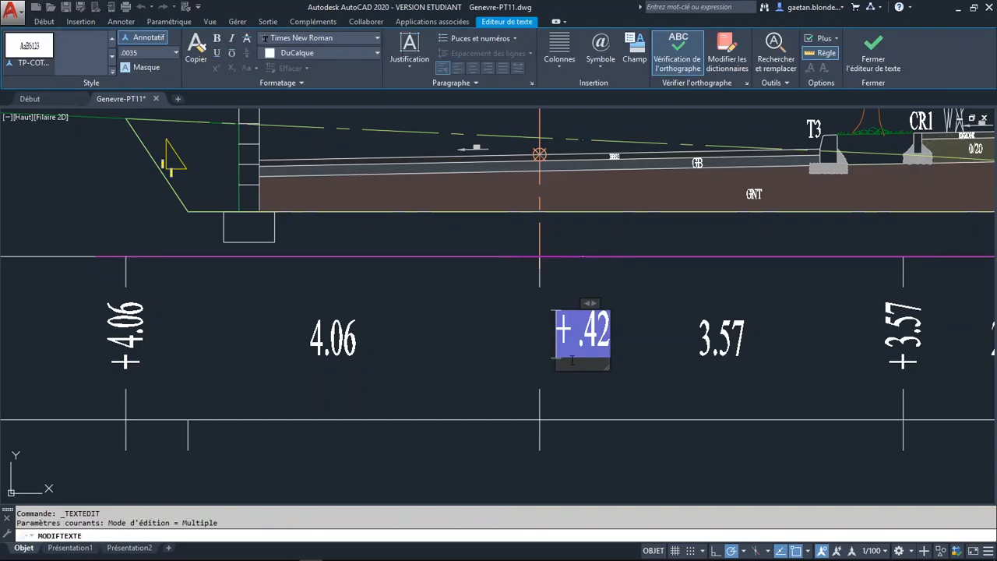
type("%%p0")
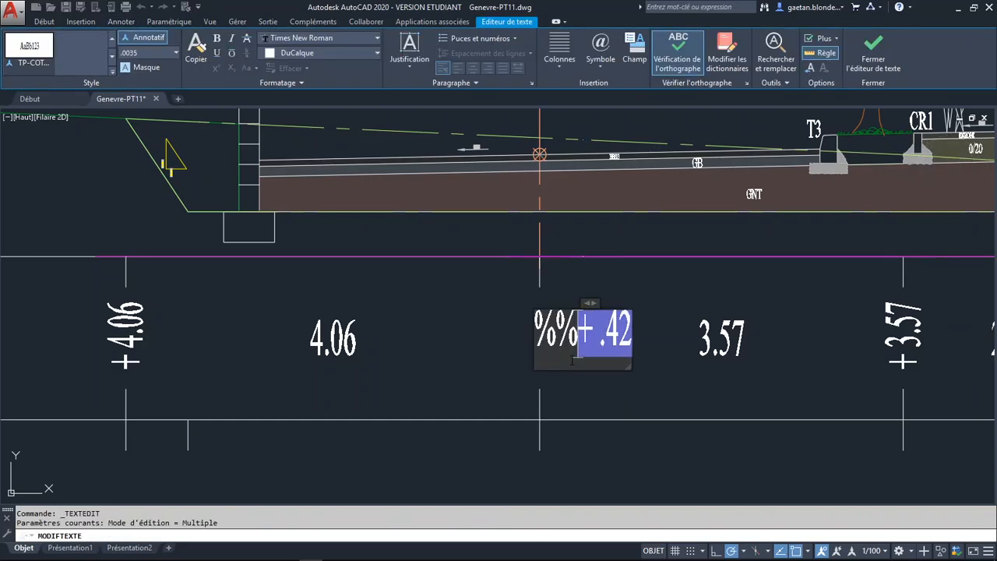
type(".00")
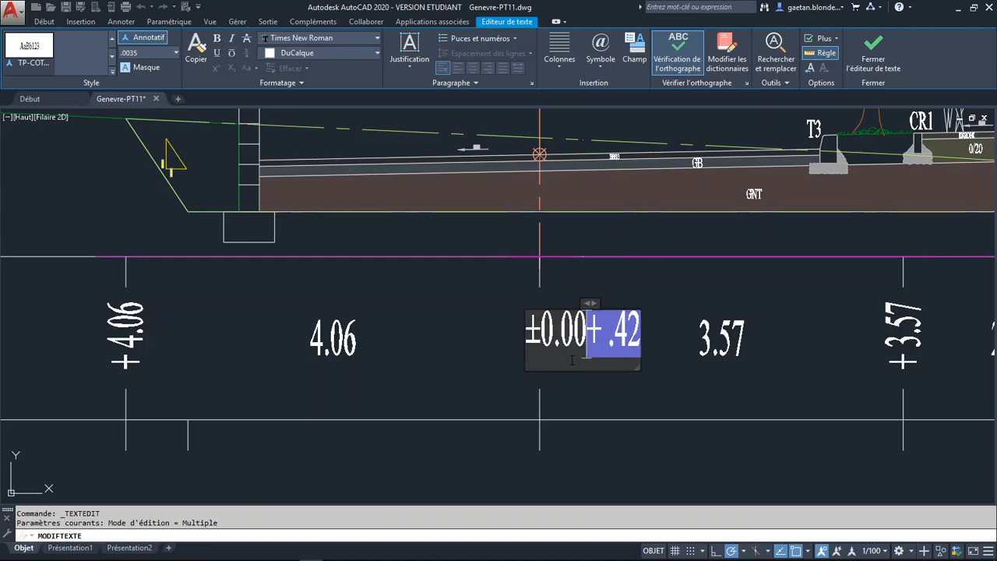
key("Delete")
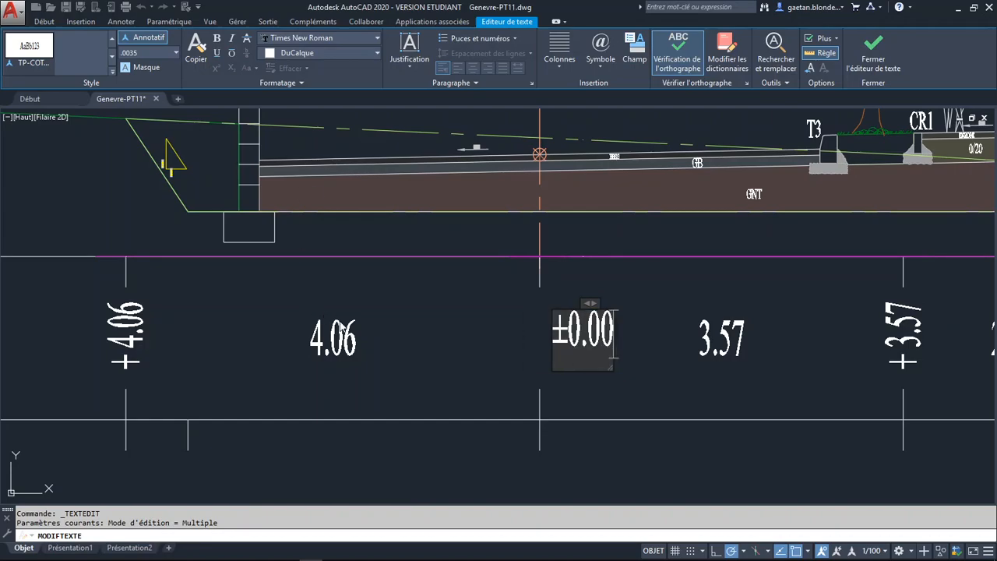
left_click(474, 338)
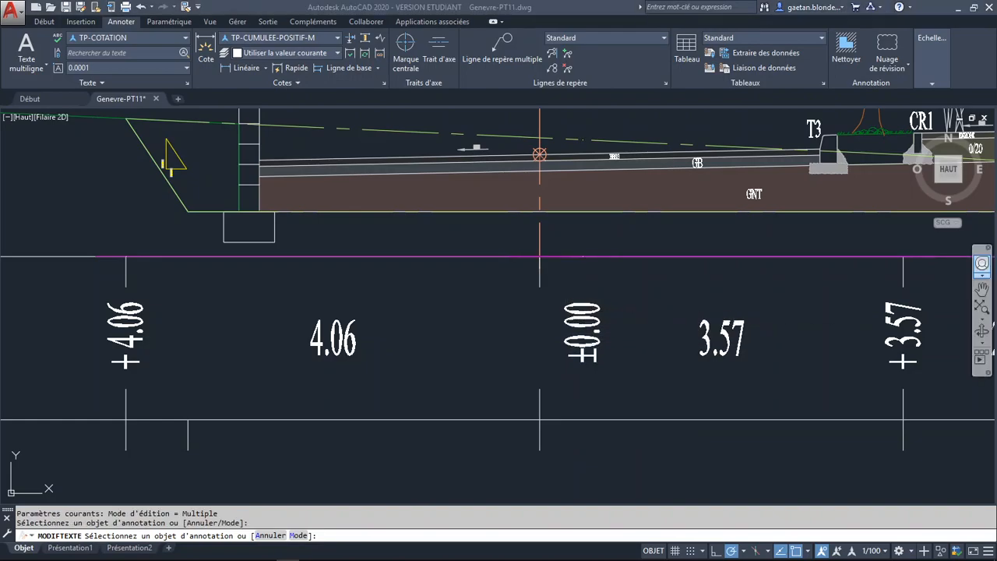
left_click(579, 301)
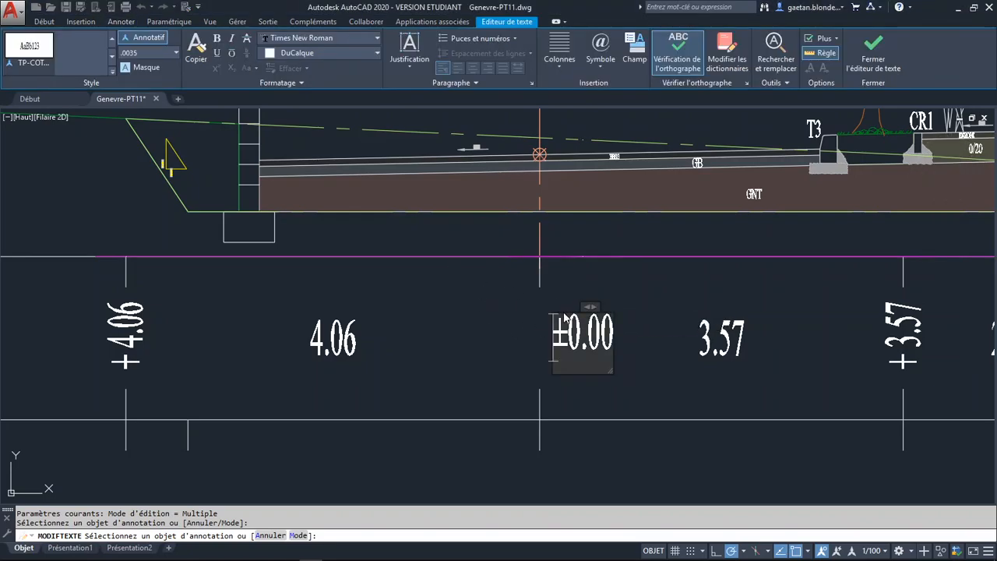
left_click(533, 263)
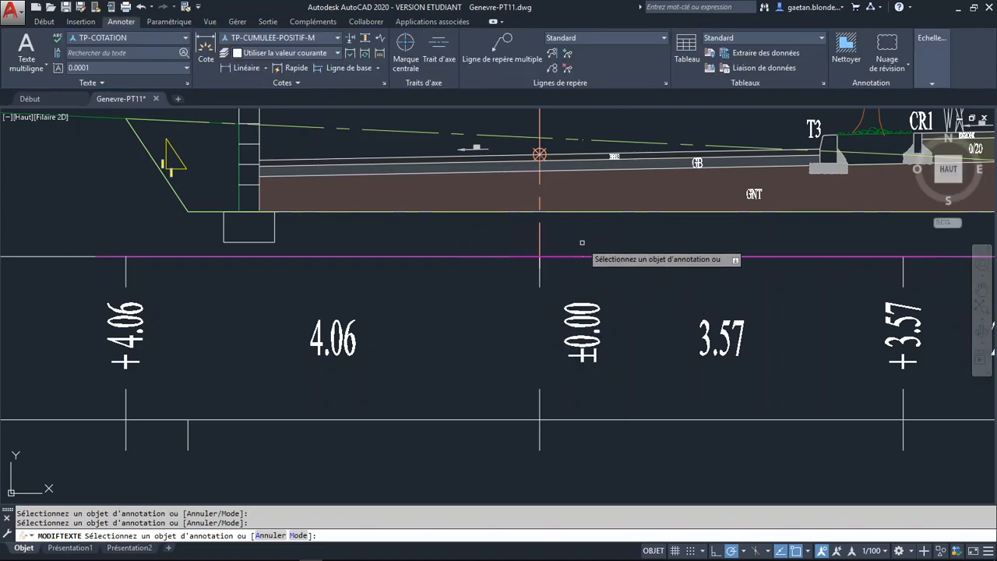
key("Escape")
Stretch the ±0.00 dimension's second origin point onto the road axis point.
left_click(634, 381)
left_click(576, 329)
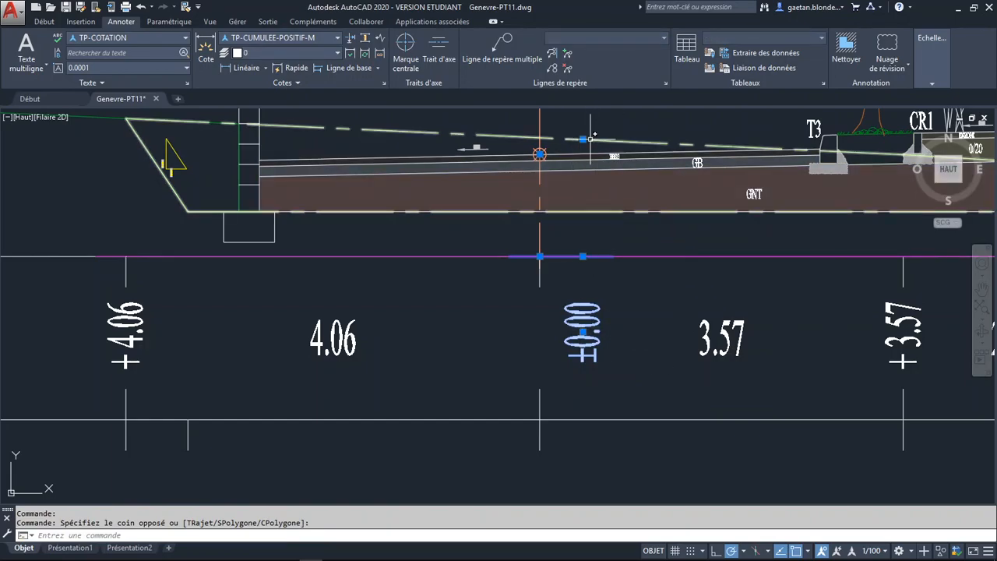
left_click(584, 138)
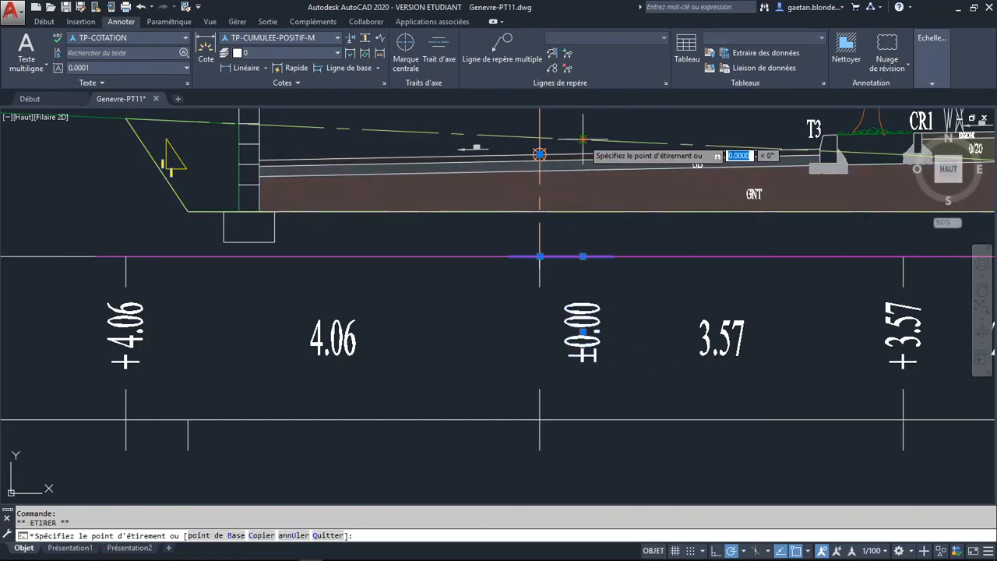
left_click(540, 154)
key("Escape")
key("Escape")
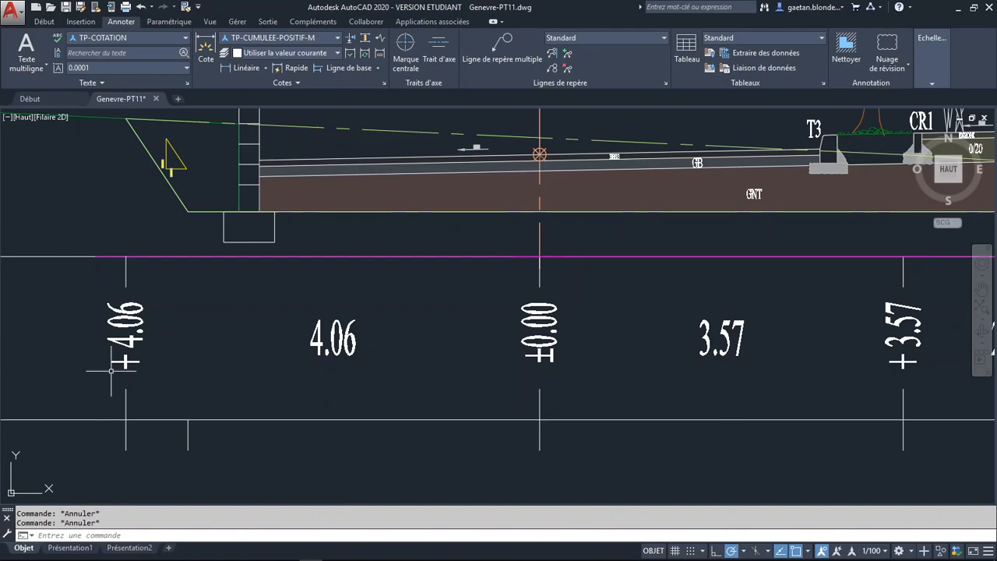
Create the annotative dimension style TP-CUMULEE-NEGATIF-M based on TP-CUMULEE-POSITIF-M.
left_click(384, 83)
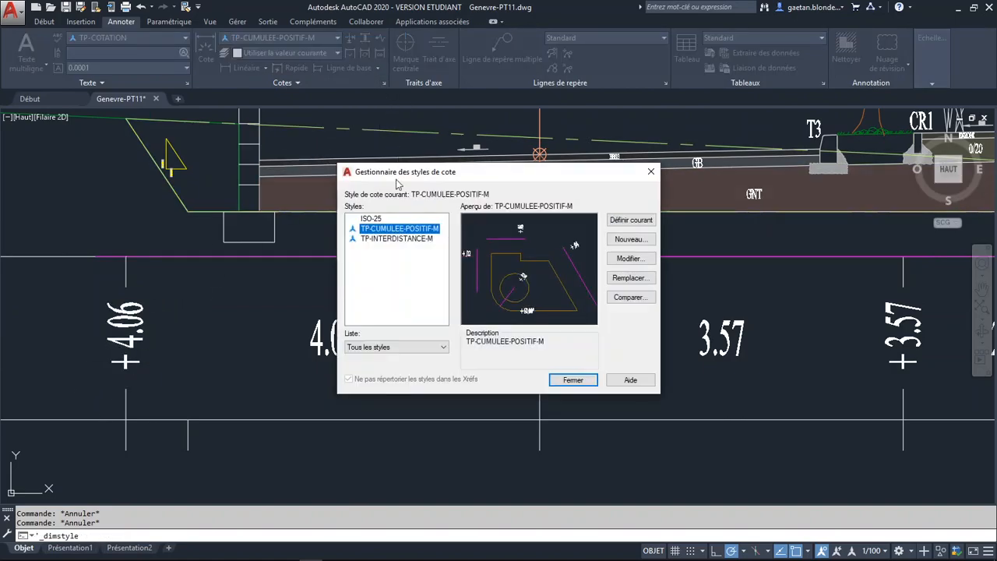
left_click(631, 239)
left_click_drag(138, 207, 107, 207)
key("BackSpace")
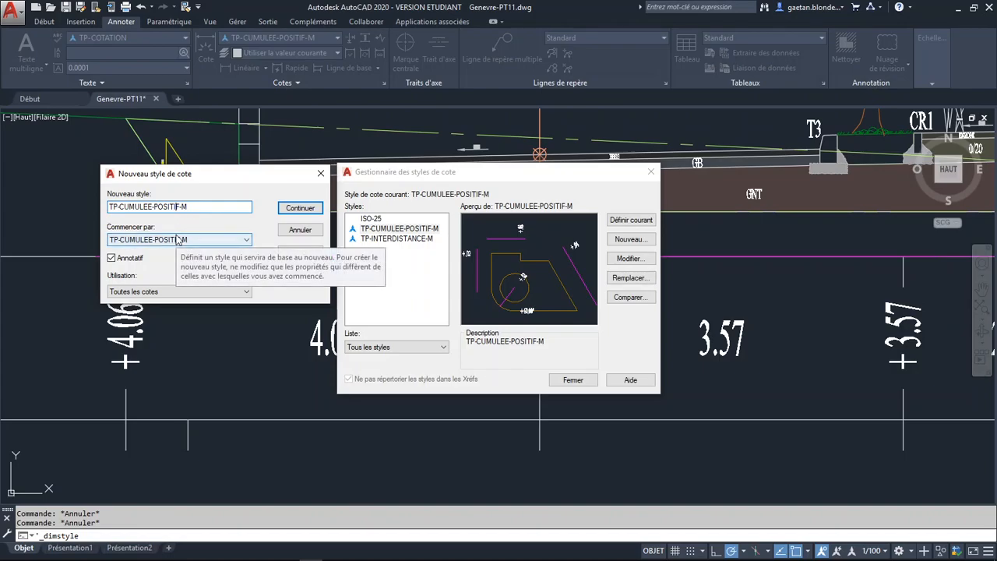
key("Delete")
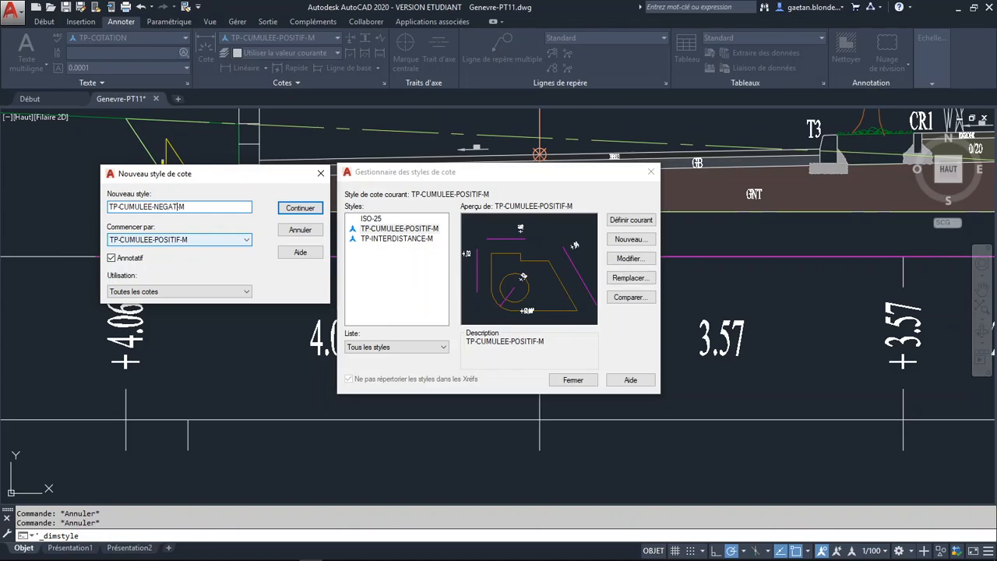
left_click(300, 209)
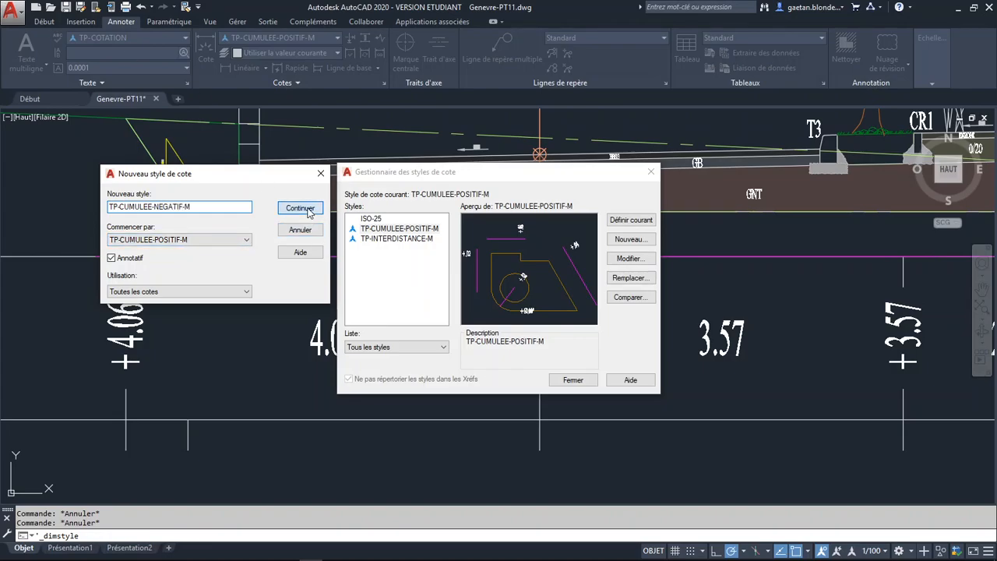
Set the primary units prefix of TP-CUMULEE-NEGATIF-M to a minus sign, and close the style manager.
left_click(696, 256)
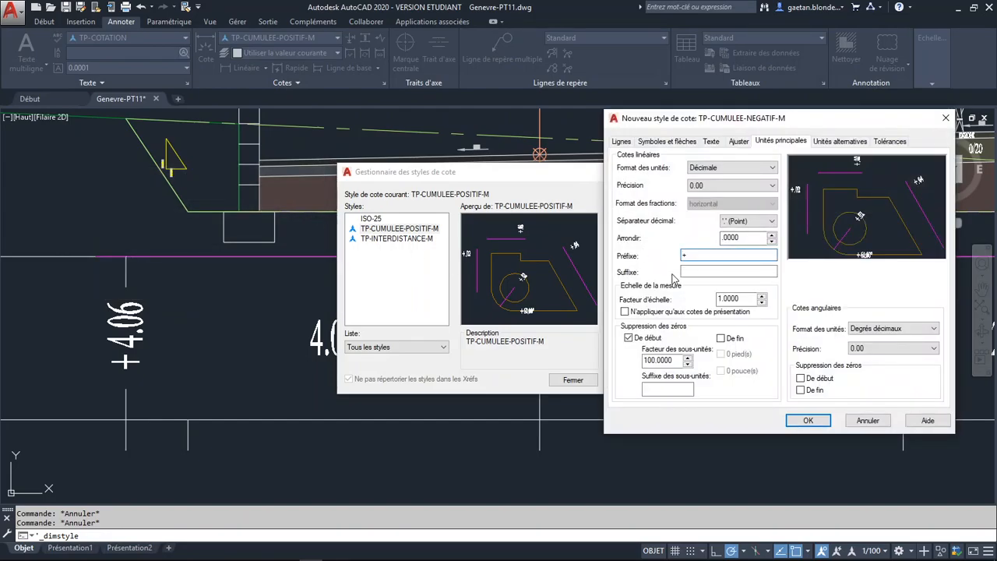
left_click(808, 420)
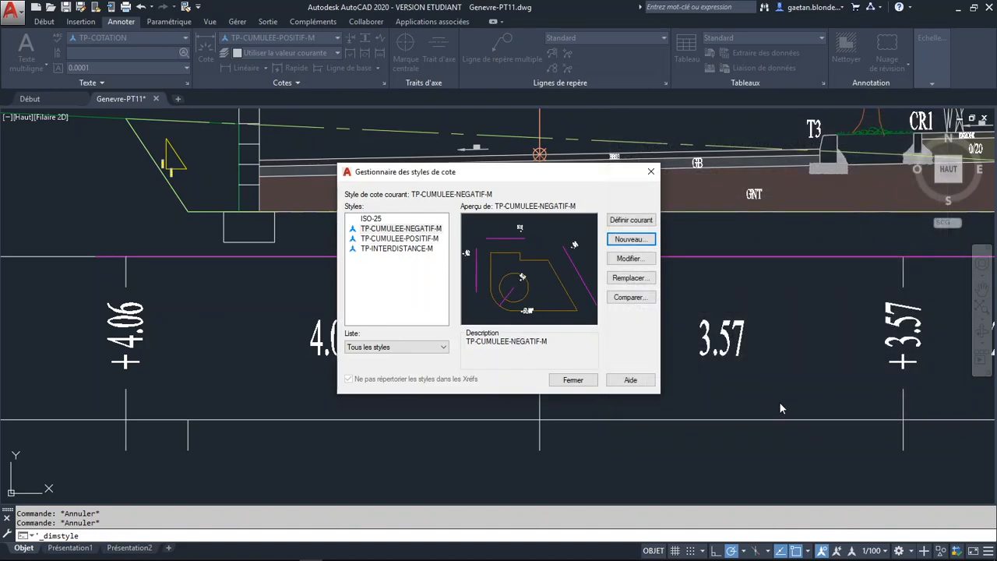
left_click(572, 380)
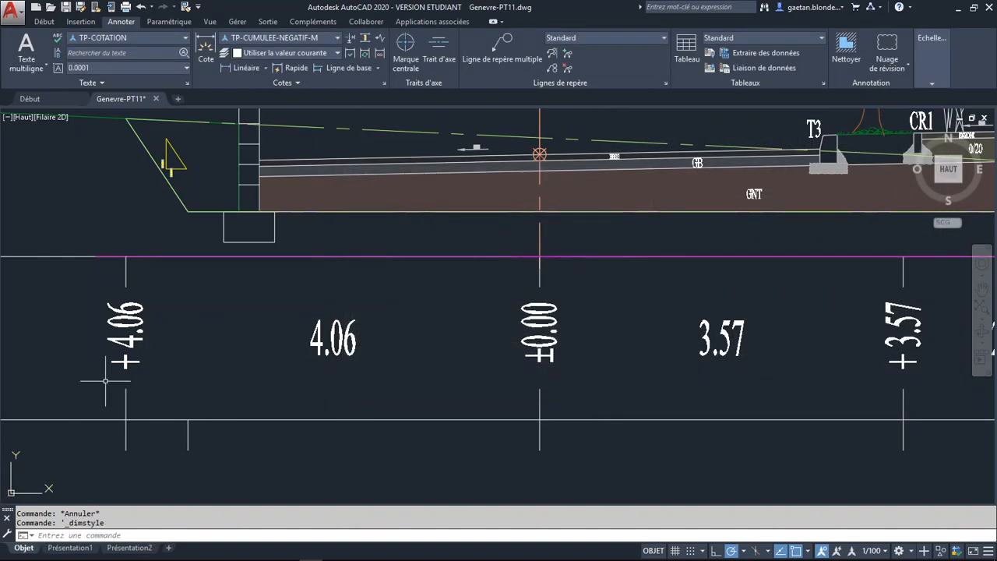
Apply the TP-CUMULEE-NEGATIF-M style to the dimensions between the left excavation slope's upper edge and the road axis.
left_click(139, 367)
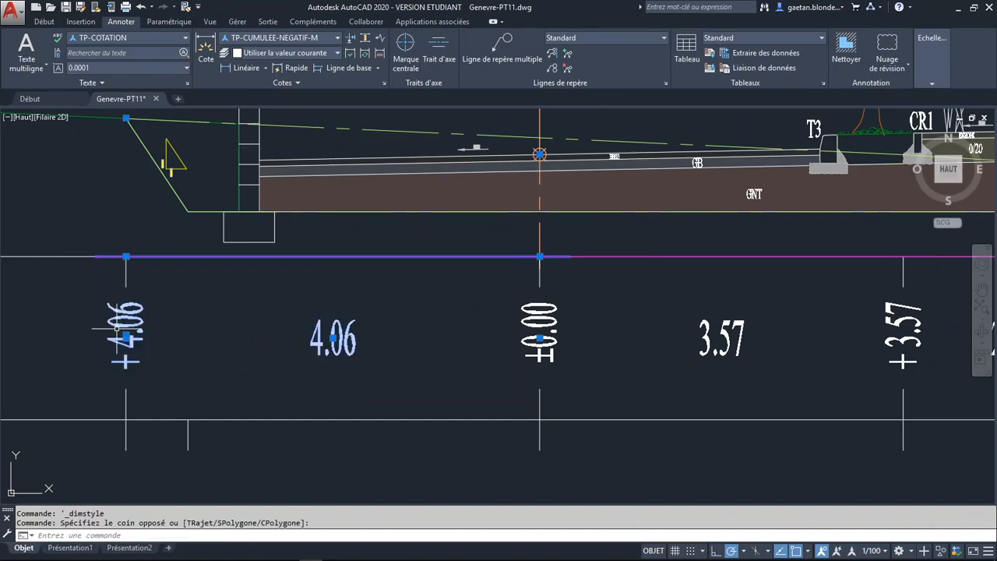
left_click(296, 44)
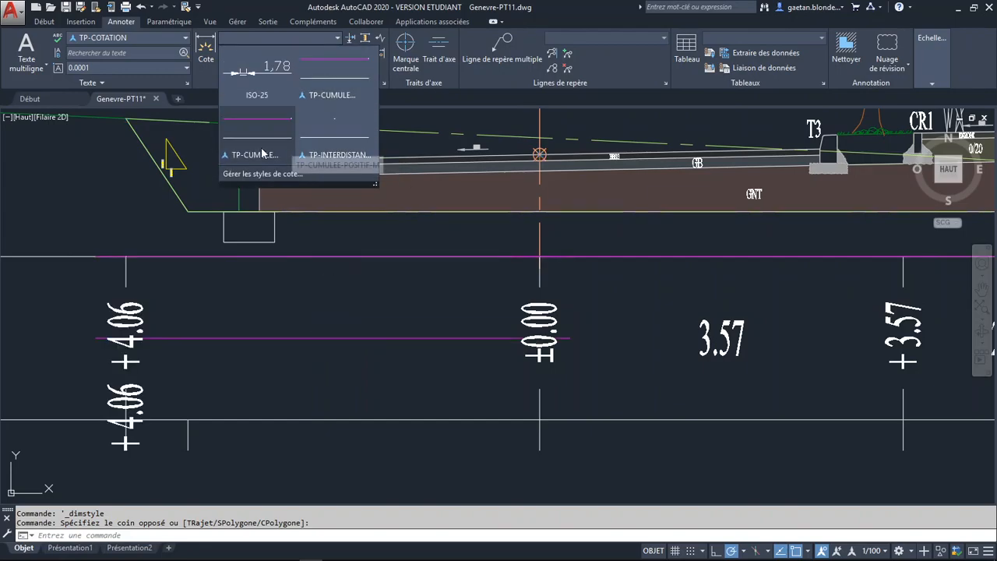
left_click(310, 86)
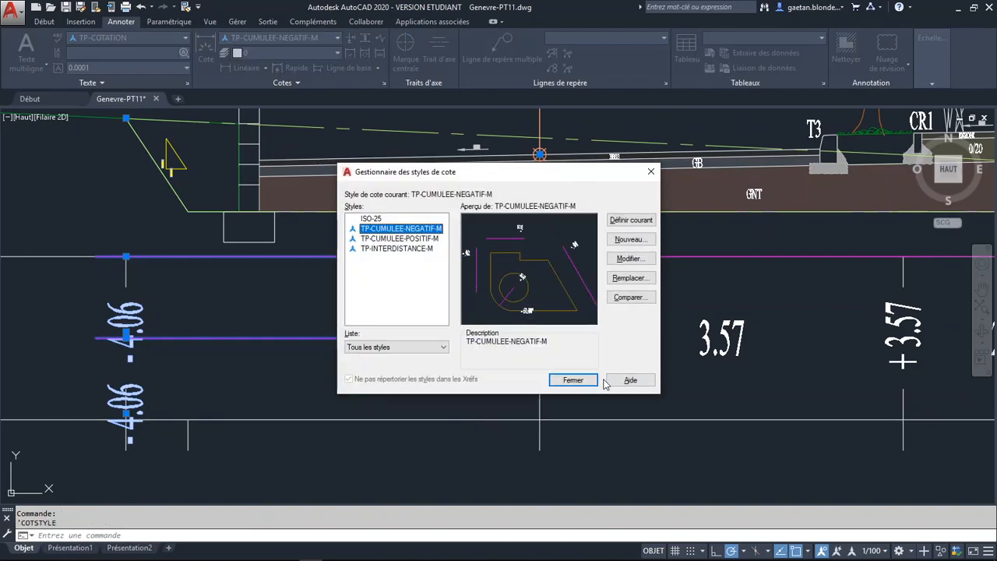
left_click(572, 379)
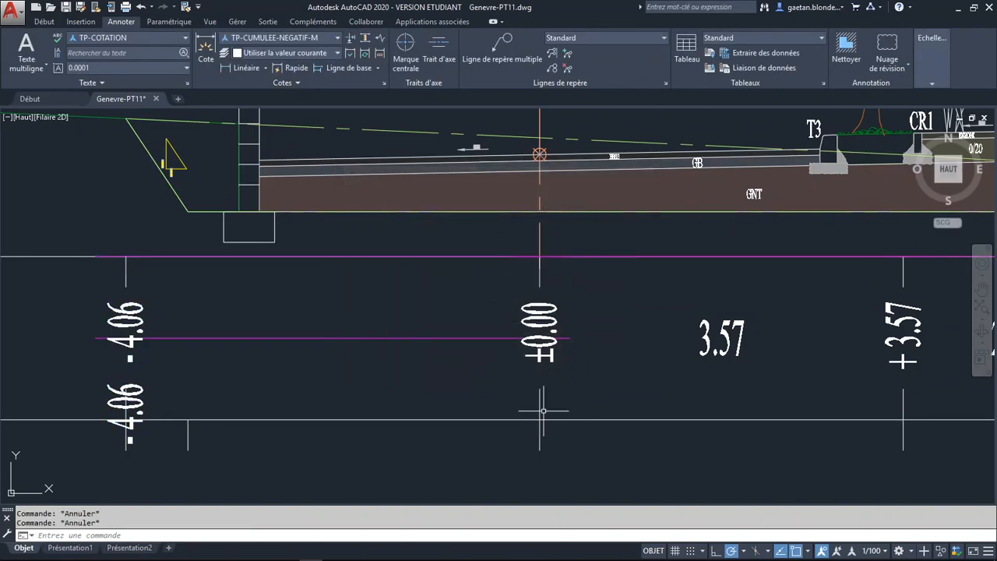
Delete the duplicate -4.06 dimension whose text overlaps the lower line of the TN Distances row.
left_click(145, 395)
key("Delete")
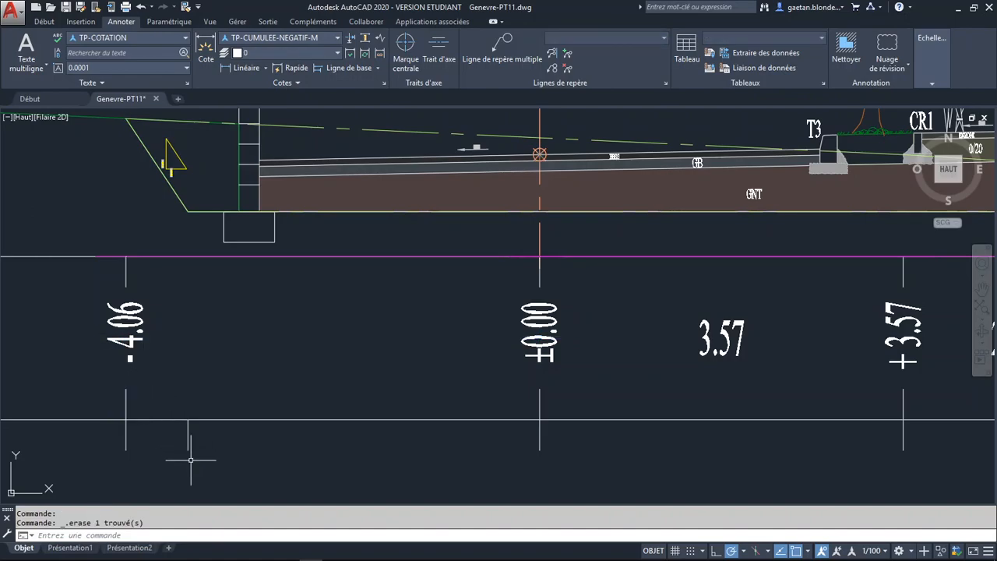
key("Escape")
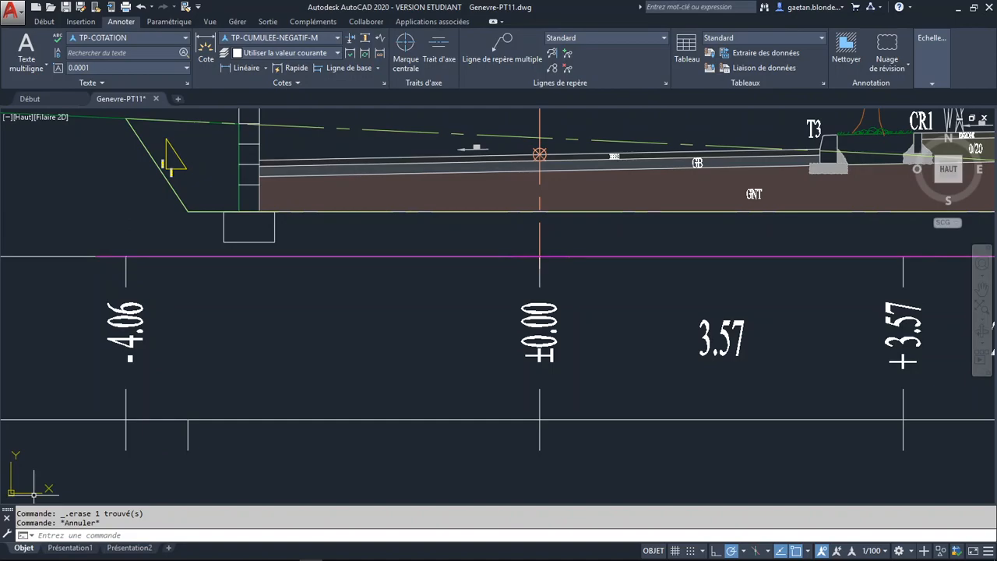
Look over the whole cross-section table and check the upper line of the TN Distances row.
scroll(427, 273, "down", 3)
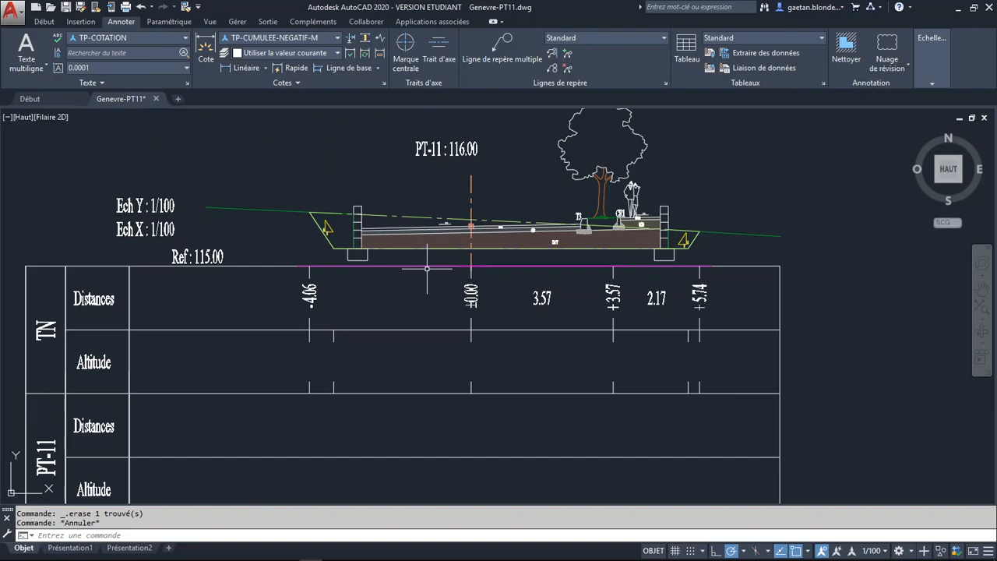
scroll(427, 269, "down", 12)
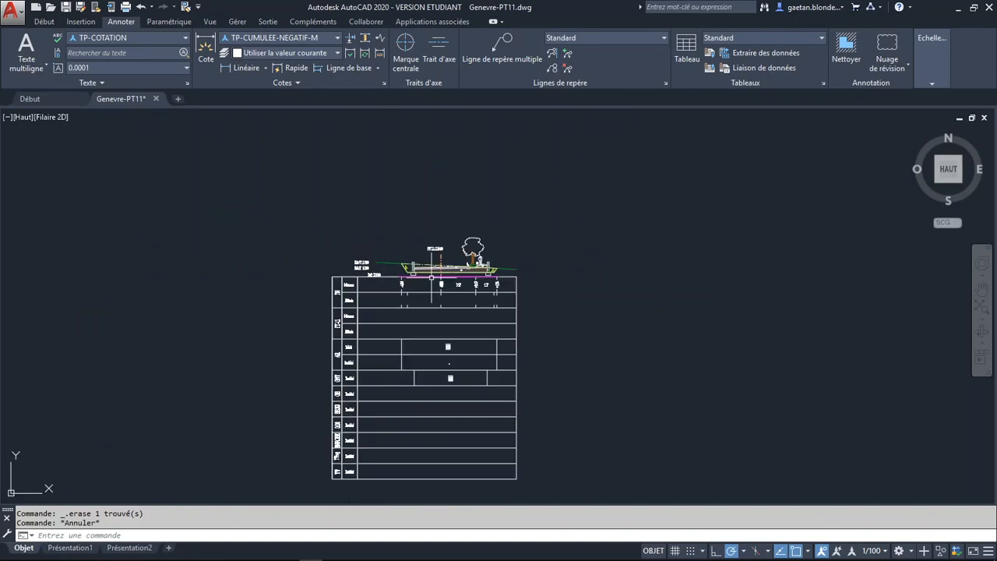
middle_click_drag(517, 278, 498, 251)
middle_click_drag(447, 286, 444, 409)
scroll(487, 351, "up", 6)
scroll(486, 374, "up", 8)
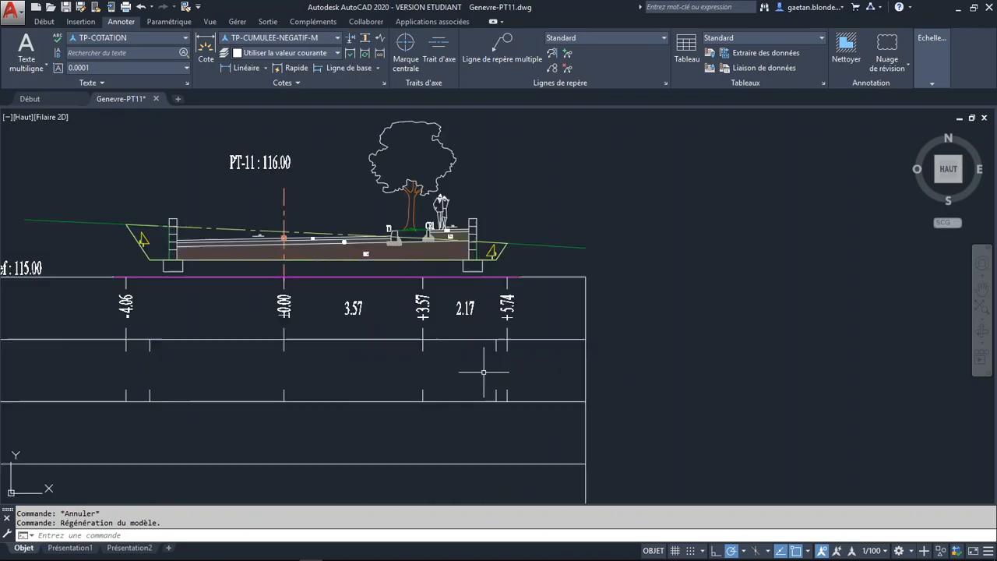
left_click(569, 278)
middle_click_drag(222, 313, 412, 294)
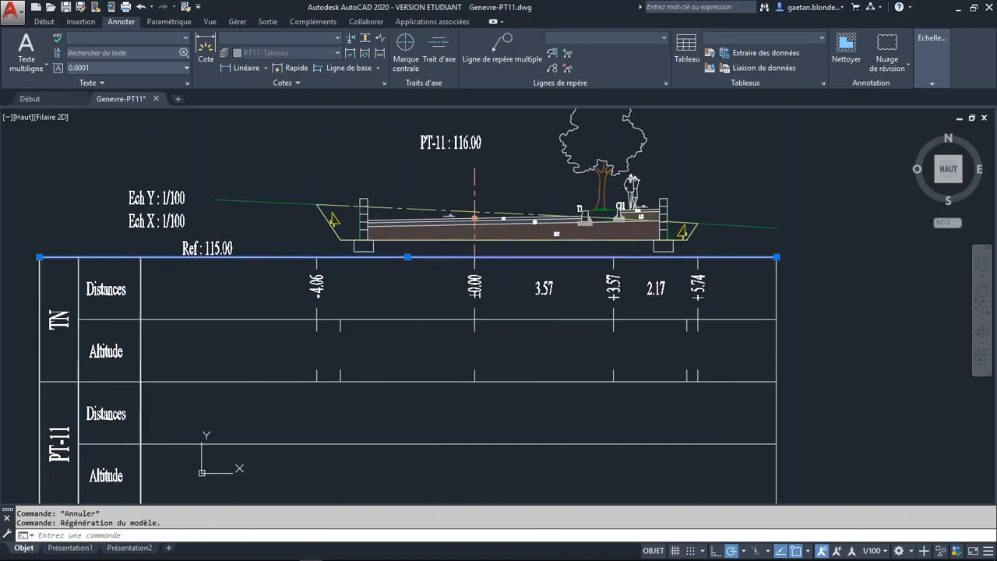
key("Escape")
key("Escape")
type("dc")
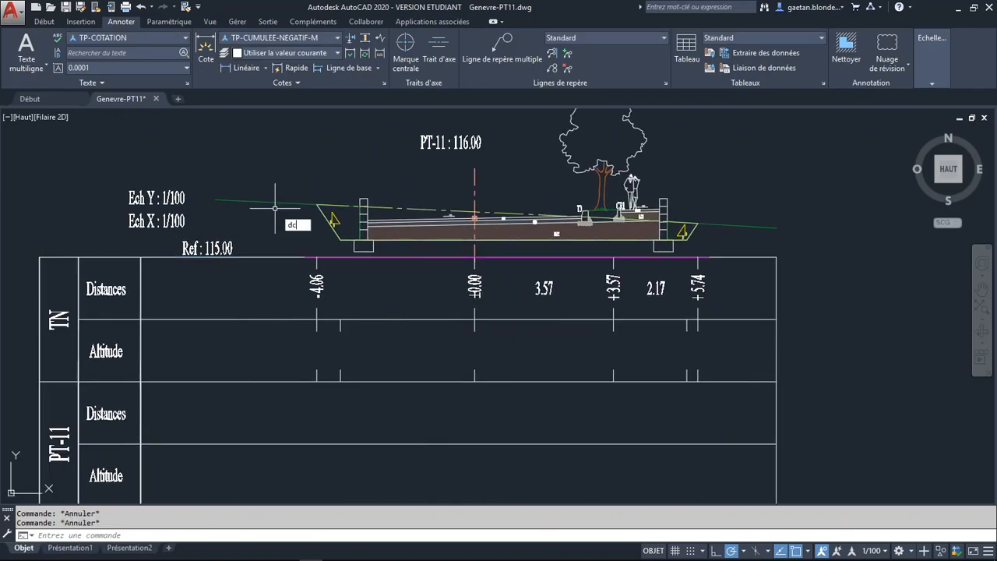
key("Return")
type("115")
key("Return")
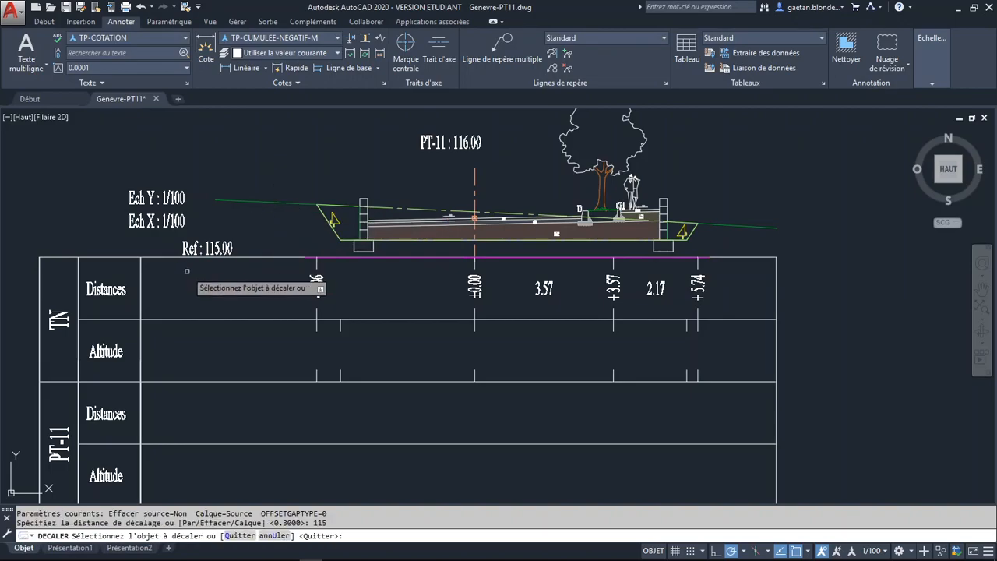
left_click(217, 257)
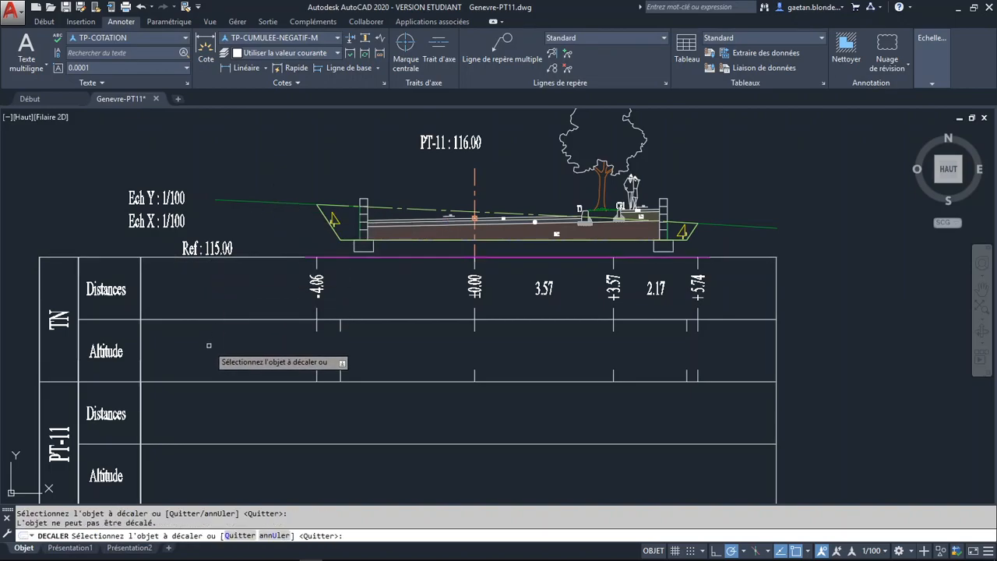
scroll(220, 354, "down", 5)
scroll(370, 253, "down", 4)
middle_click_drag(368, 263, 361, 324)
scroll(377, 314, "up", 6)
scroll(348, 266, "up", 5)
middle_click_drag(309, 222, 513, 384)
scroll(526, 308, "down", 4)
scroll(505, 353, "up", 3)
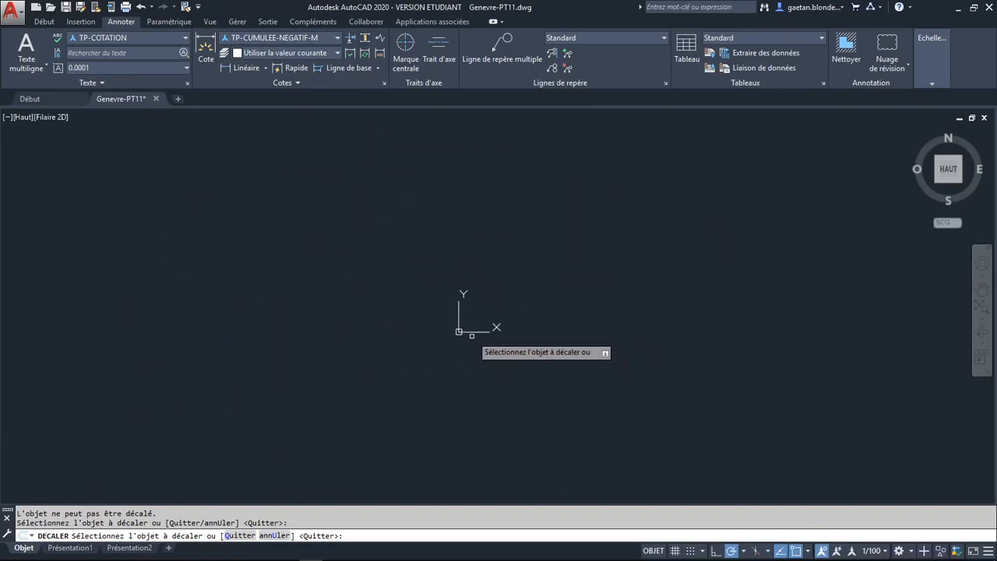
key("Escape")
scroll(178, 138, "down", 5)
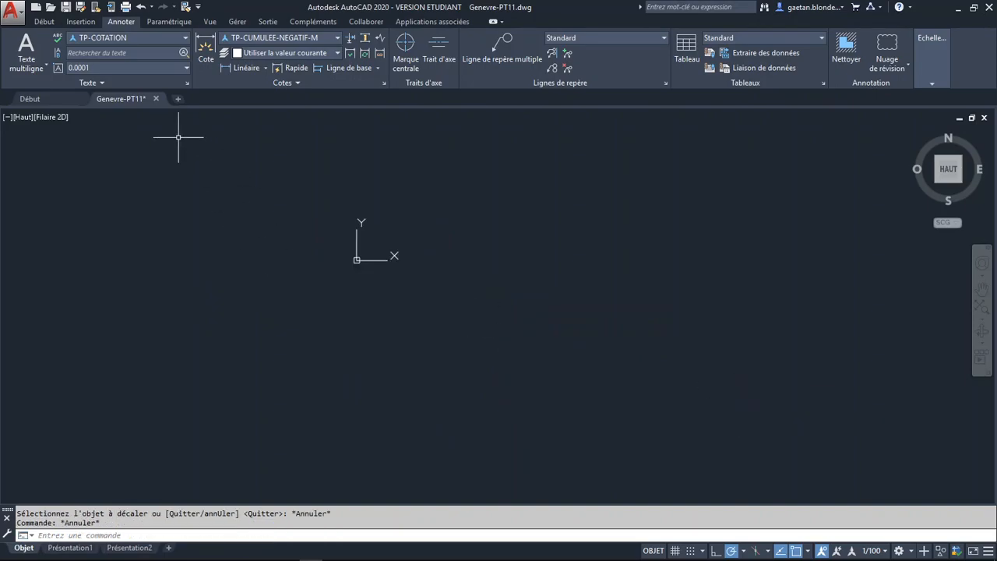
middle_click_drag(301, 232, 412, 445)
scroll(413, 210, "up", 10)
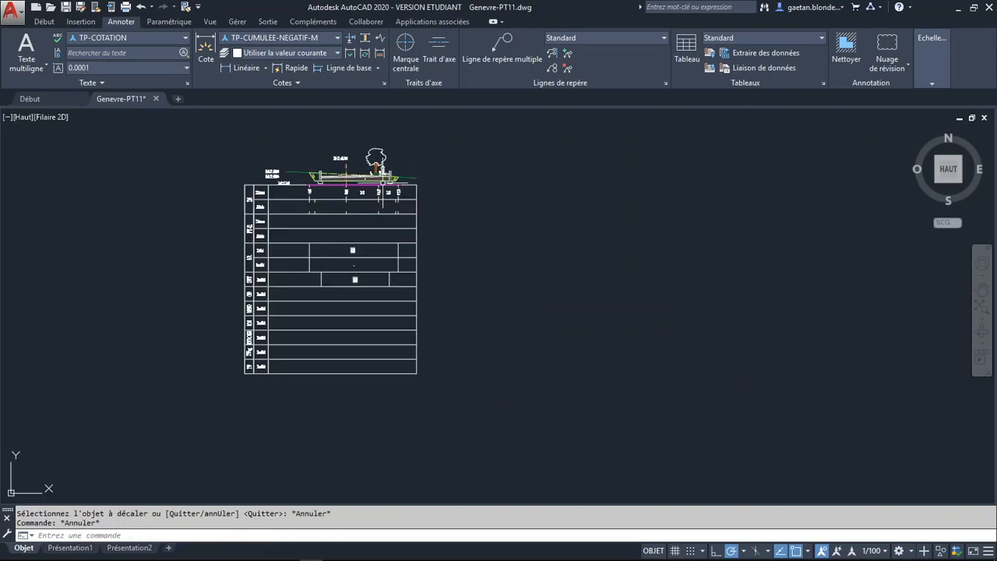
key("Escape")
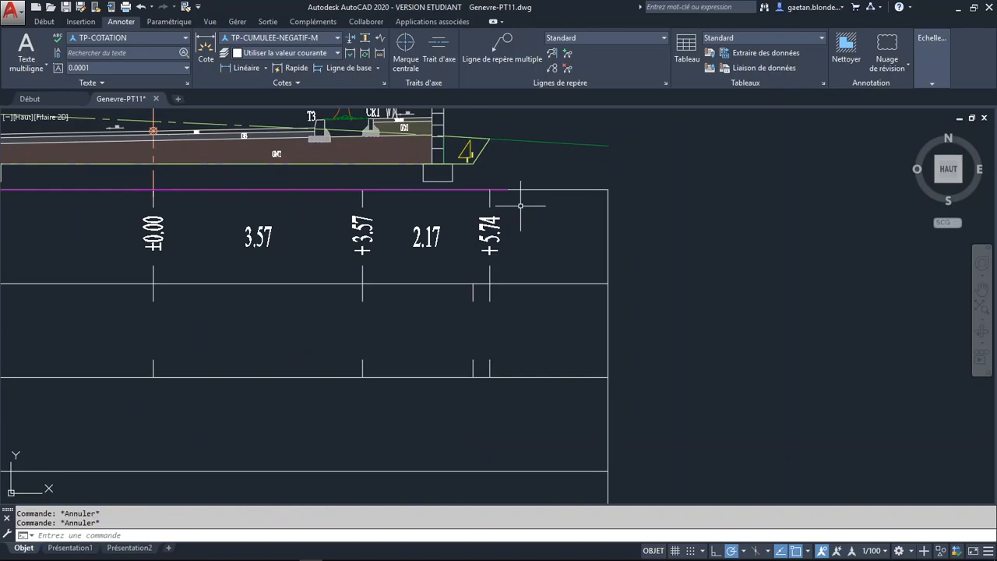
Offset the upper line of the TN Distances row downward by 115.
type("dec")
key("Return")
type("115")
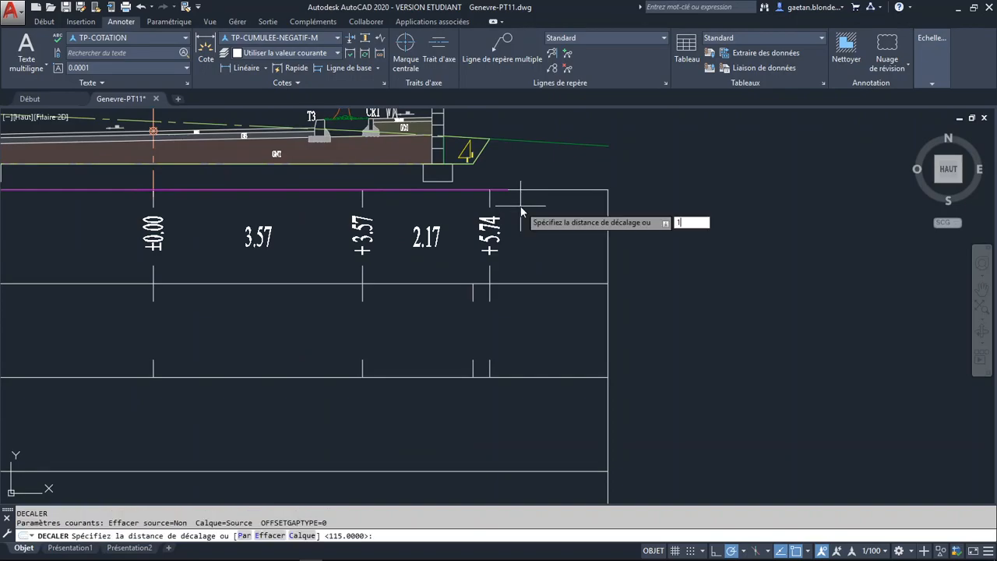
key("Return")
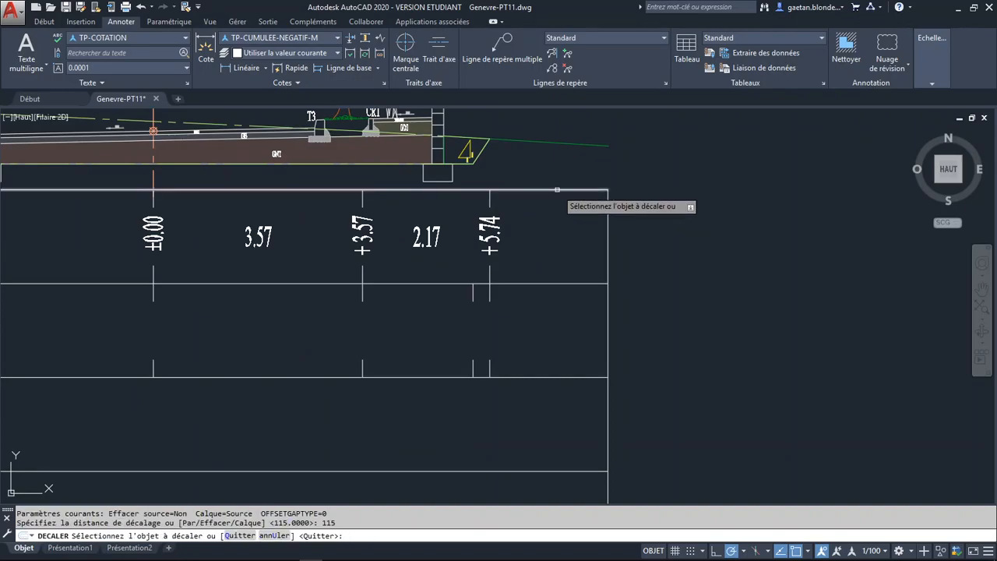
left_click(557, 189)
left_click(525, 392)
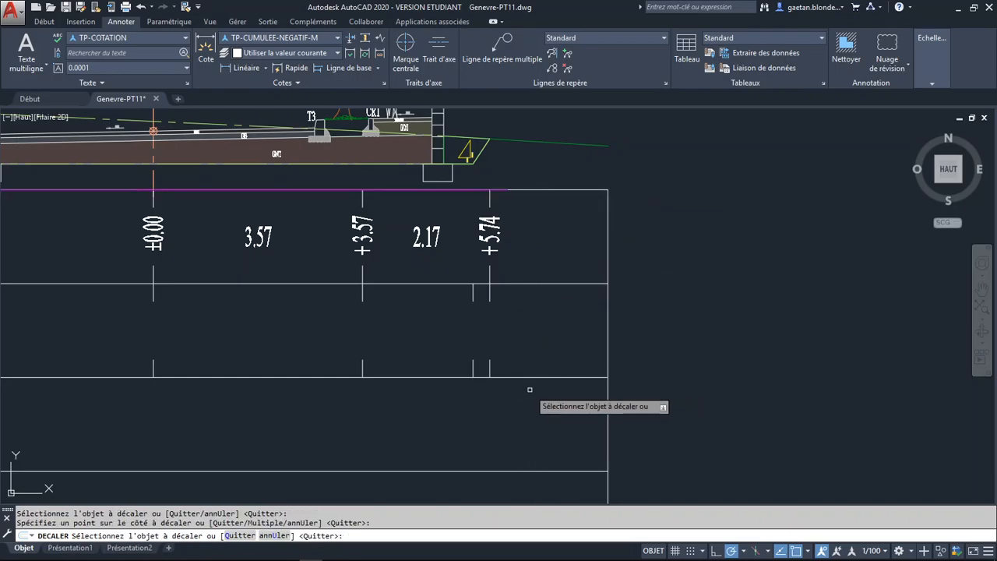
scroll(518, 452, "down", 10)
middle_click_drag(514, 470, 590, 162)
scroll(530, 350, "down", 4)
scroll(531, 382, "down", 2)
middle_click_drag(532, 396, 513, 234)
key("Return")
Change the colour of the offset reference line below the table to green (Vert).
left_click(533, 382)
left_click(473, 349)
scroll(535, 350, "up", 5)
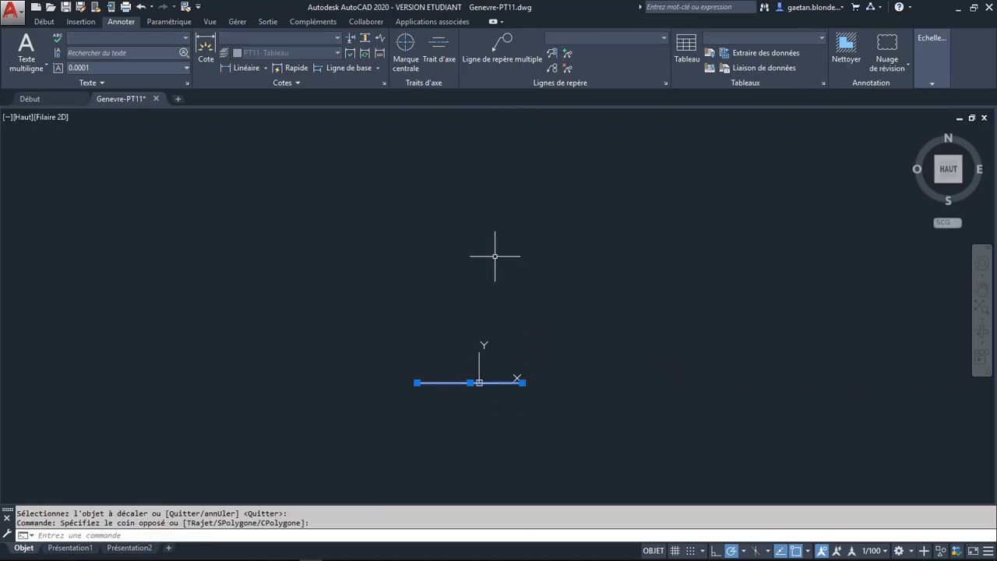
left_click(44, 21)
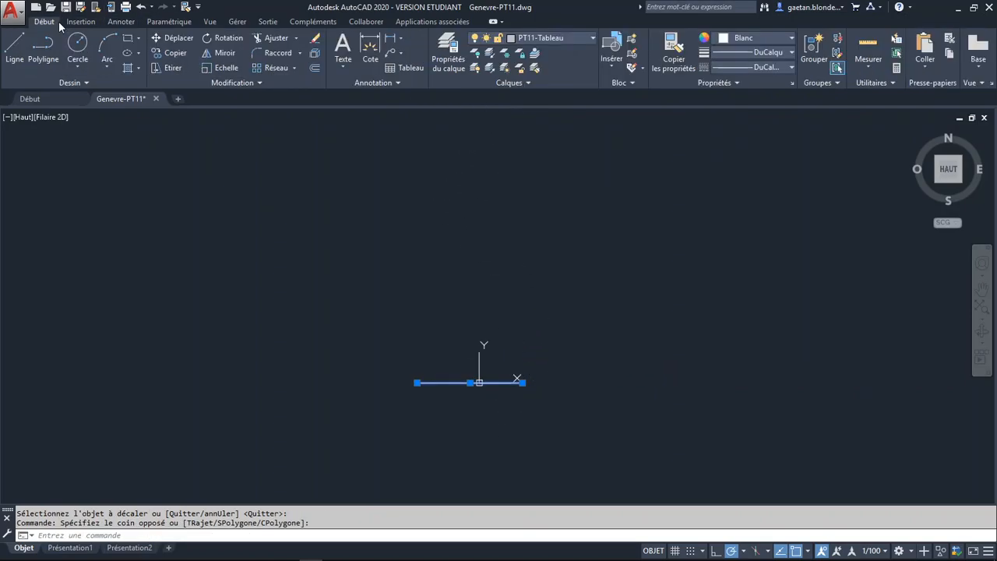
left_click(787, 39)
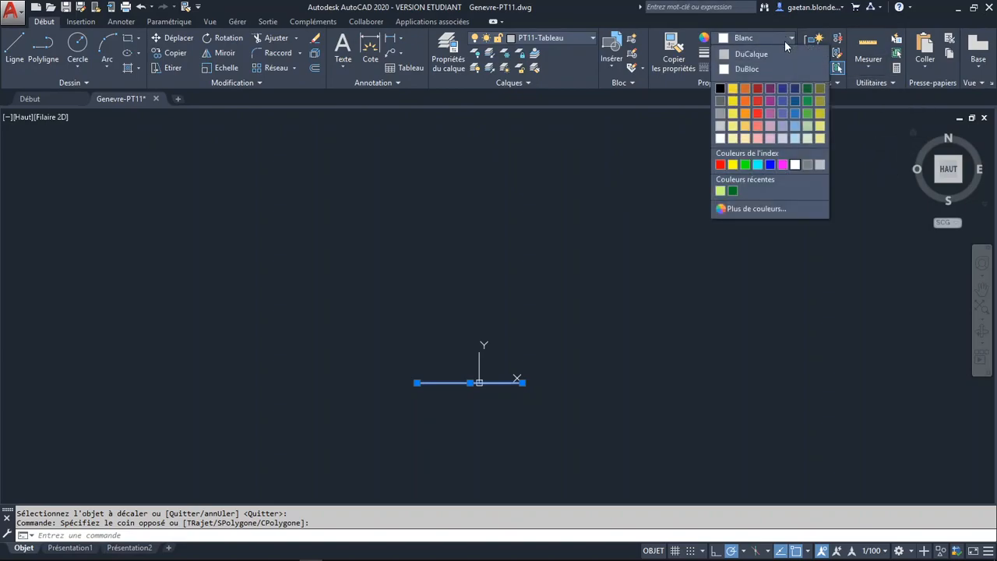
left_click(745, 164)
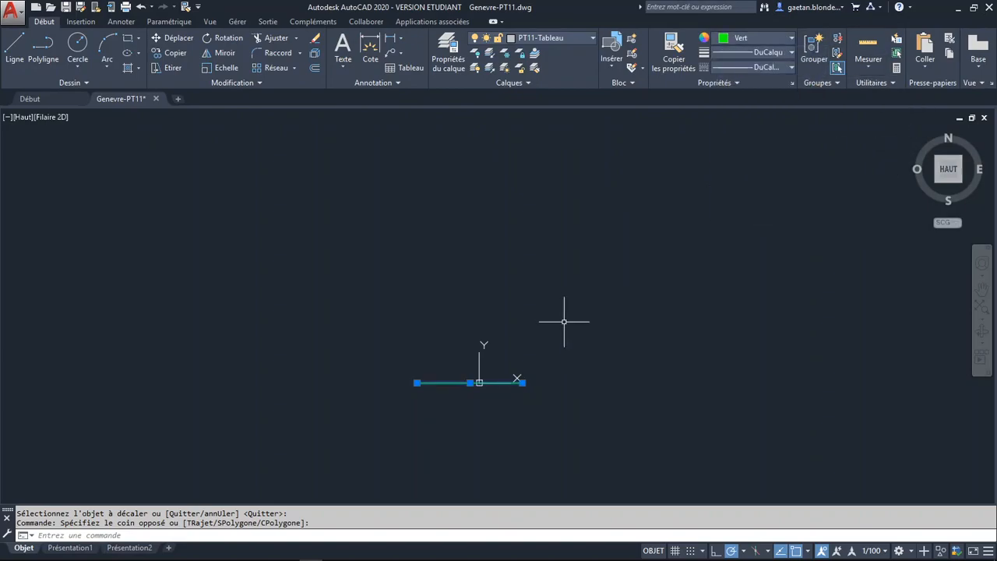
key("Escape")
key("Escape")
middle_click_drag(419, 244, 491, 256)
mouse_move(588, 452)
middle_mouse_down()
mouse_move(518, 360)
mouse_move(523, 412)
middle_mouse_up()
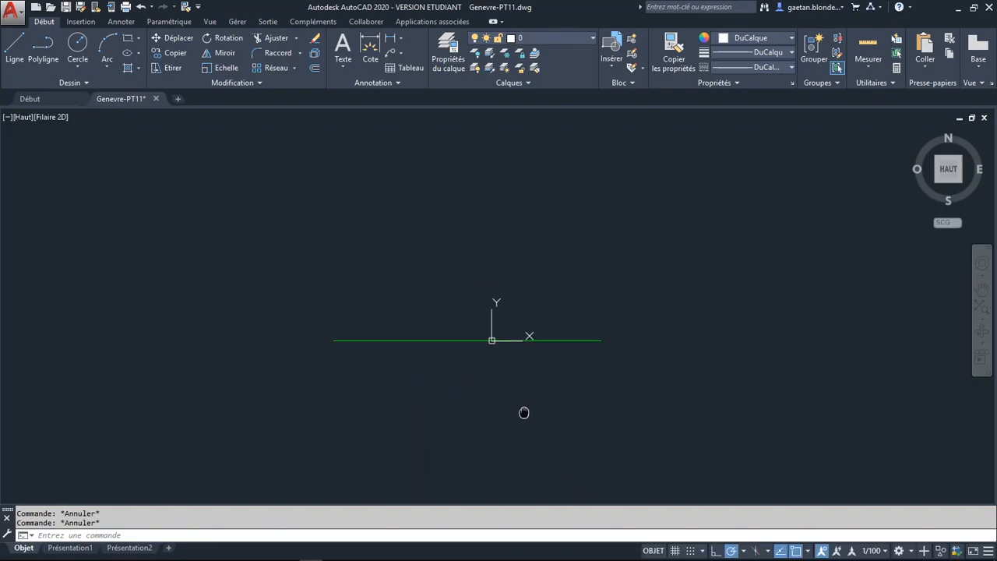
left_click(566, 340)
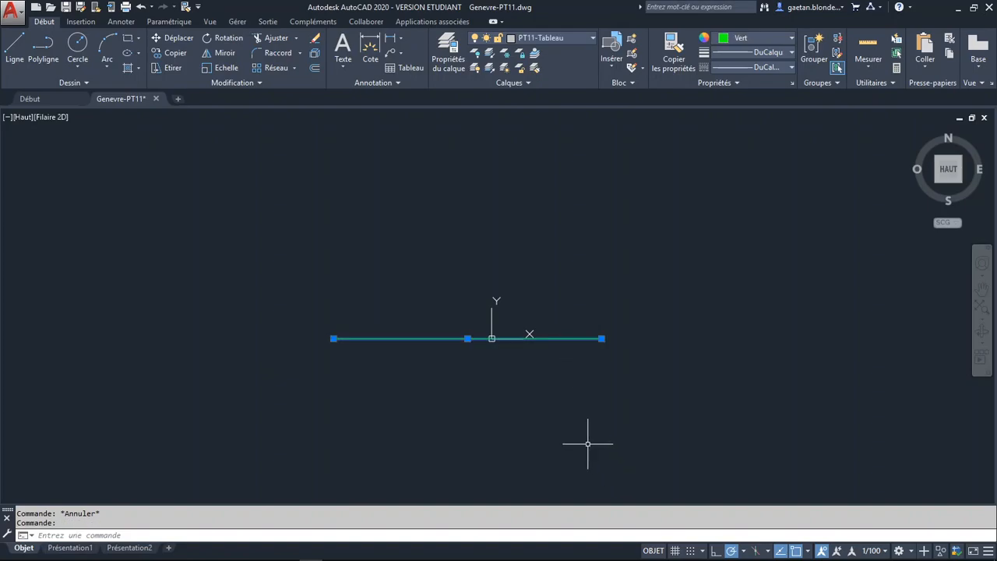
key("Escape")
Split the drawing area into two horizontal viewports, with the cross-section and its TN Distances row framed in the upper one.
scroll(520, 334, "down", 8)
middle_click_drag(524, 237, 532, 372)
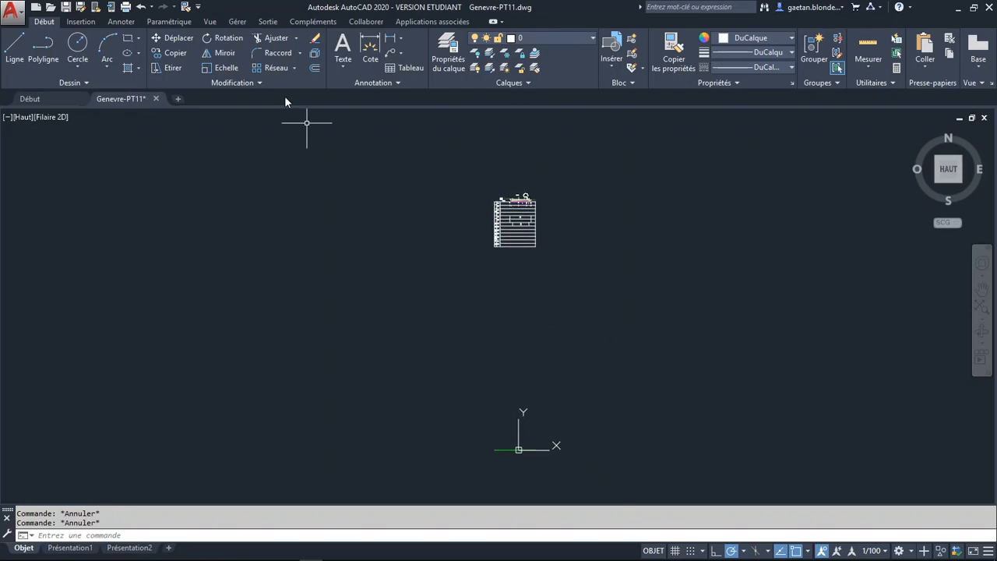
left_click(211, 22)
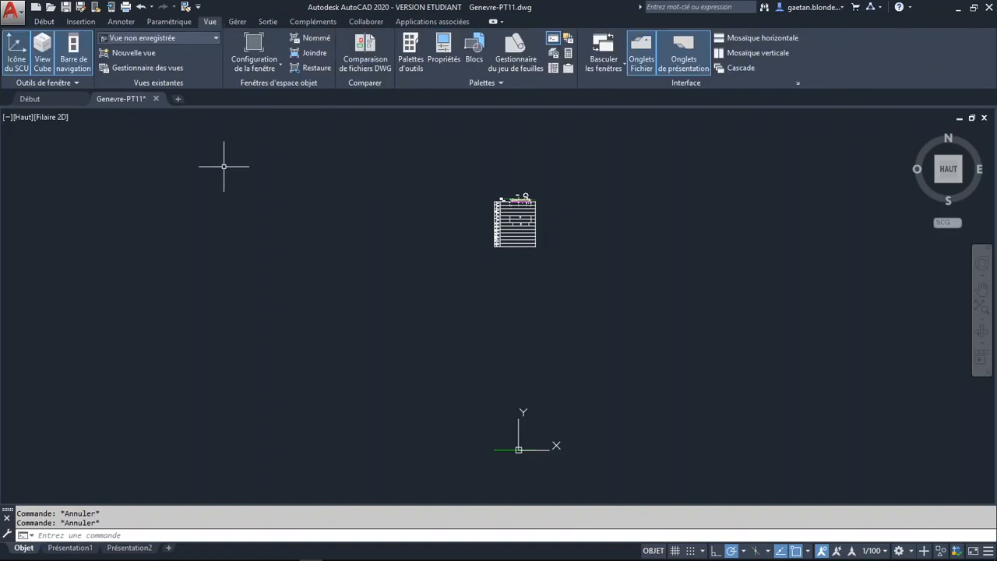
left_click(275, 69)
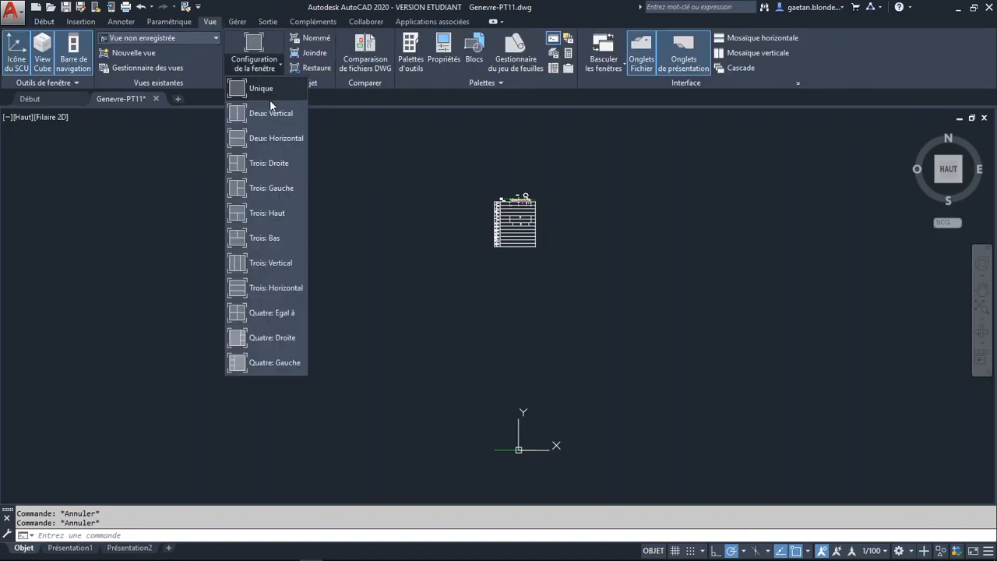
left_click(269, 138)
left_click(425, 246)
left_click(339, 195)
mouse_move(339, 194)
middle_mouse_down()
mouse_move(860, 190)
mouse_move(554, 270)
middle_mouse_up()
scroll(459, 234, "up", 5)
scroll(527, 246, "up", 6)
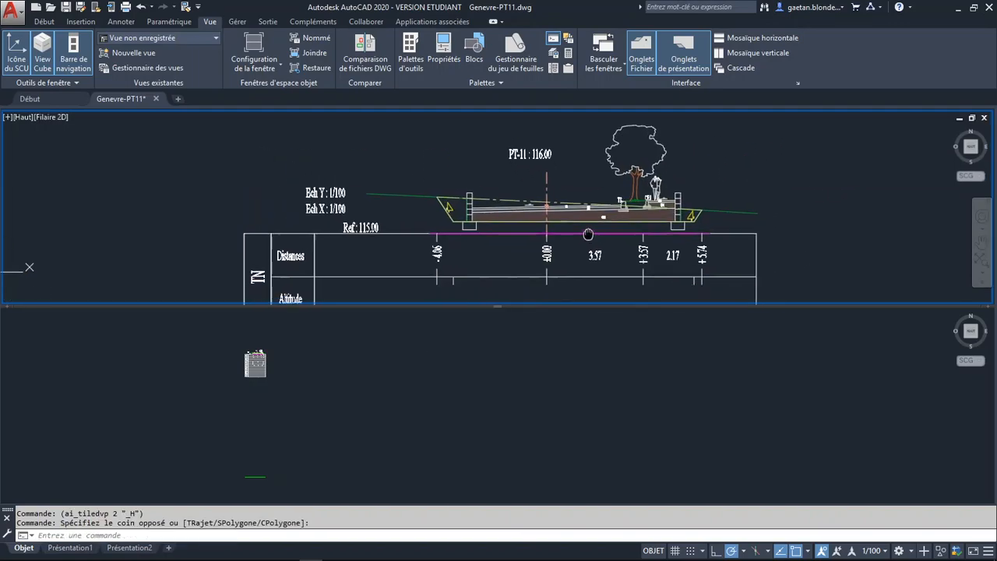
Frame the full length of the green reference line in the lower viewport.
left_click(400, 413)
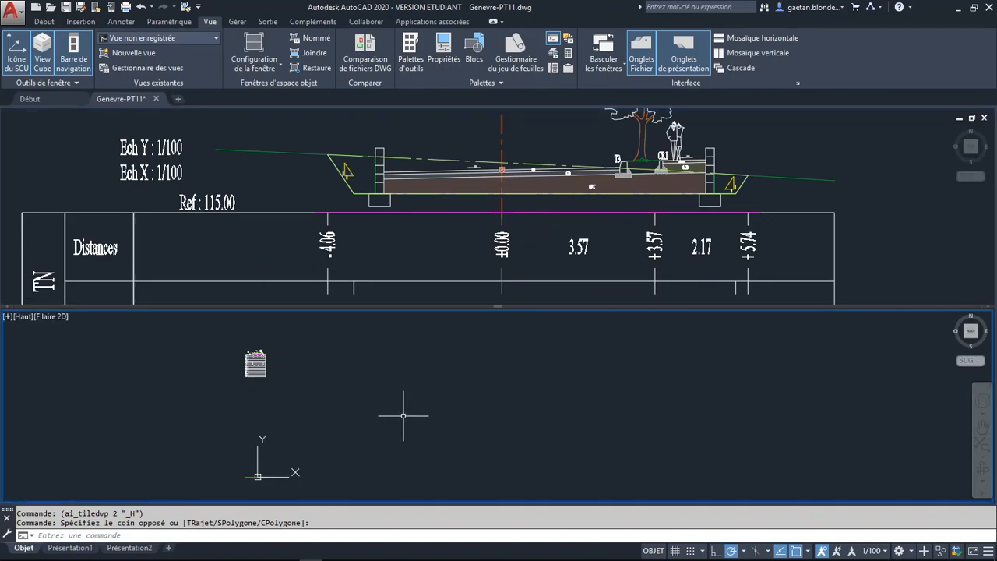
mouse_move(284, 471)
middle_mouse_down()
mouse_move(718, 441)
mouse_move(507, 433)
mouse_move(512, 444)
mouse_move(864, 379)
mouse_move(843, 312)
middle_mouse_up()
scroll(511, 441, "up", 5)
scroll(509, 437, "up", 4)
scroll(585, 425, "up", 6)
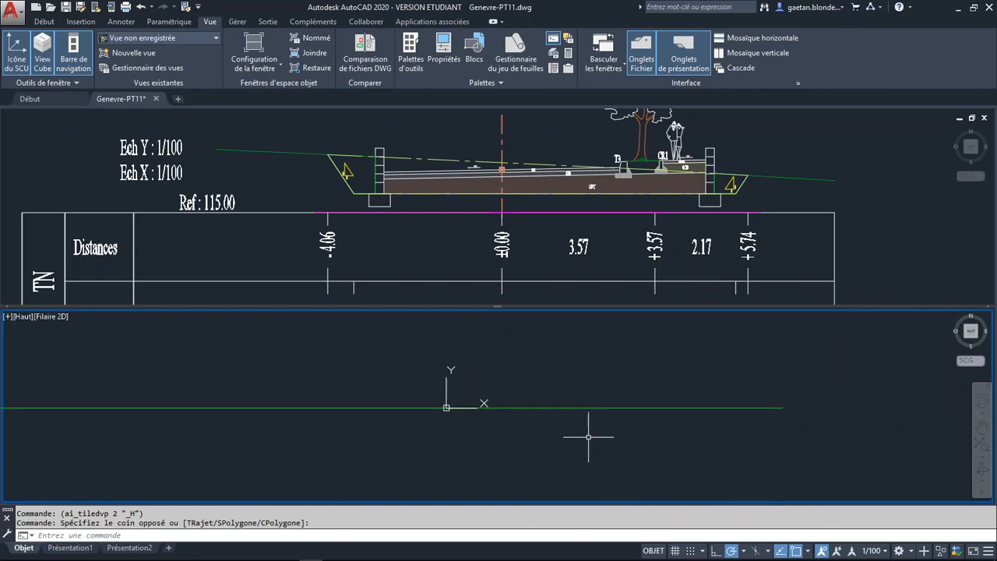
middle_click_drag(612, 463, 635, 481)
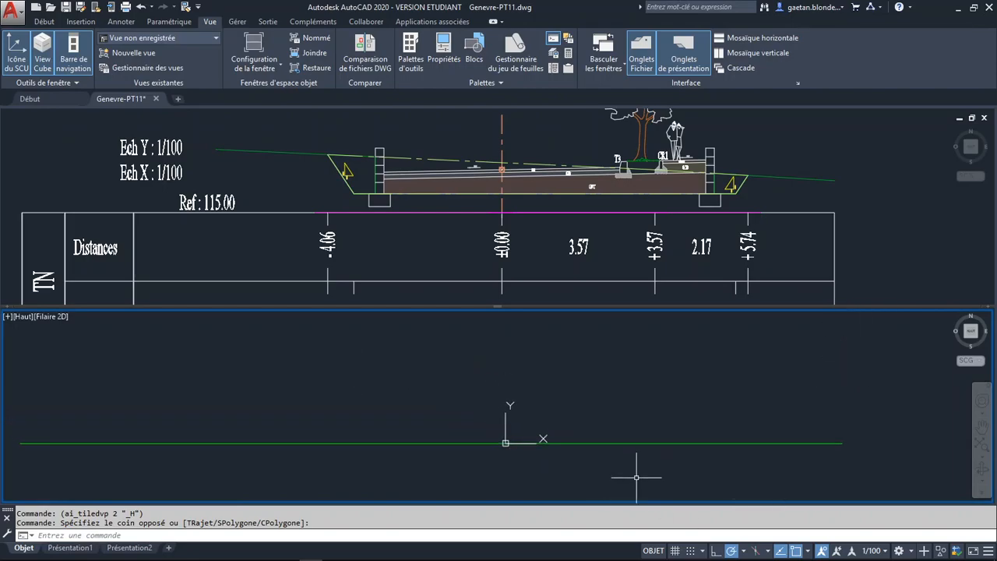
With the upper viewport active, create the annotative dimension style TP-ALTITUDE-M based on TP-INTERDISTANCE-M.
left_click(478, 250)
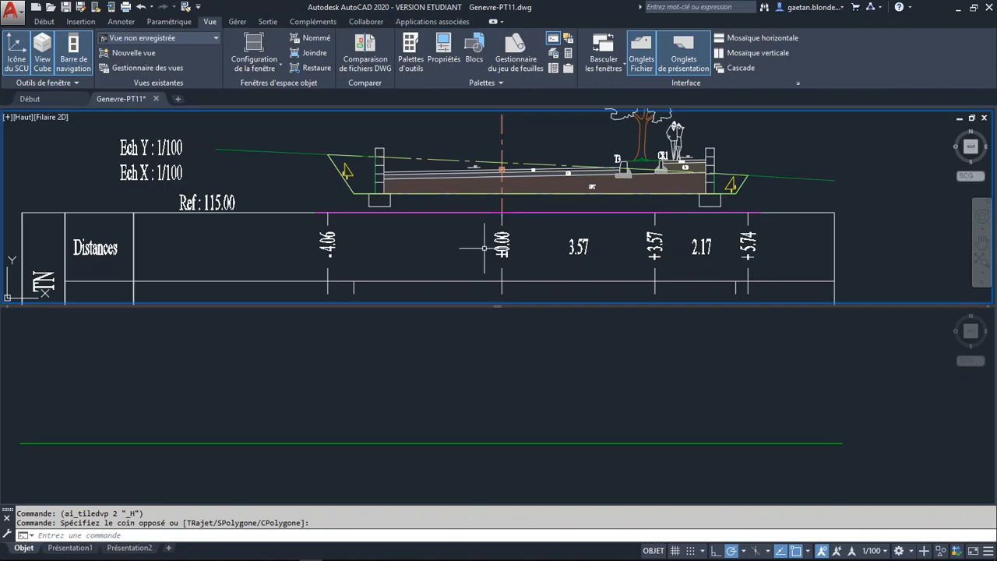
left_click(121, 23)
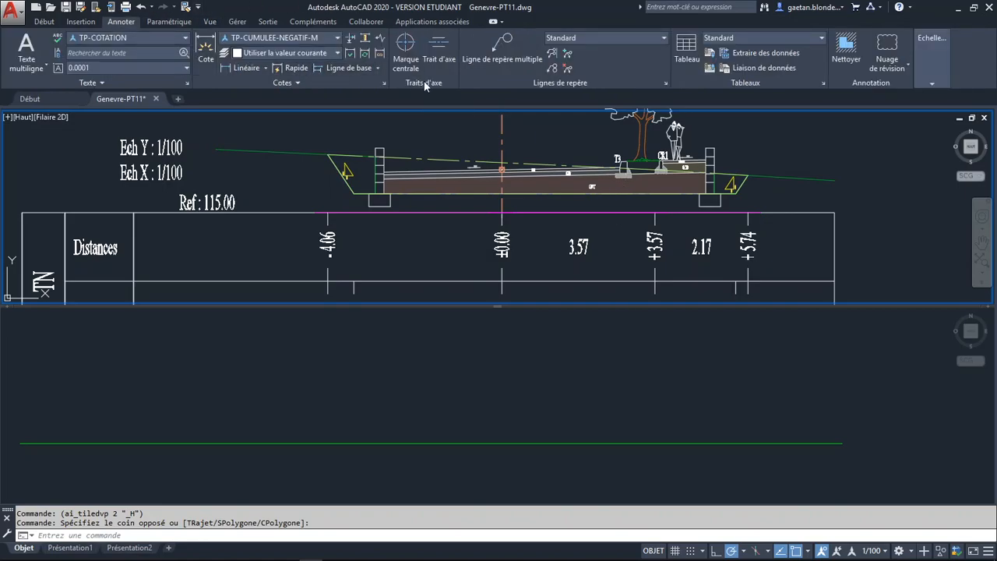
left_click(383, 82)
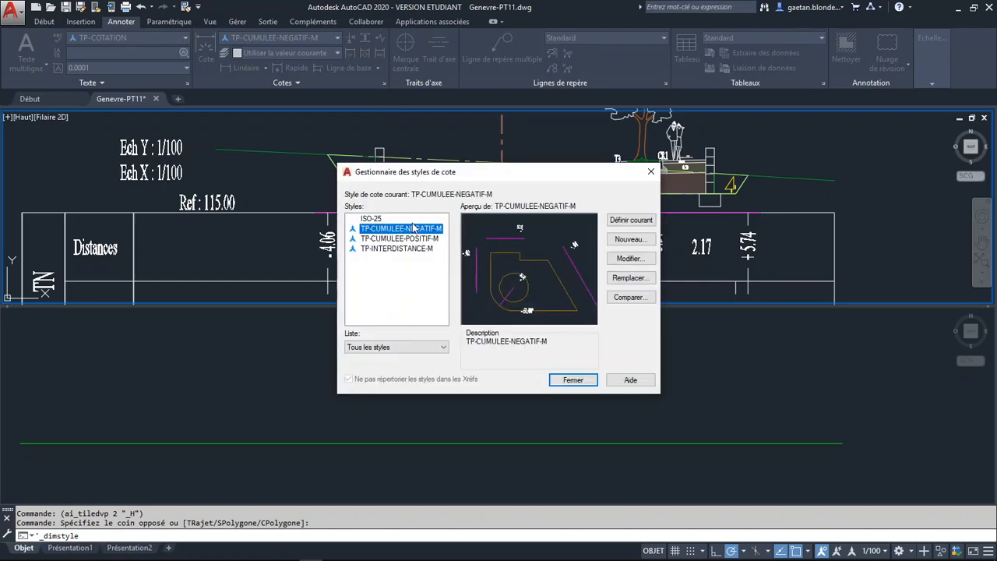
left_click(413, 226)
left_click(390, 249)
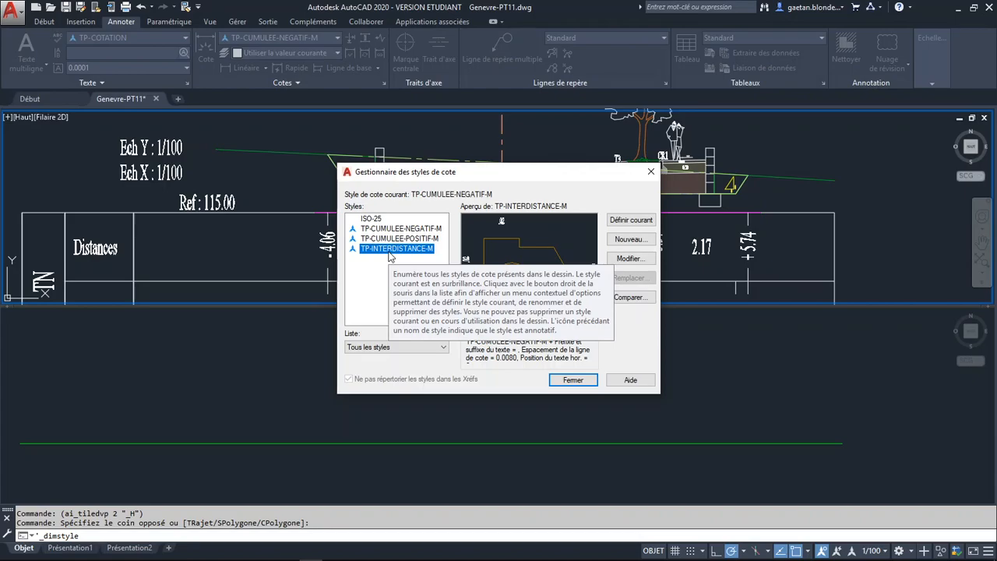
left_click(630, 240)
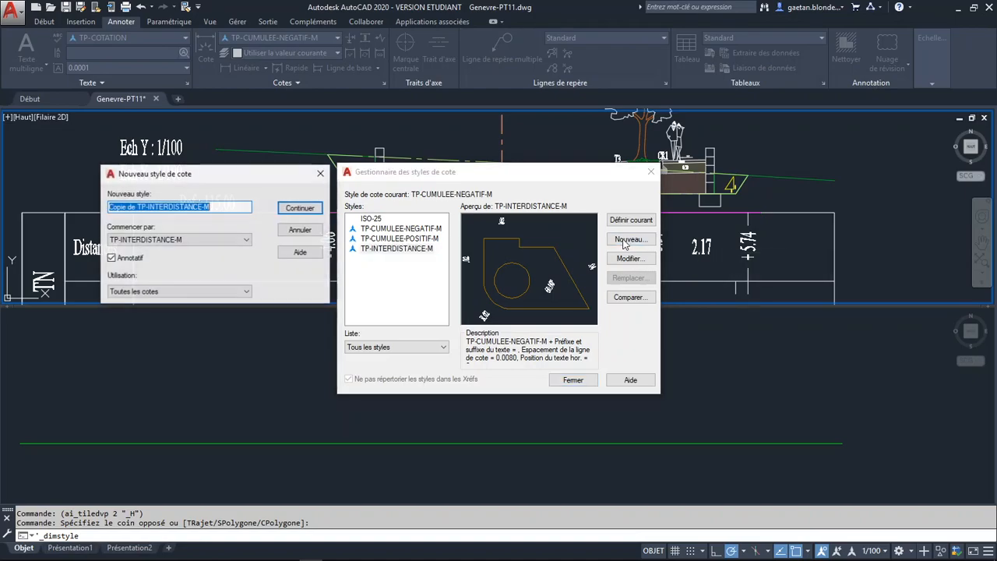
left_click(135, 206)
key("BackSpace")
key("BackSpace")
key("BackSpace")
key("BackSpace")
key("BackSpace")
key("BackSpace")
key("BackSpace")
key("BackSpace")
key("BackSpace")
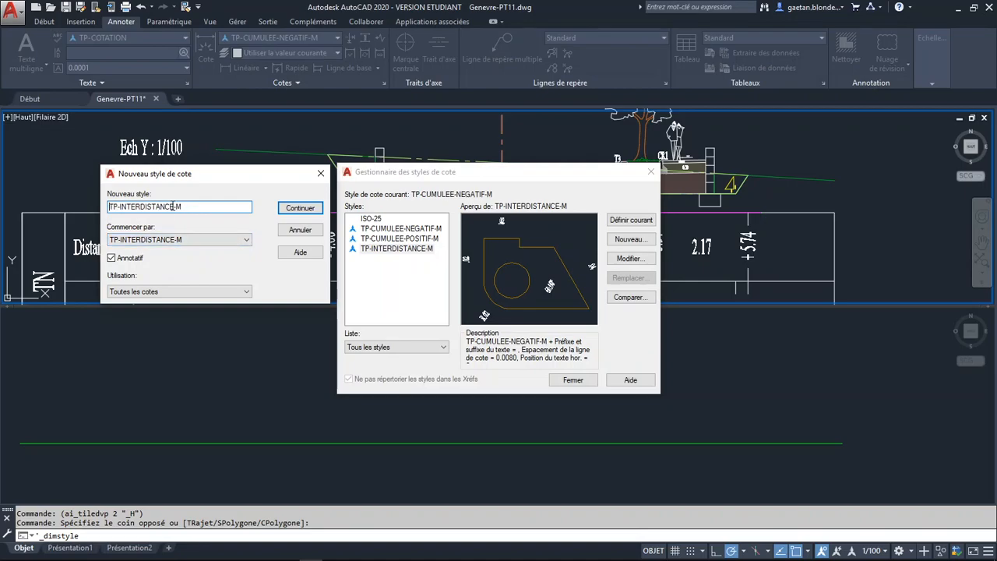
key("BackSpace")
key("BackSpace")
key("BackSpace")
key("BackSpace")
key("BackSpace")
key("BackSpace")
key("BackSpace")
key("BackSpace")
key("BackSpace")
key("BackSpace")
key("BackSpace")
key("BackSpace")
key("BackSpace")
type("ALTITUDE")
left_click(301, 209)
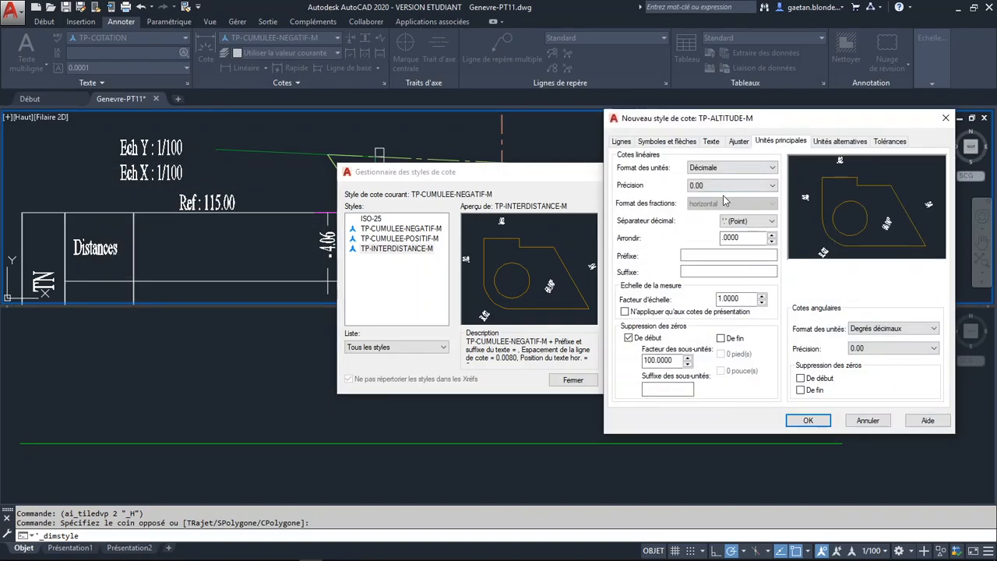
Set the horizontal text position of TP-ALTITUDE-M to Côté ligne d'attache 2 and its primary units prefix to a plus sign.
left_click(712, 143)
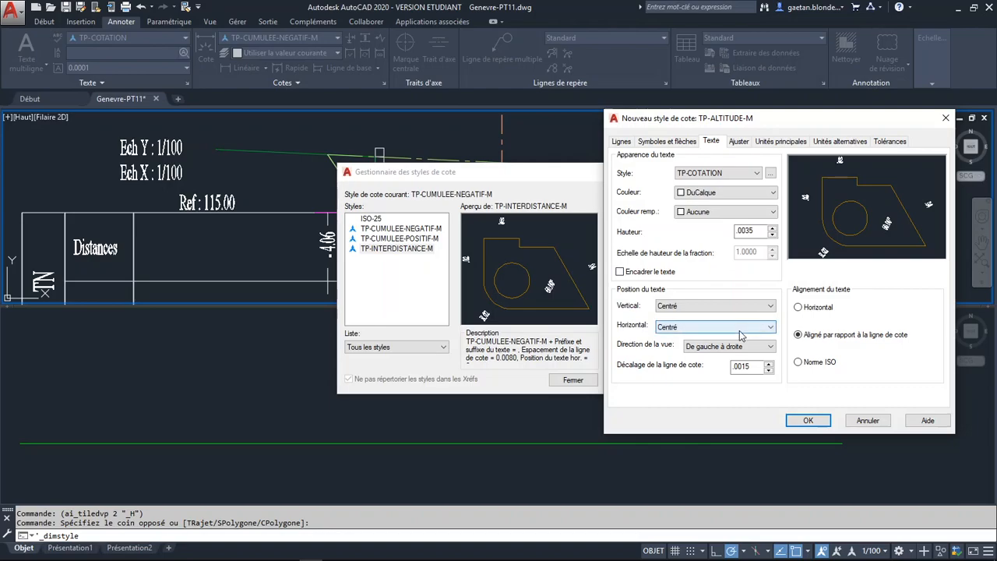
left_click(742, 335)
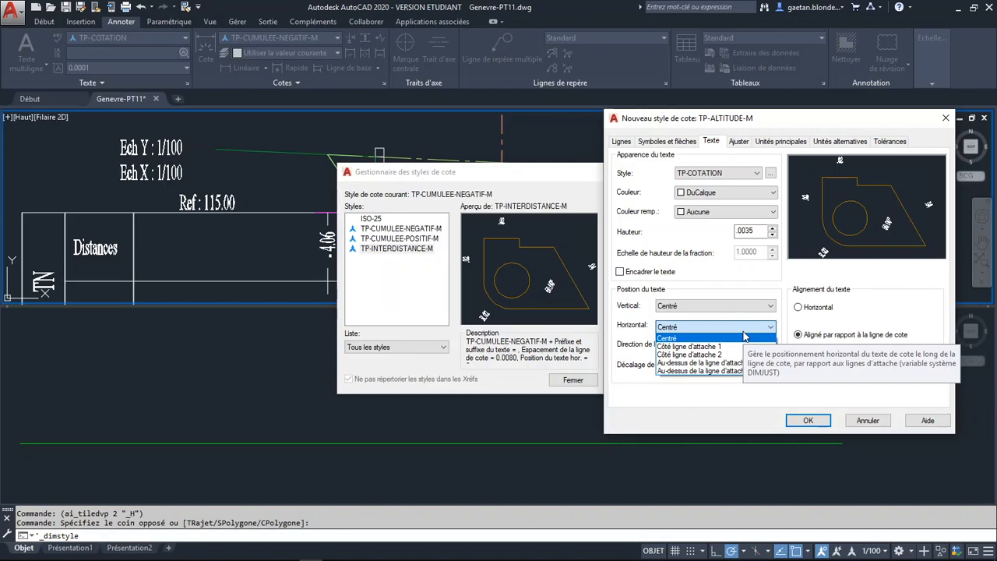
left_click(714, 356)
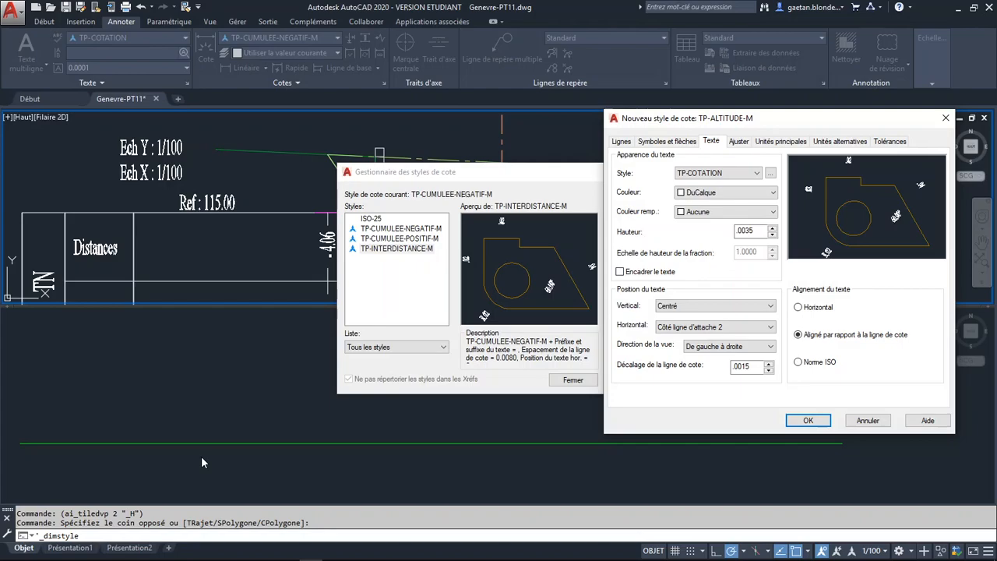
left_click(764, 145)
left_click(692, 256)
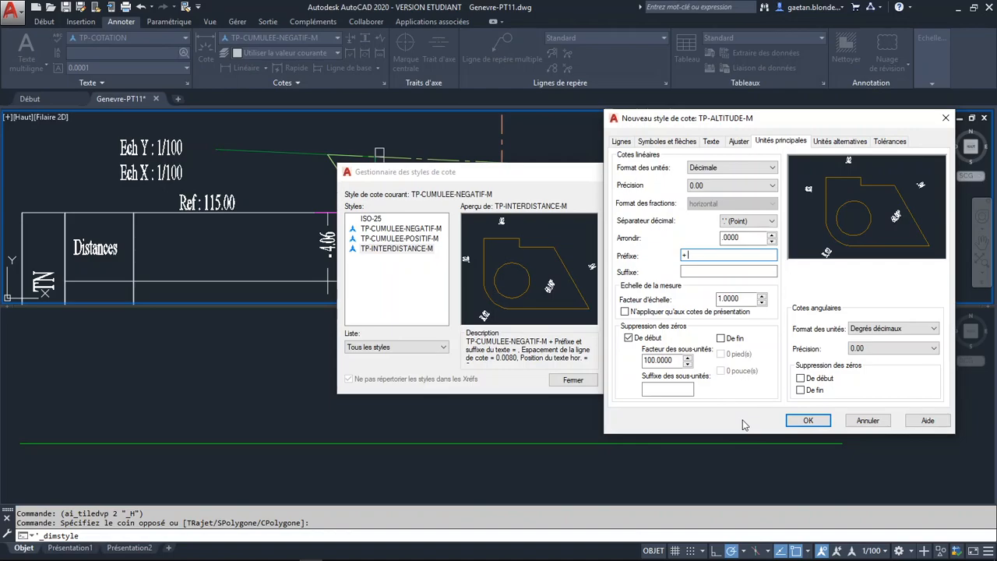
left_click(809, 421)
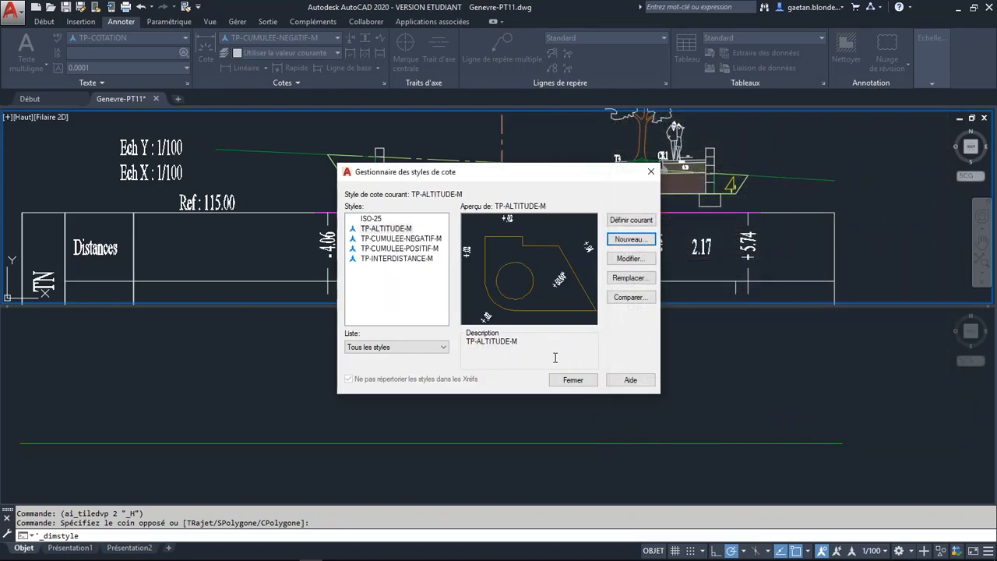
Close the dimension style manager and, within a linear dimension command, enable every object snap mode except Proche.
left_click(568, 380)
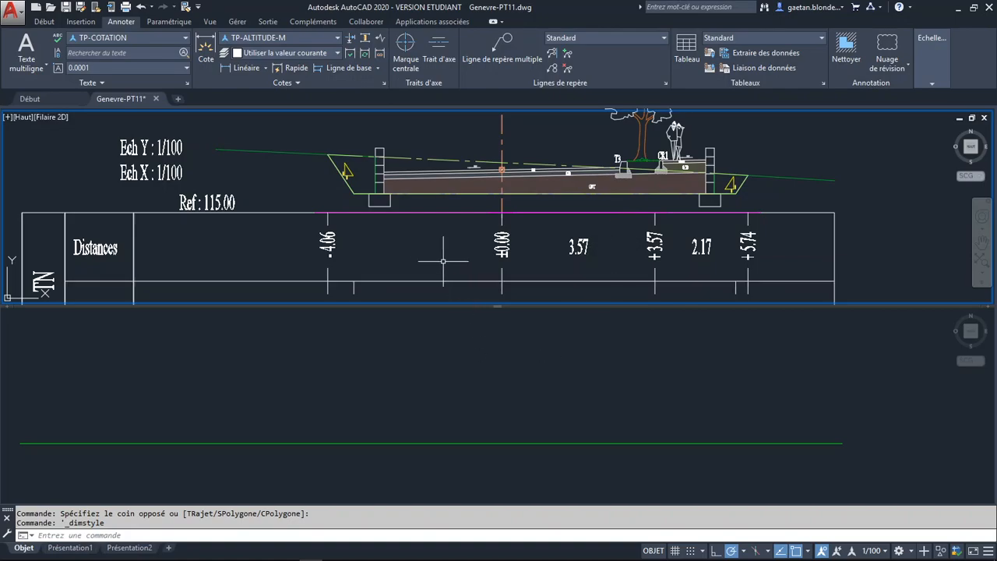
left_click(313, 187)
left_click(311, 178)
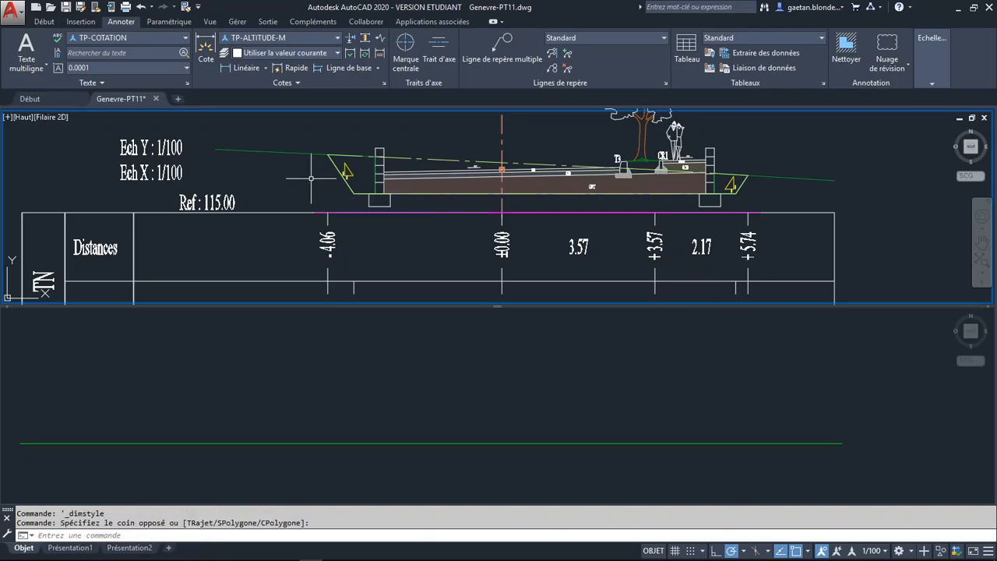
left_click(238, 68)
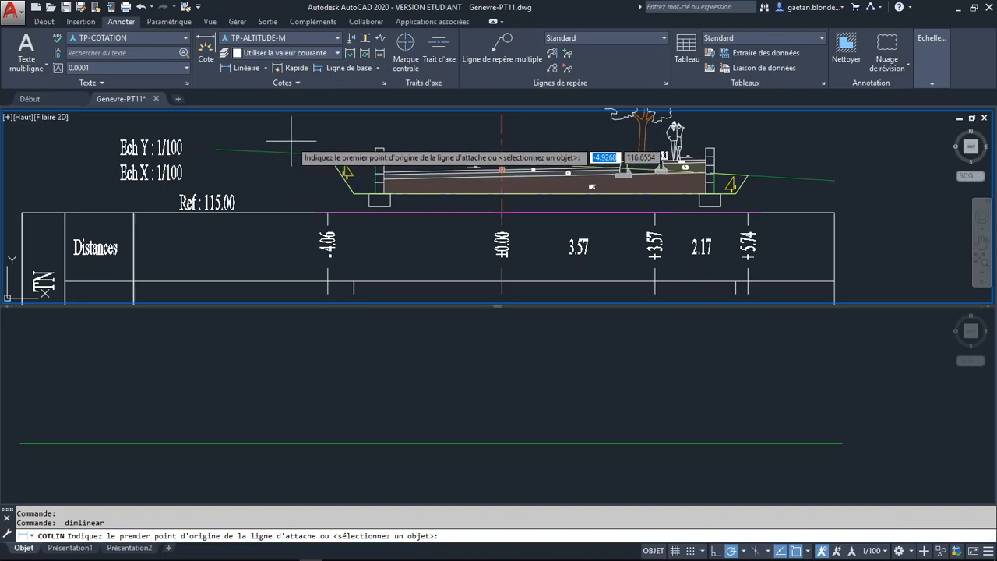
key("F8")
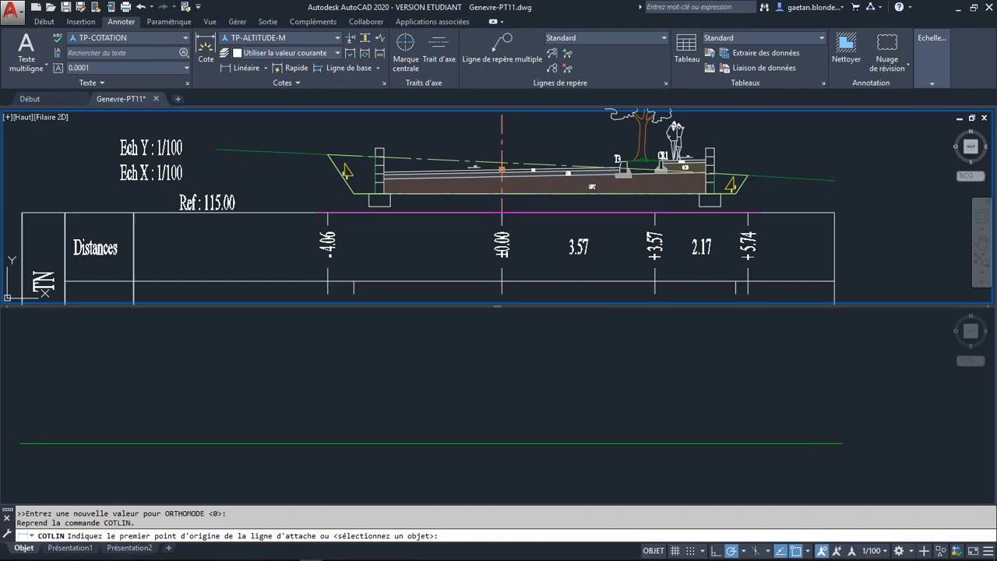
mouse_move(811, 553)
left_click(809, 551)
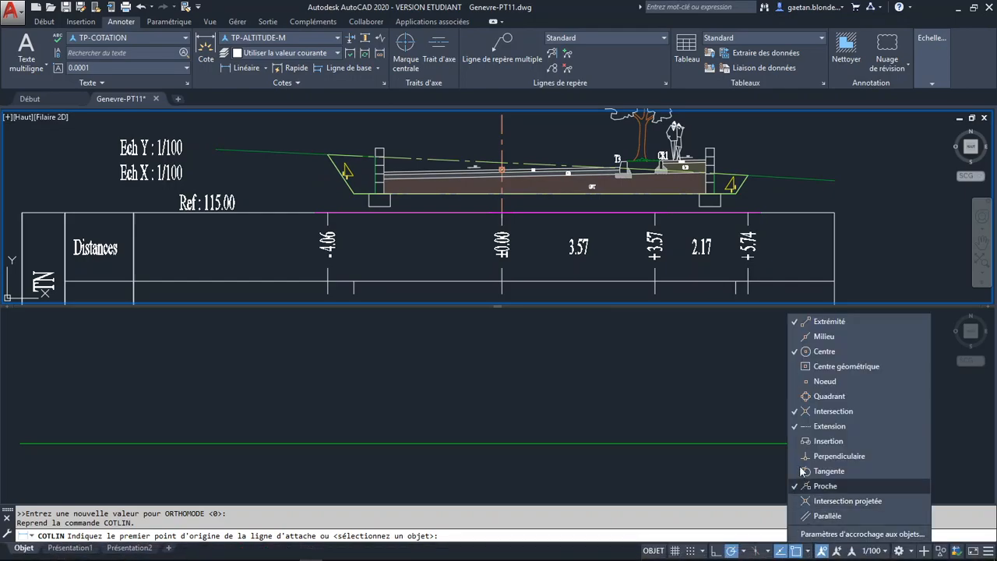
left_click(826, 534)
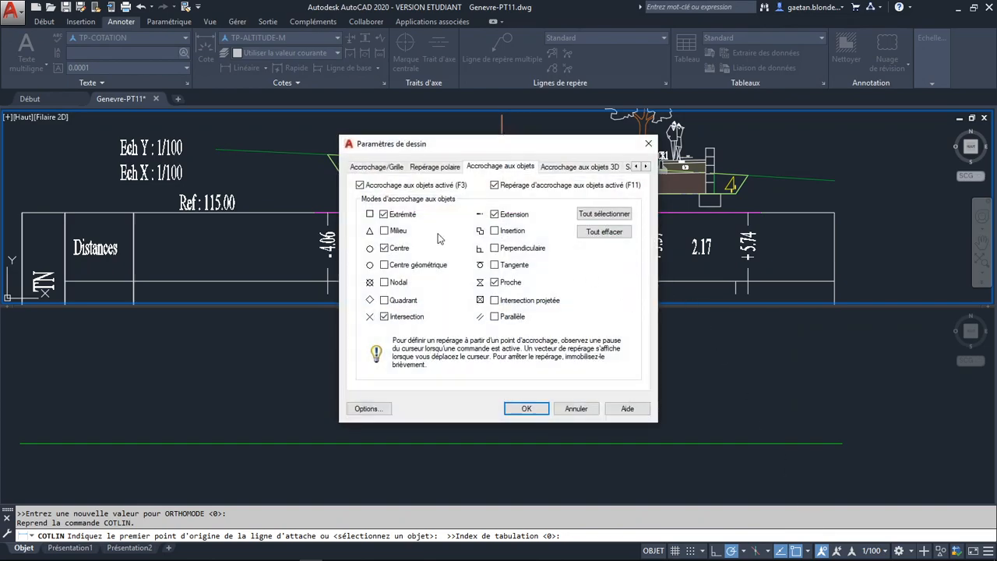
left_click(597, 215)
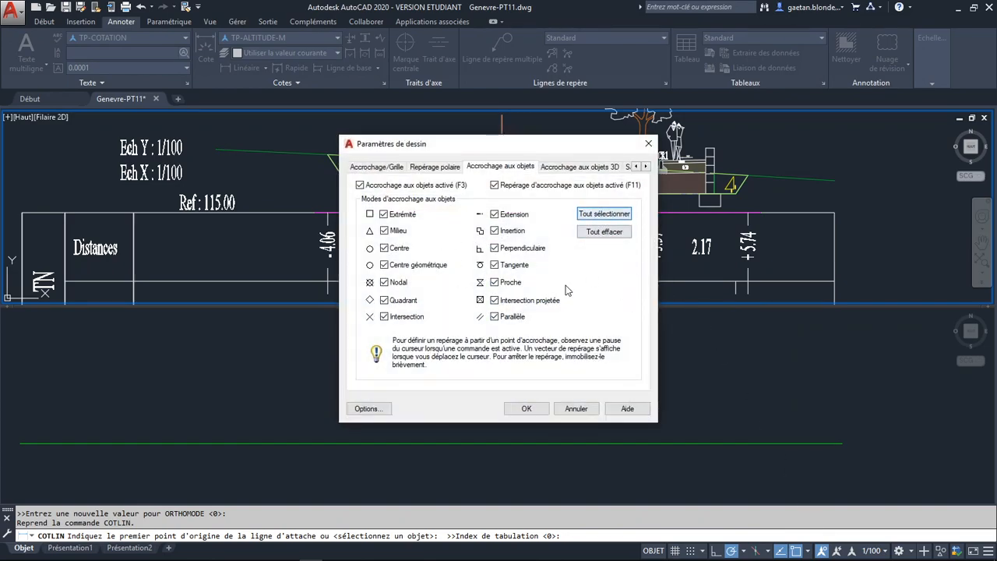
left_click(505, 284)
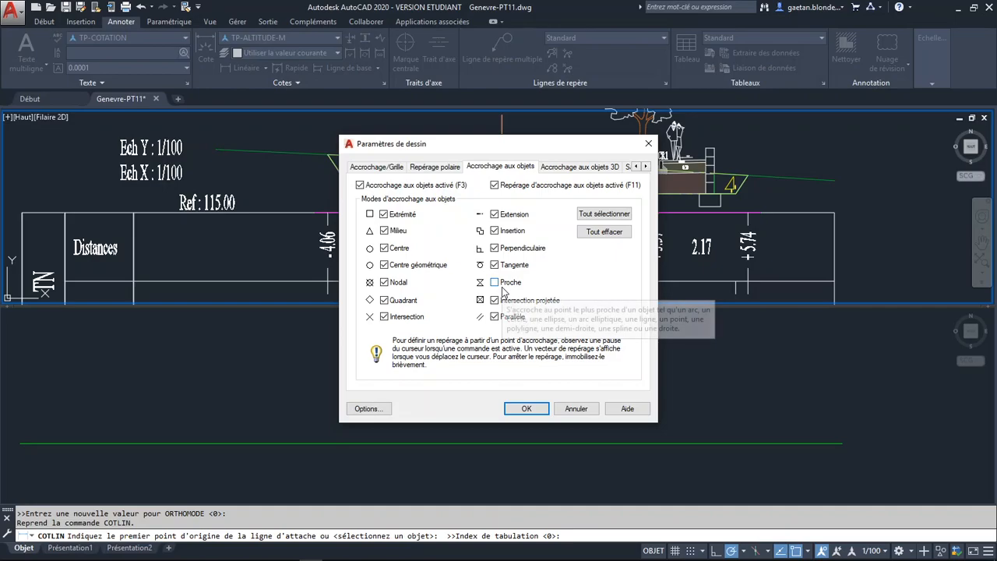
left_click(530, 411)
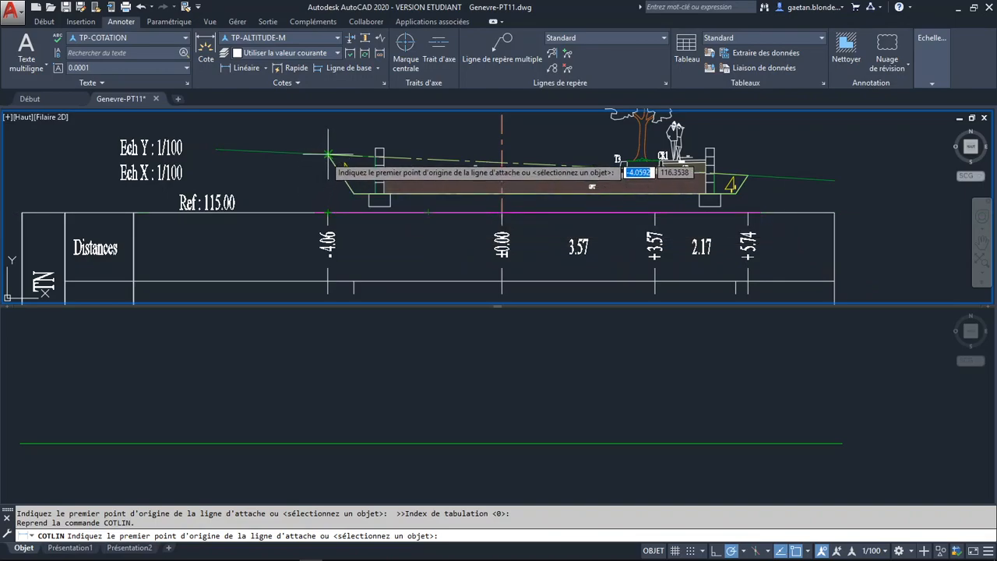
Dimension the TN altitude from the upper end of the left slope vertically to the green reference line, with the dimension line on it.
left_click(327, 154)
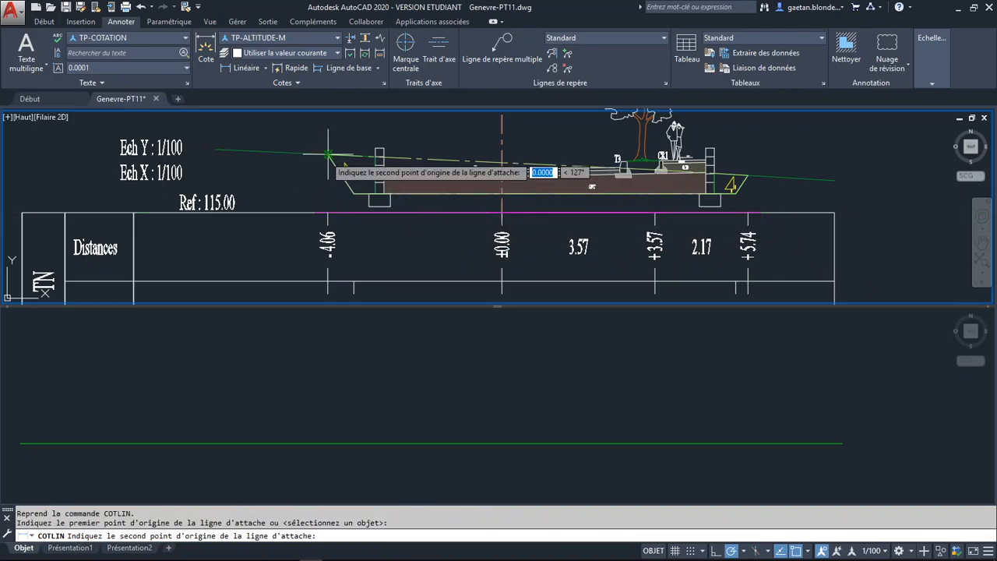
left_click(328, 357)
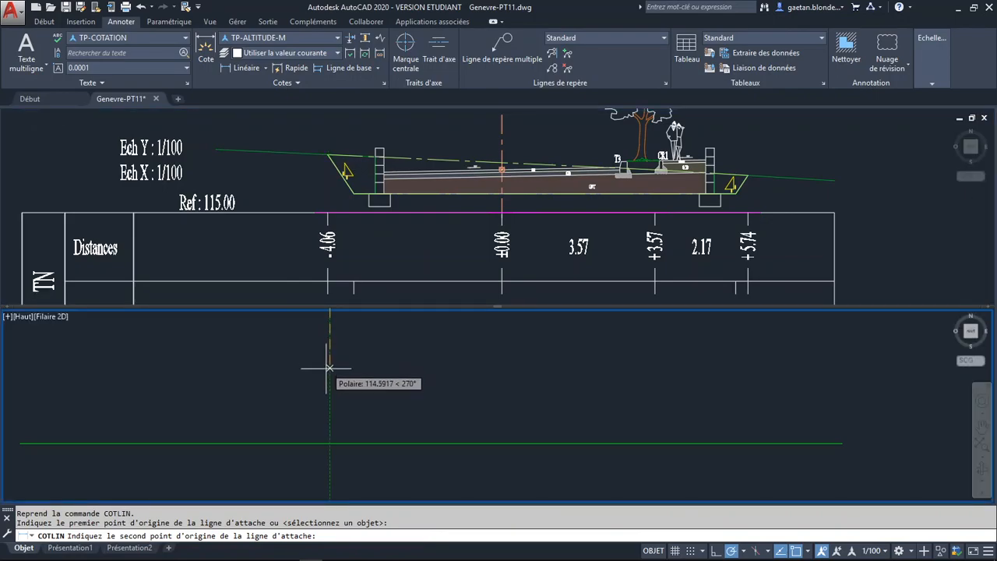
left_click(329, 443)
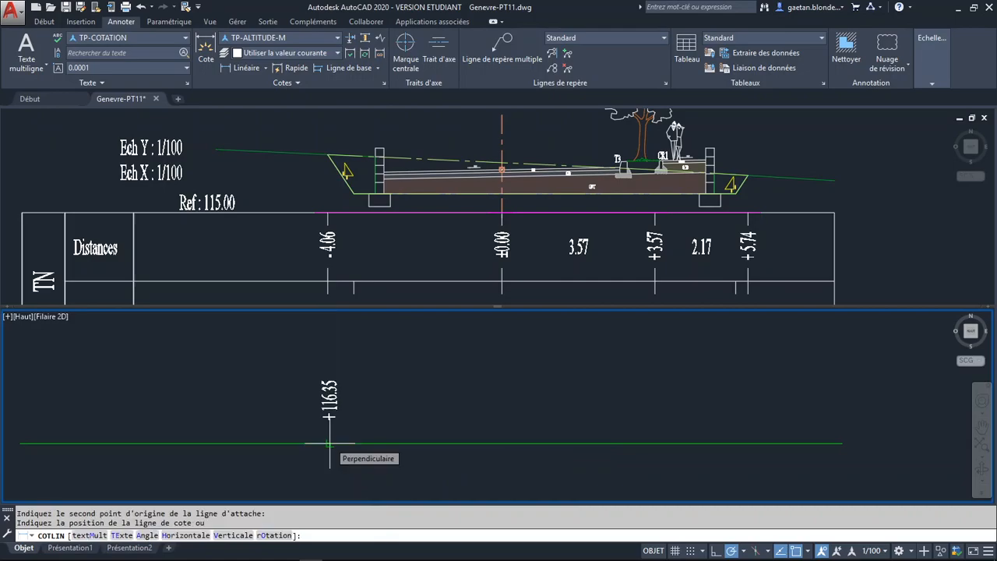
left_click(329, 444)
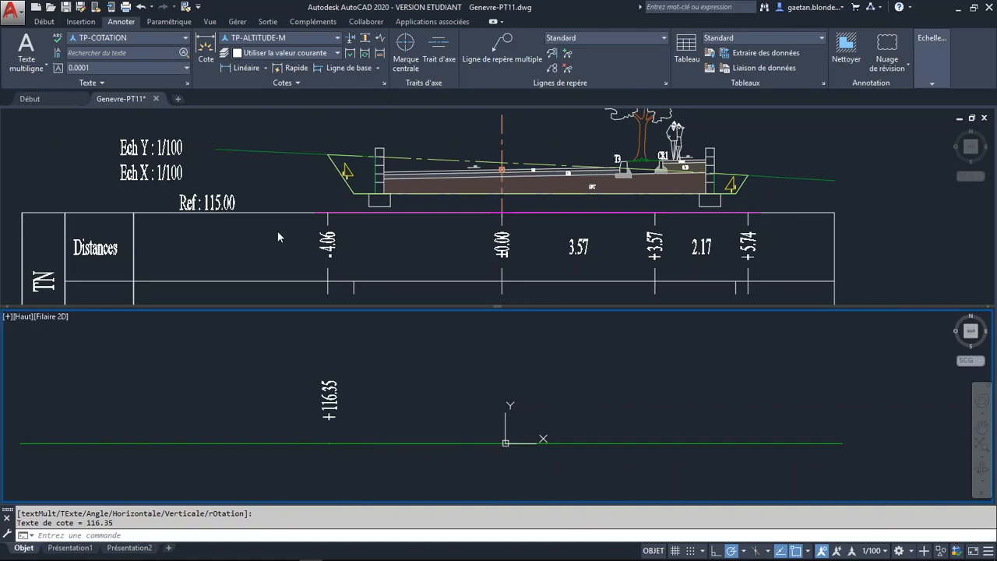
Enlarge the left slope of the cross-section in the upper viewport, keeping the road axis in view.
left_click(296, 184)
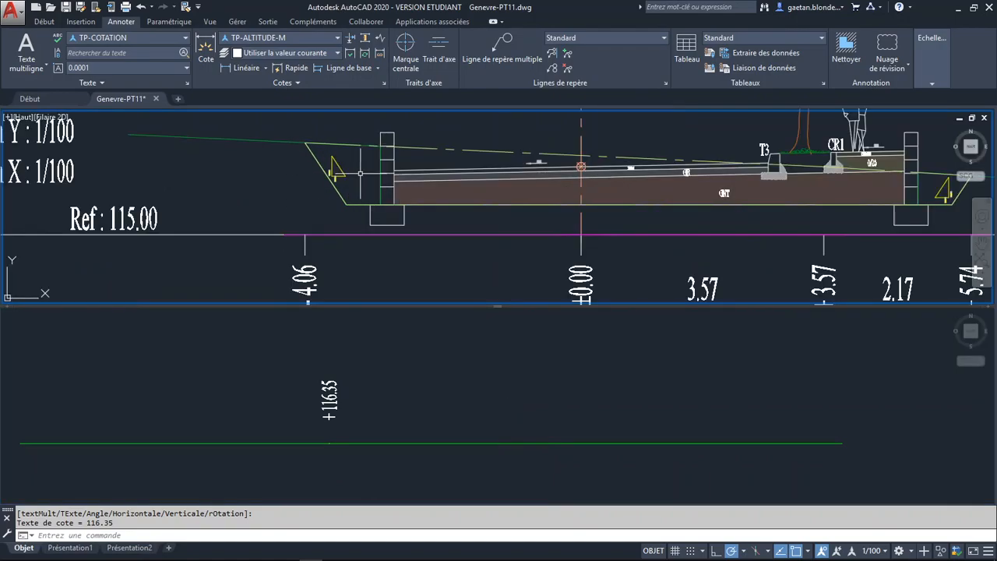
scroll(357, 171, "up", 6)
mouse_move(357, 171)
middle_mouse_down()
mouse_move(396, 225)
mouse_move(392, 205)
middle_mouse_up()
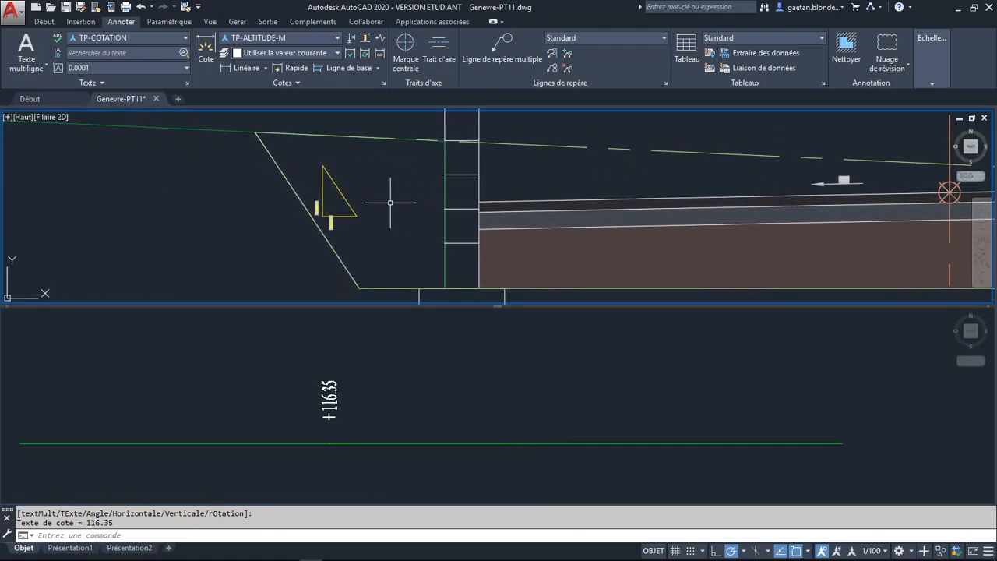
left_click(237, 71)
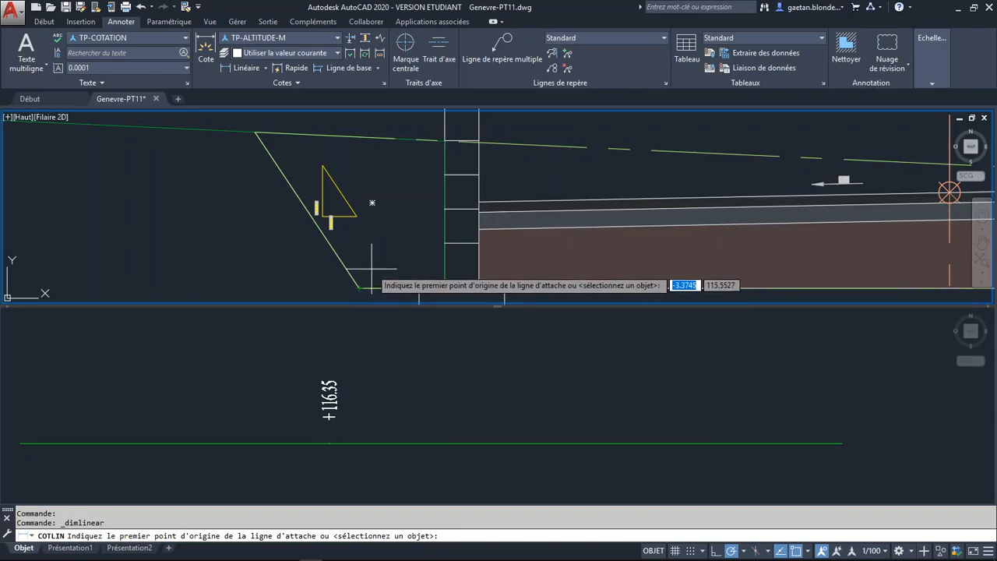
left_click(357, 137)
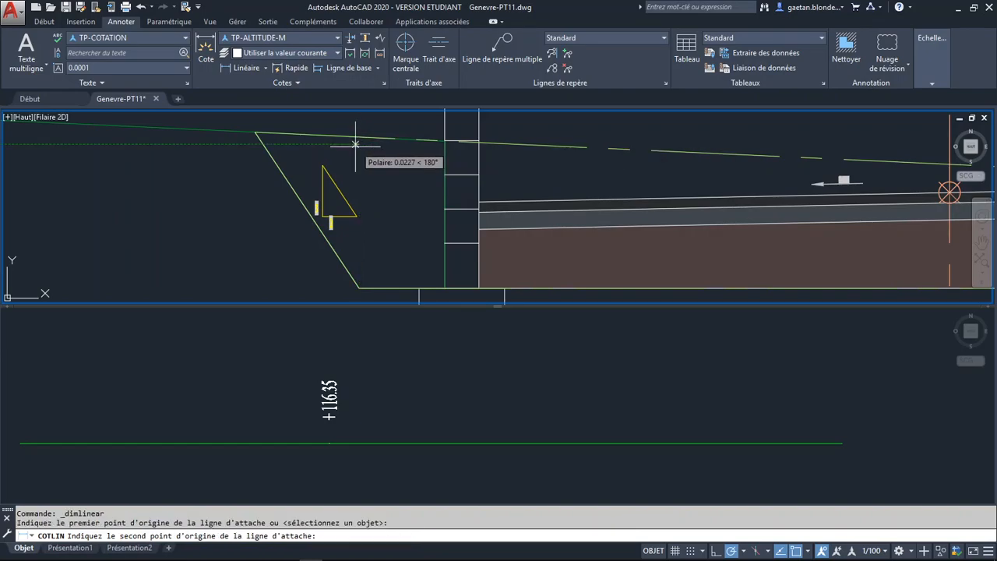
key("Escape")
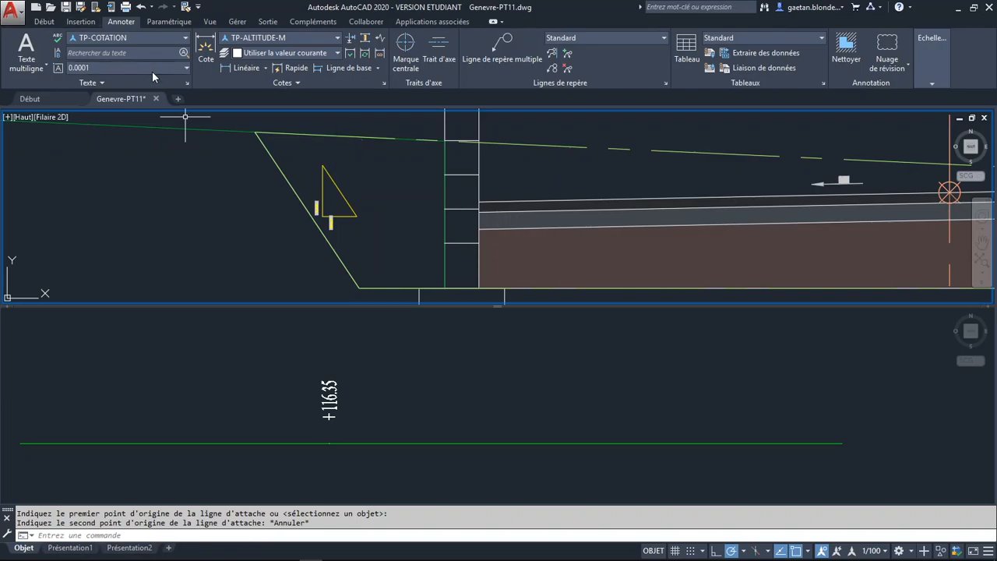
Dimension the TN altitude directly above the foot of the left slope, from the ground line vertically to the green reference line.
left_click(242, 68)
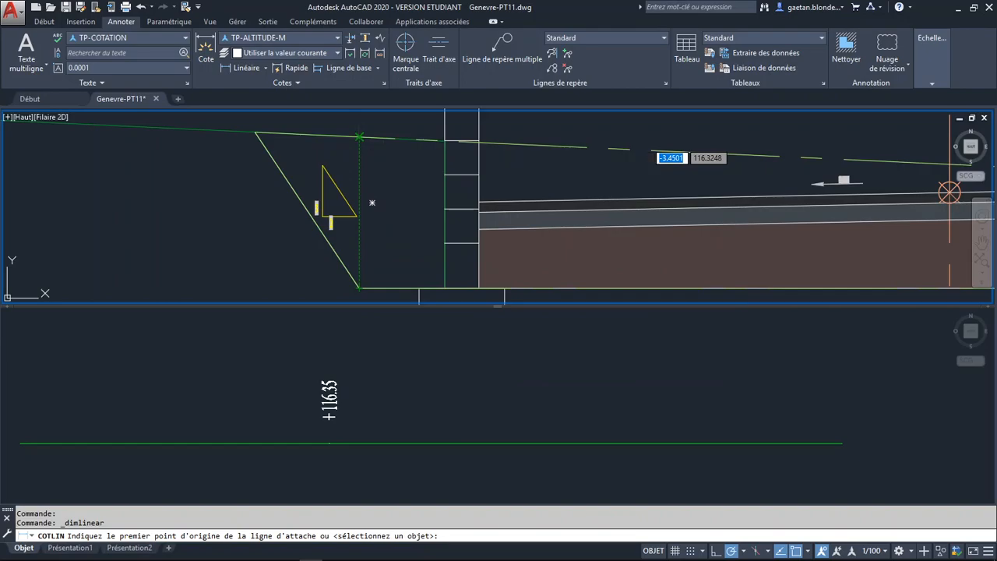
left_click(360, 138)
left_click(349, 354)
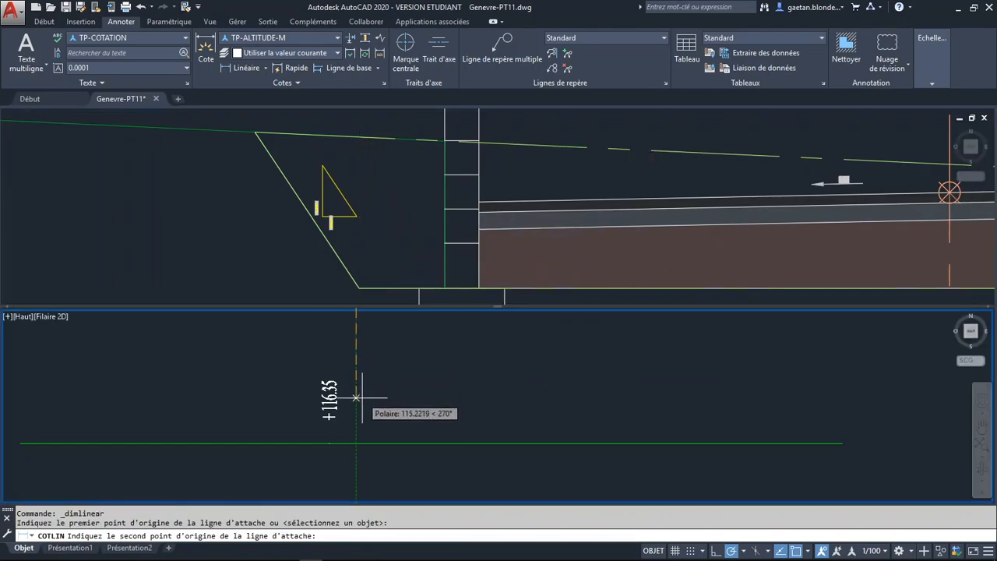
left_click(356, 444)
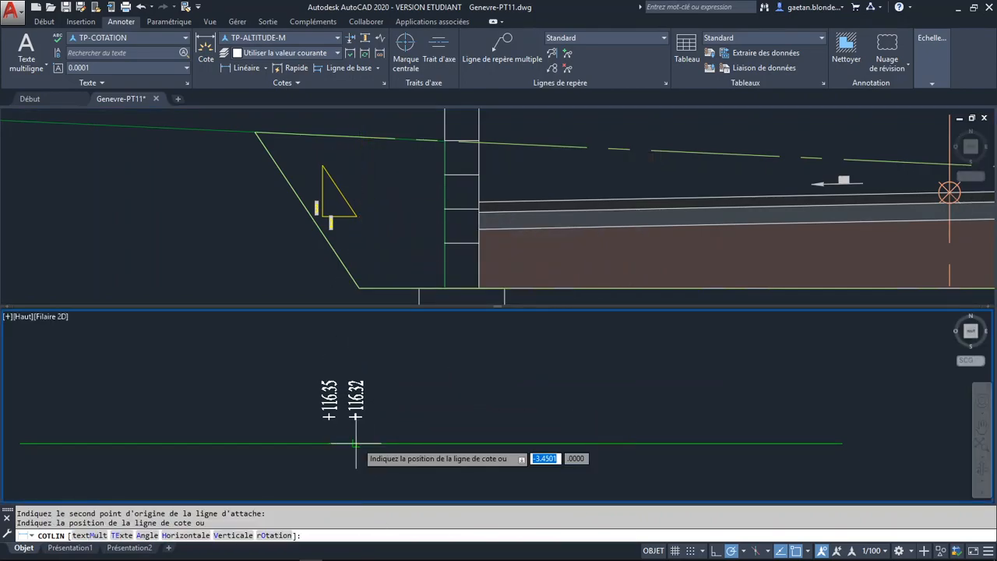
left_click(356, 444)
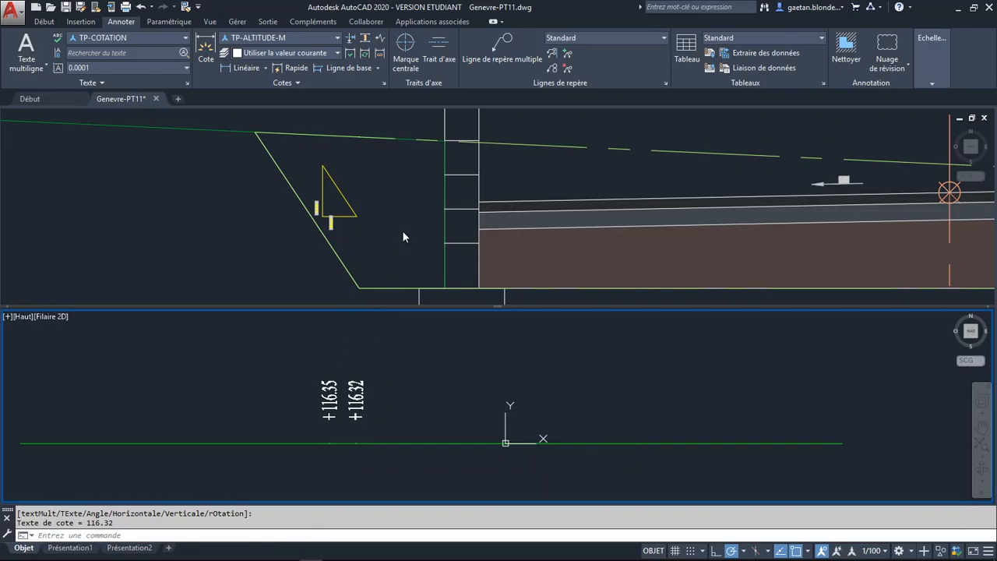
Dimension the TN altitude at the road axis, from the ground line vertically to the green reference line.
left_click(573, 173)
mouse_move(574, 167)
middle_mouse_down()
mouse_move(311, 155)
mouse_move(310, 169)
mouse_move(148, 178)
middle_mouse_up()
key("space")
left_click(467, 180)
left_click(467, 361)
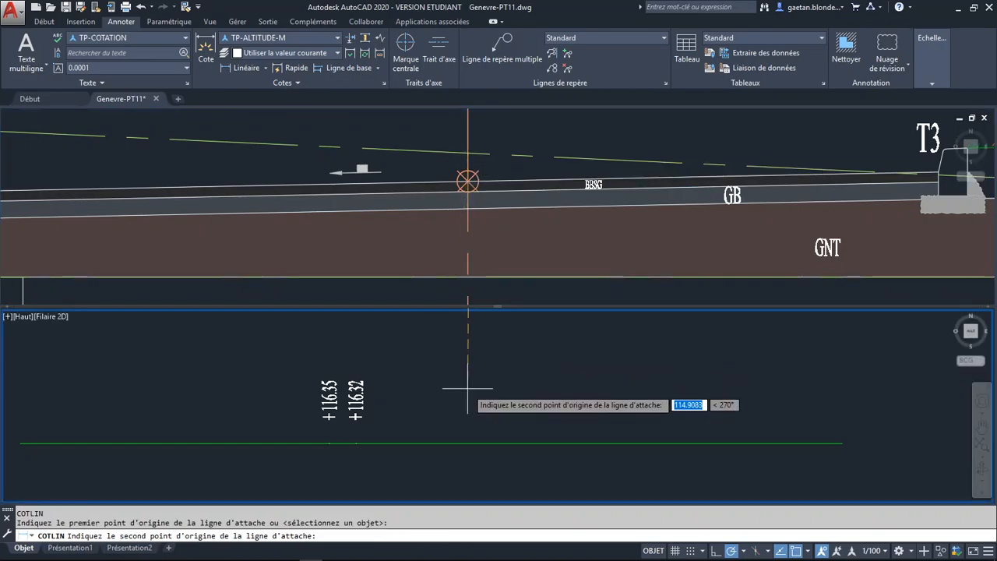
left_click(505, 444)
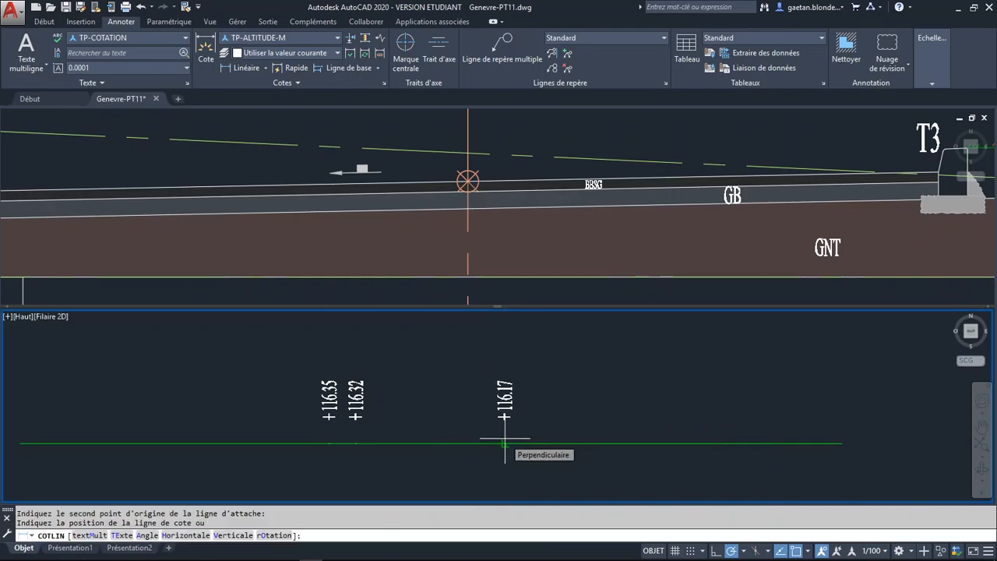
left_click(506, 437)
Dimension the TN altitude at the +3.57 point beside the CR1 kerb, from the ground line vertically to the green reference line.
left_click(569, 167)
middle_click_drag(570, 168, 310, 167)
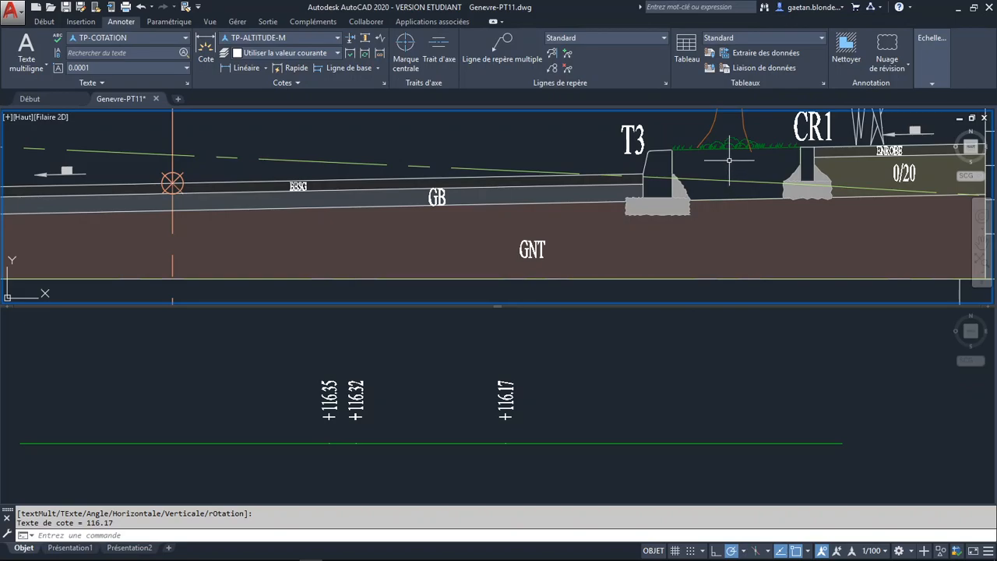
key("Return")
left_click(759, 182)
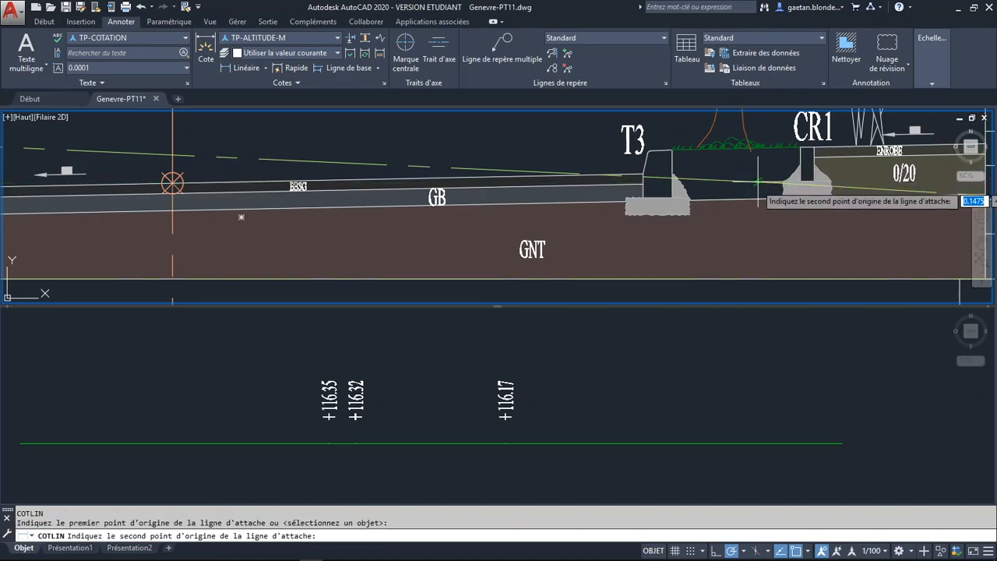
left_click(792, 376)
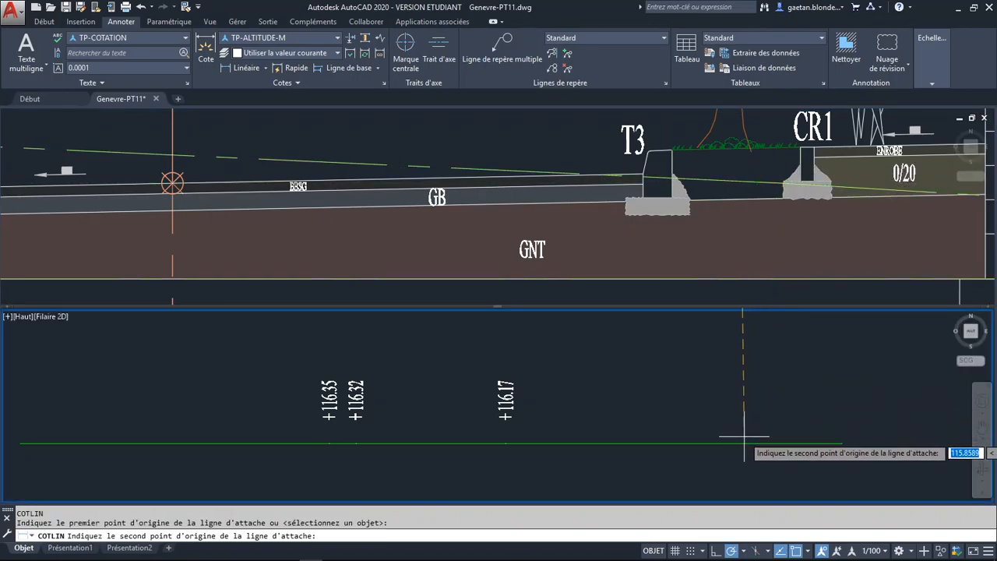
left_click(661, 443)
left_click(660, 443)
Dimension the TN altitude from the upper end of the right slope vertically to the green reference line.
middle_click_drag(773, 172, 378, 146)
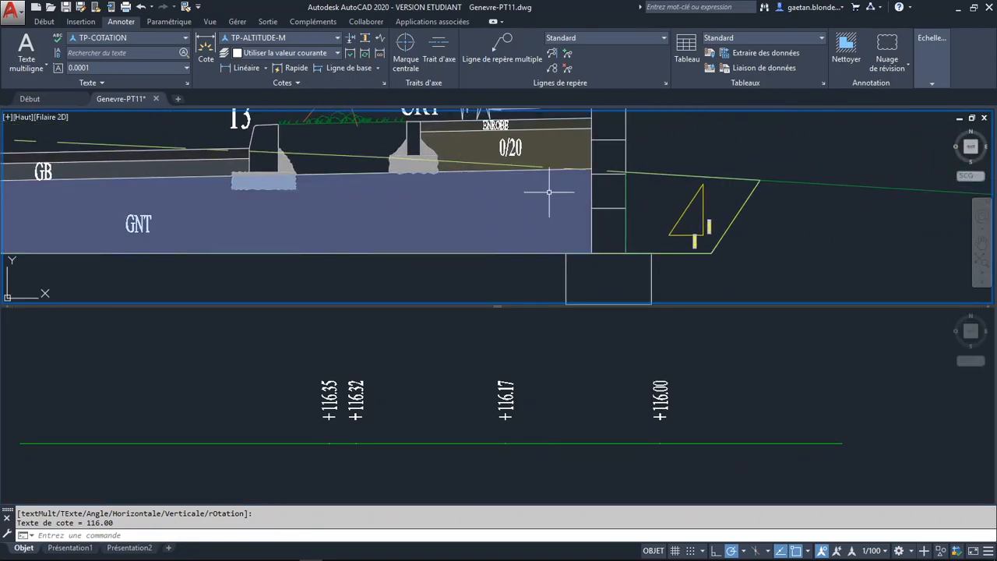
key("Return")
left_click(760, 181)
left_click(763, 384)
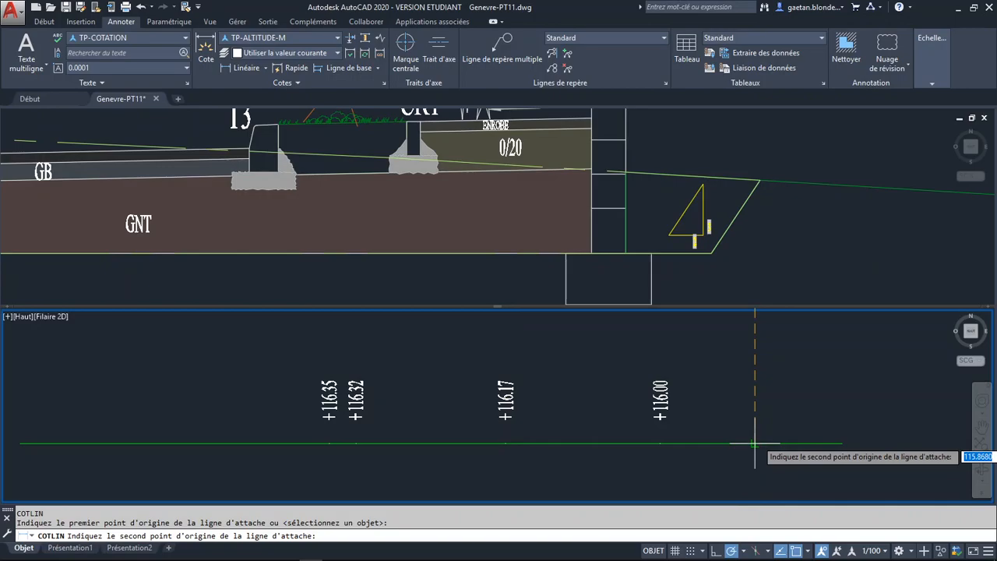
left_click(755, 445)
left_click(755, 420)
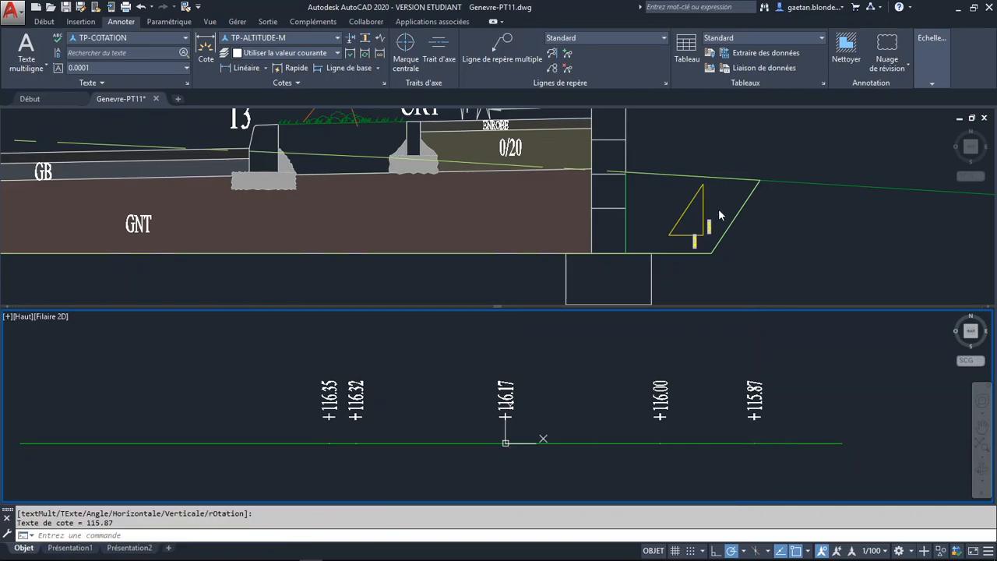
Dimension the TN altitude directly above the foot of the right slope, from the ground line vertically to the green reference line.
left_click(763, 216)
key("Return")
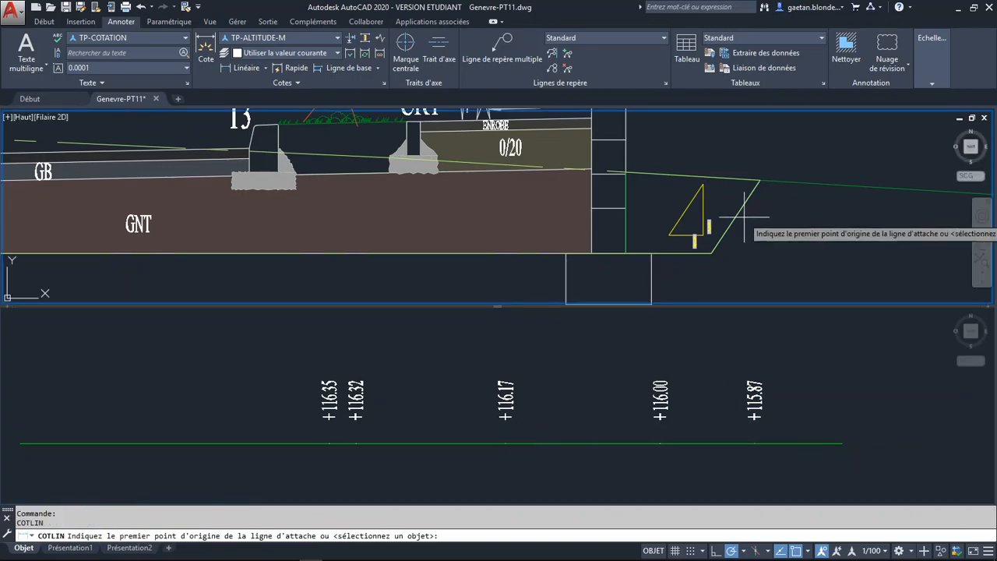
left_click(711, 253)
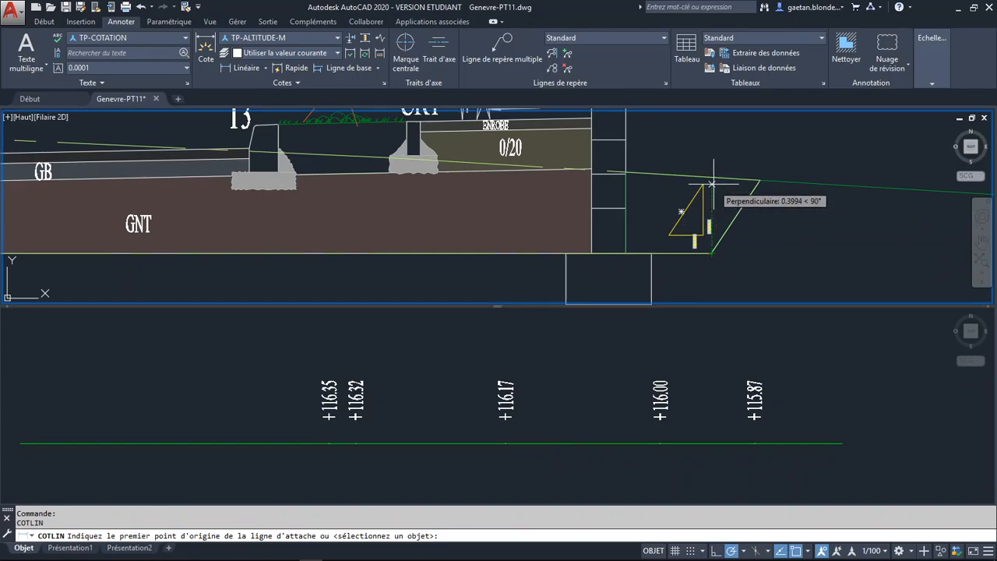
left_click(722, 362)
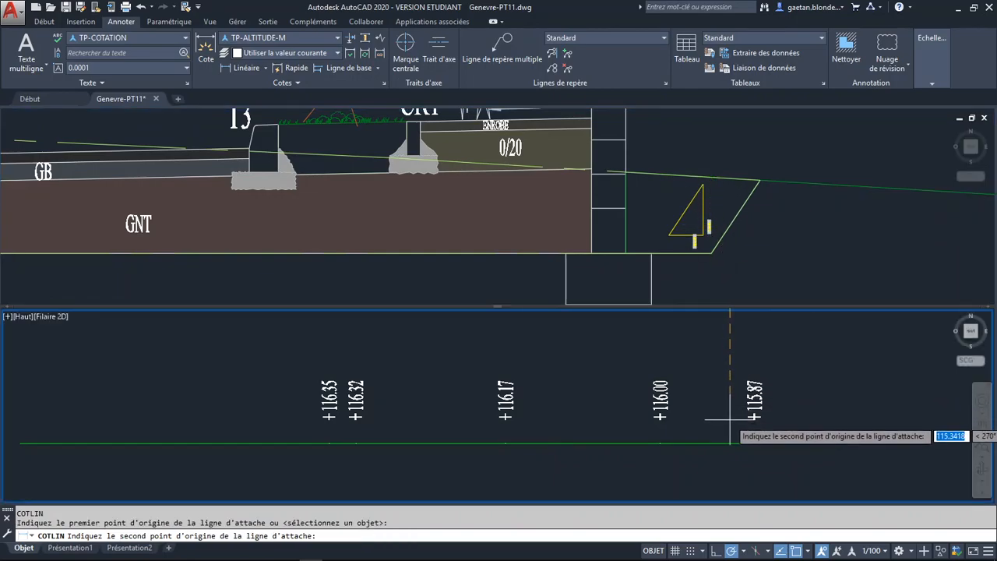
left_click(743, 444)
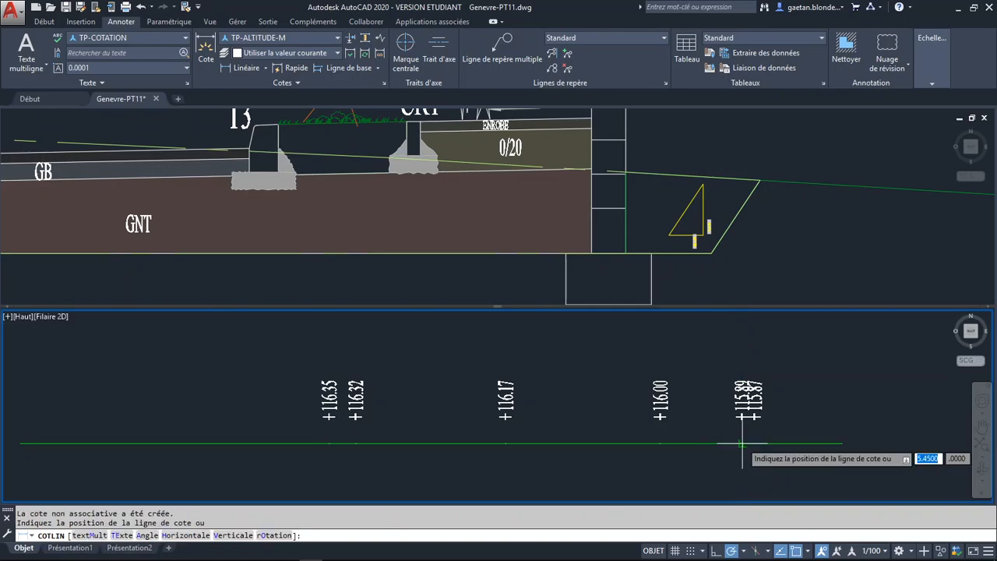
left_click(742, 443)
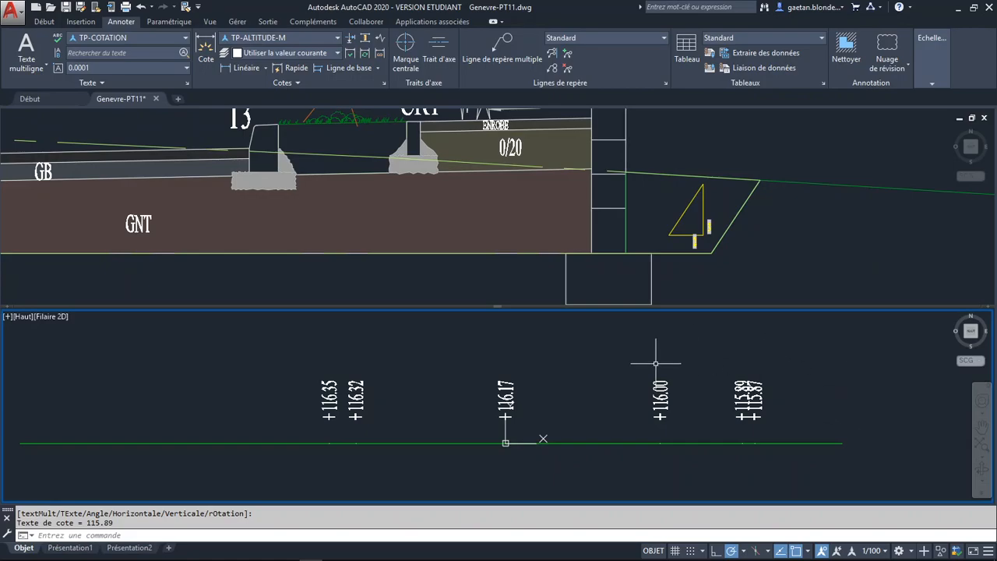
Move the six altitude dimension texts together into the TN Altitude row, placing the leftmost at the midpoint between its upper and lower tick marks.
left_click(833, 241)
scroll(823, 205, "down", 6)
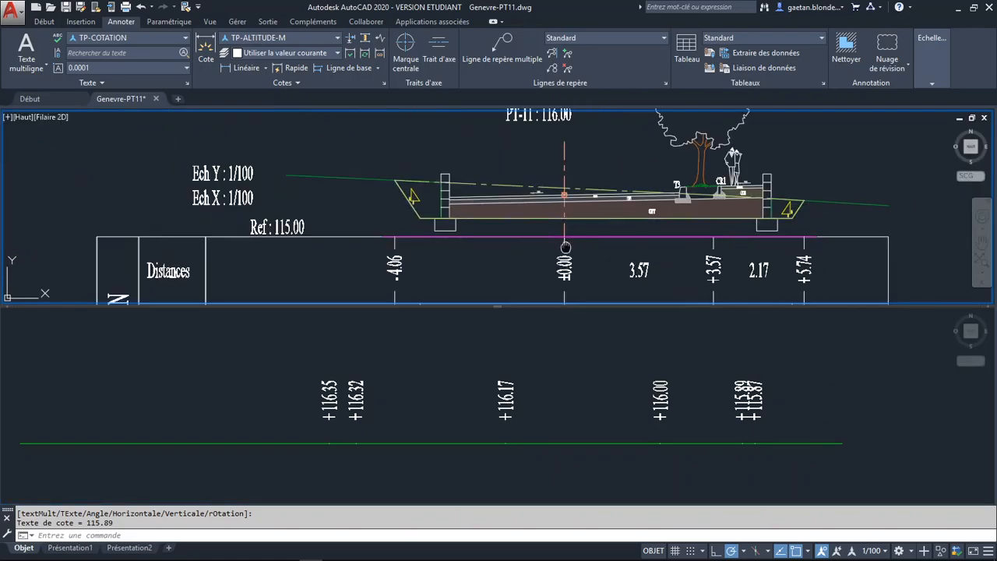
middle_click_drag(569, 248, 562, 181)
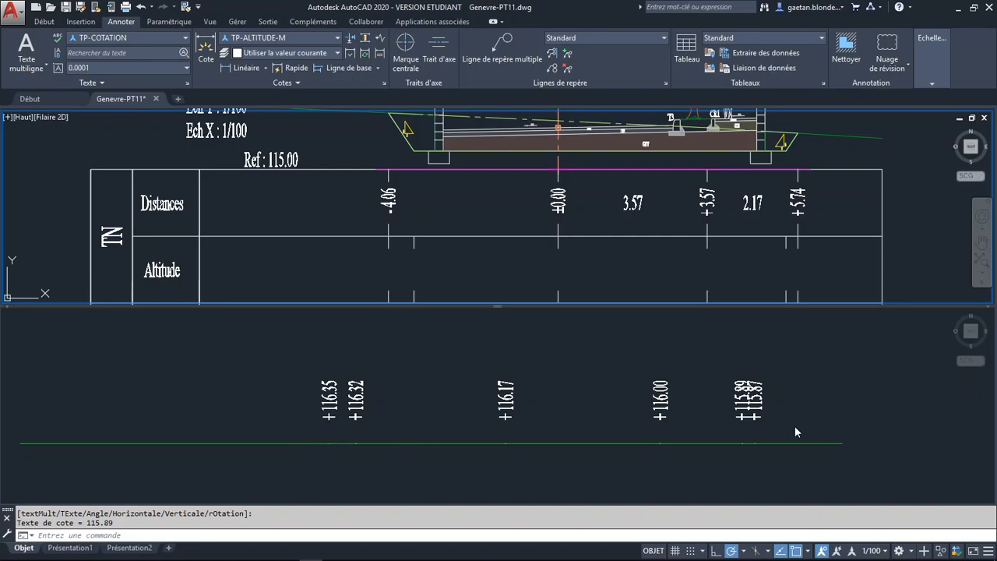
left_click(794, 367)
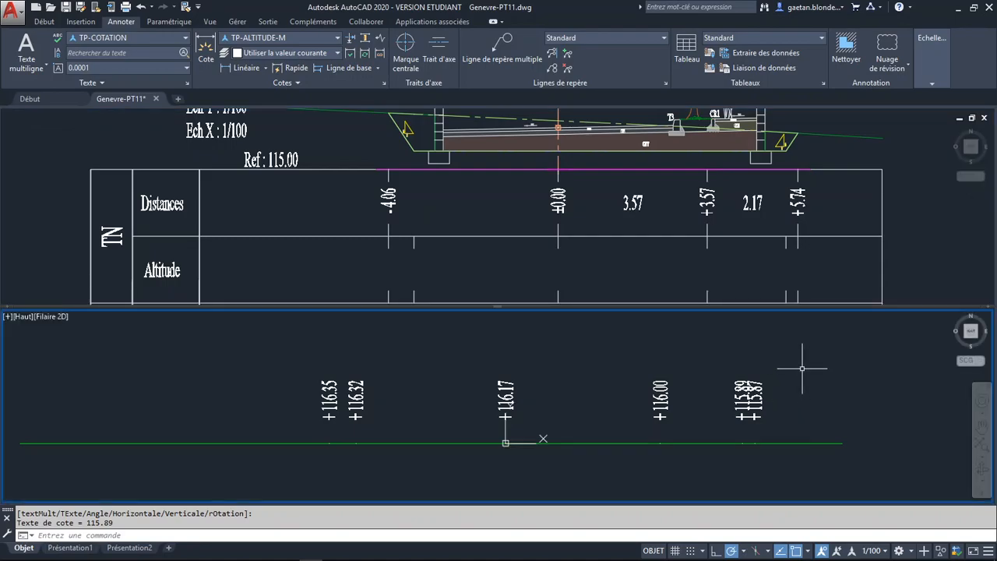
left_click(801, 363)
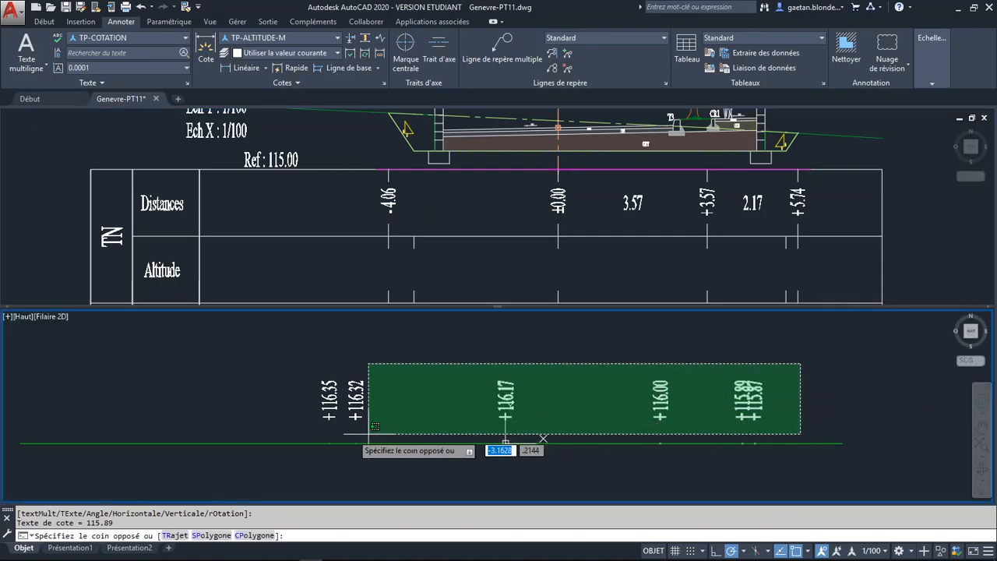
left_click(321, 394)
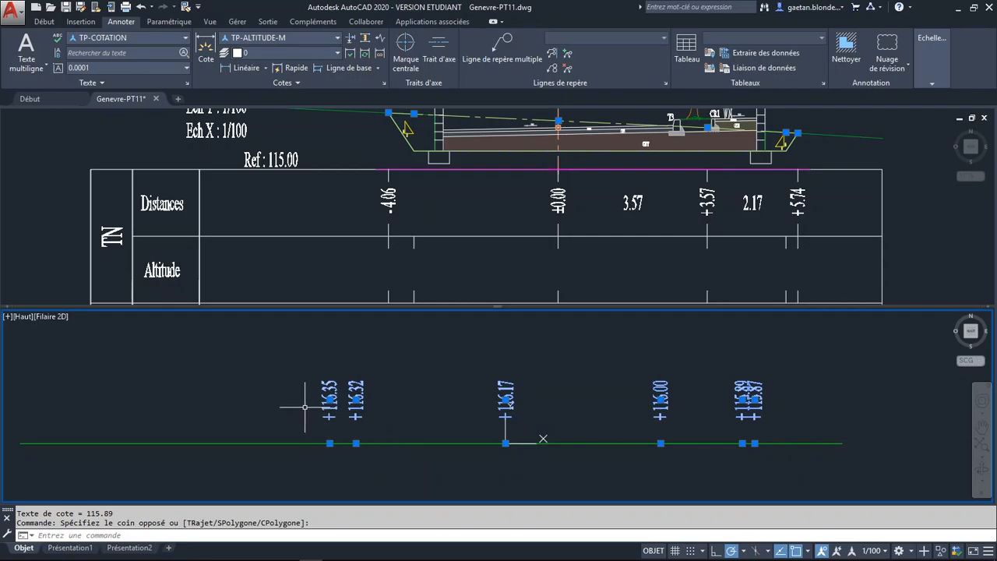
left_click(330, 397)
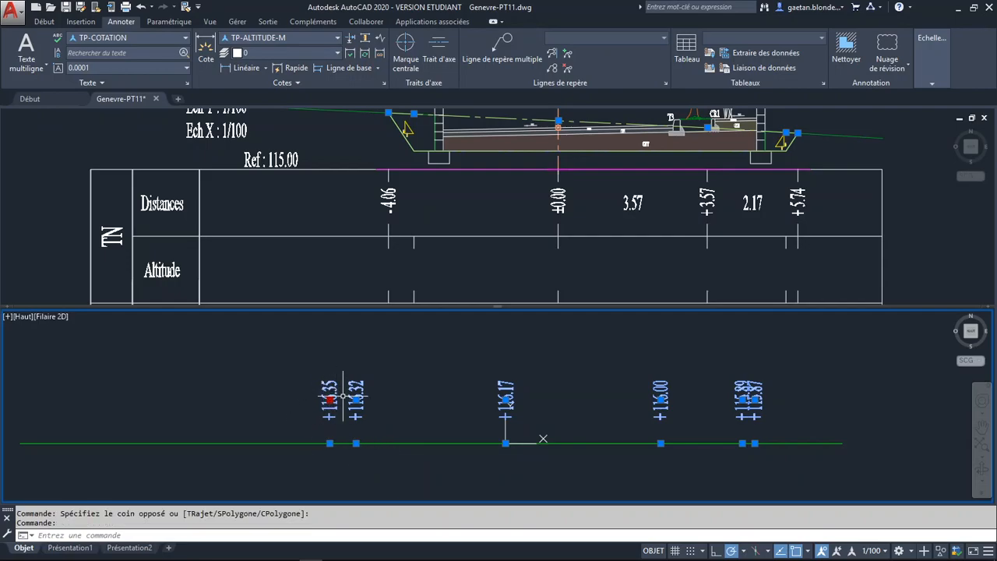
left_click(507, 399, "shift")
left_click(661, 399, "shift")
left_click(742, 399, "shift")
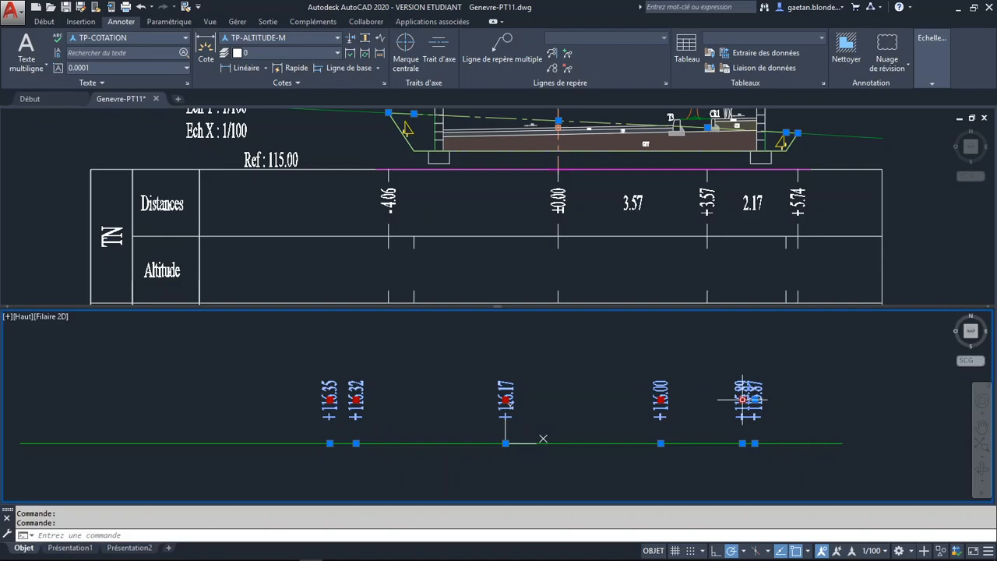
left_click(755, 399, "shift")
left_click(331, 400)
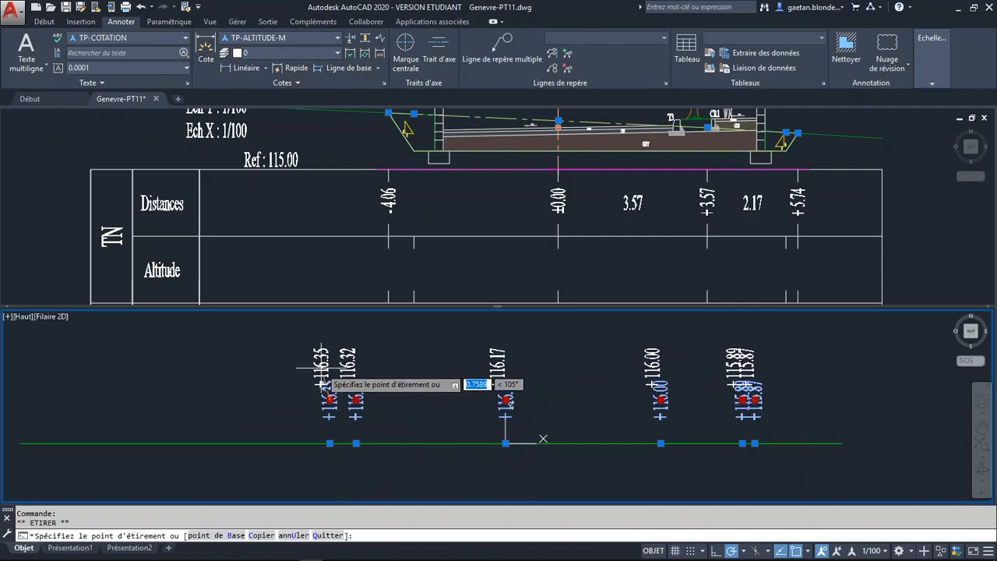
left_click(367, 265)
right_click(390, 257, "shift")
left_click(548, 283)
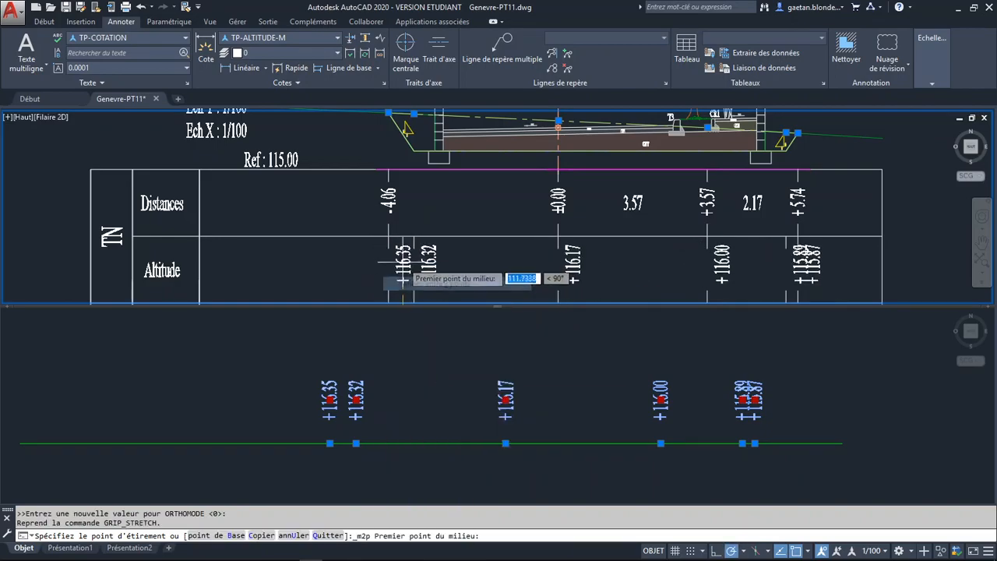
left_click(444, 251)
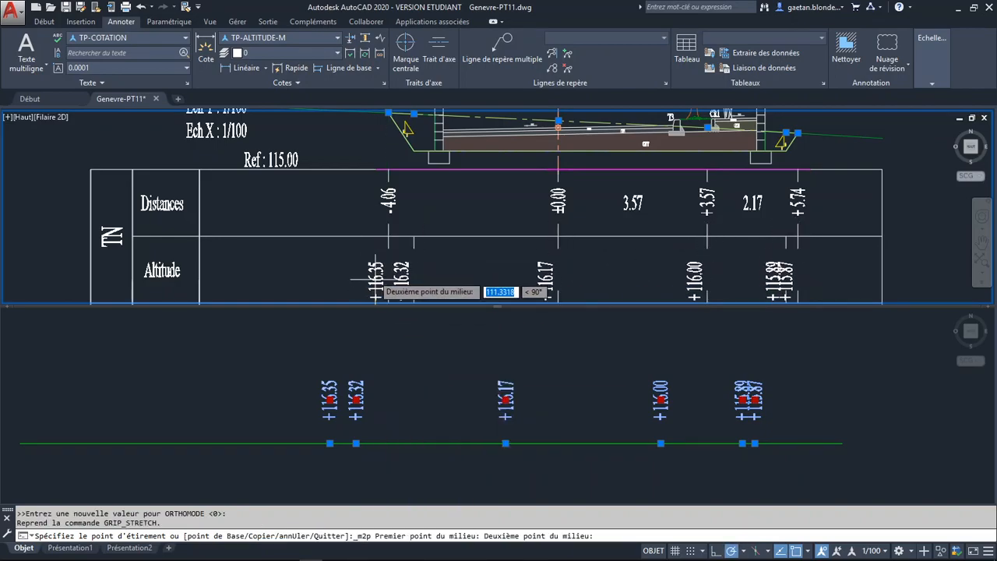
middle_click_drag(377, 282, 366, 234)
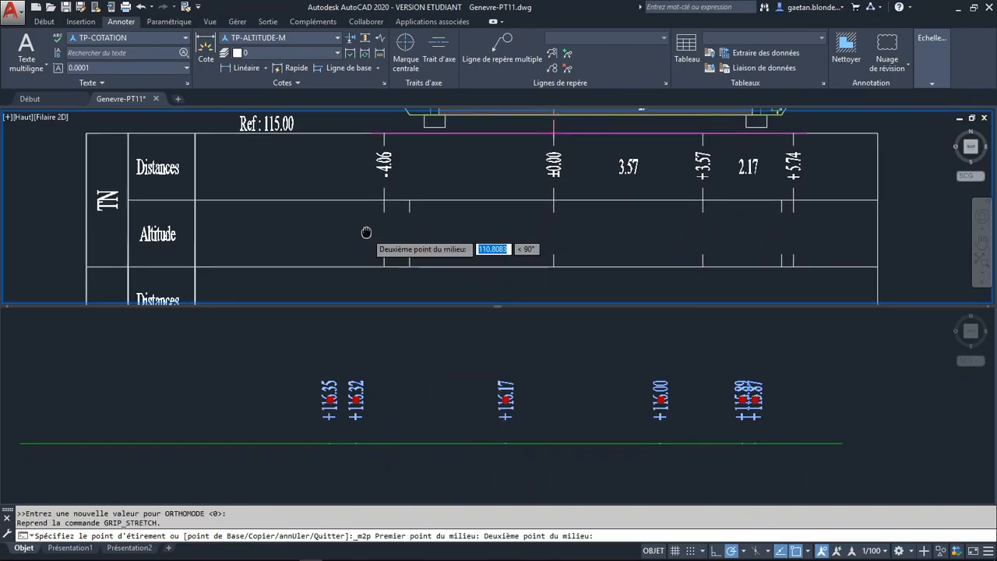
left_click(383, 268)
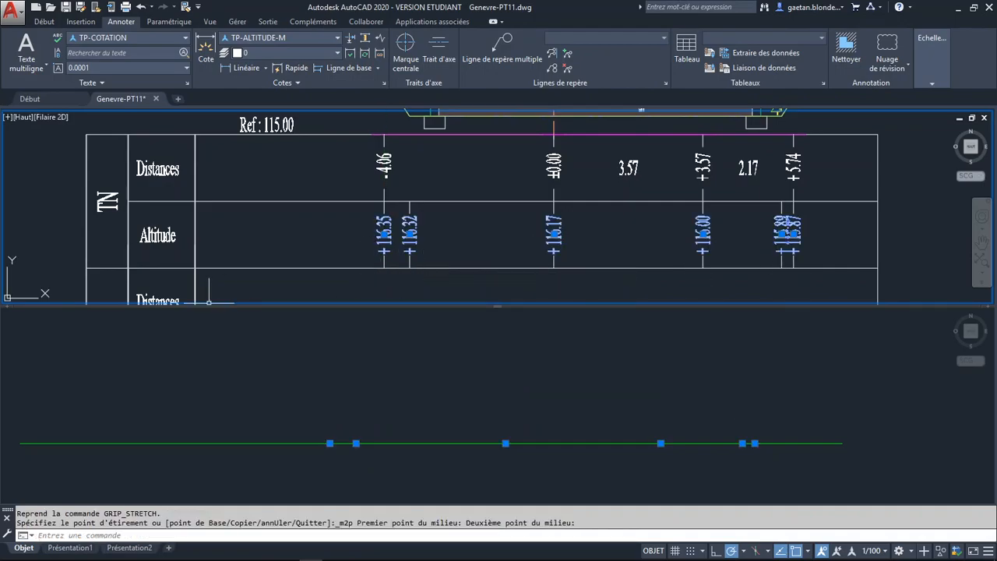
key("Escape")
key("Escape")
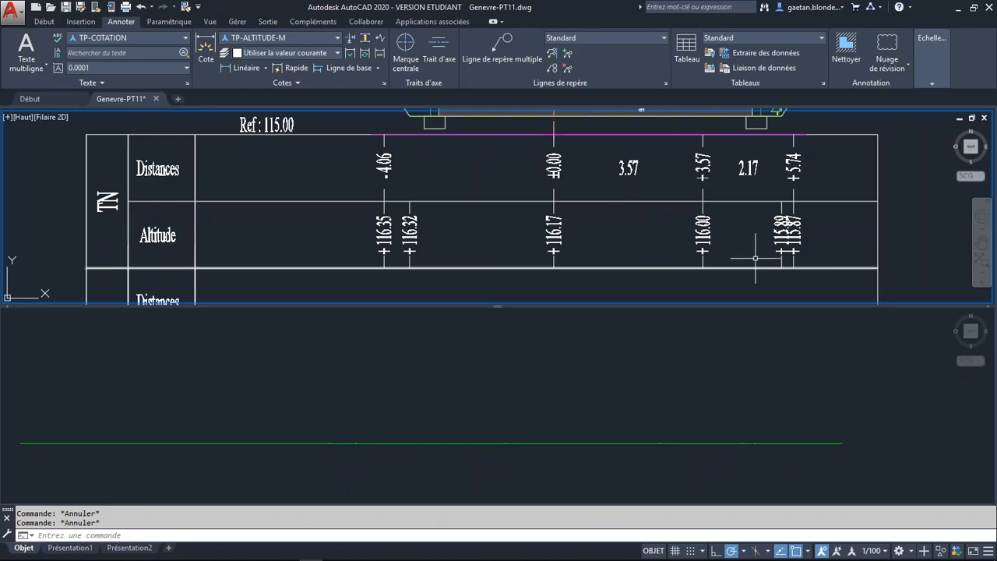
Shift the 115.89 altitude text about 0.12 m horizontally away from the overlapping 115.87 text in the TN Altitude row.
scroll(754, 262, "up", 3)
middle_click_drag(753, 262, 662, 214)
scroll(667, 208, "down", 2)
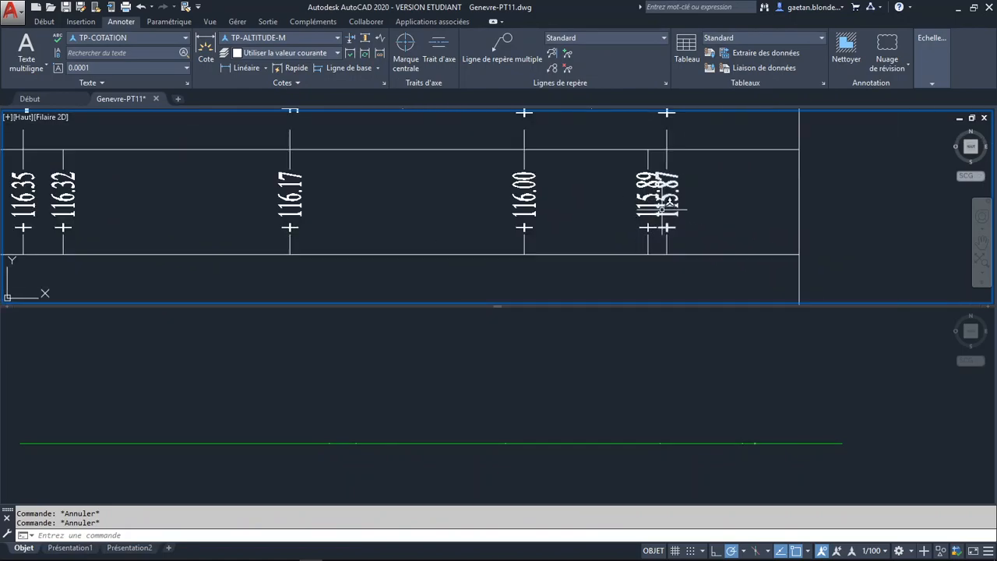
left_click(648, 198)
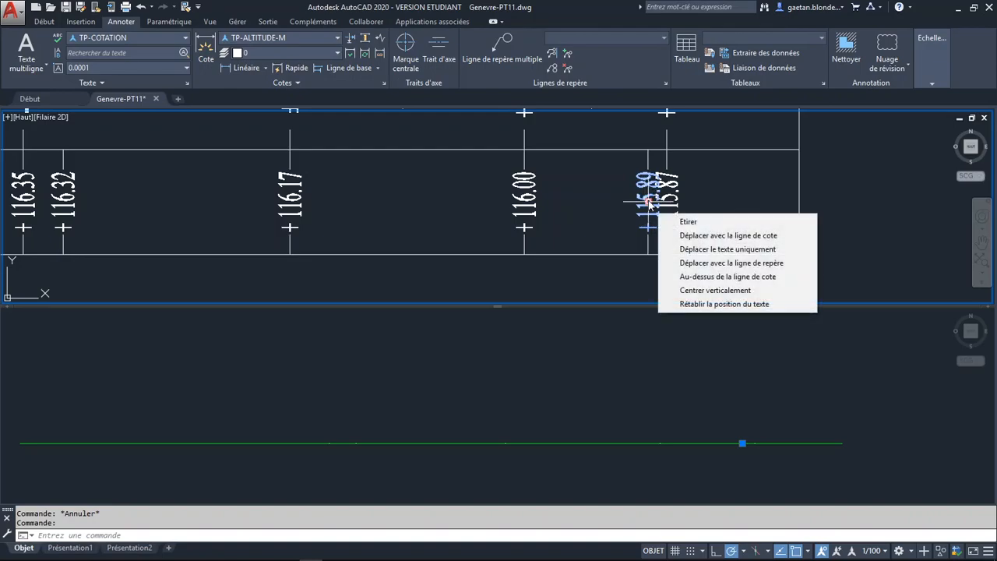
key("Escape")
middle_click_drag(648, 198, 648, 205)
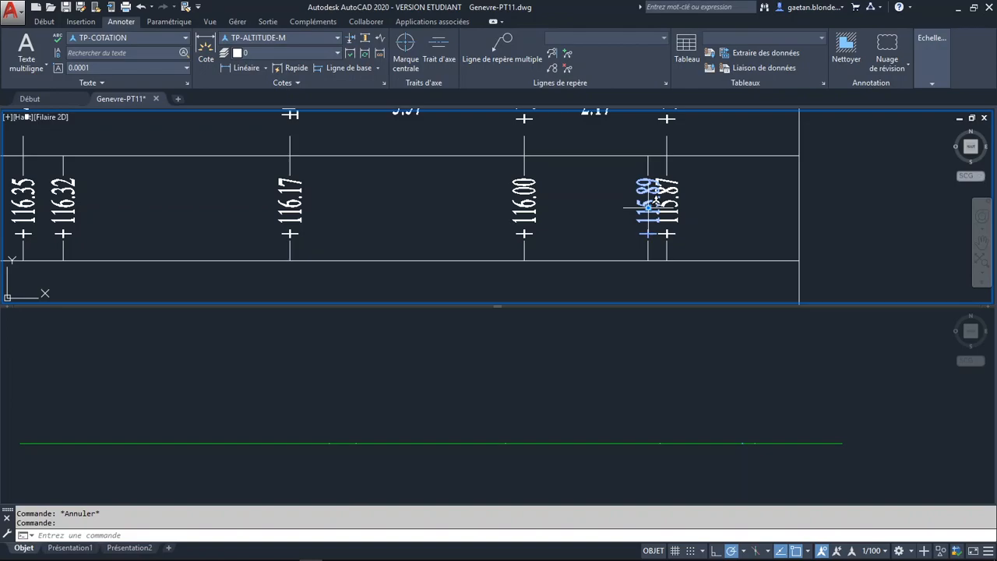
left_click(649, 207)
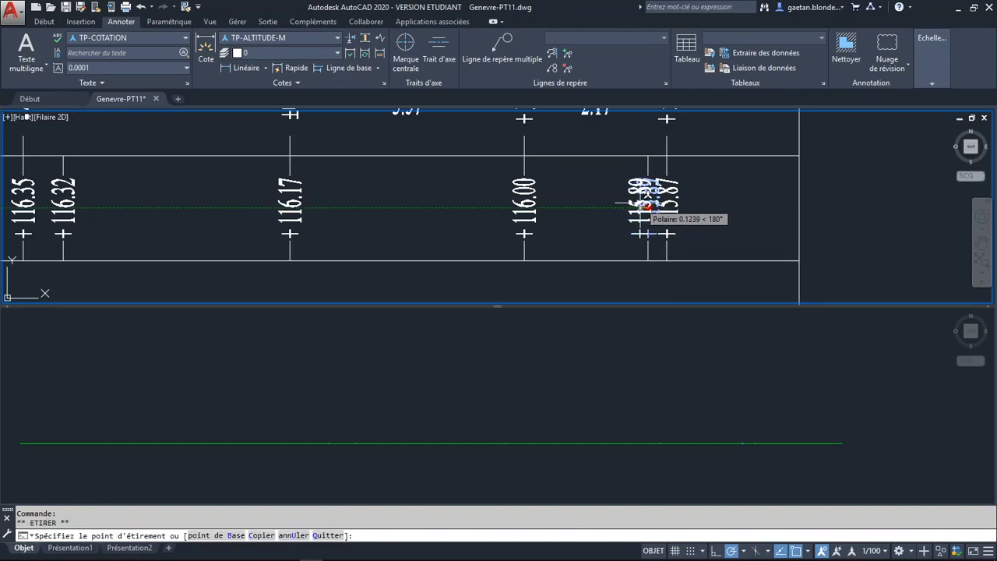
left_click(640, 206)
key("Escape")
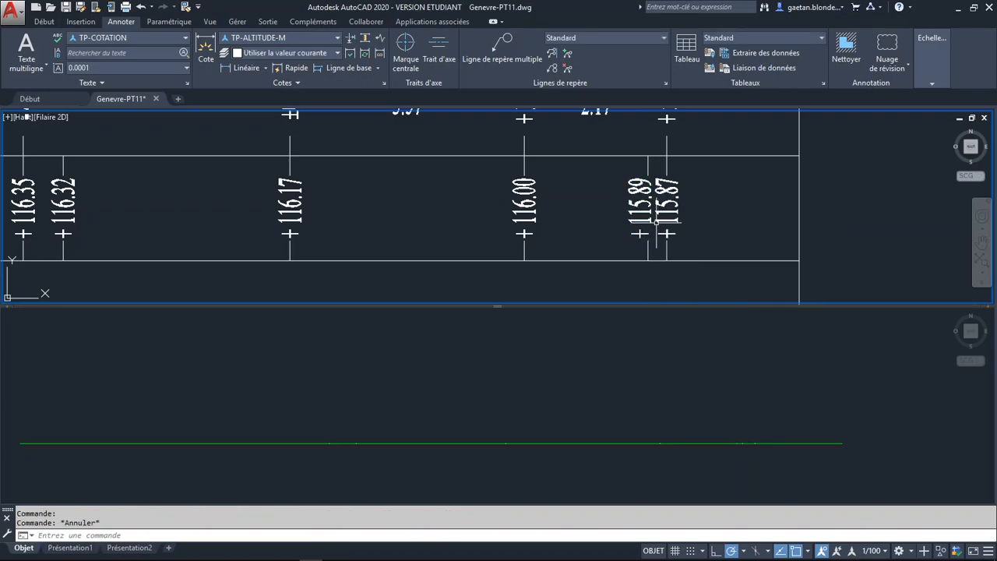
Try a text offset of .0000 on the +5.74 cumulative distance dimension and undo the change.
left_click(649, 164)
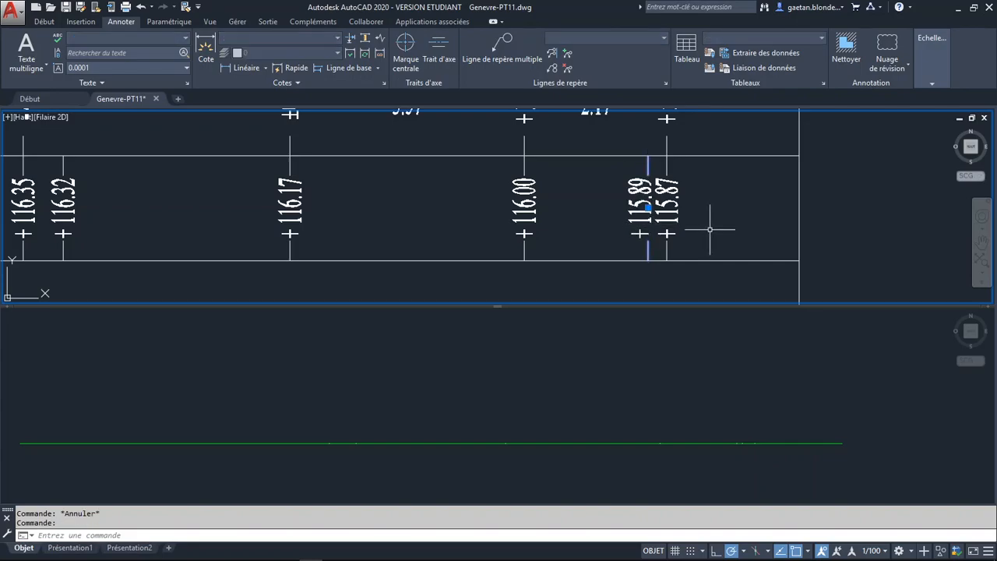
middle_click_drag(597, 208, 627, 284)
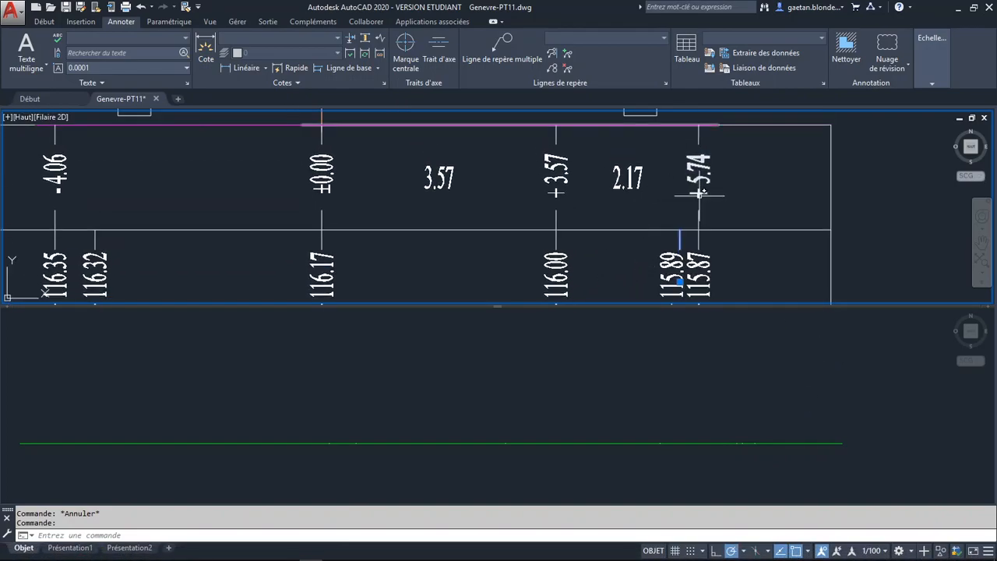
key("Escape")
left_click(701, 178)
right_click(701, 178)
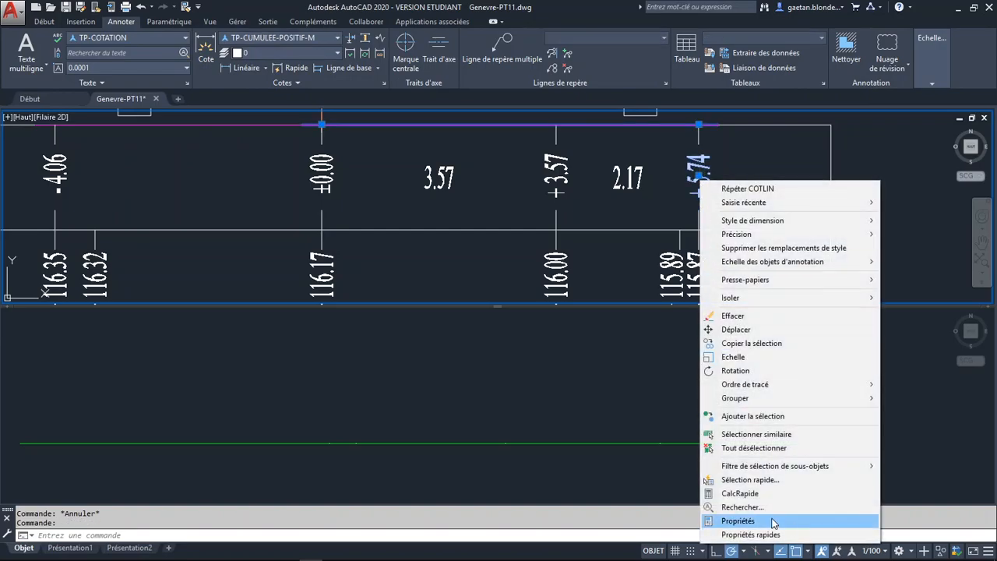
left_click(779, 519)
mouse_move(3, 85)
left_mouse_down()
mouse_move(178, 168)
mouse_move(365, 142)
left_mouse_up()
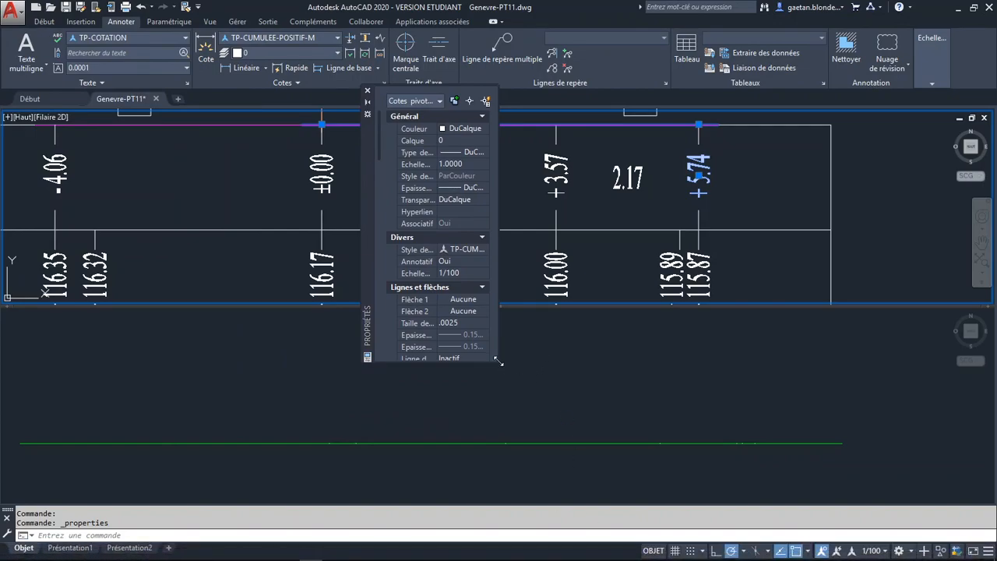
left_click_drag(499, 361, 592, 492)
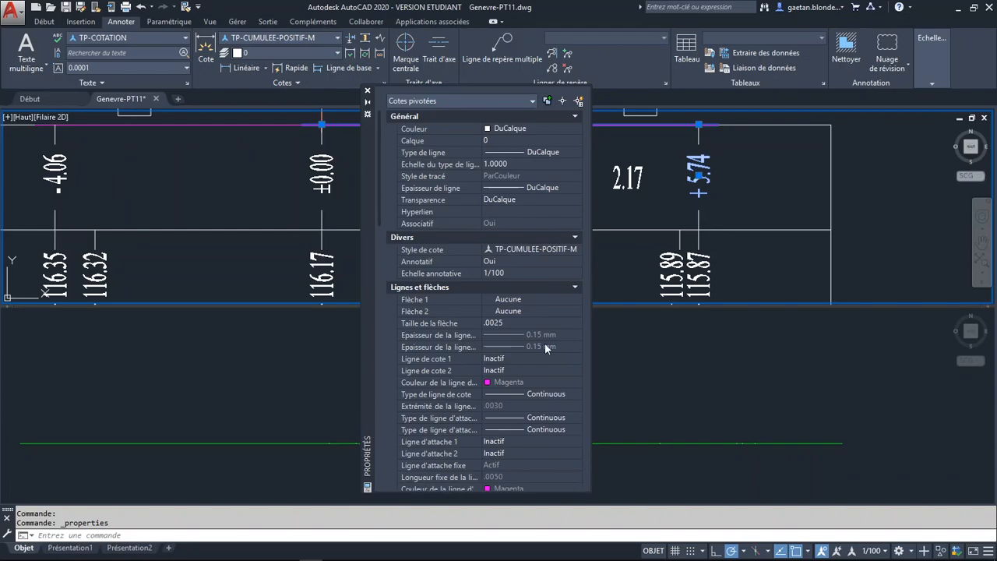
left_click(575, 116)
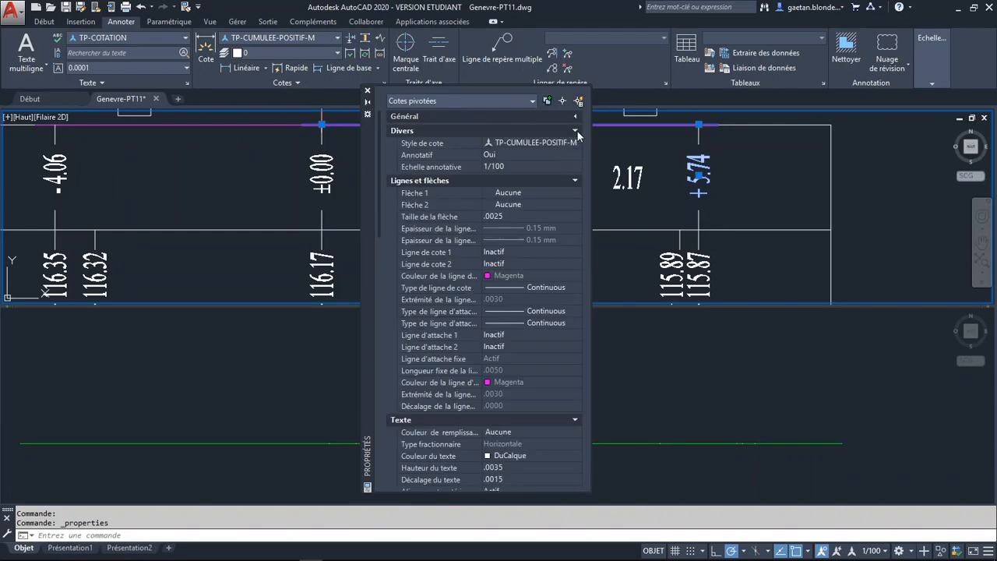
left_click(576, 131)
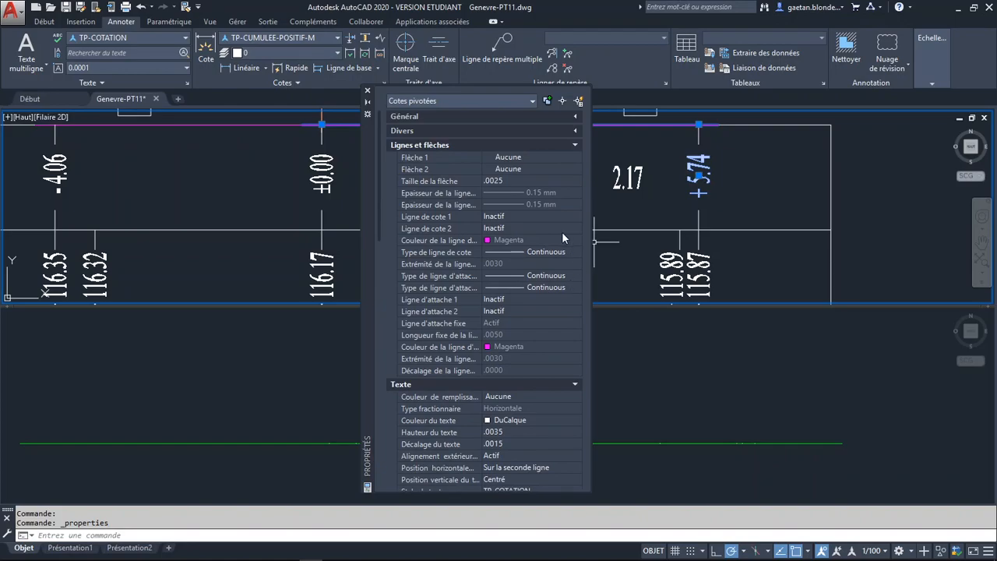
left_click(576, 145)
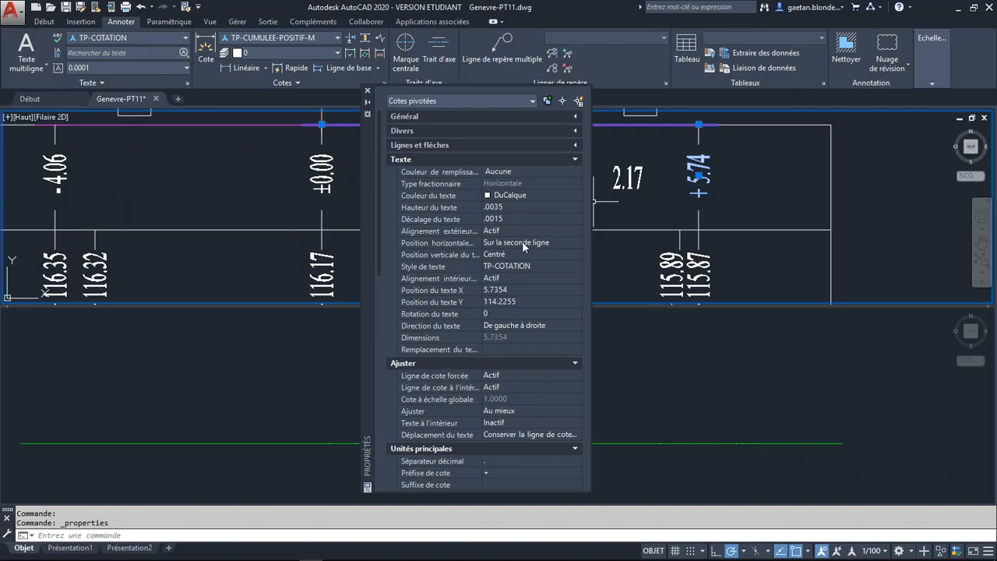
left_click(522, 219)
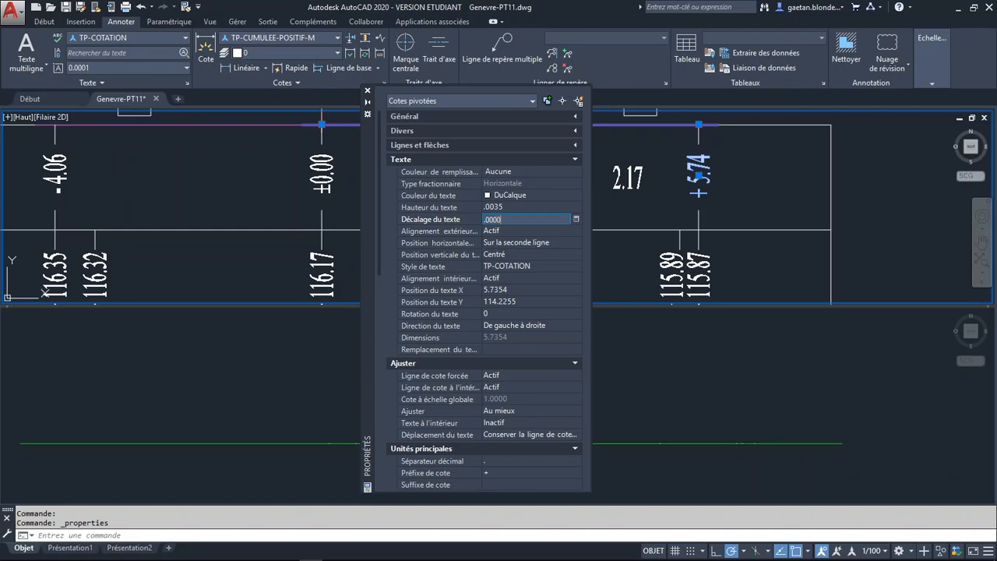
key("Return")
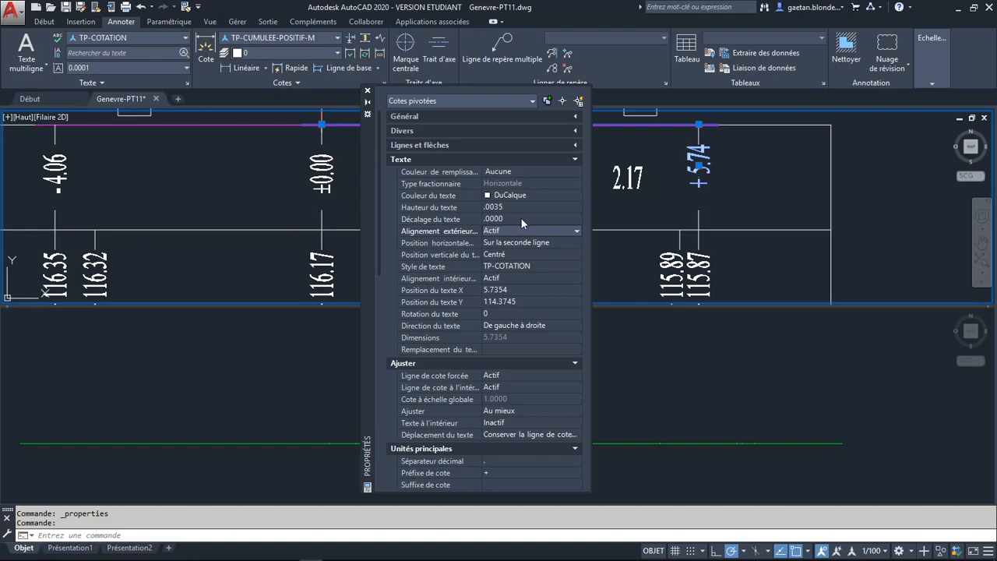
left_click(368, 90)
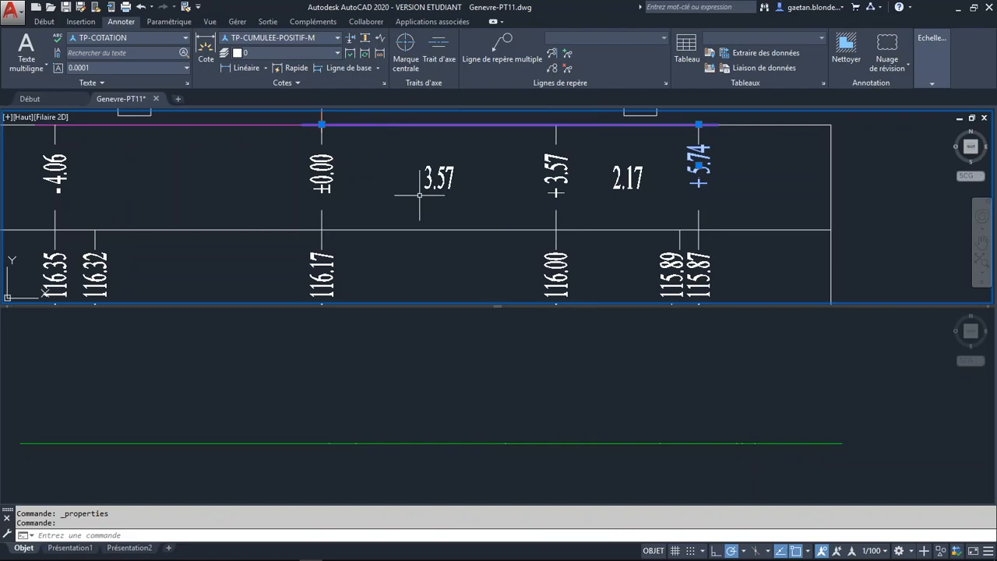
key("ctrl+z")
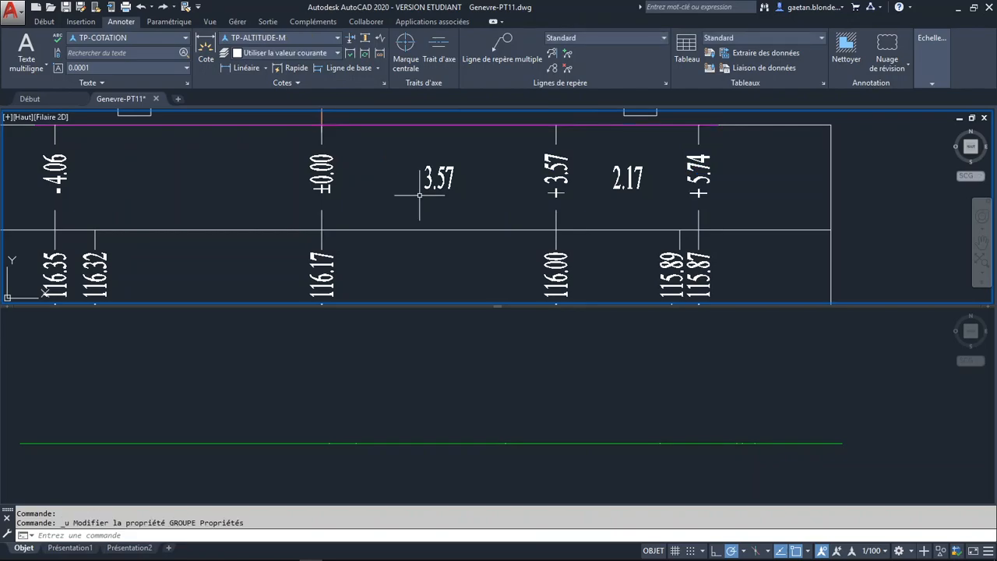